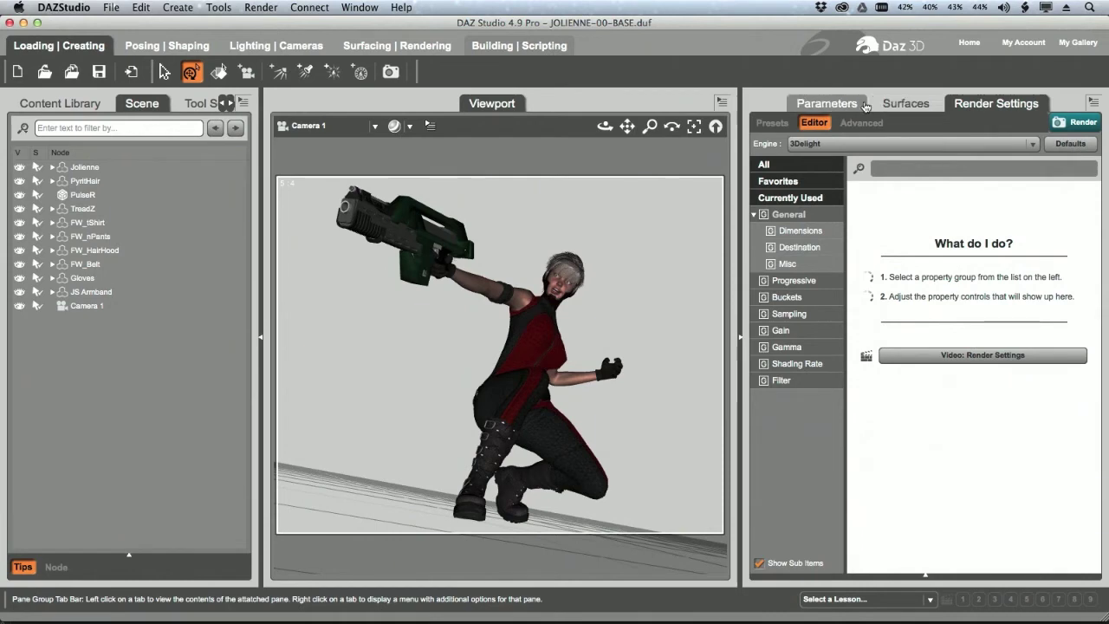
Step: Check that the render engine is 3Delight, make a test render of the scene and close the render window
left_click(831, 143)
left_click(776, 145)
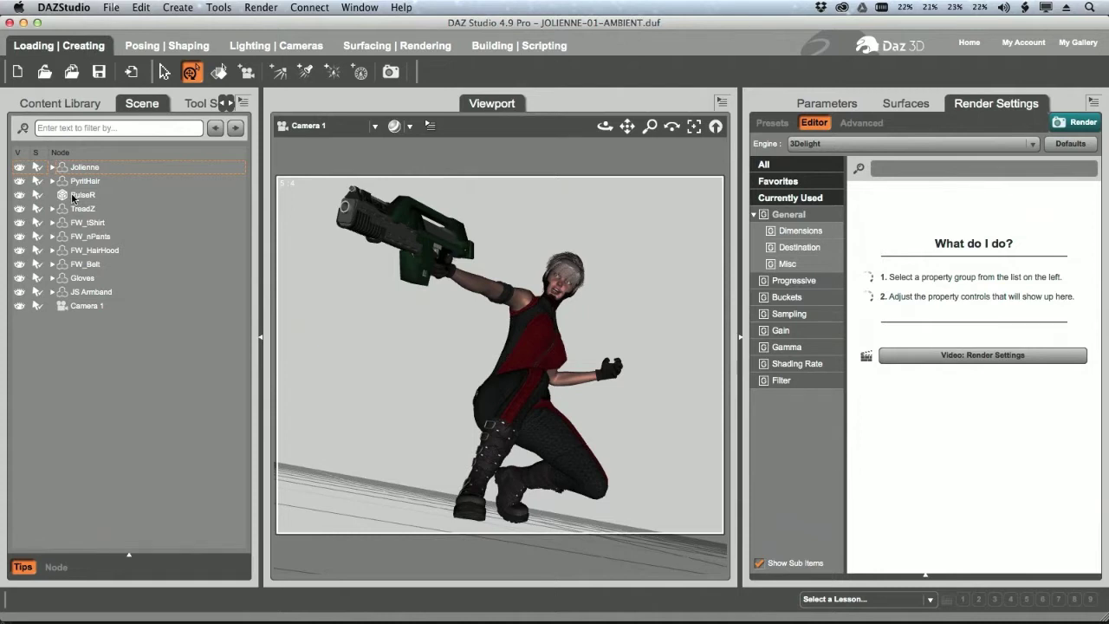
key("super+r")
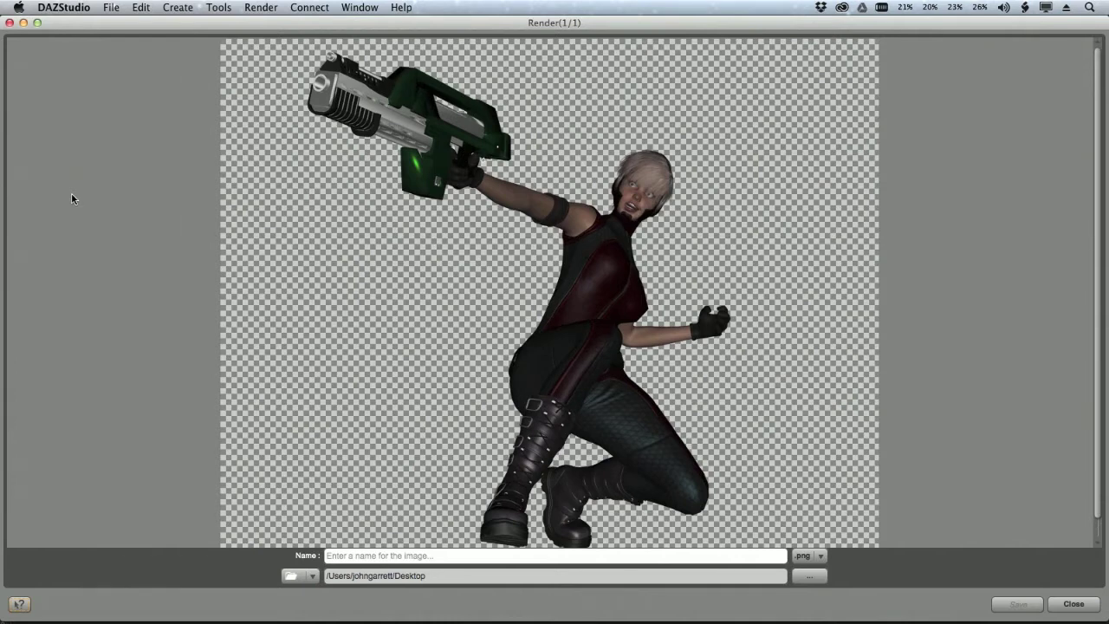
key("super+w")
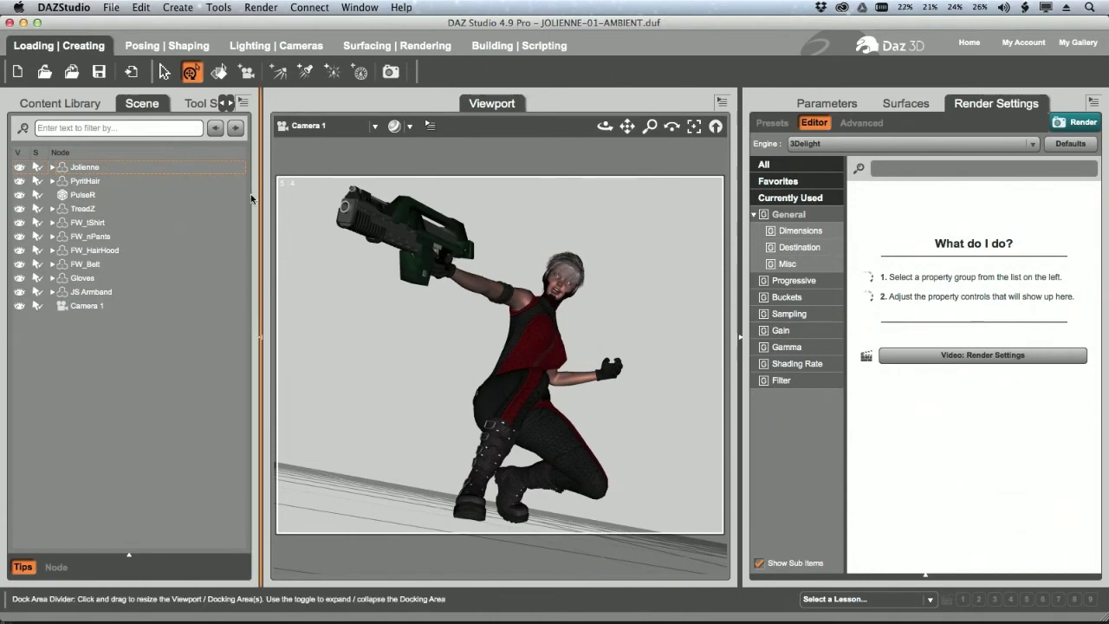
Step: Select the Jolienne figure and compare the shader types used by its 5_Sclera, 6_Eyelash and 7_Tear surfaces
left_click(145, 167)
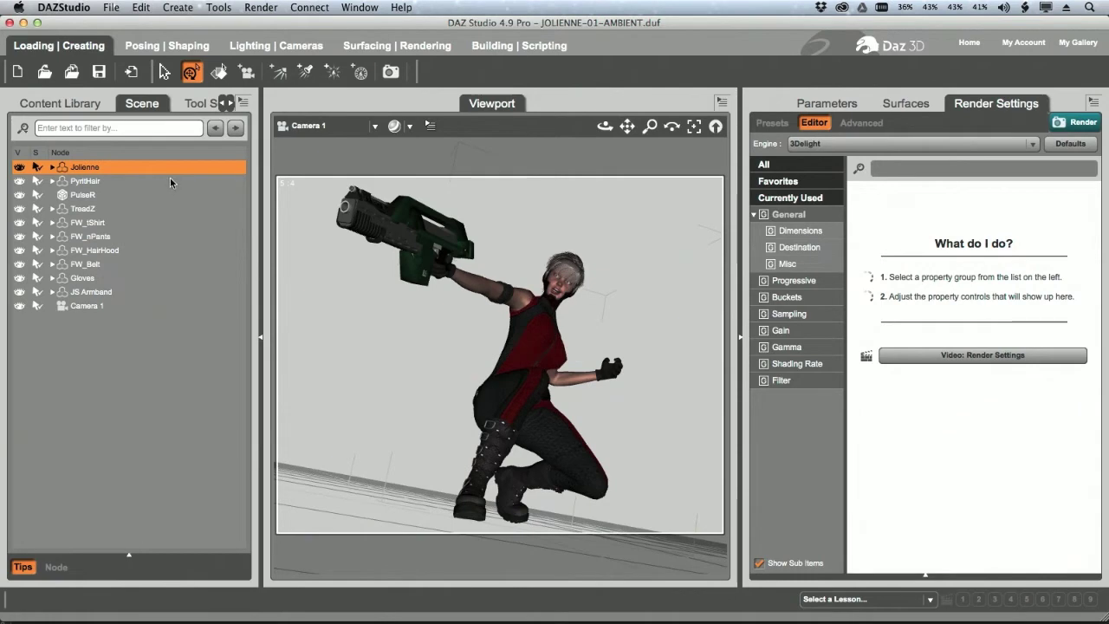
left_click(906, 103)
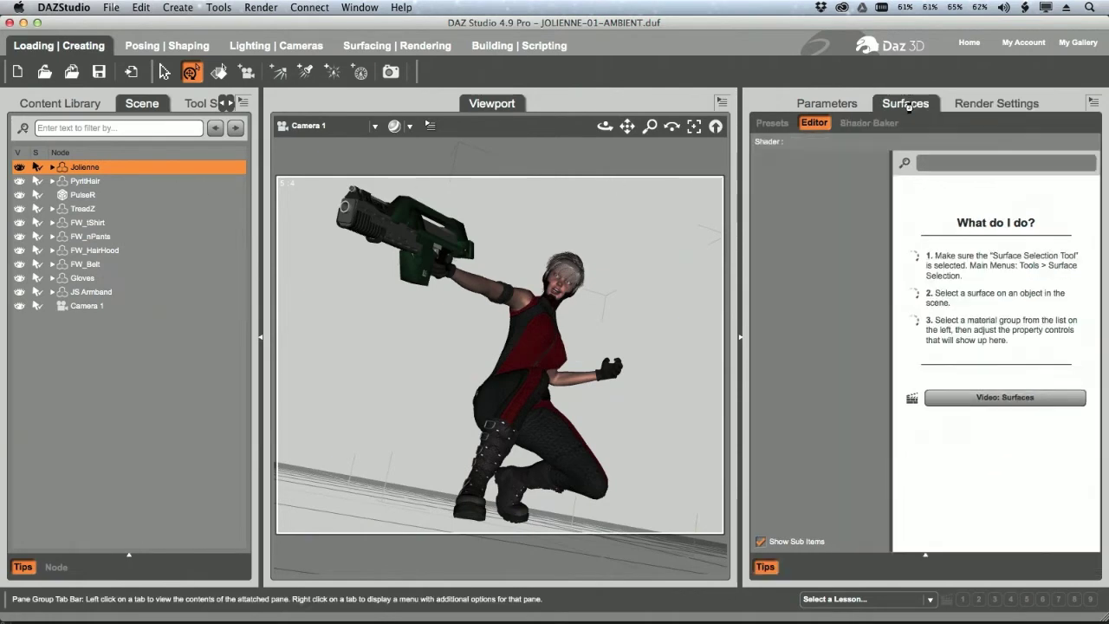
left_click(835, 210)
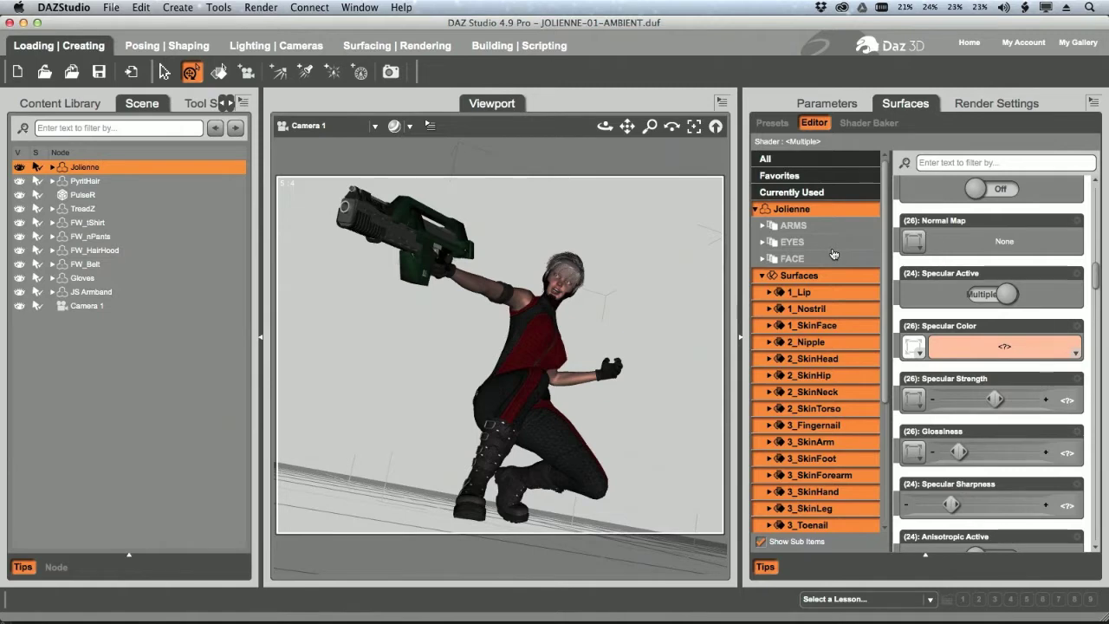
left_click_drag(885, 318, 888, 499)
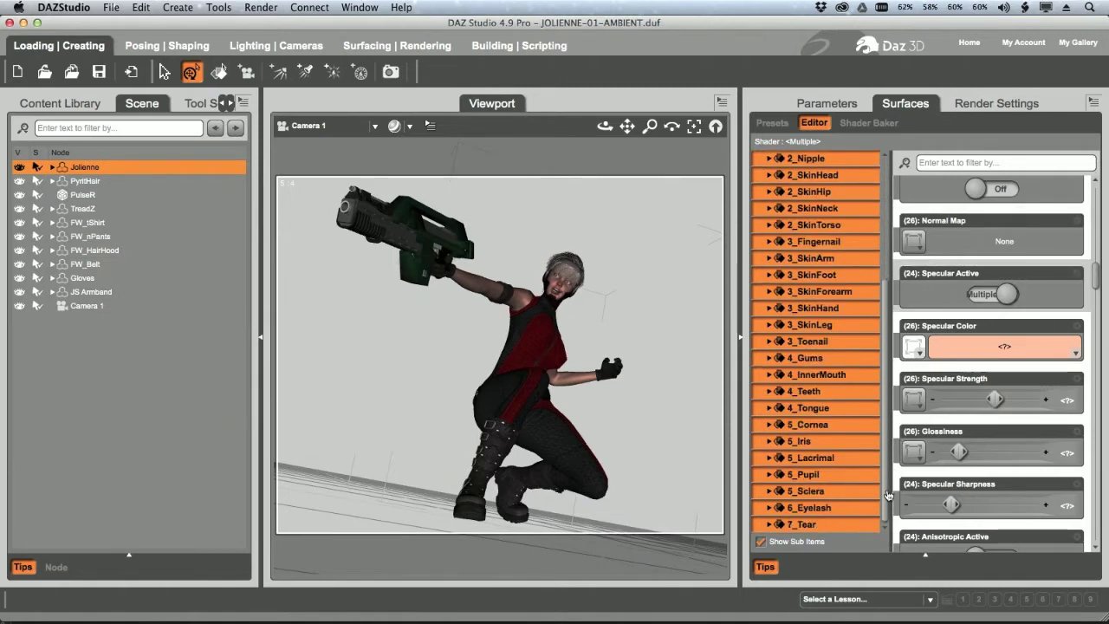
left_click(833, 510)
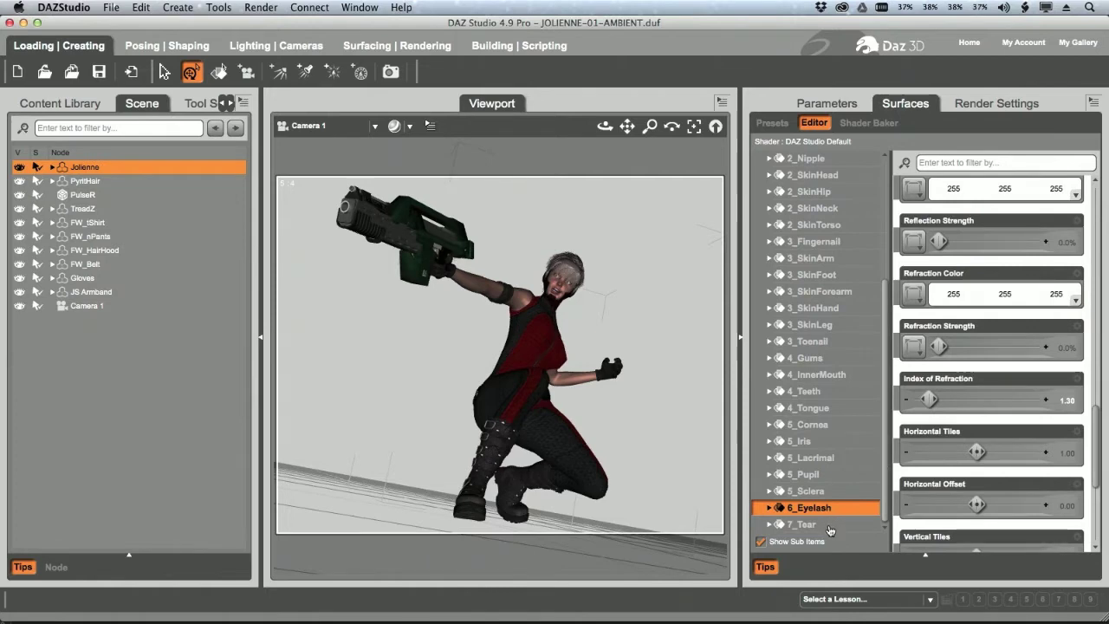
left_click(829, 527)
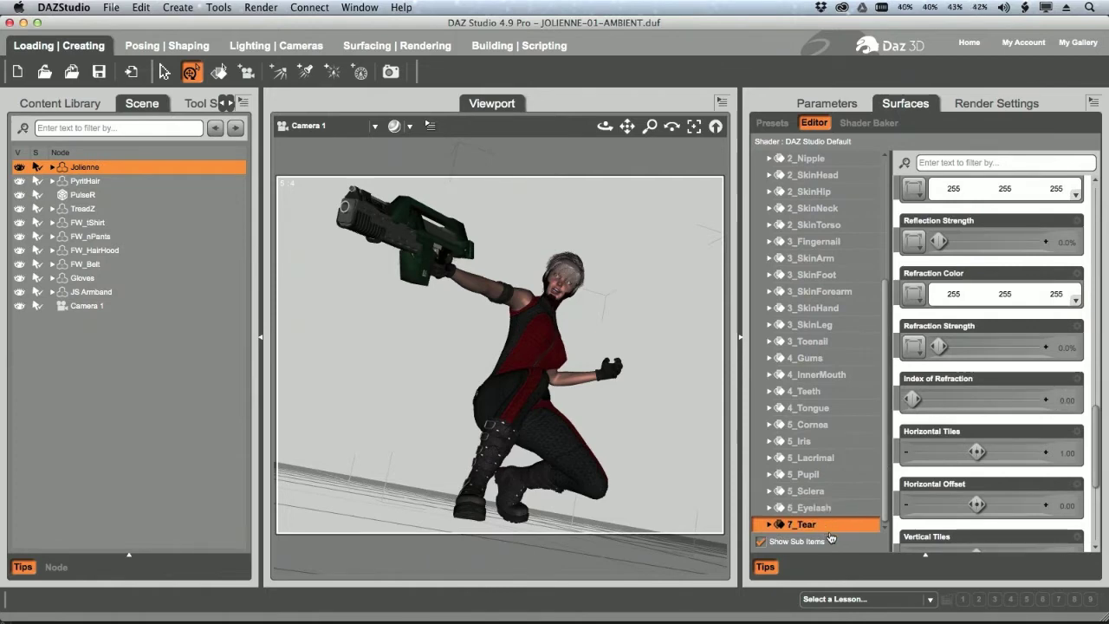
left_click(858, 492)
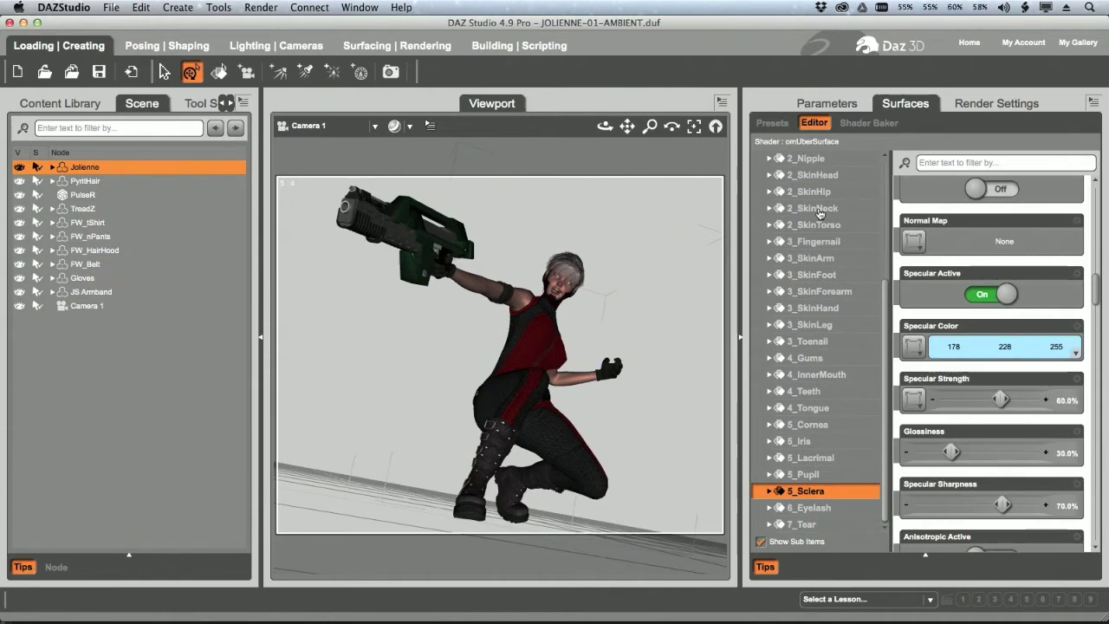
left_click(837, 510)
left_click(829, 526)
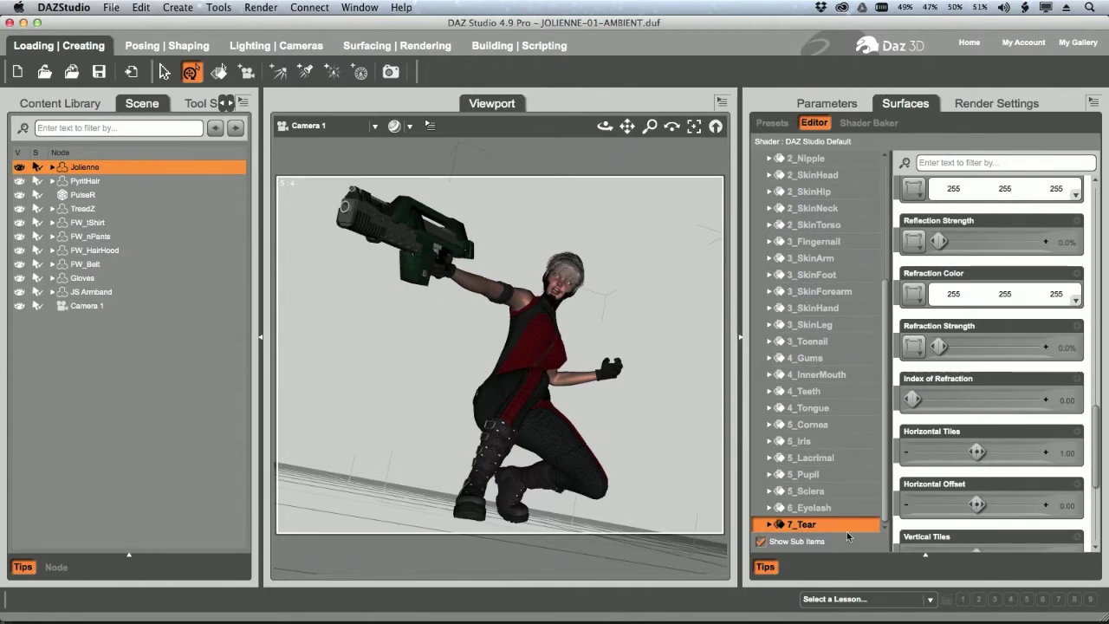
Step: Examine the full property lists of the 7_Tear and 5_Sclera surfaces to compare which on/off property toggles each shader offers
left_click_drag(1100, 429, 1104, 194)
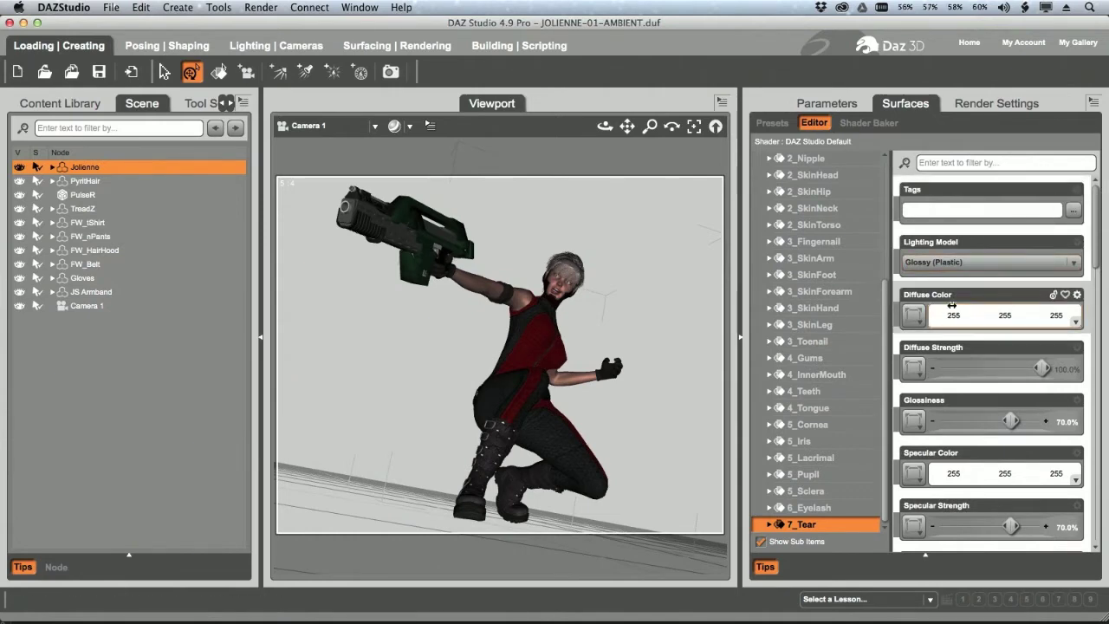
scroll(1052, 381, "down", 10)
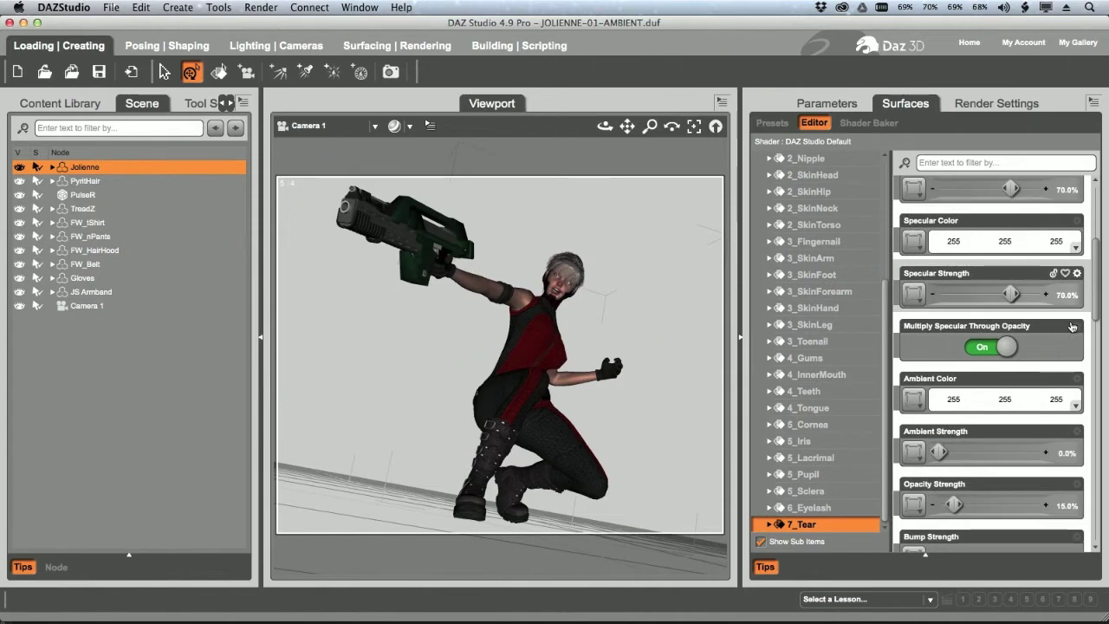
scroll(1052, 381, "up", 2)
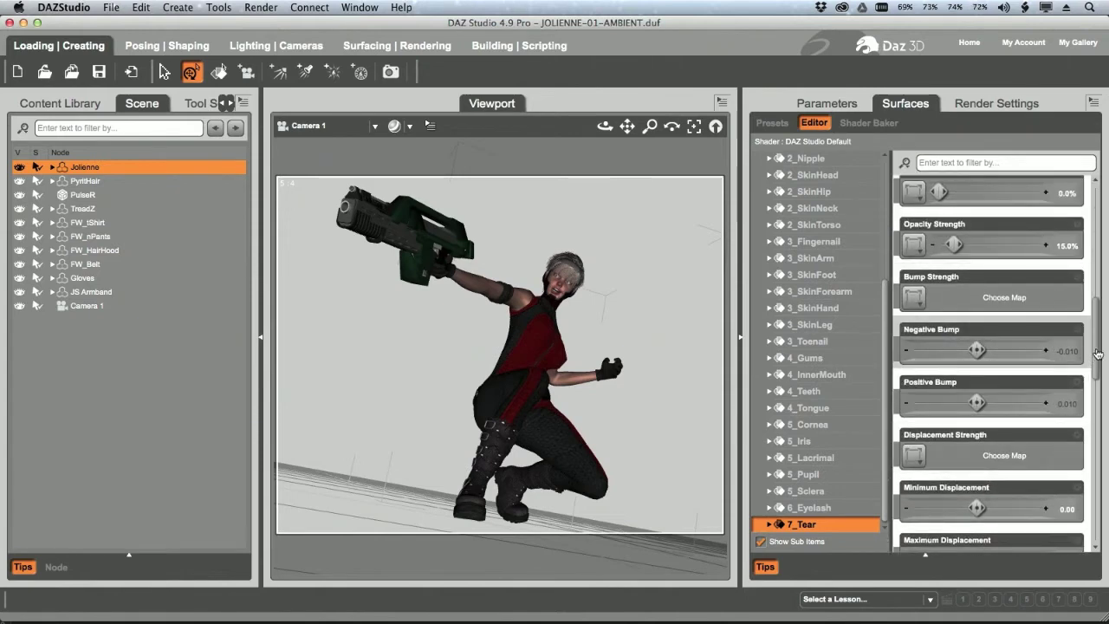
left_click_drag(1096, 355, 1096, 243)
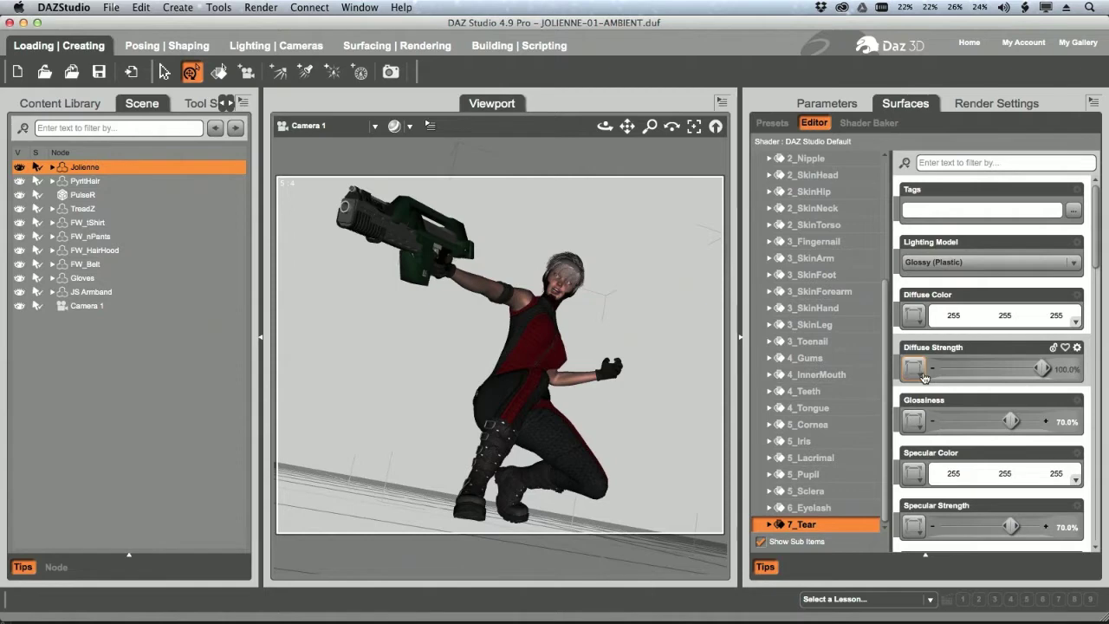
left_click(830, 493)
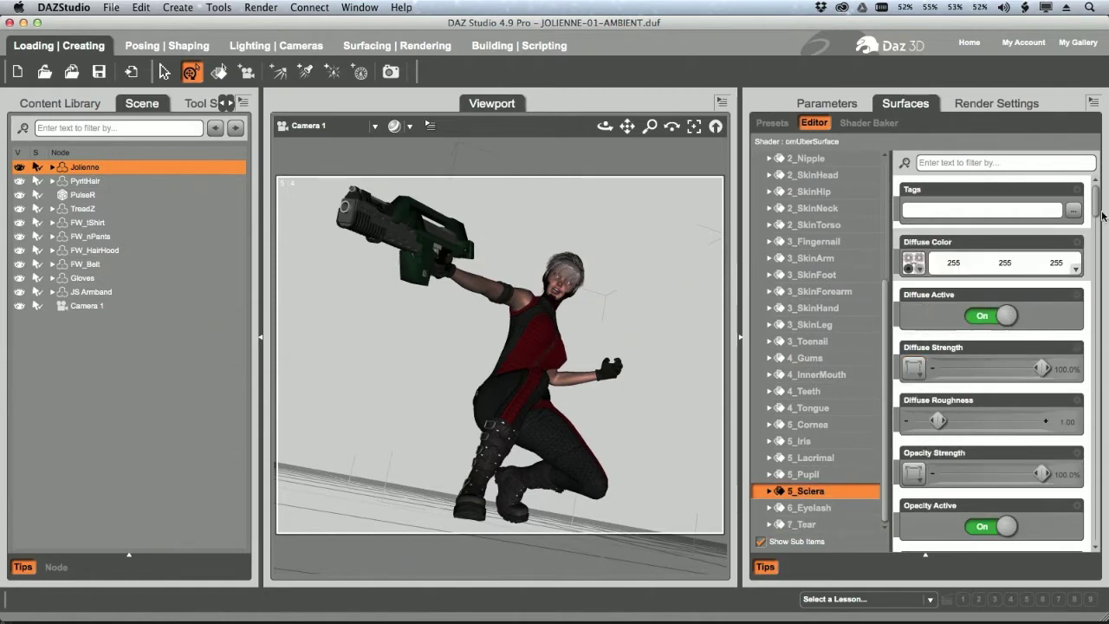
left_click_drag(1094, 208, 1093, 251)
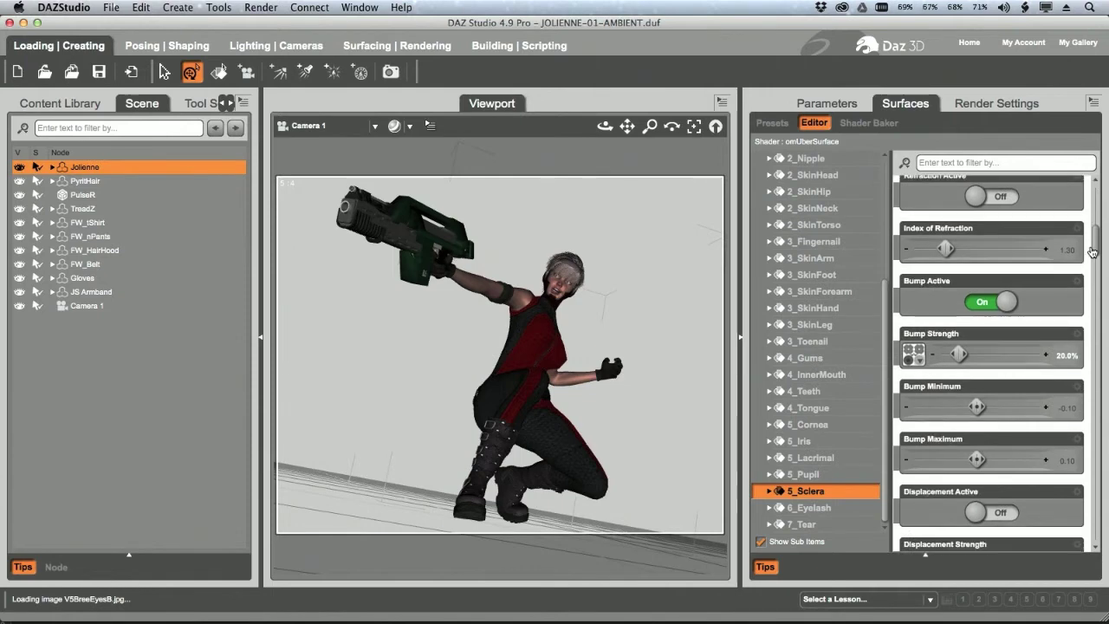
left_click_drag(1093, 251, 1087, 202)
scroll(1093, 295, "down", 1)
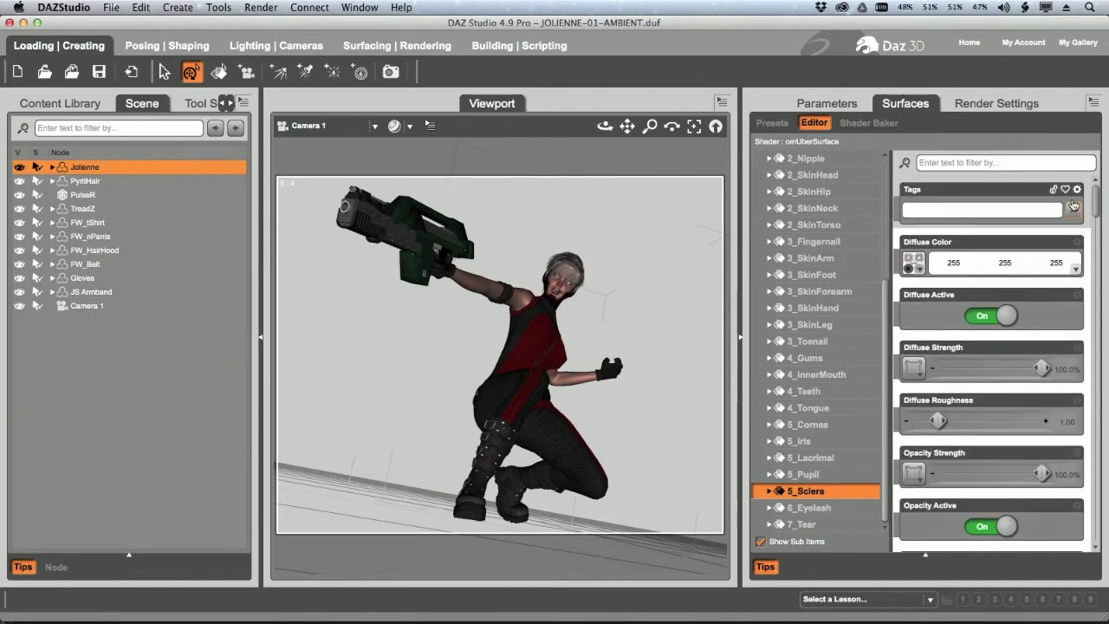
Step: Find "ubersurface" in the content library and apply the !UberSurface Base shader to the 6_Eyelash and 7_Tear surfaces together
left_click(810, 508)
left_click(830, 525, "shift")
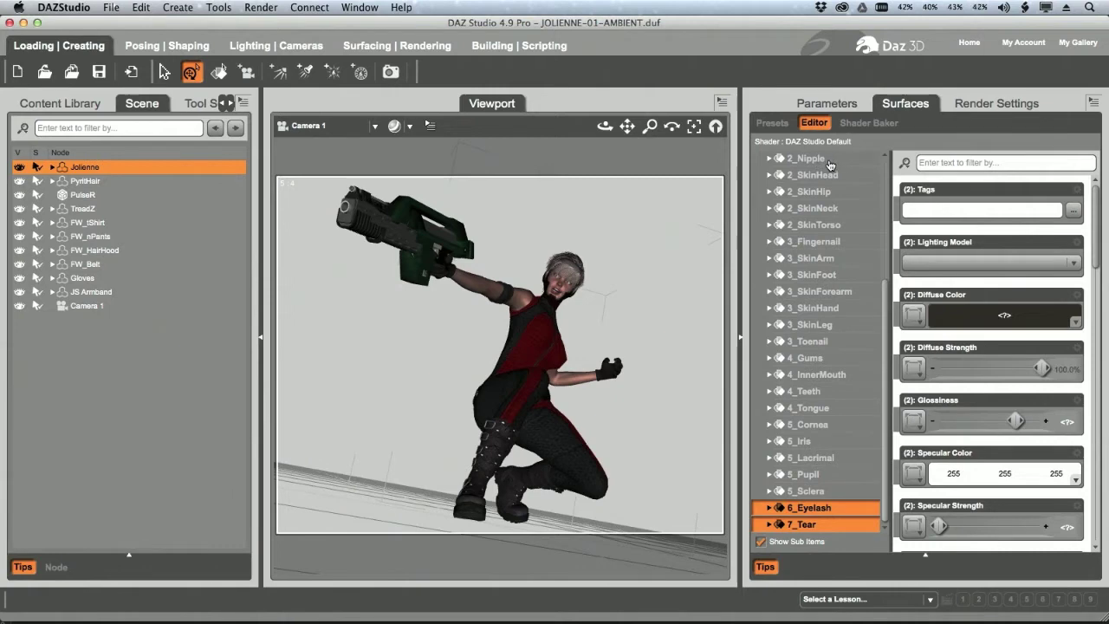
left_click(69, 106)
left_click(87, 124)
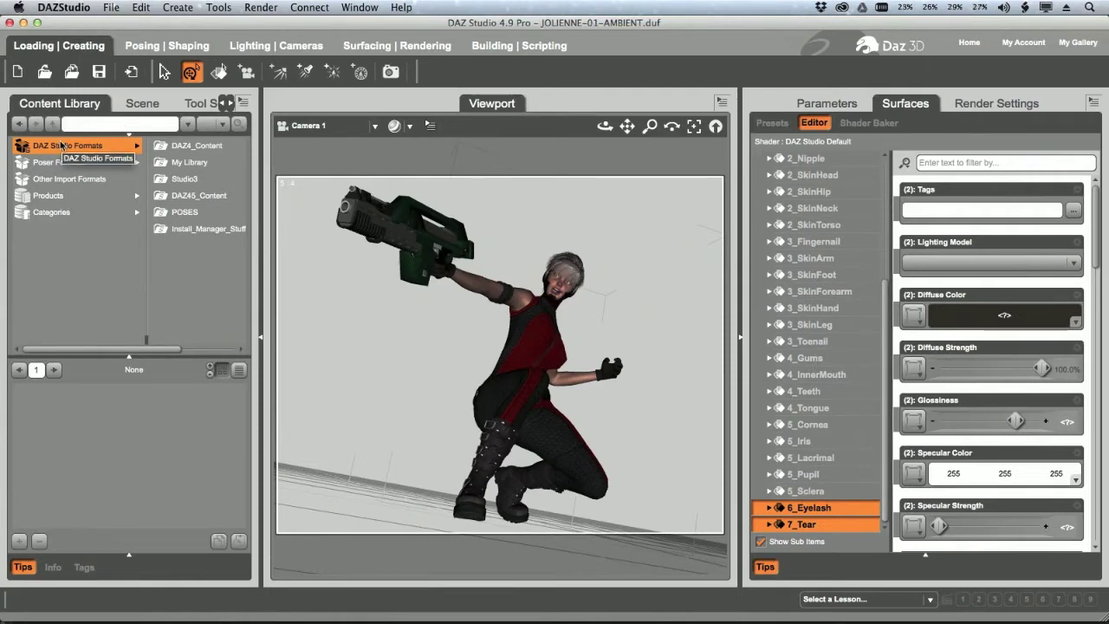
type("ubersurfa")
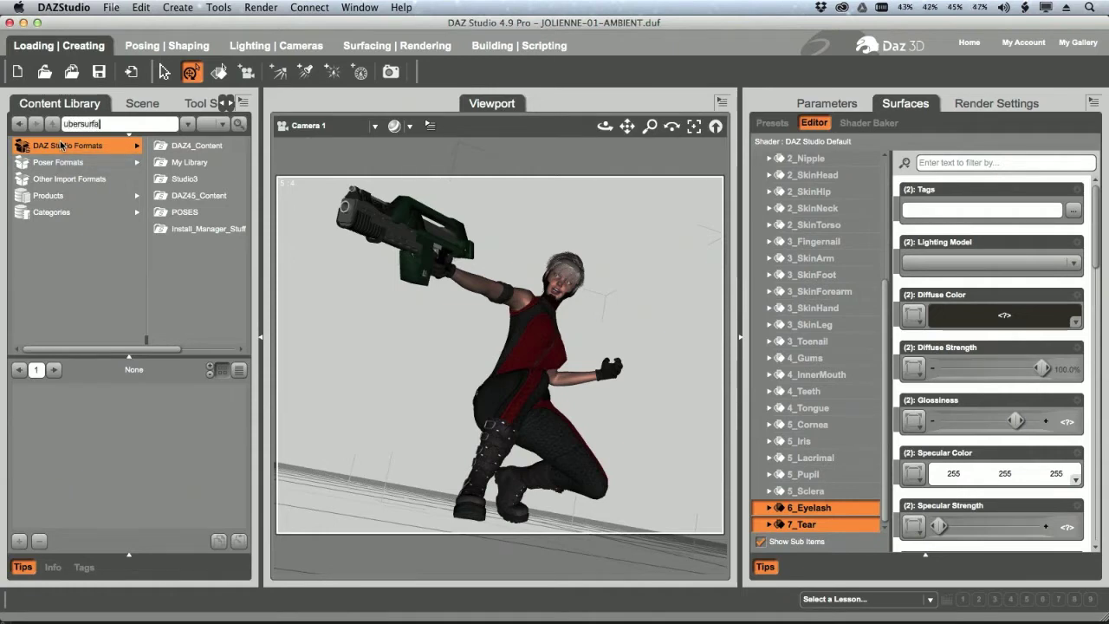
key("Return")
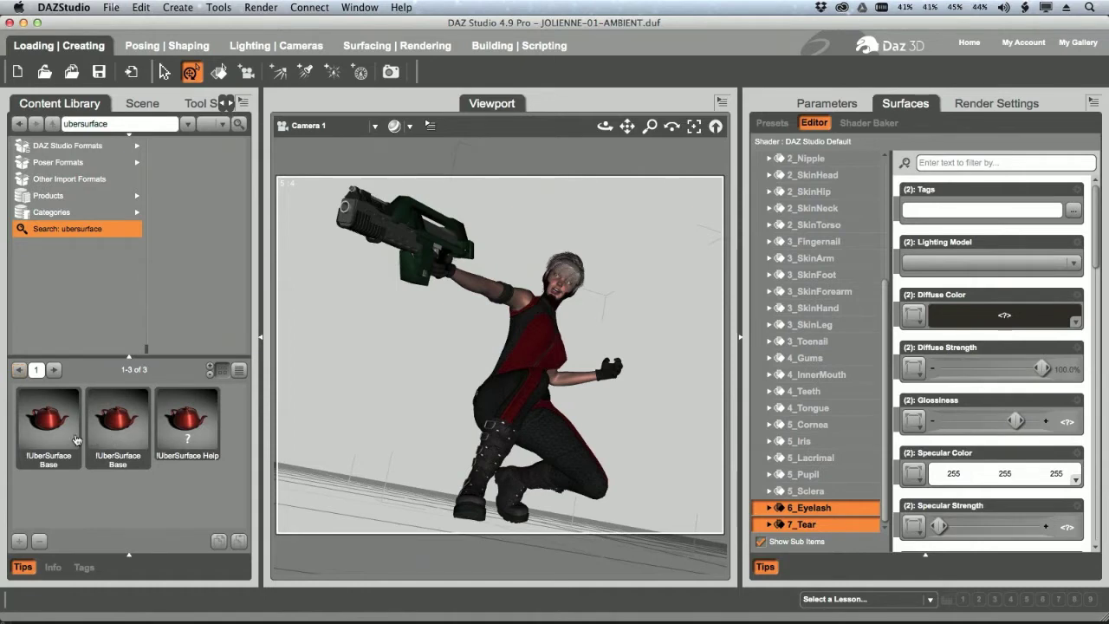
mouse_move(76, 439)
double_click(120, 423)
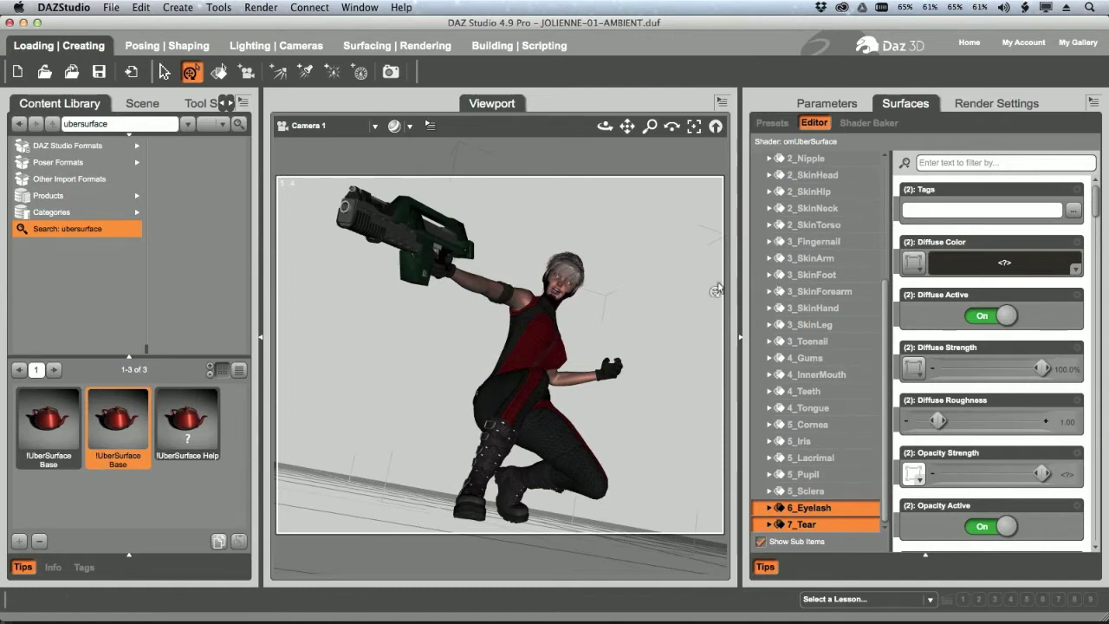
Step: Review the material preset load options for !UberSurface Base, including the Surfaces choices, without applying the preset again
double_click(123, 424)
left_click_drag(163, 110, 563, 184)
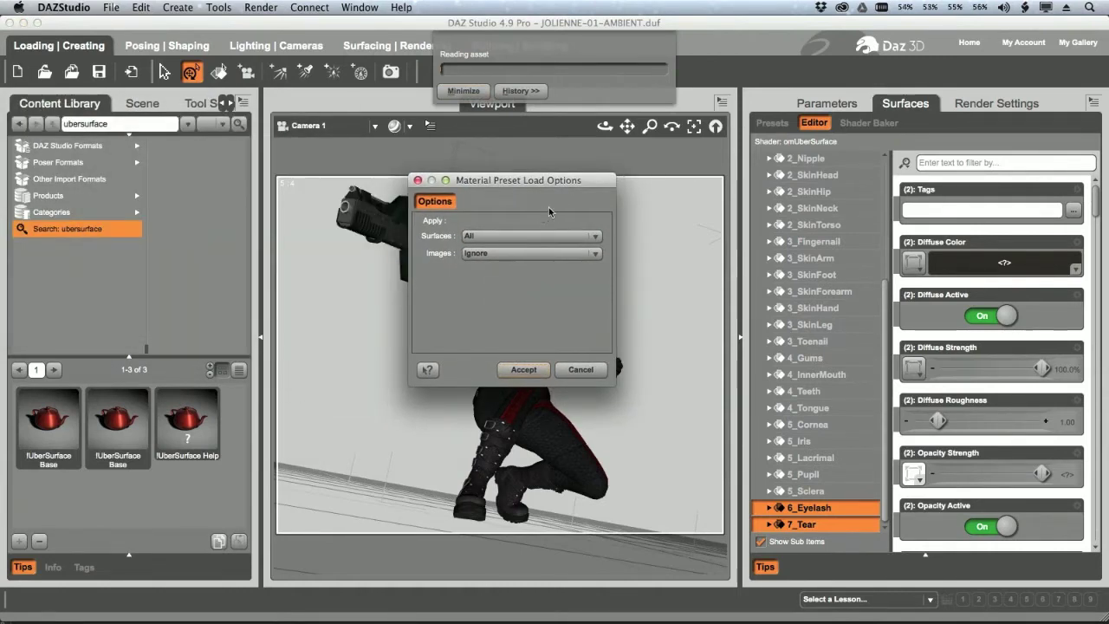
left_click(490, 235)
left_click(494, 236)
left_click(591, 370)
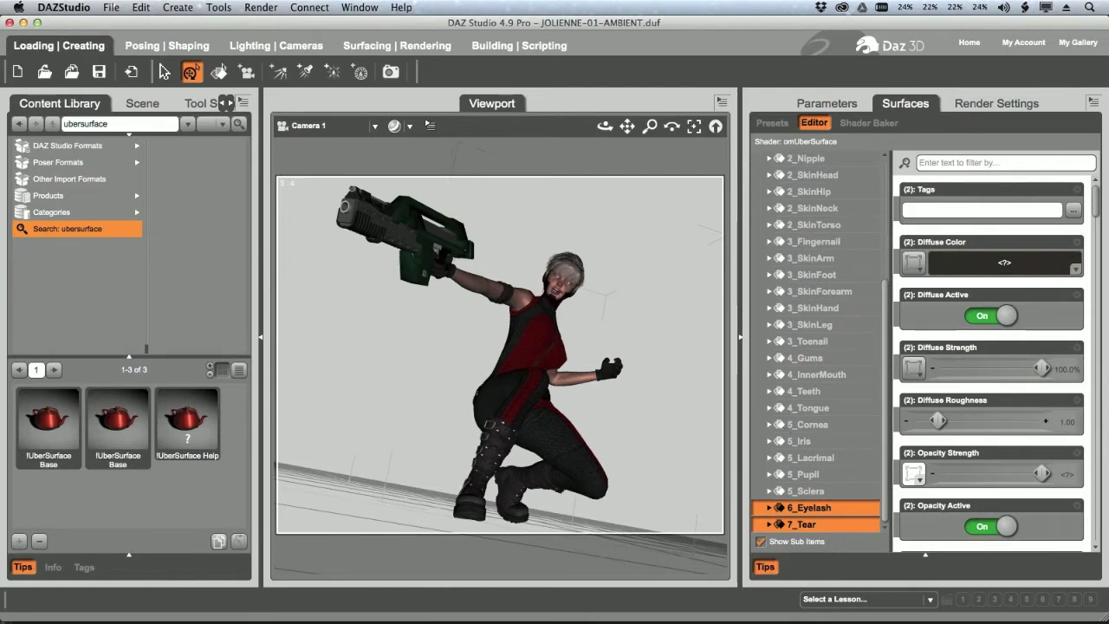
Step: Select all of Jolienne's surfaces and set Diffuse Active and Displacement Active to Off
left_click_drag(884, 305, 906, 165)
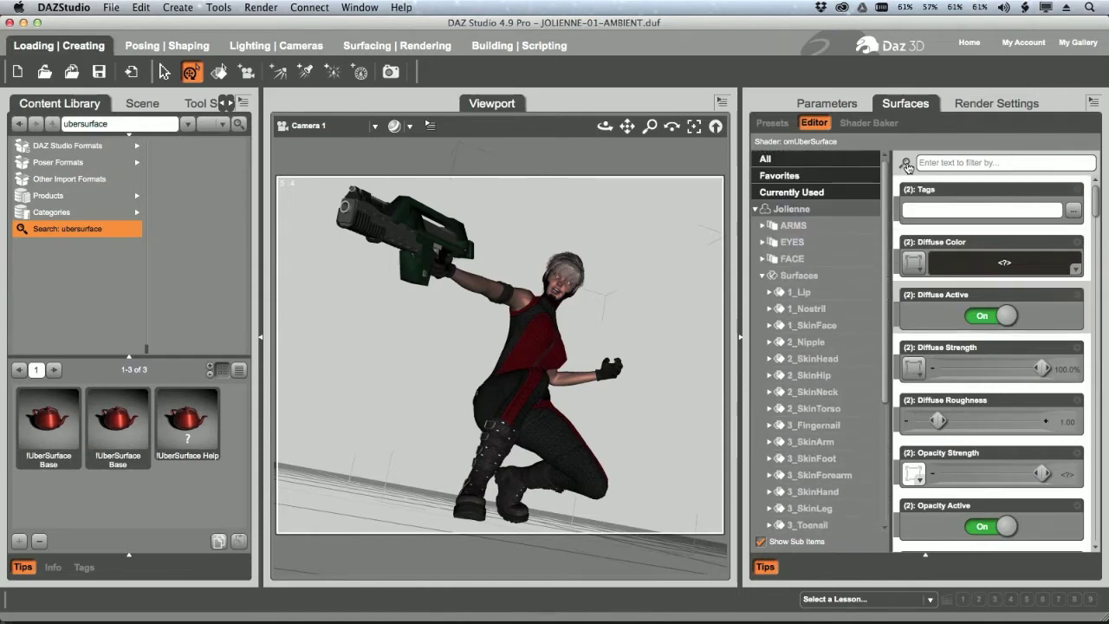
left_click(825, 211)
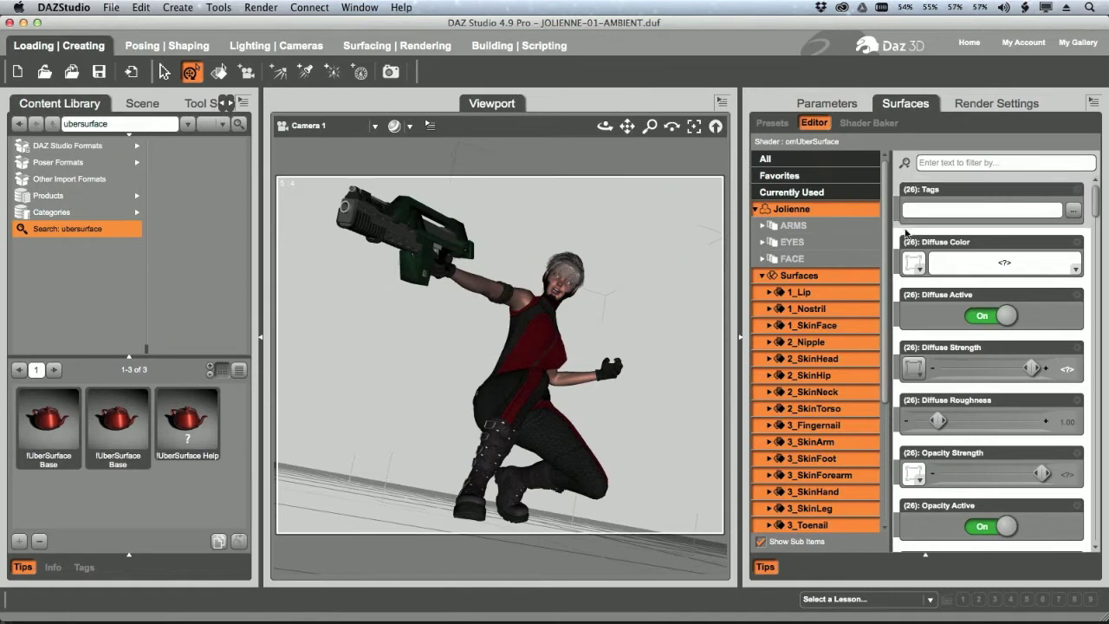
left_click(988, 316)
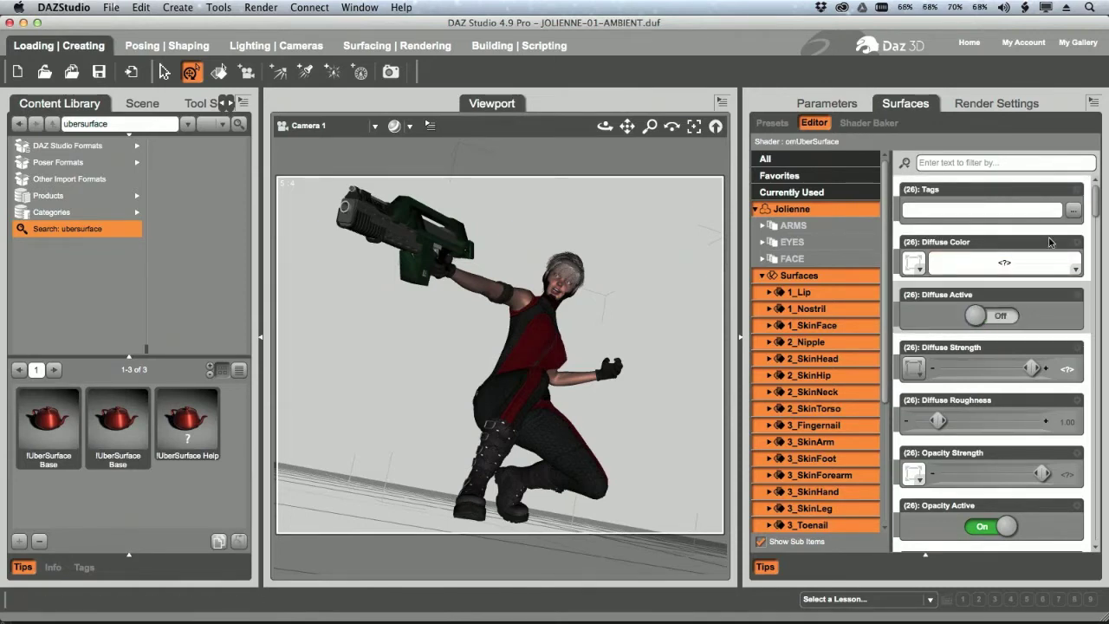
left_click_drag(1095, 208, 1095, 275)
left_click(989, 263)
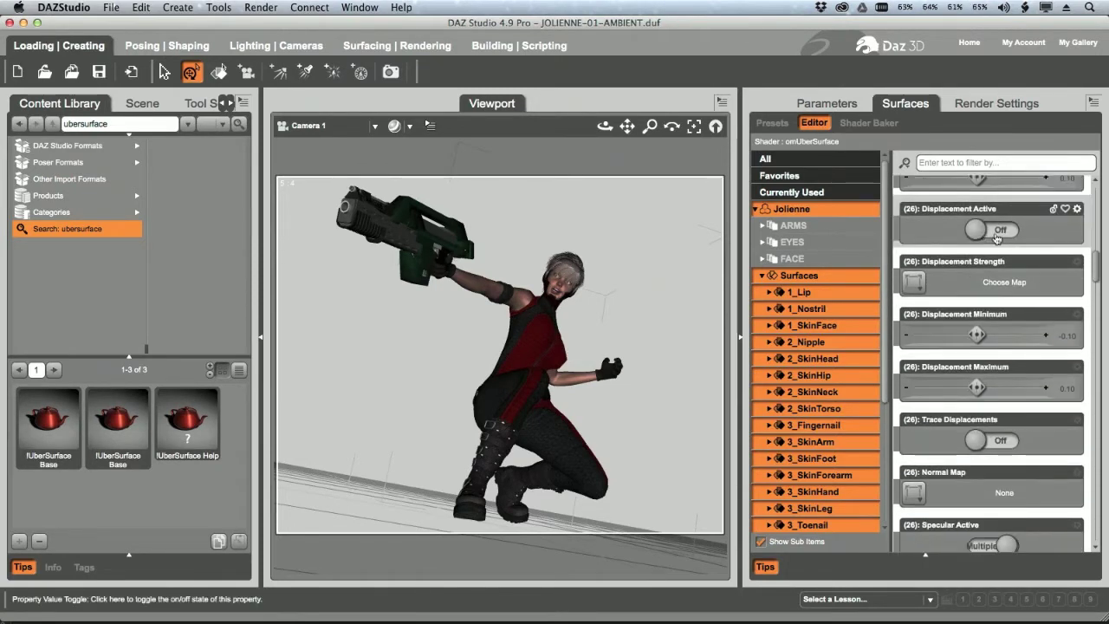
Step: Set Fresnel Active to Off for all of Jolienne's surfaces
scroll(988, 364, "down", 5)
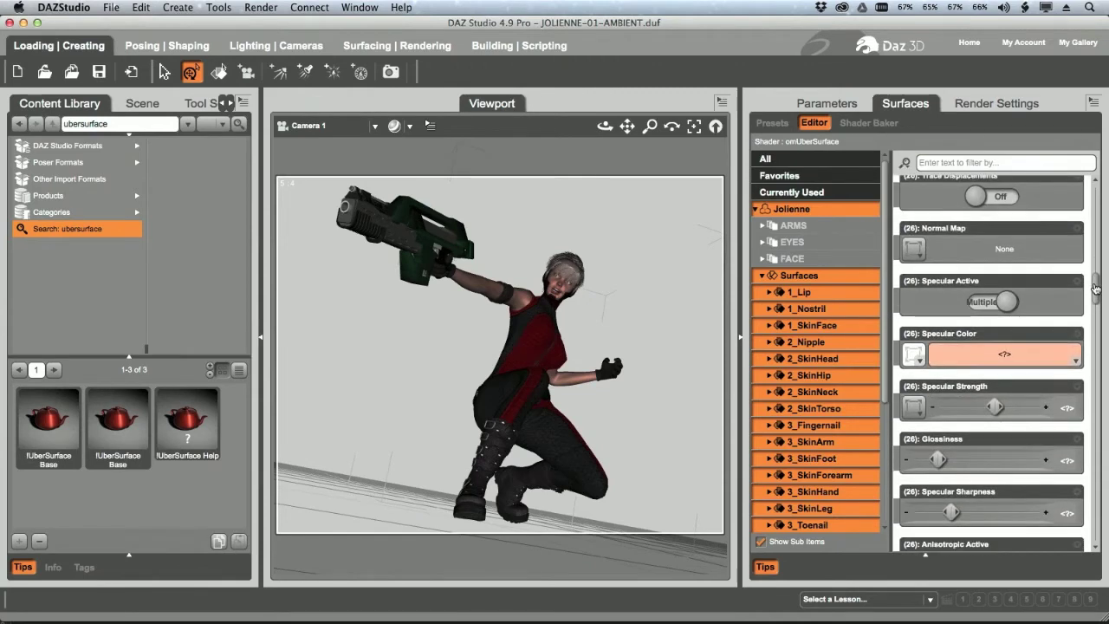
left_click_drag(1095, 293, 1095, 347)
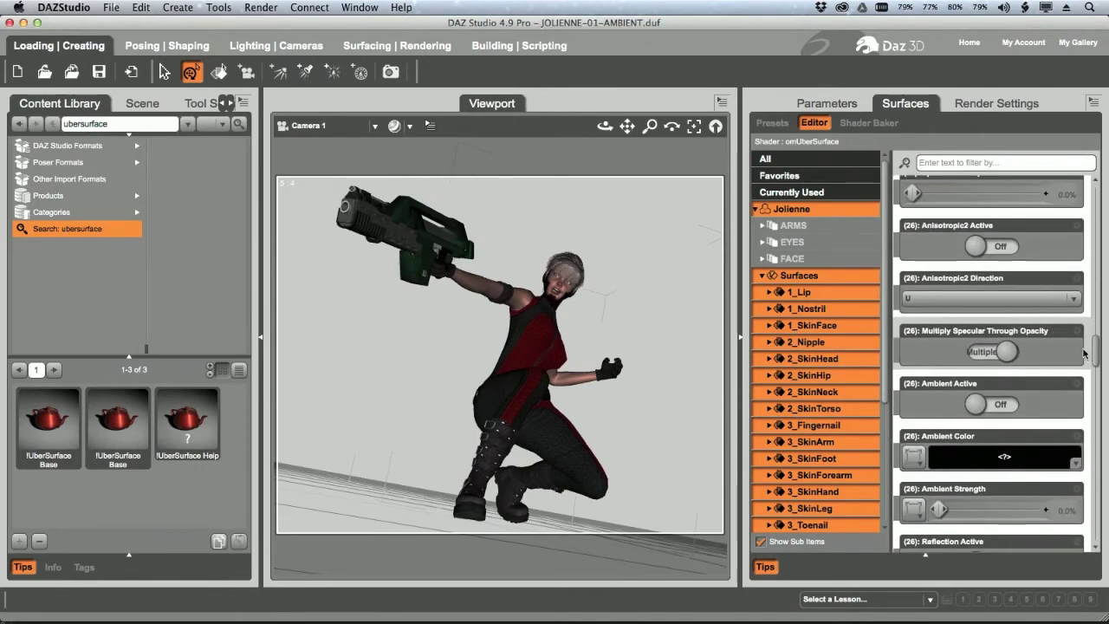
scroll(1018, 299, "down", 4)
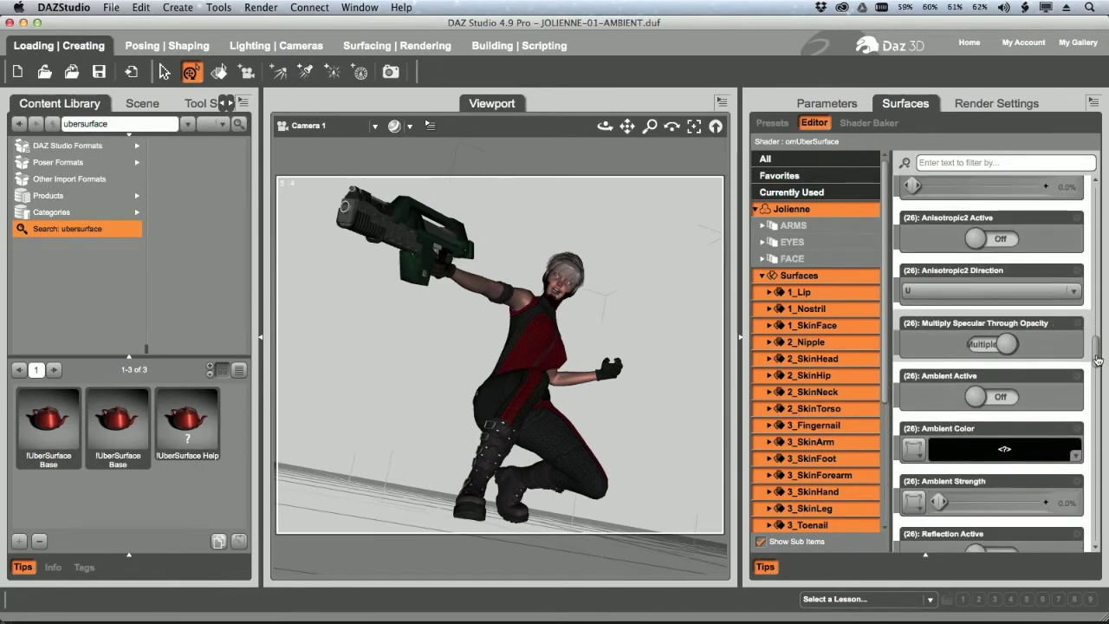
left_click(992, 252)
left_click_drag(1097, 366, 1097, 412)
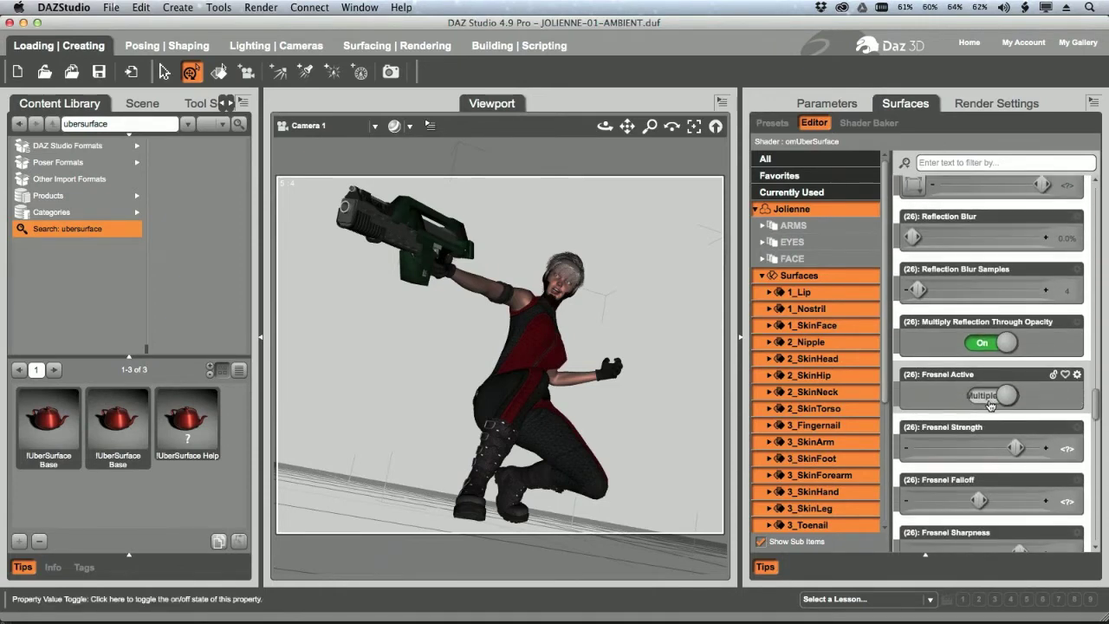
mouse_move(1098, 408)
left_mouse_down()
mouse_move(1086, 462)
mouse_move(1104, 422)
left_mouse_up()
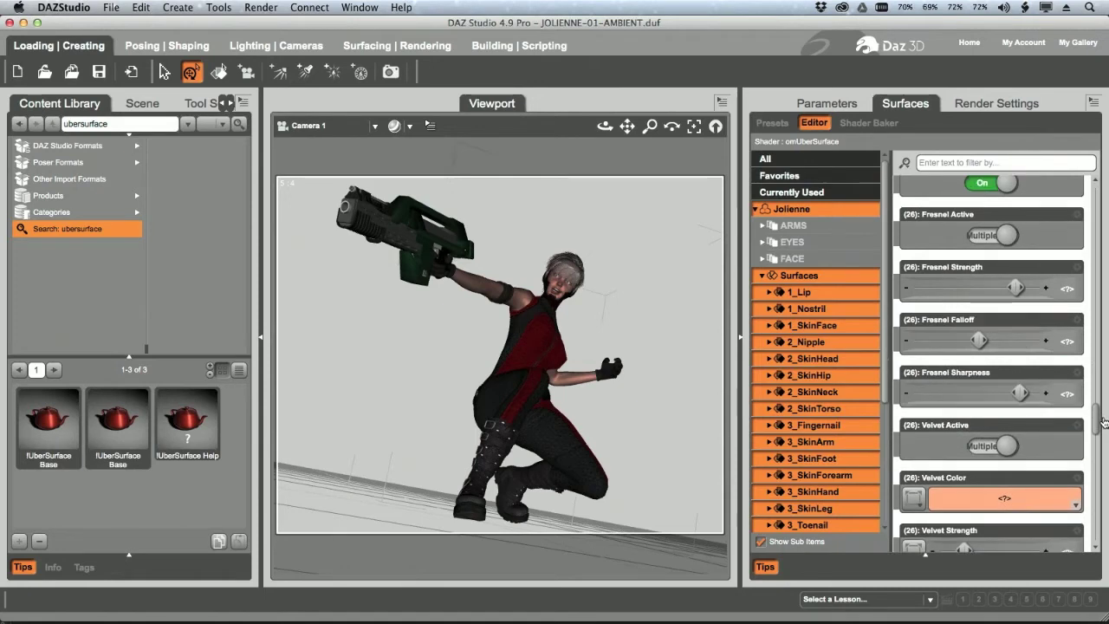
left_click(969, 241)
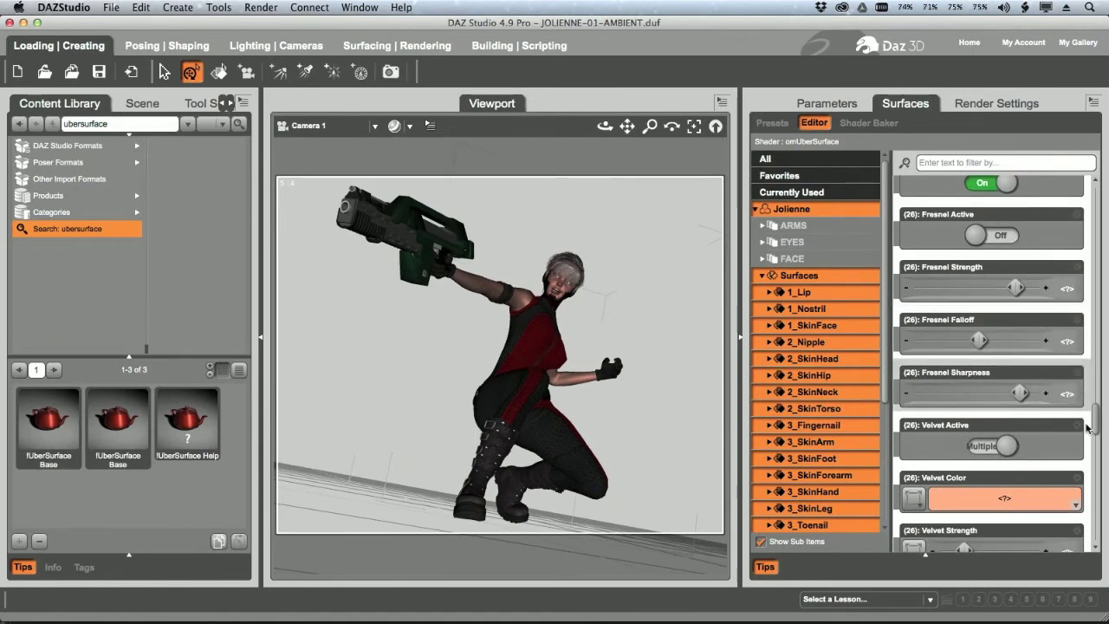
Step: Set Velvet Active and Subsurface Active to Off for all of Jolienne's surfaces
scroll(967, 401, "down", 5)
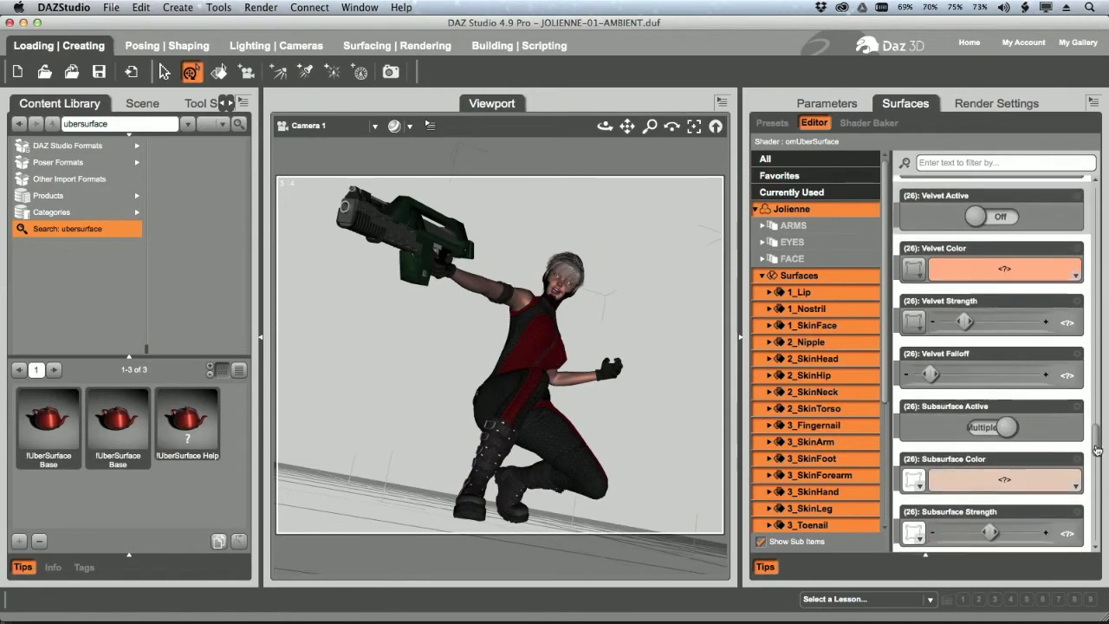
left_click(1003, 381)
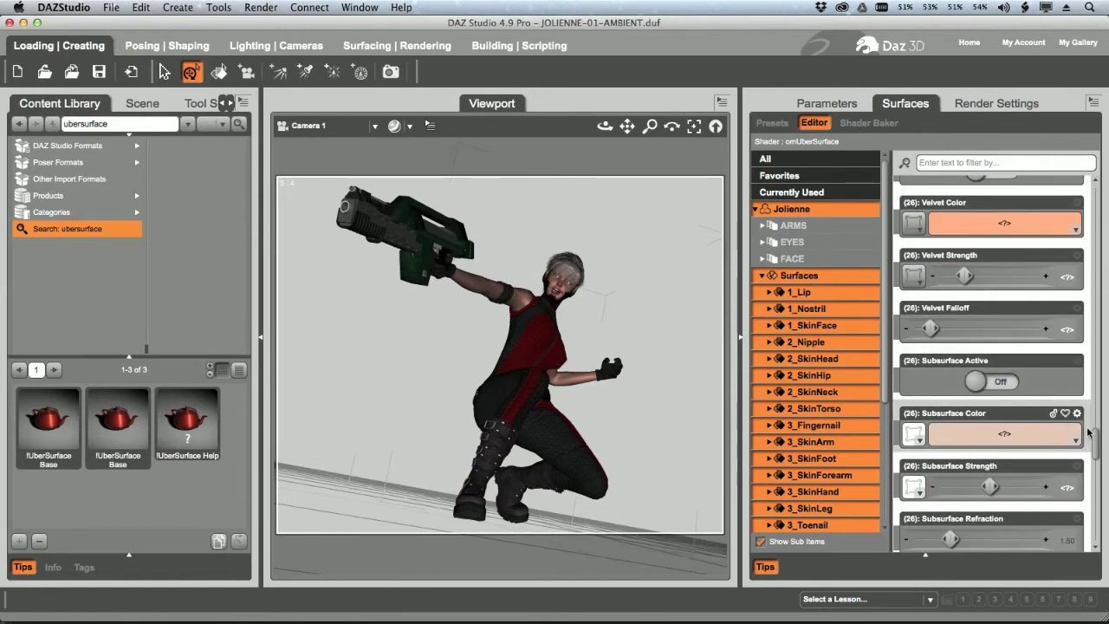
Step: Set the Subsurface Strength and Subsurface Color image maps to None for all of Jolienne's surfaces
mouse_move(1097, 442)
left_mouse_down()
mouse_move(1084, 512)
mouse_move(1101, 452)
left_mouse_up()
scroll(945, 295, "up", 1)
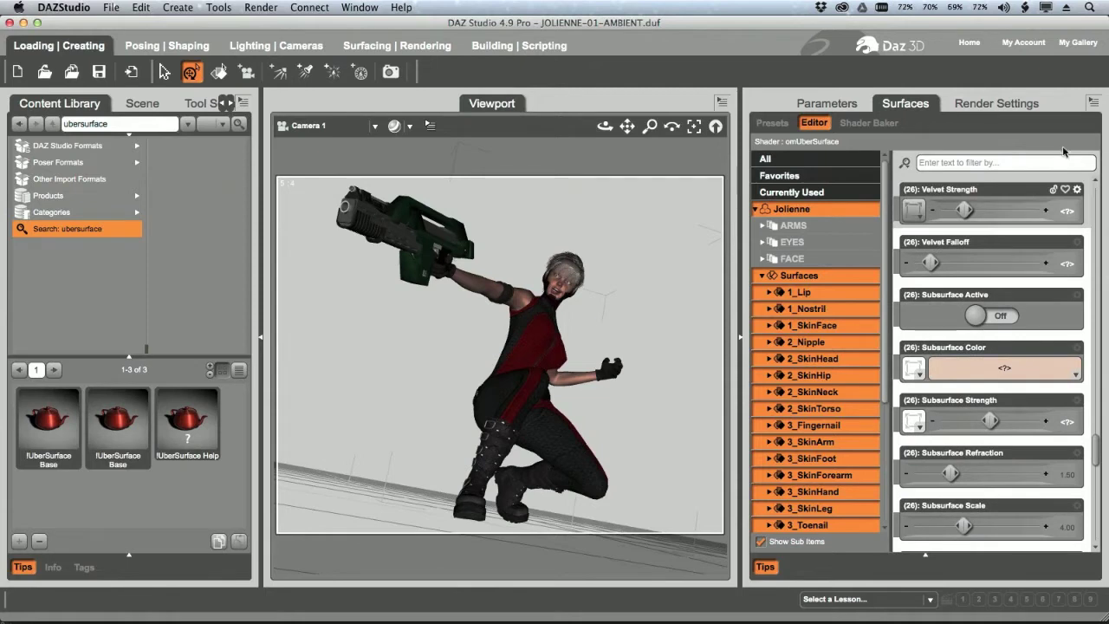
left_click(916, 427)
left_click(934, 45)
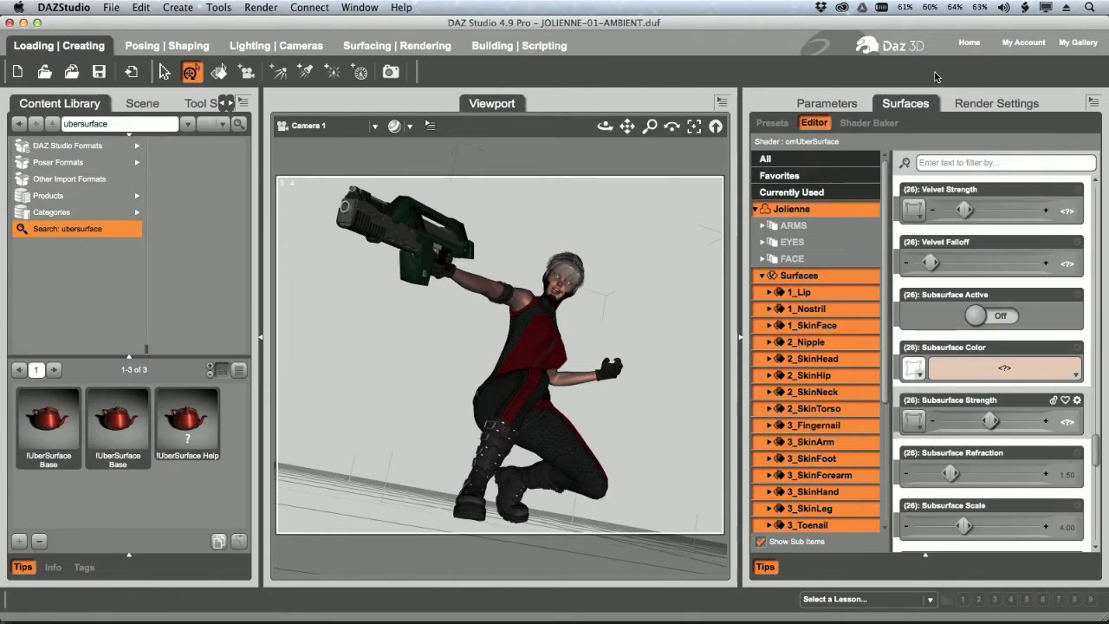
left_click(913, 368)
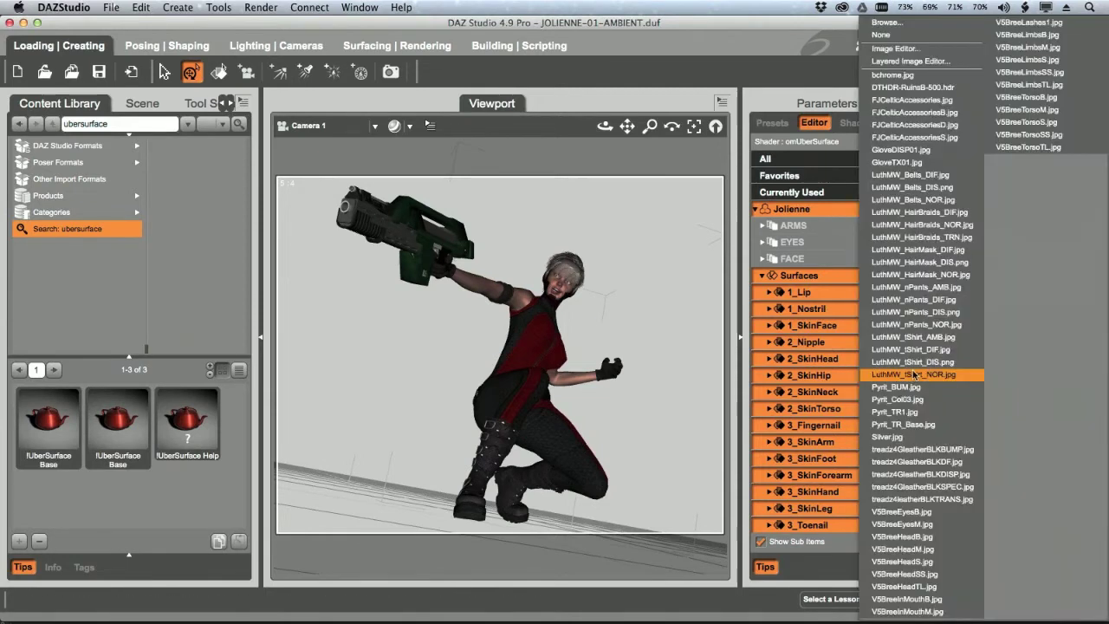
left_click(907, 38)
Step: Set the Specular2 Color and Specular Color image maps to None for all of Jolienne's surfaces
scroll(1083, 433, "up", 5)
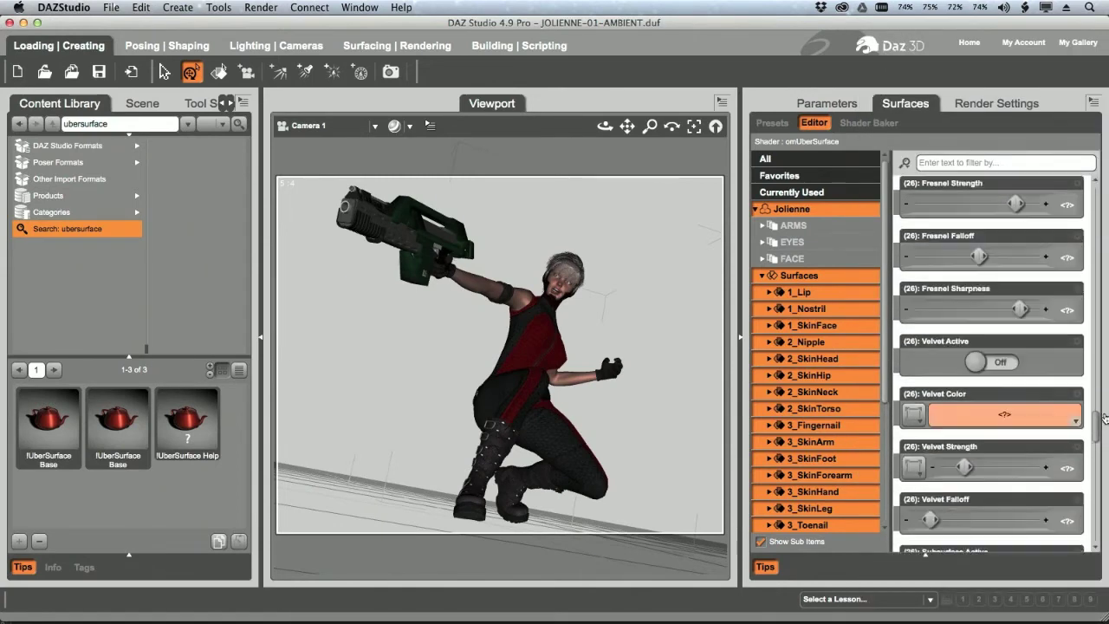
left_click_drag(1105, 393, 1103, 314)
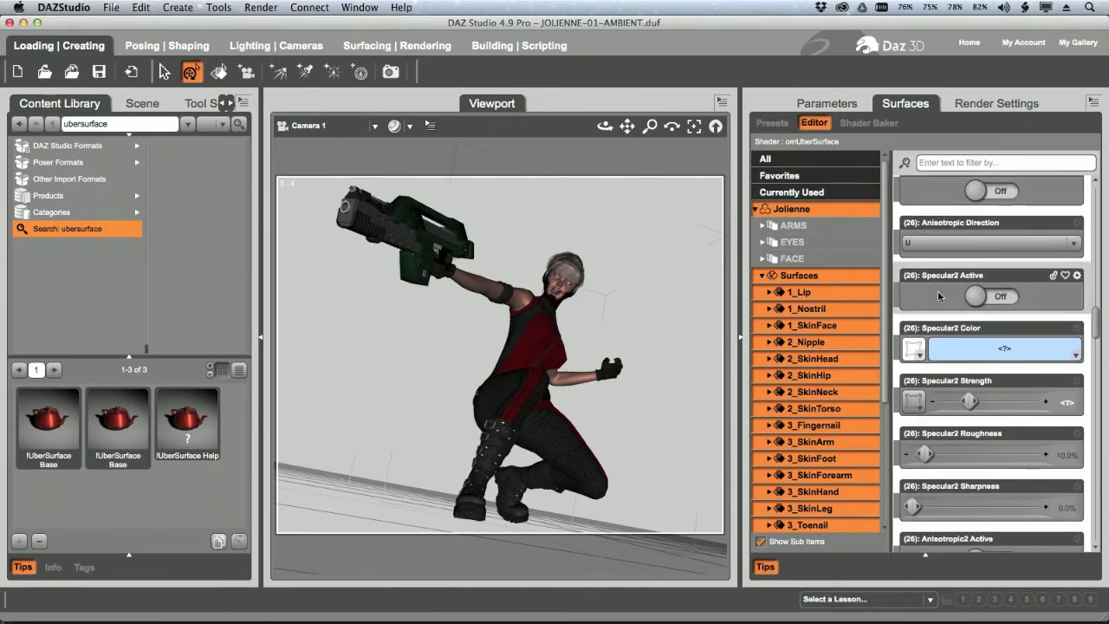
left_click(917, 338)
left_click(918, 33)
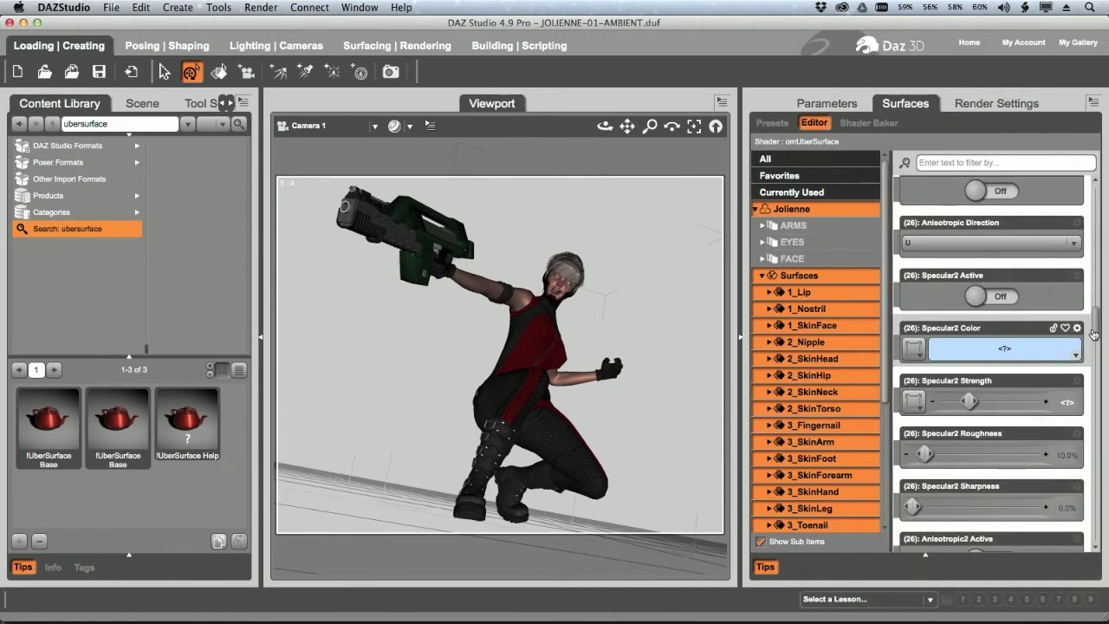
left_click_drag(1097, 335, 1099, 296)
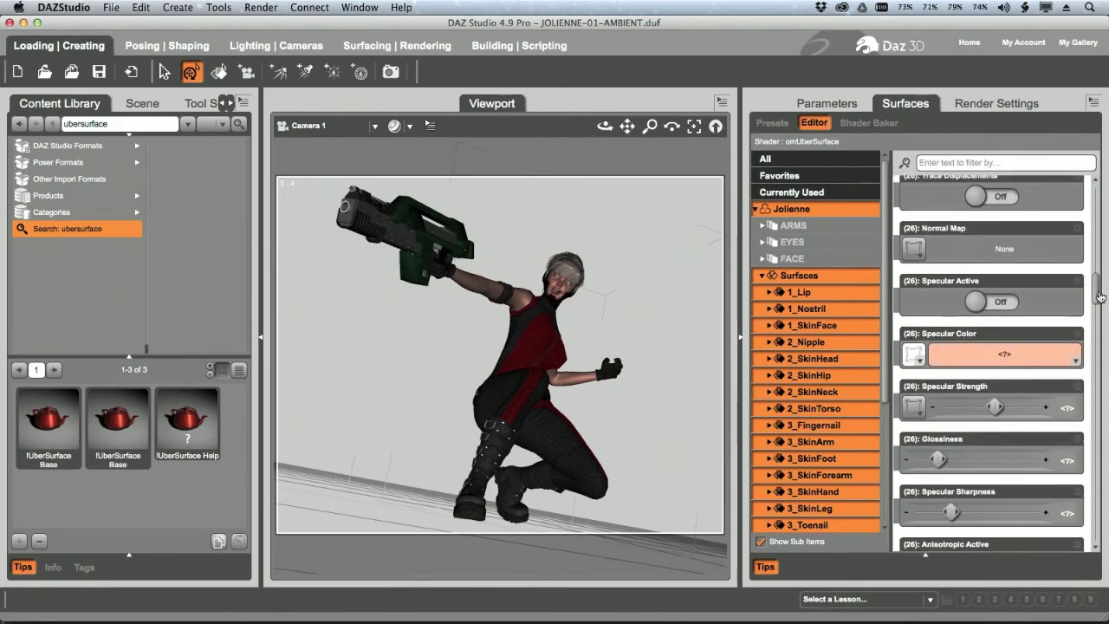
scroll(1080, 224, "up", 1)
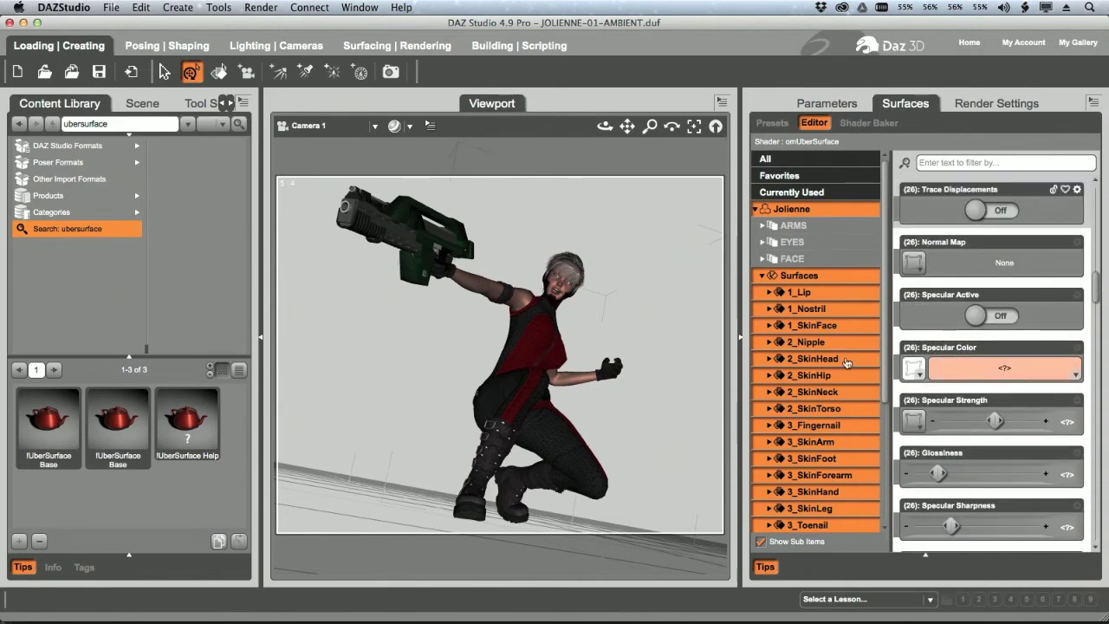
left_click(914, 379)
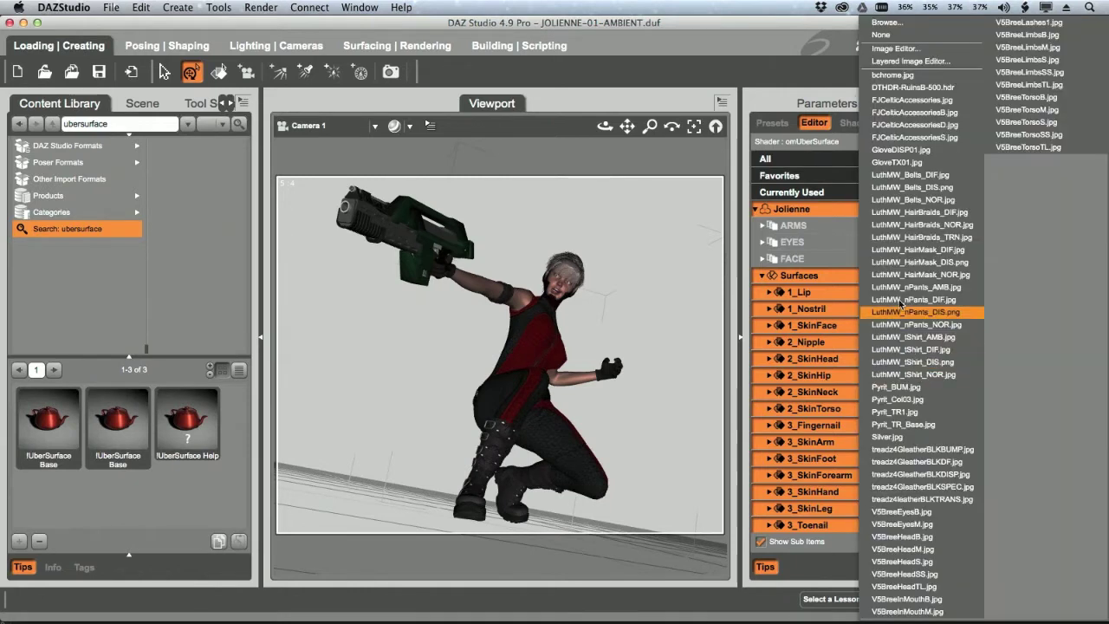
left_click(880, 35)
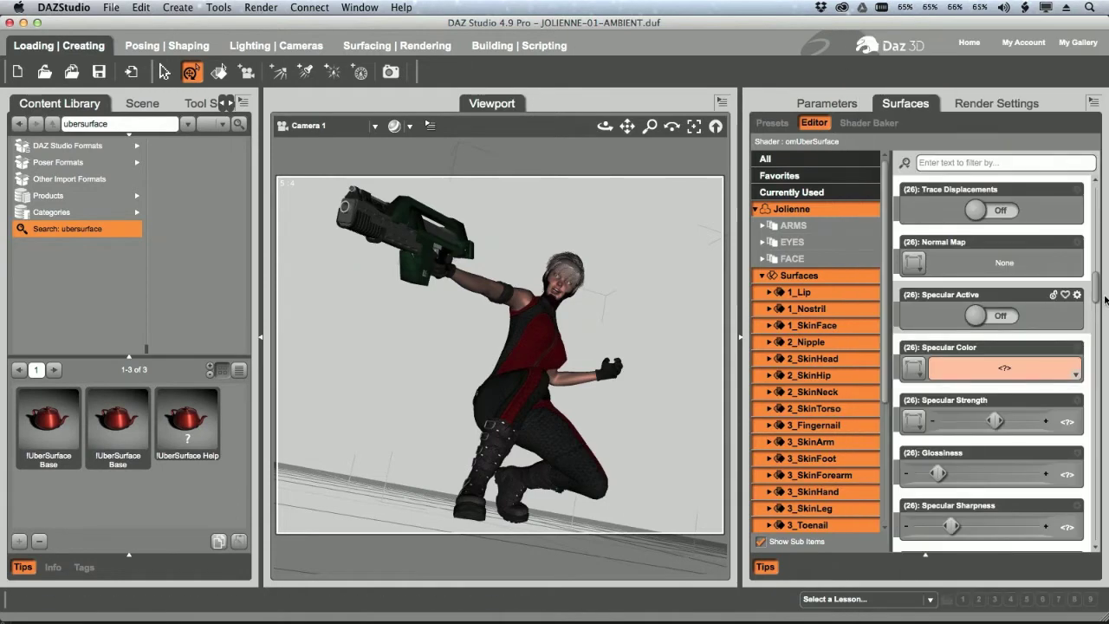
Step: Set the Bump Strength image map to None for all of Jolienne's surfaces
left_click_drag(1098, 298, 1100, 248)
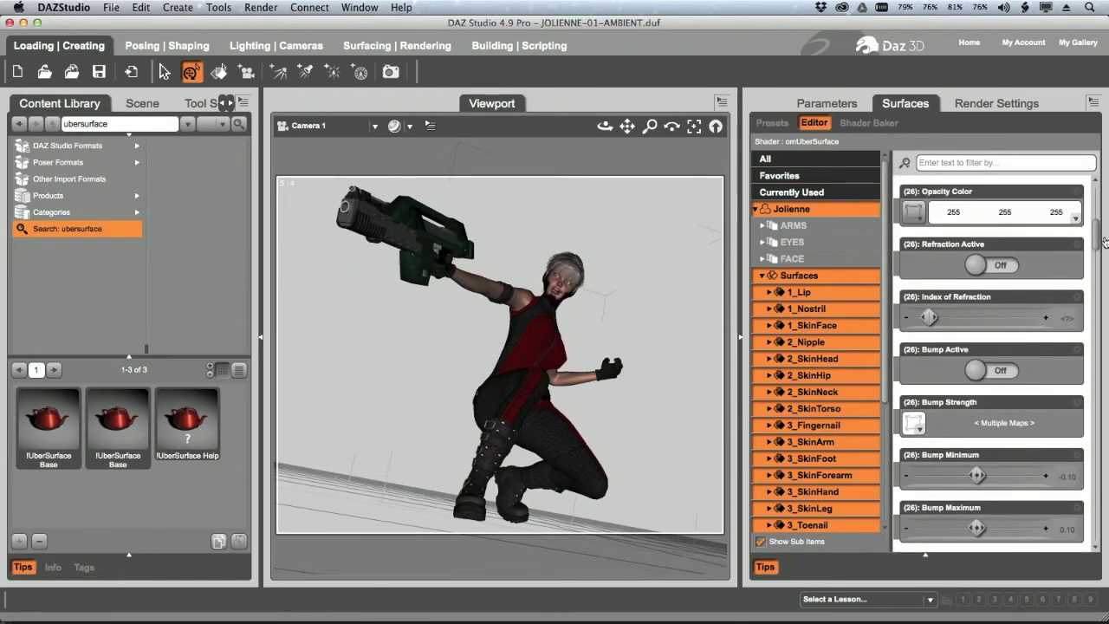
left_click(919, 421)
left_click(903, 33)
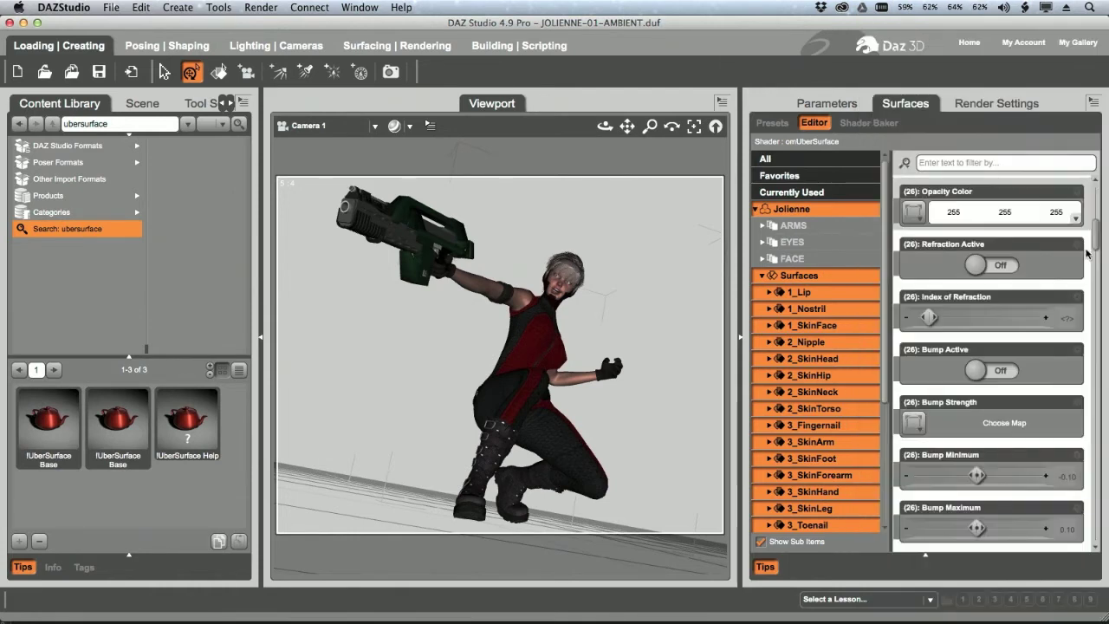
Step: Select only Jolienne's FACE surface group and bring its Diffuse Color property into view
left_click_drag(1097, 246, 1099, 206)
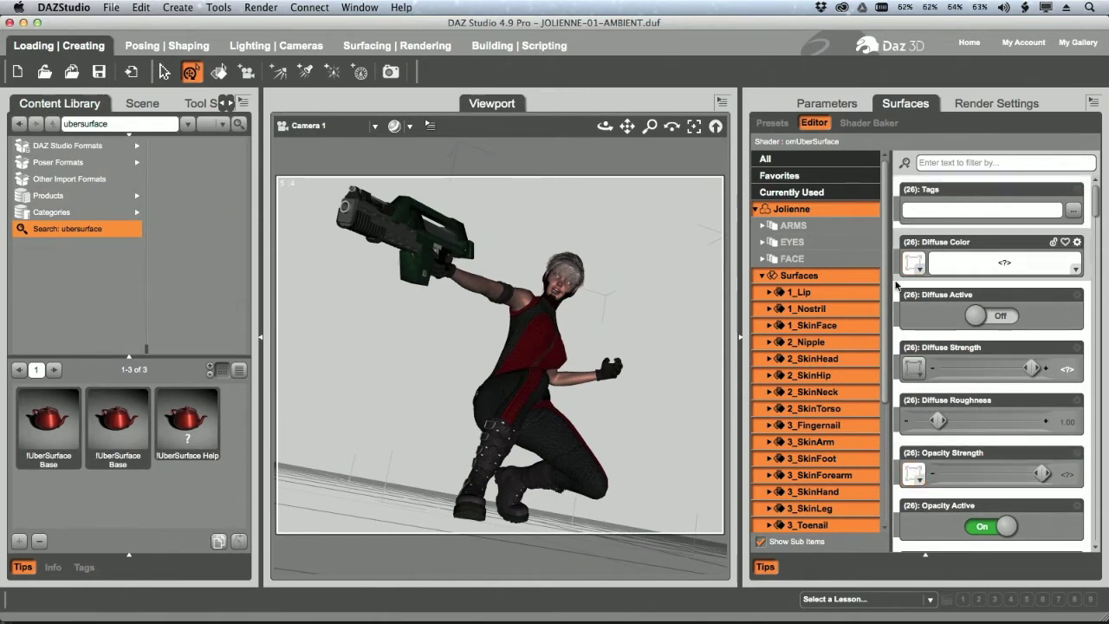
left_click(825, 260)
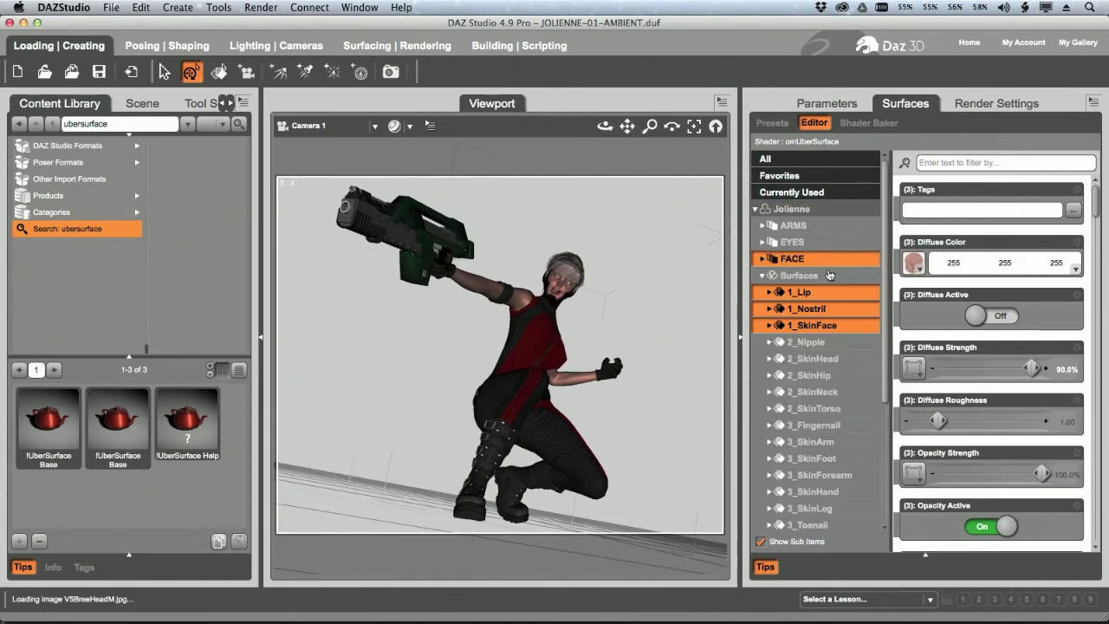
mouse_move(919, 269)
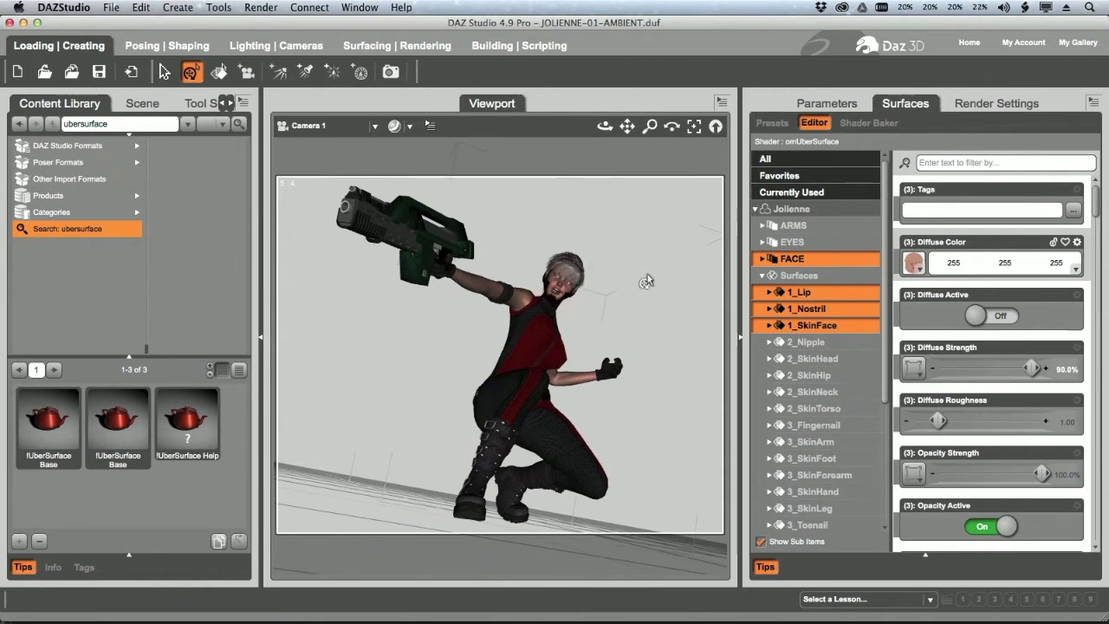
Step: Switch to Photoshop, show only the face texture's Background layer, and load the brows layer's outline as a selection to compare the eyebrow shapes
key("super+Tab")
key("super+Tab")
key("super+Tab")
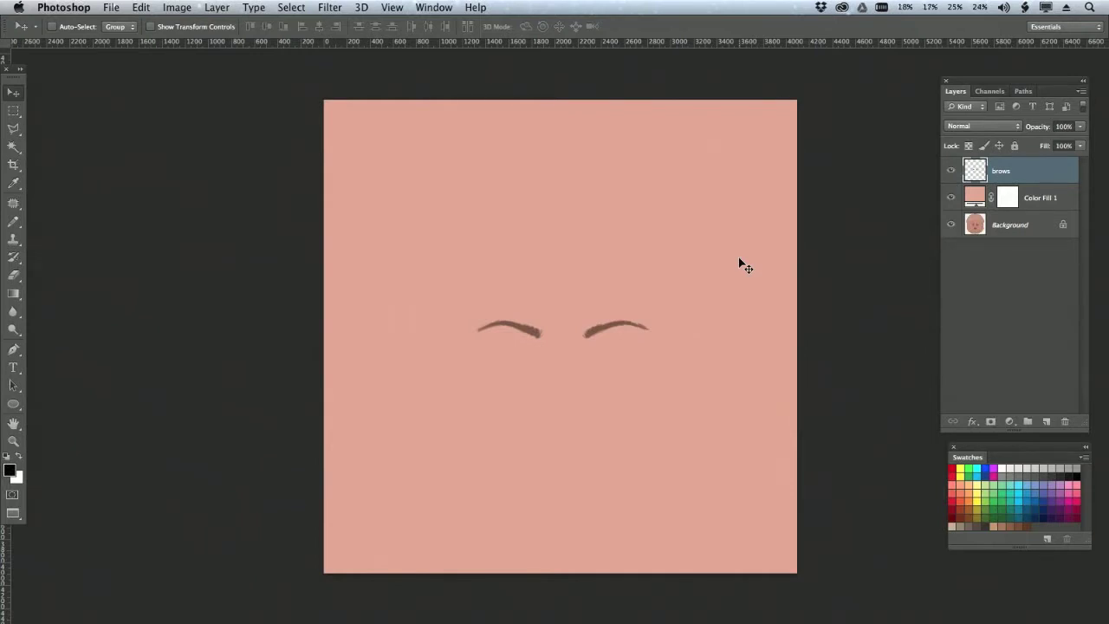
left_click(953, 225, "alt")
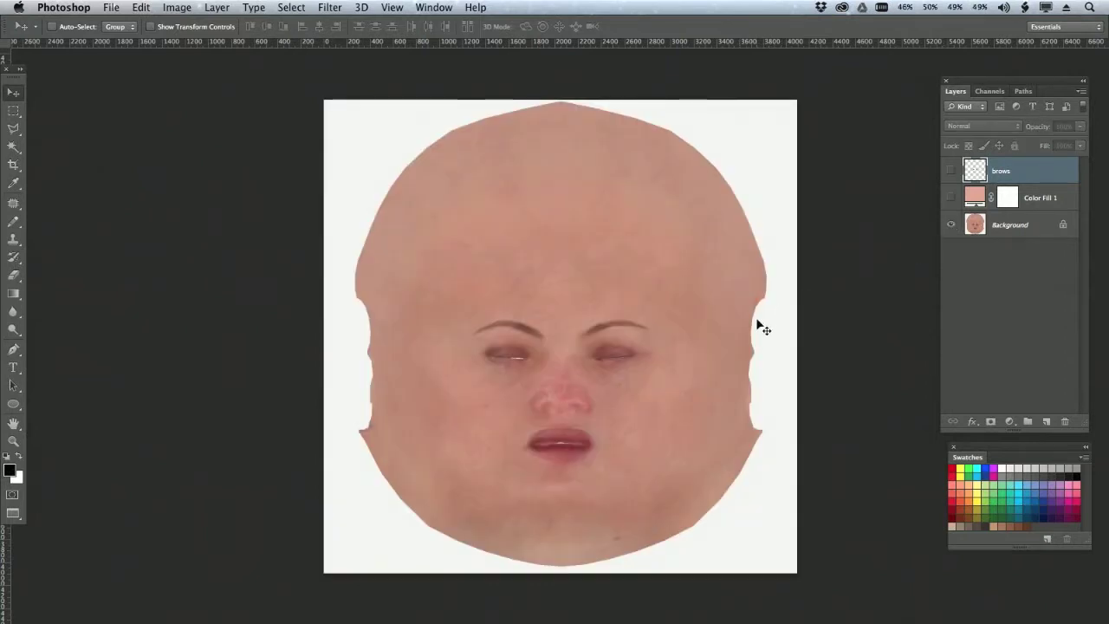
left_click(975, 171, "super")
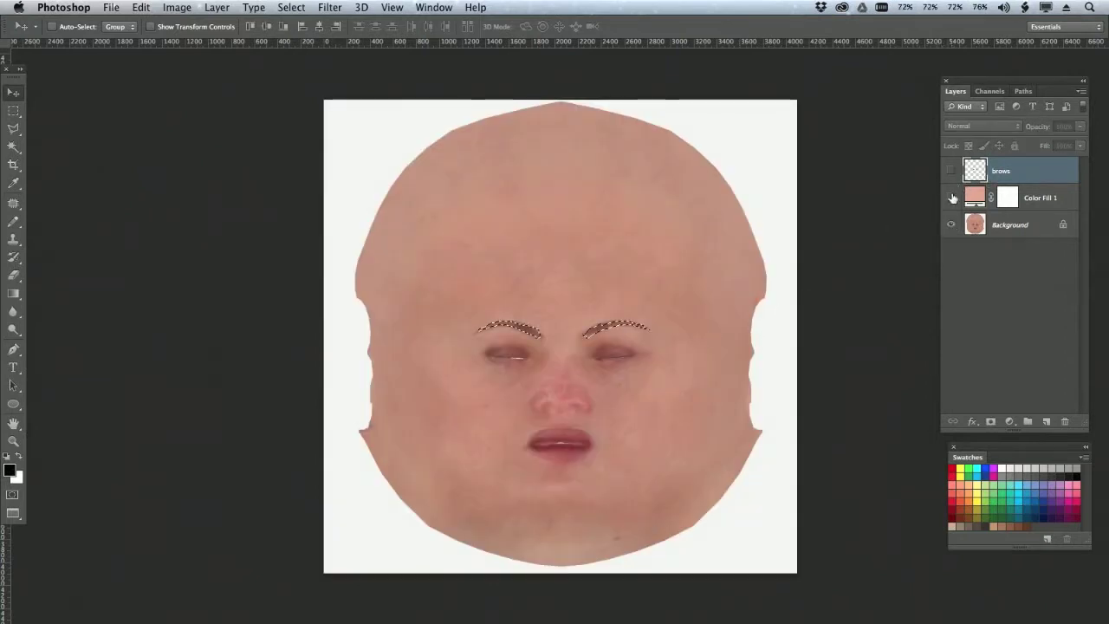
Step: Show the Color Fill 1 layer over the face texture, then hide the brows layer and clear the eyebrow selection
left_click(952, 199)
left_click(951, 171)
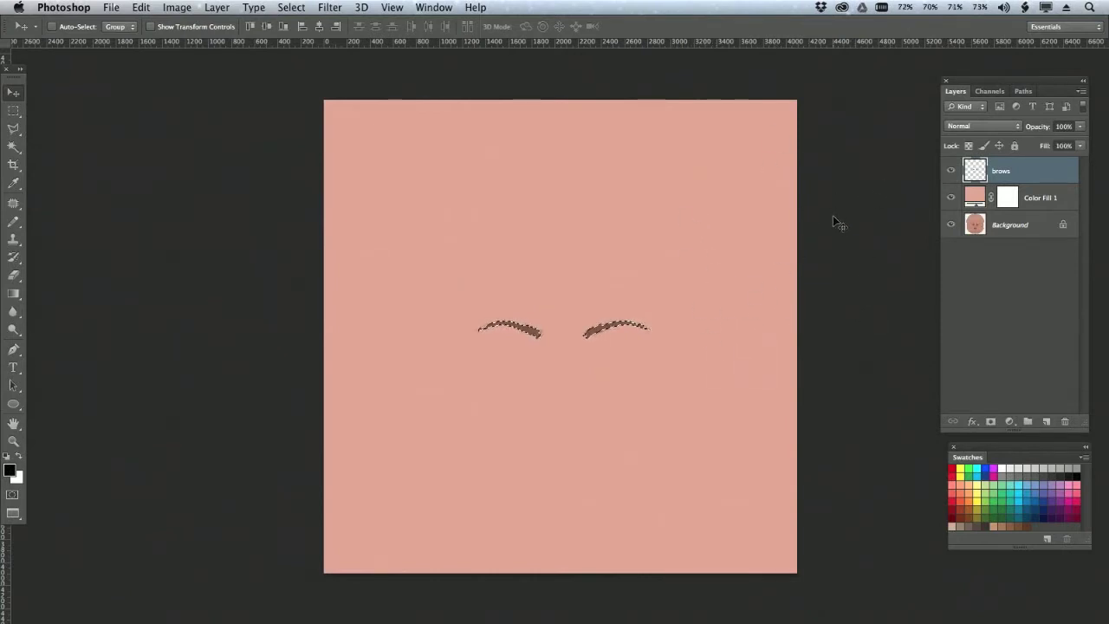
left_click(951, 171)
key("ctrl+d")
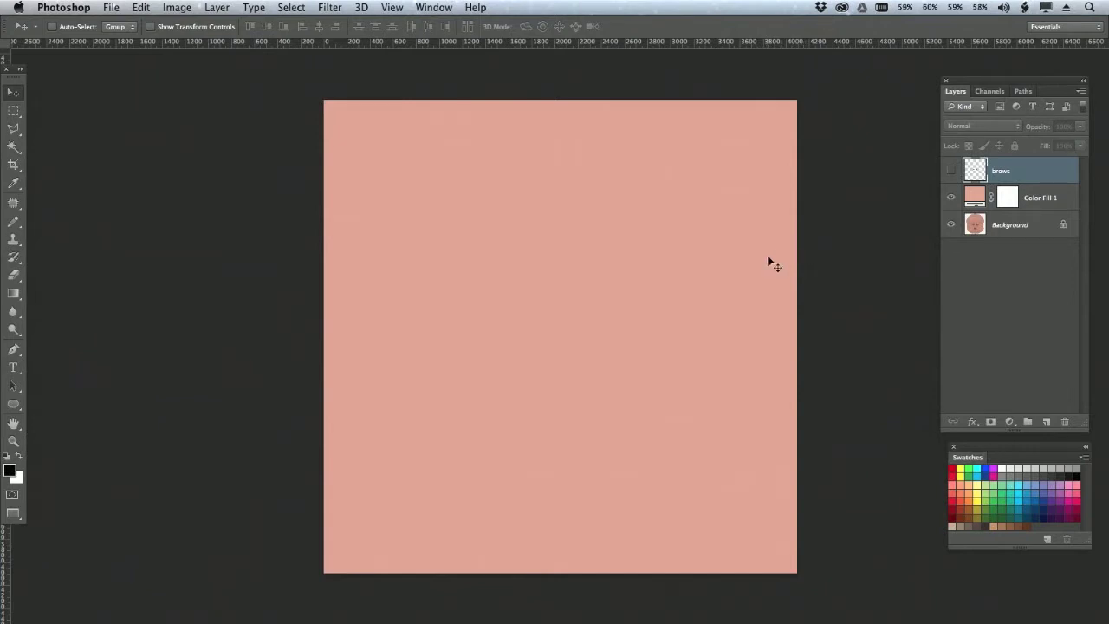
Step: Switch back to DAZ Studio and set the FACE surfaces' Diffuse Color image map to None
key("super+Tab")
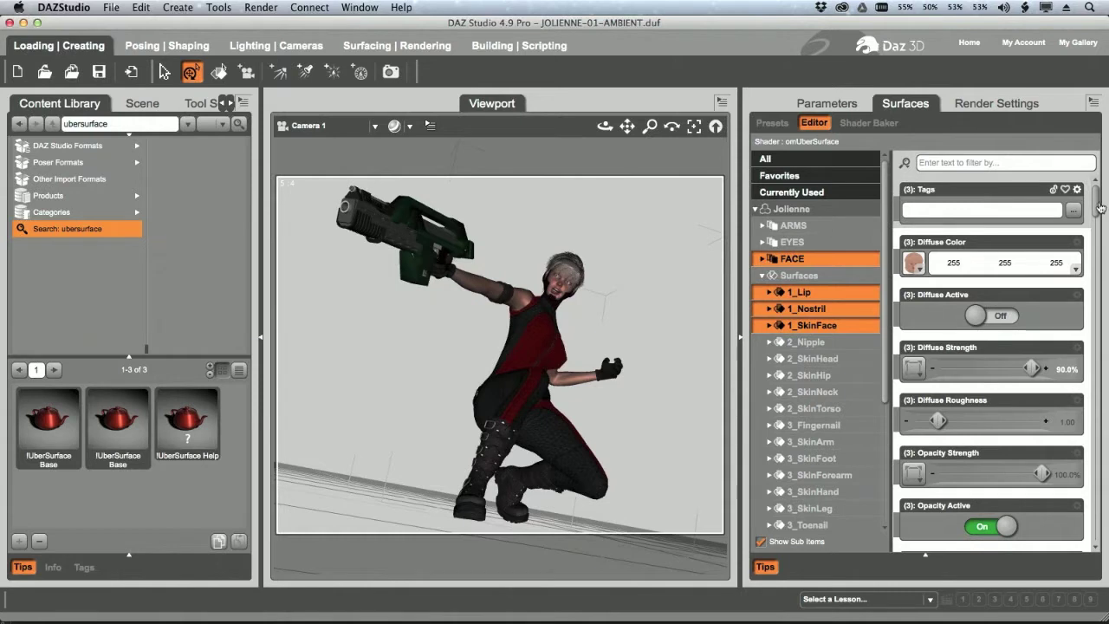
scroll(1098, 211, "down", 5)
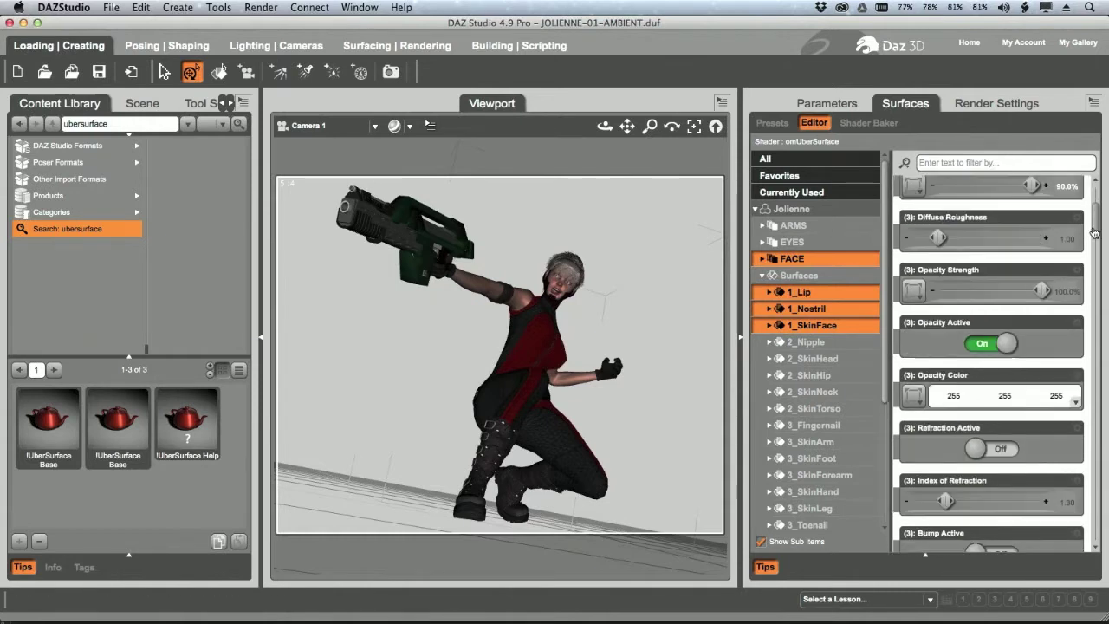
scroll(1098, 214, "up", 3)
scroll(1098, 213, "up", 3)
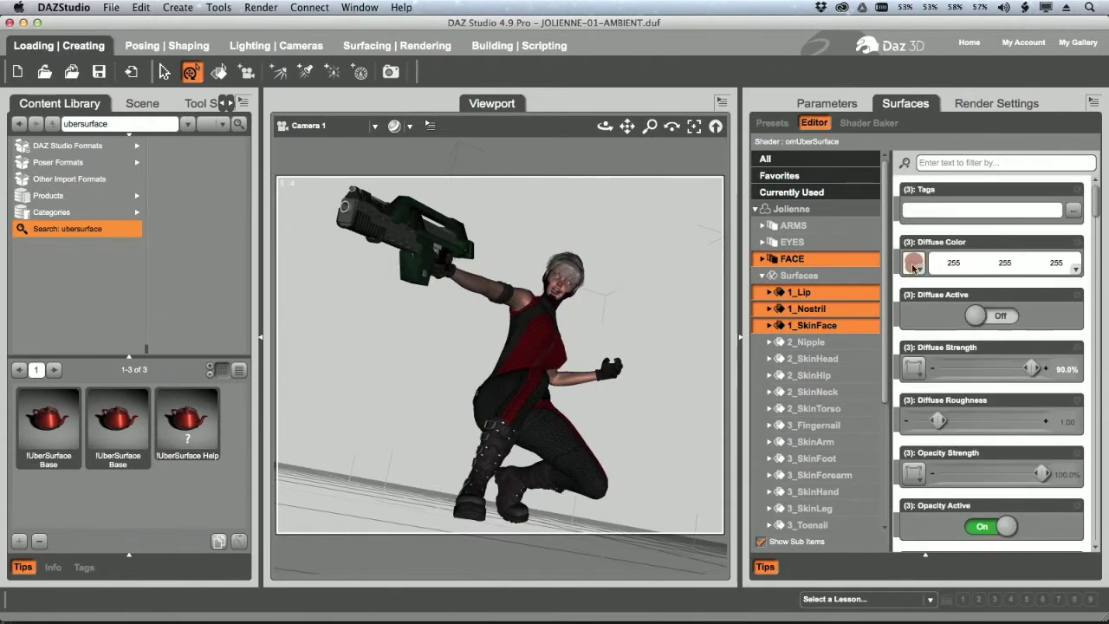
left_click(915, 272)
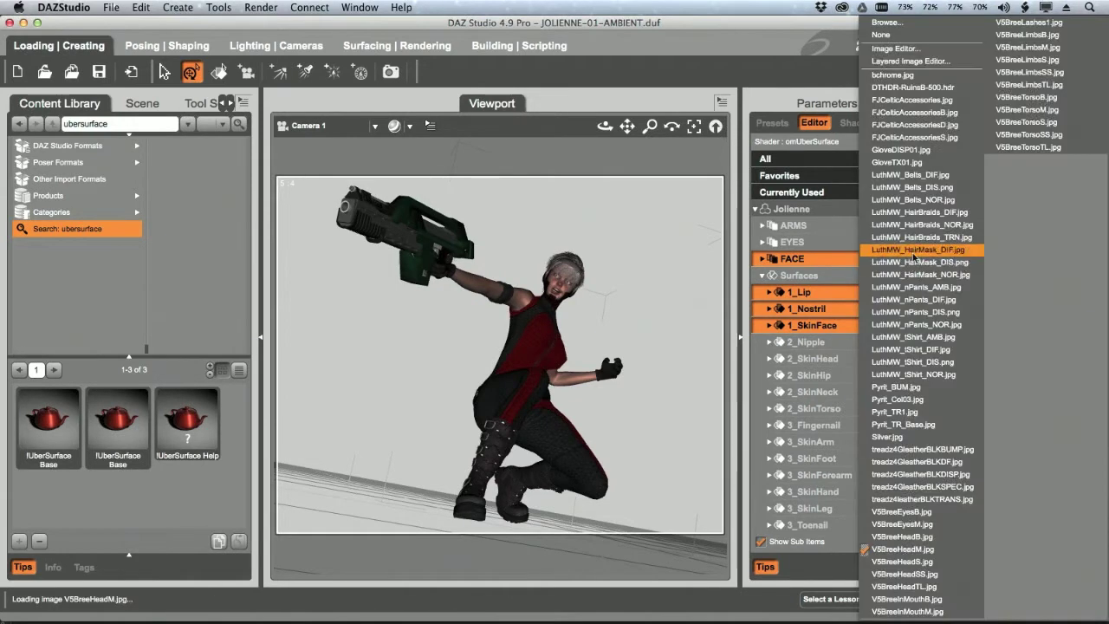
left_click(936, 35)
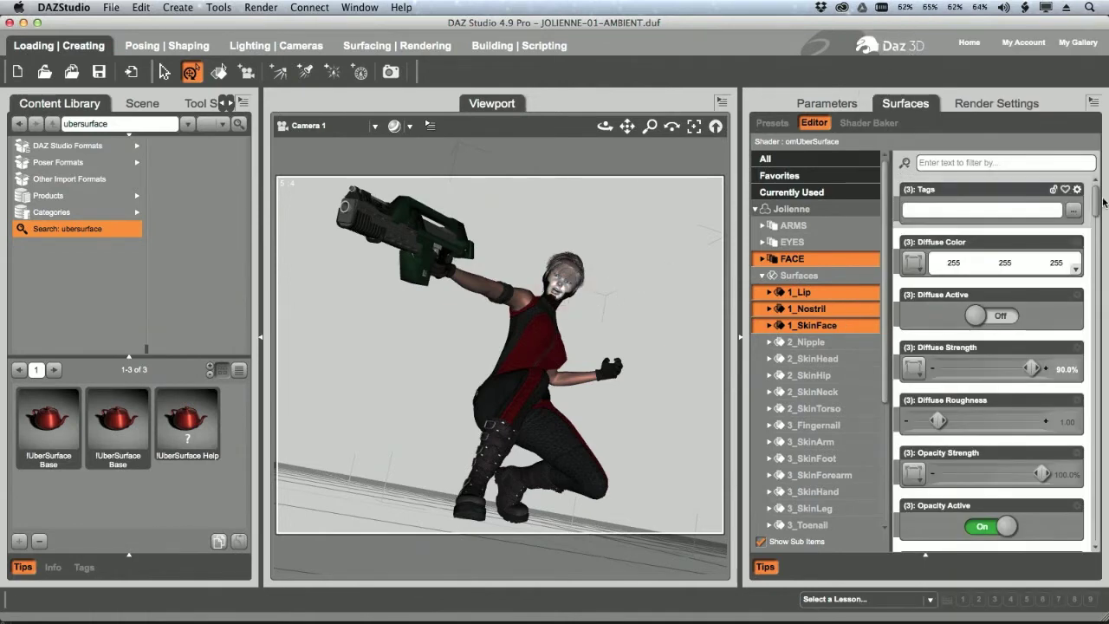
Step: Load Basic_Face_V5.jpg from the TEXTURES folder as the FACE surfaces' Ambient Color image map
left_click_drag(1099, 206, 1091, 360)
left_click(914, 388)
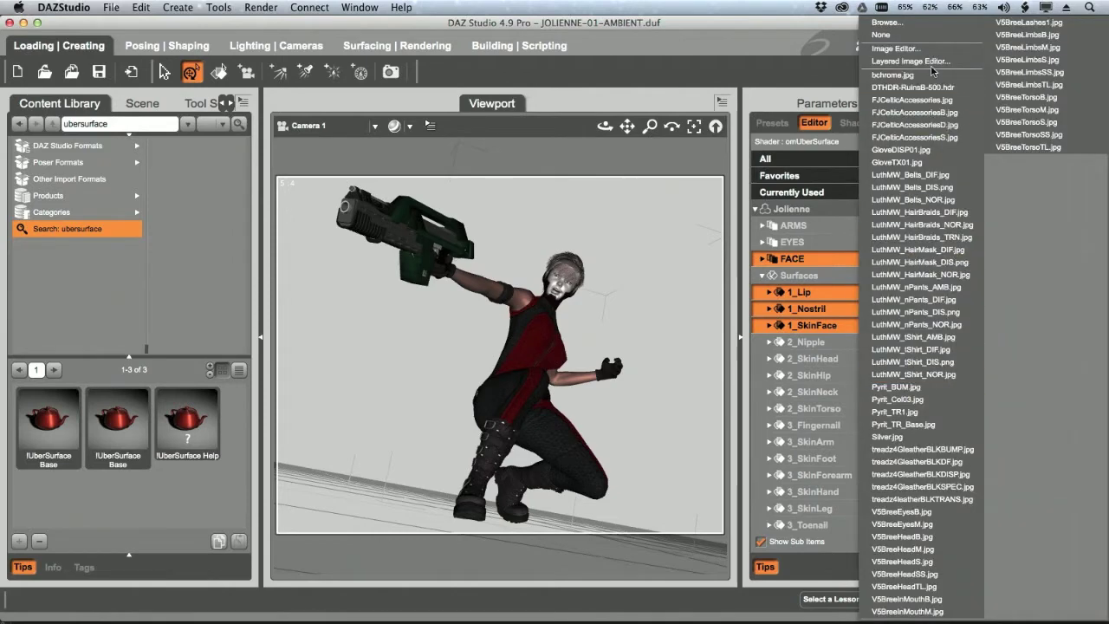
left_click(895, 23)
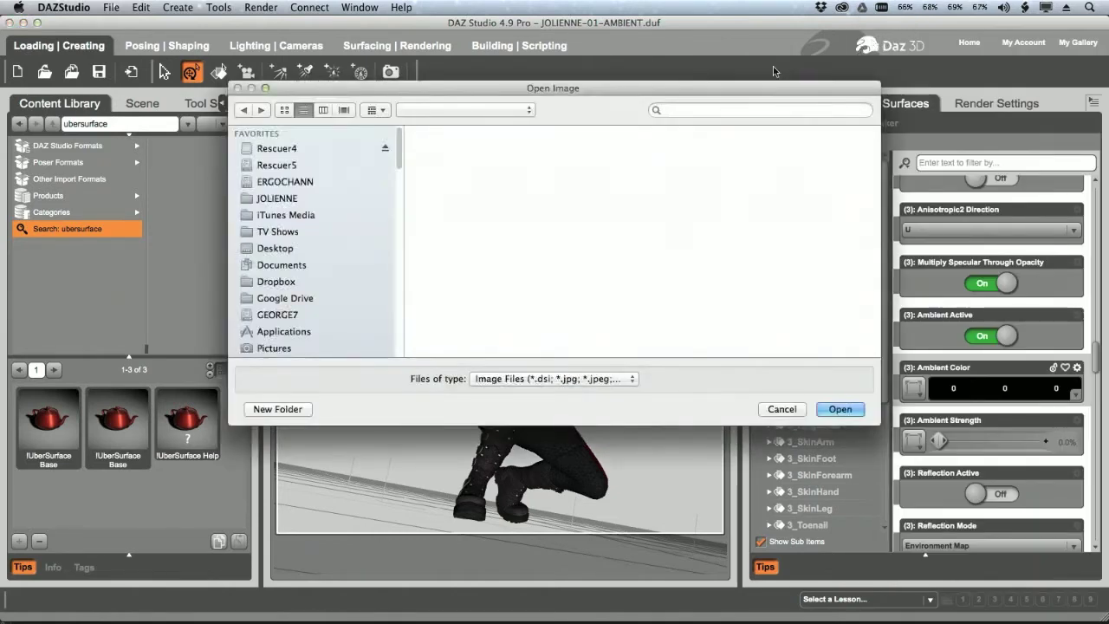
left_click(507, 158)
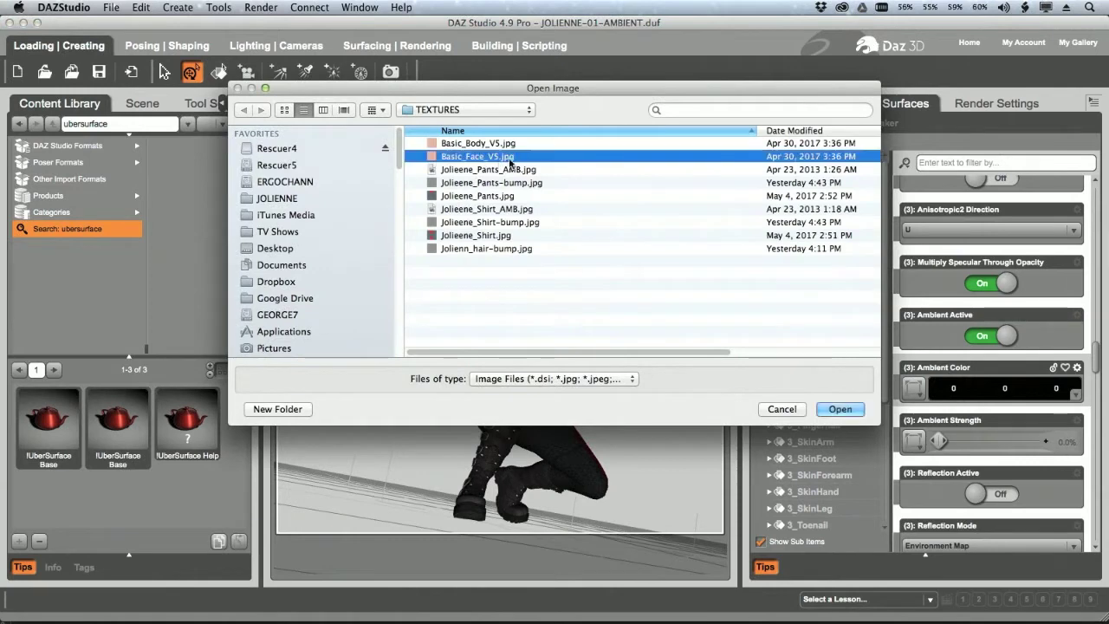
double_click(522, 158)
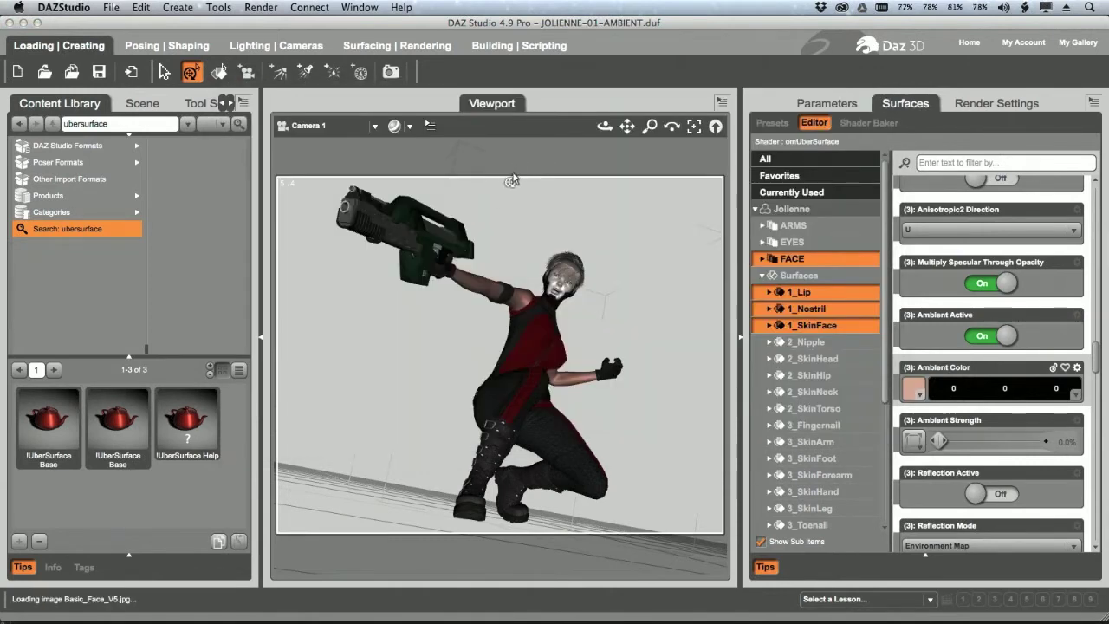
Step: Set the FACE surfaces' Ambient Color to white (255, 255, 255) and Ambient Strength to 100%
left_click(972, 390)
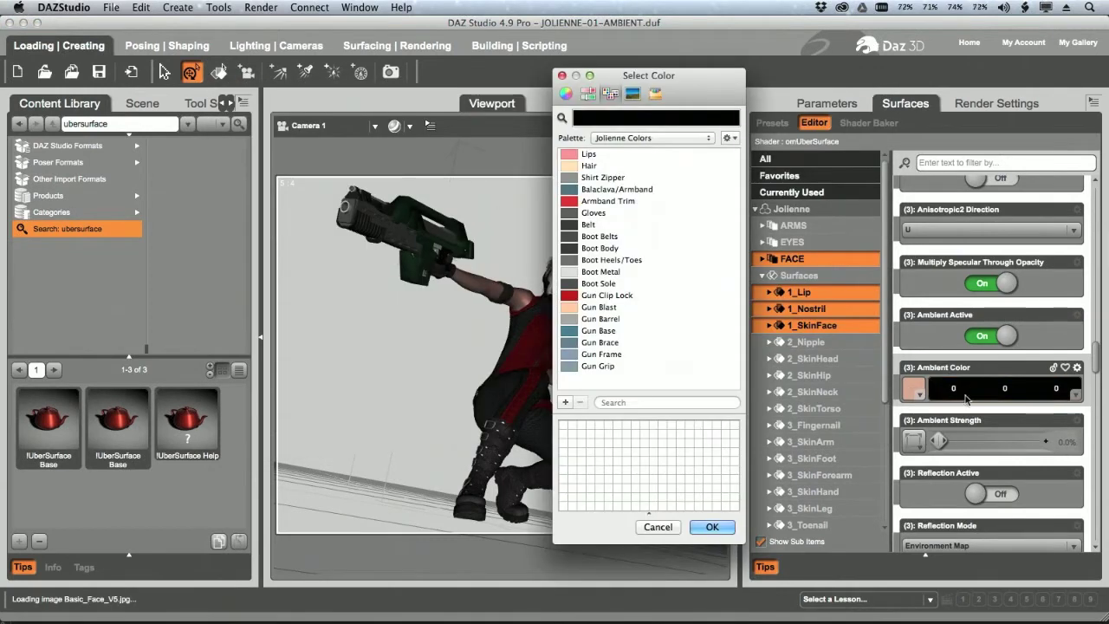
left_click(600, 271)
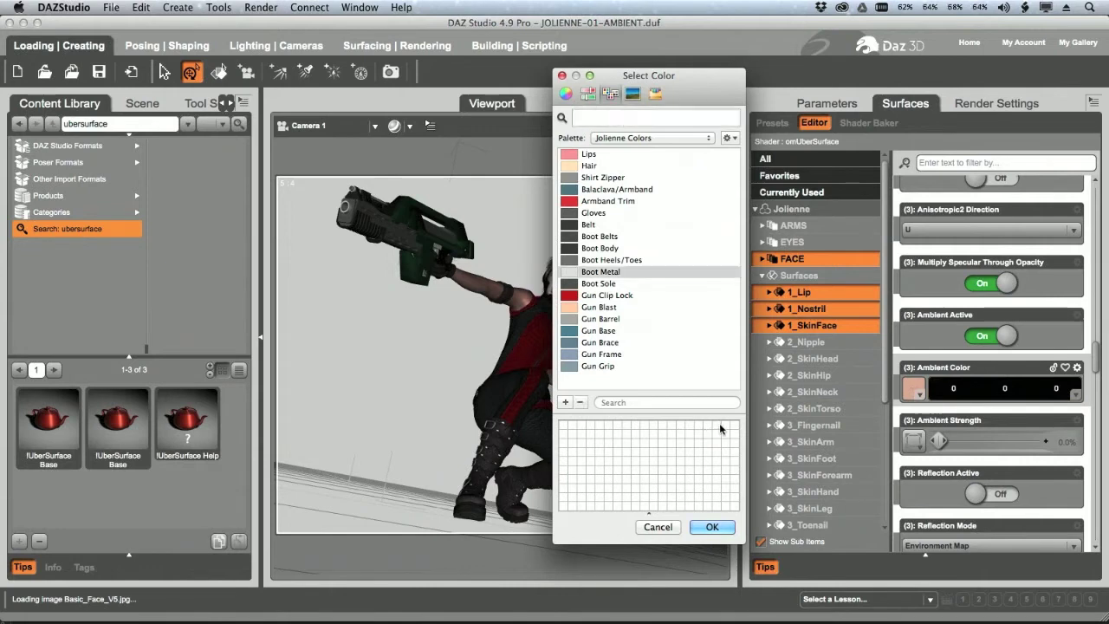
left_click(712, 528)
left_click_drag(958, 440, 1044, 440)
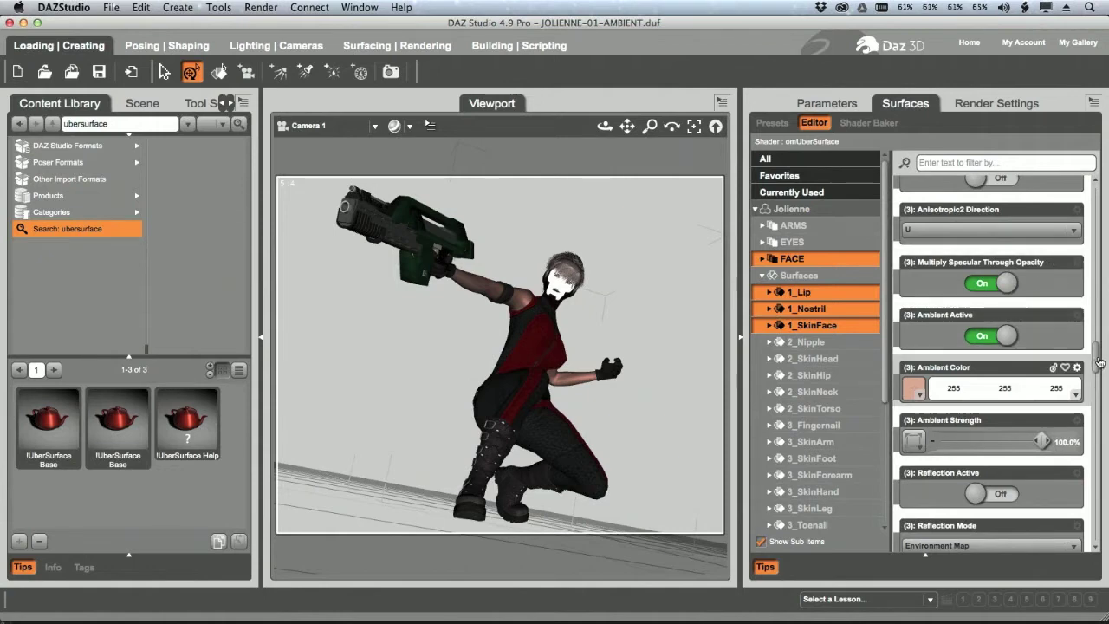
left_click_drag(1097, 364, 1097, 208)
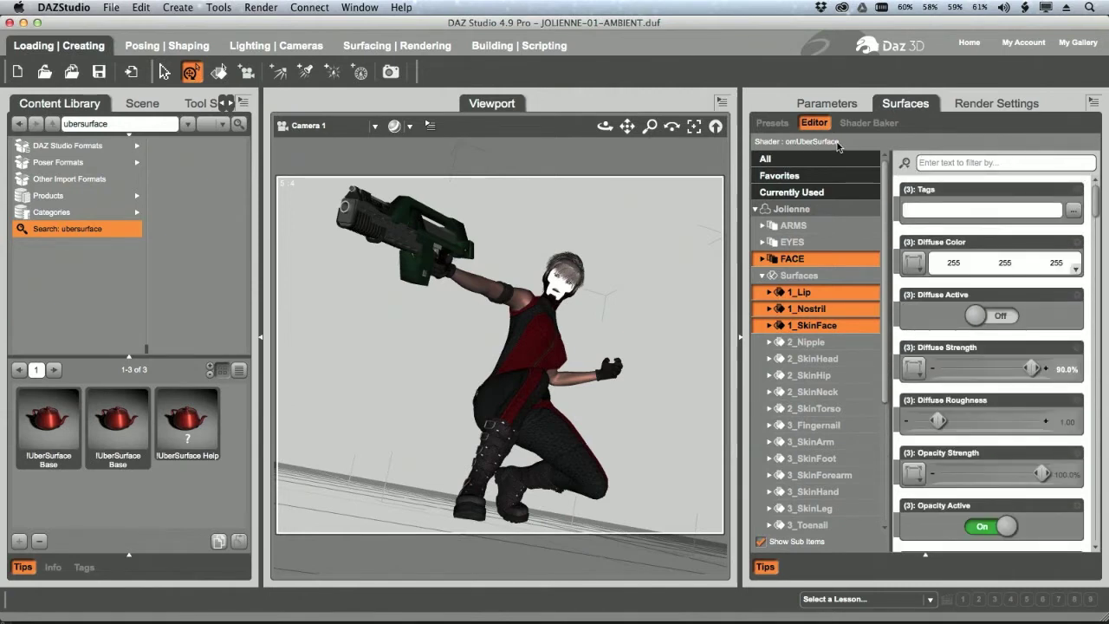
Step: Assign Basic_Face_V5.jpg as the FACE surfaces' Diffuse Color image map
left_click(917, 269)
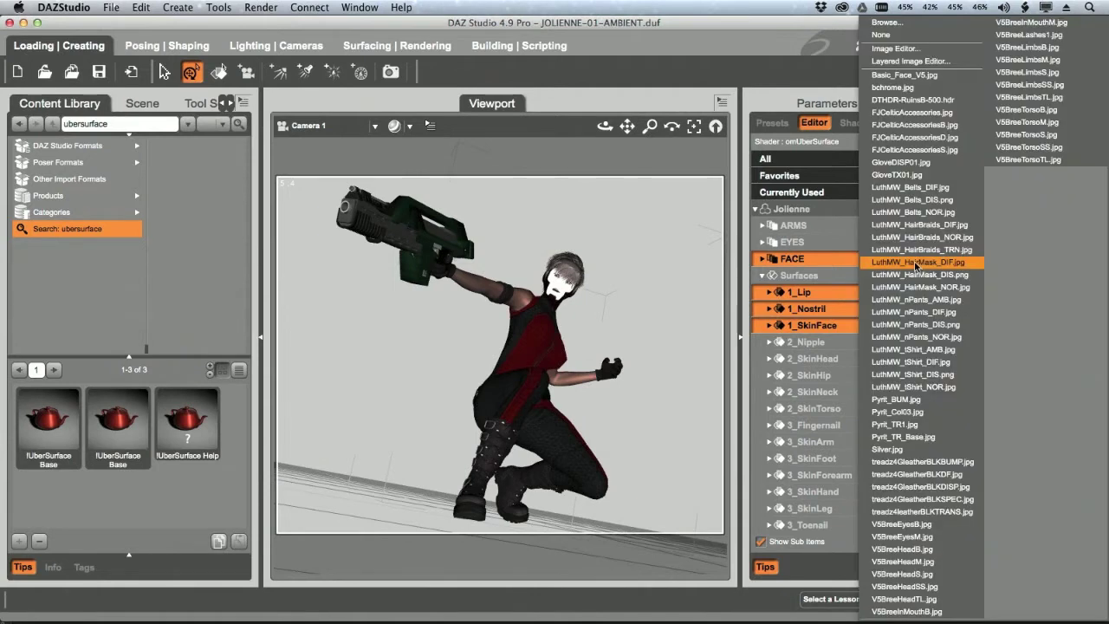
left_click(925, 83)
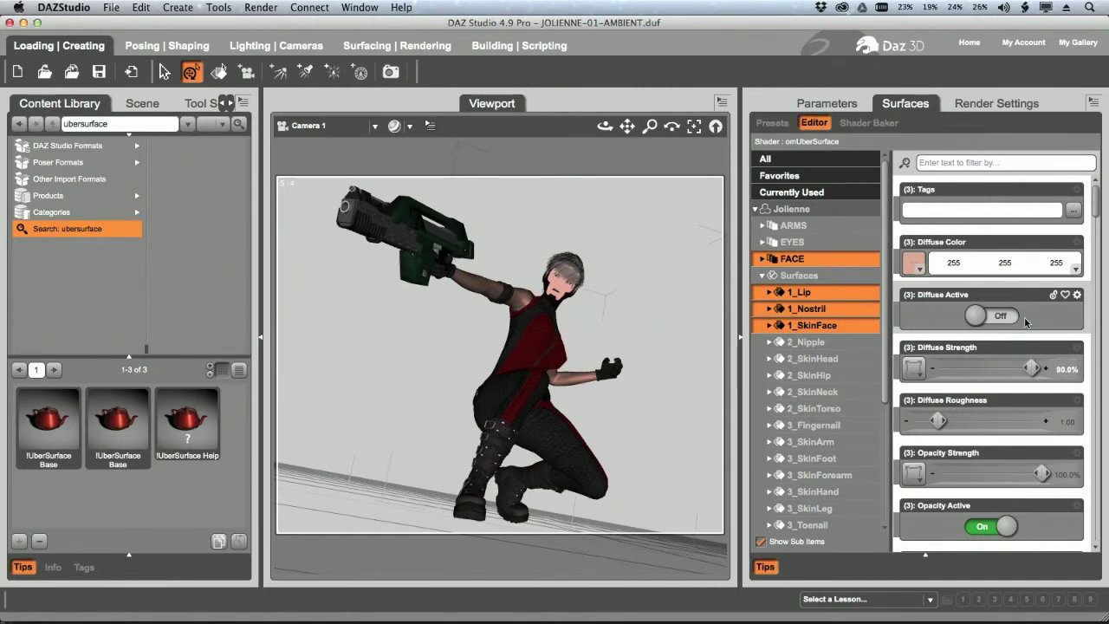
Step: Select the ARMS surfaces and set their Diffuse Color image map to None
left_click(826, 227)
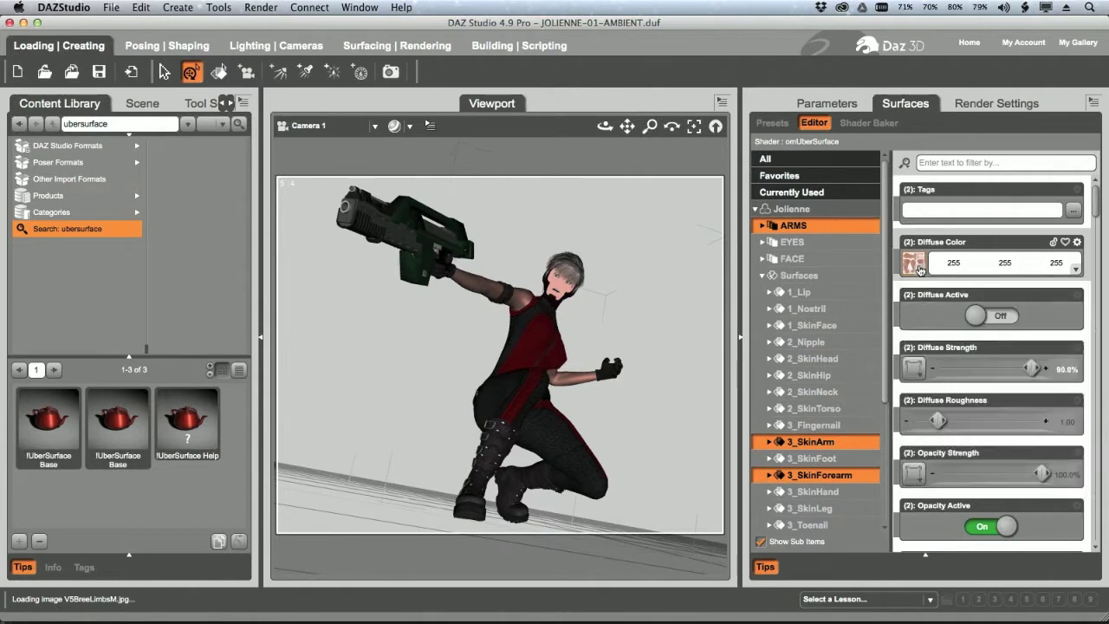
left_click(916, 269)
left_click(921, 42)
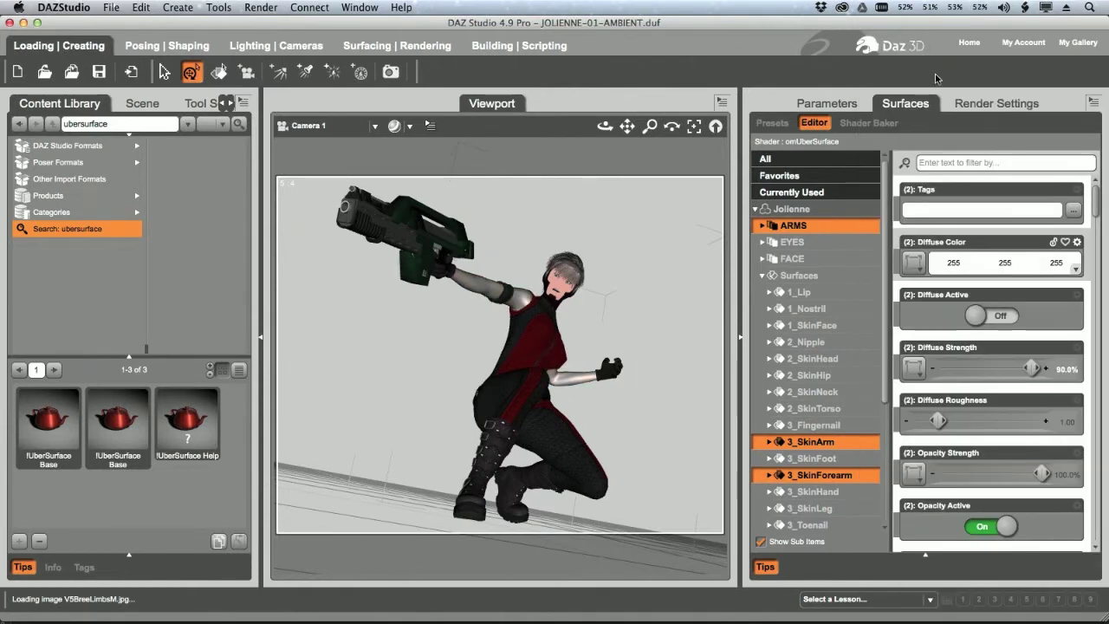
Step: Set the ARMS surfaces' Ambient Color to white (255, 255, 255)
left_click_drag(1098, 212, 1077, 326)
scroll(996, 373, "down", 6)
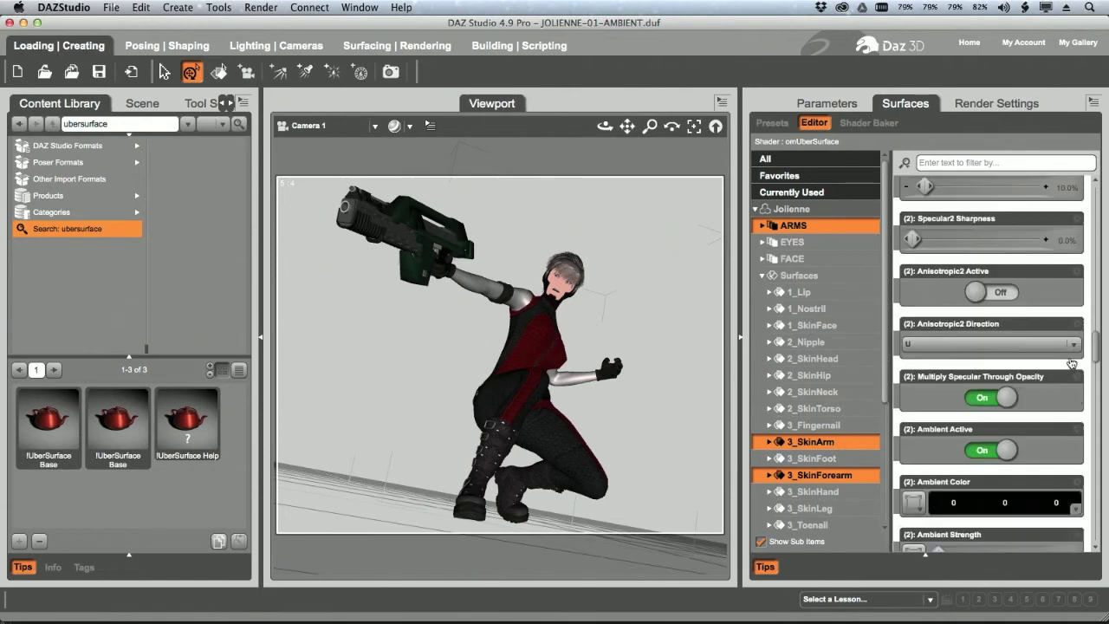
left_click(968, 426)
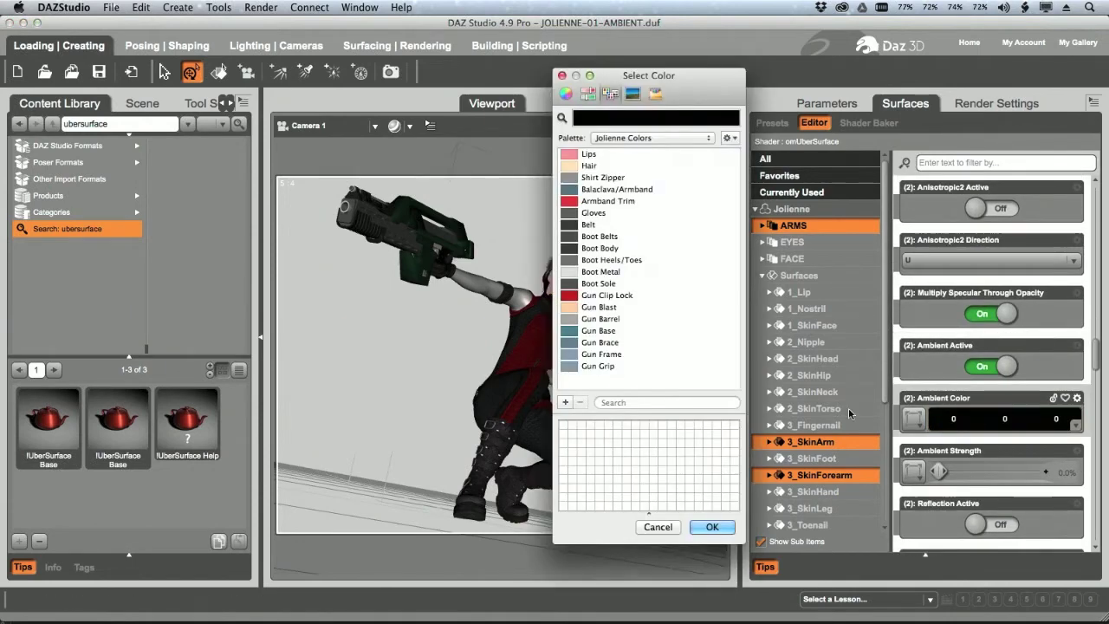
left_click(715, 526)
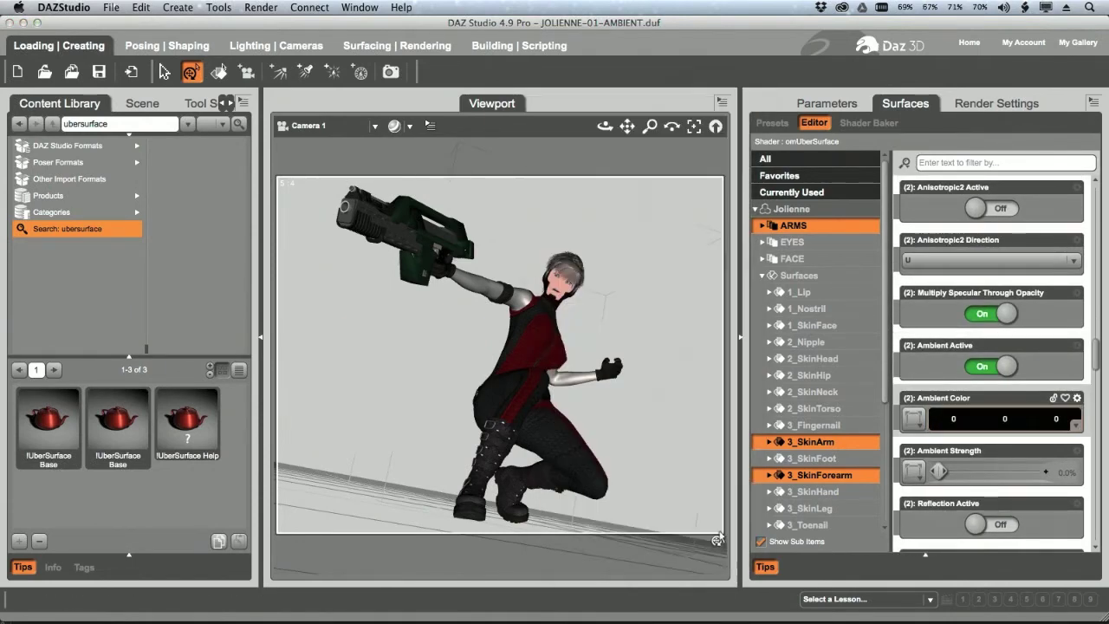
Step: Load Basic_Body_V5.jpg from the TEXTURES folder as the ARMS surfaces' Ambient Color image map and set Ambient Strength to 100%
left_click(917, 422)
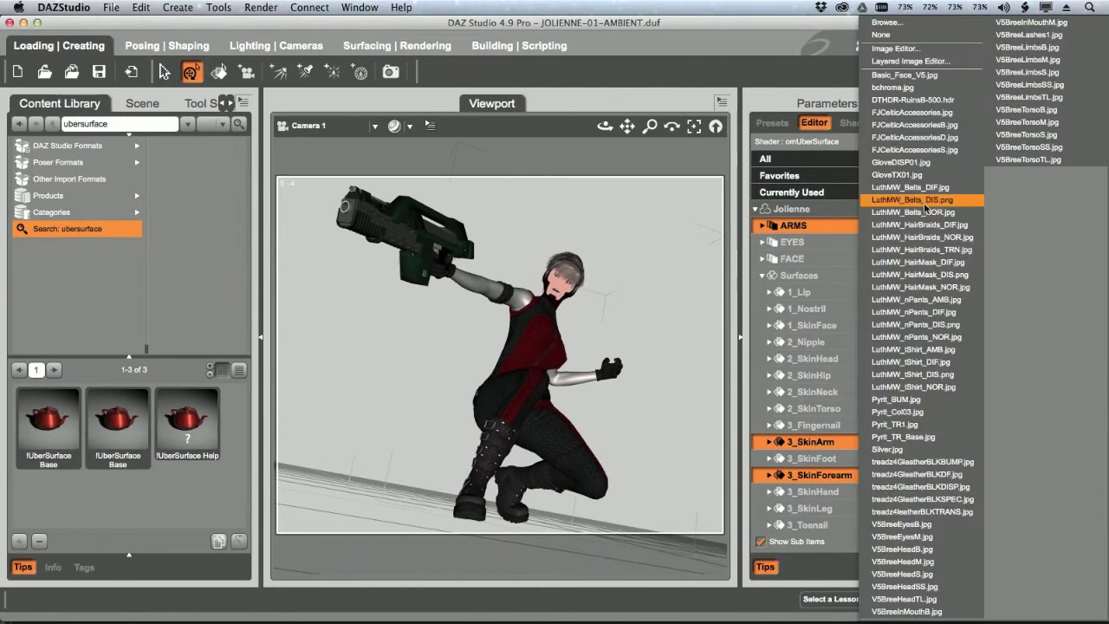
left_click(924, 26)
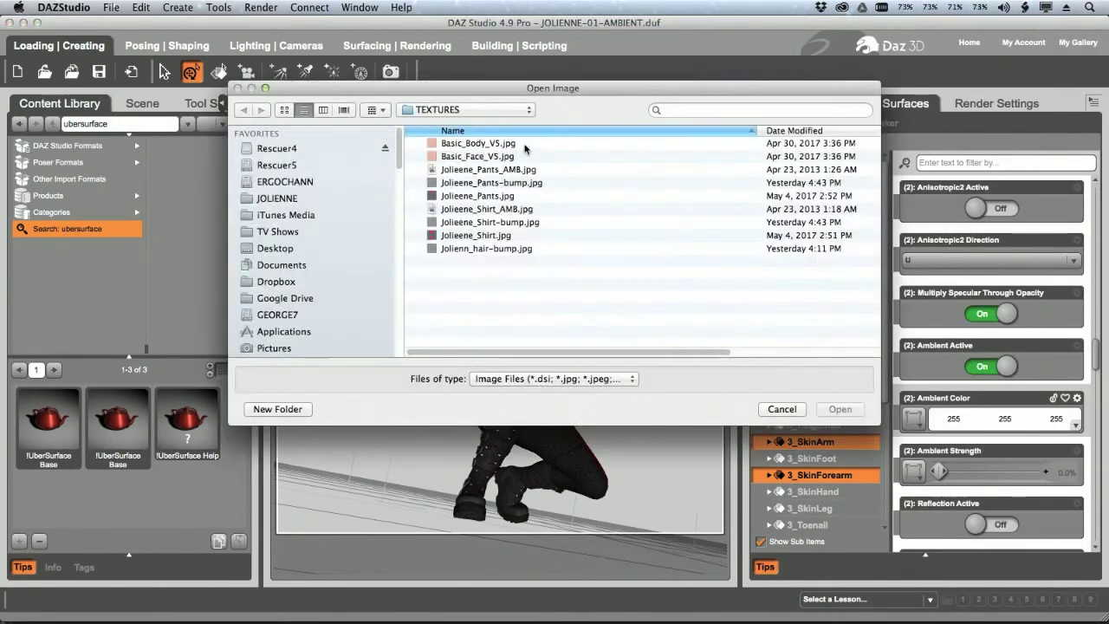
double_click(516, 153)
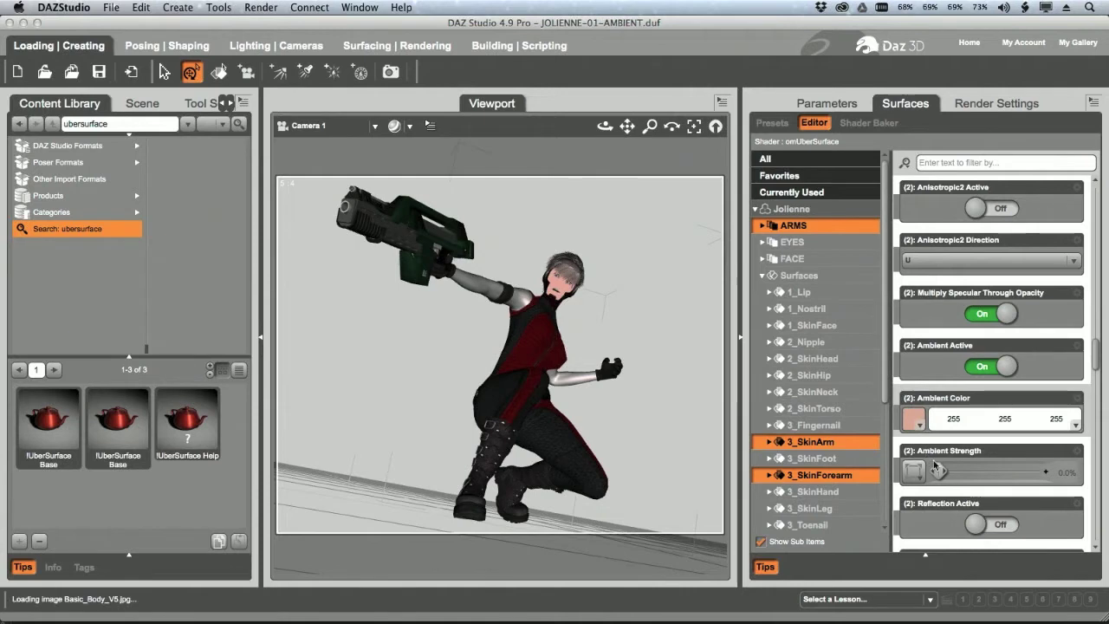
left_click_drag(940, 471, 1049, 472)
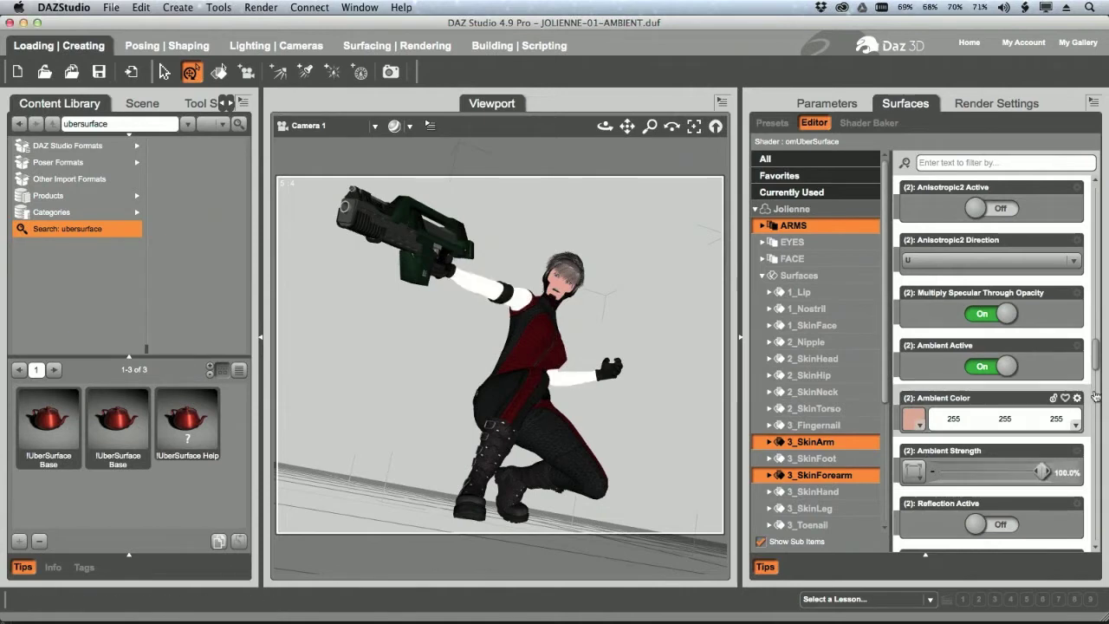
Step: Assign Basic_Body_V5.jpg as the ARMS surfaces' Diffuse Color image map
left_click_drag(1099, 359, 1099, 199)
left_click(913, 264)
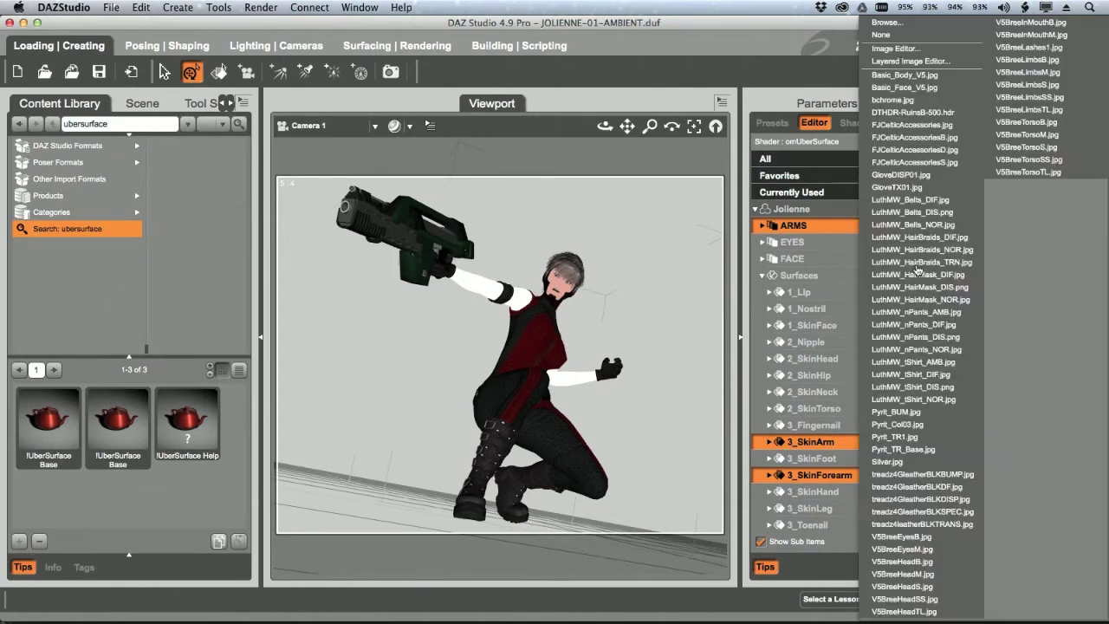
left_click(908, 74)
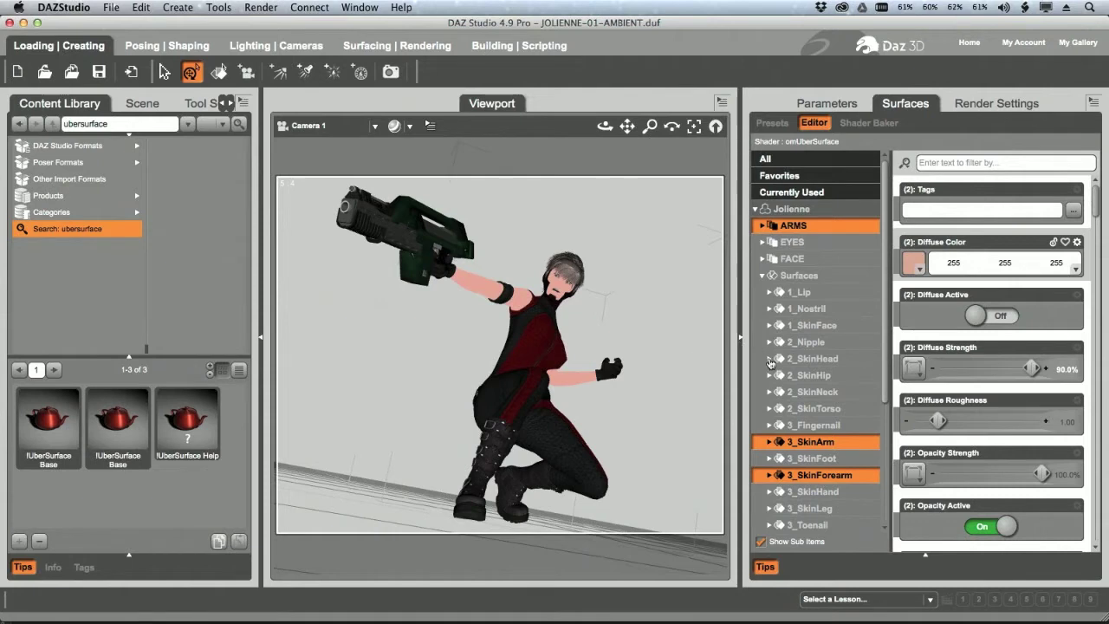
Step: Select the EYES surfaces and set their Ambient Color to white (255, 255, 255)
left_click(811, 243)
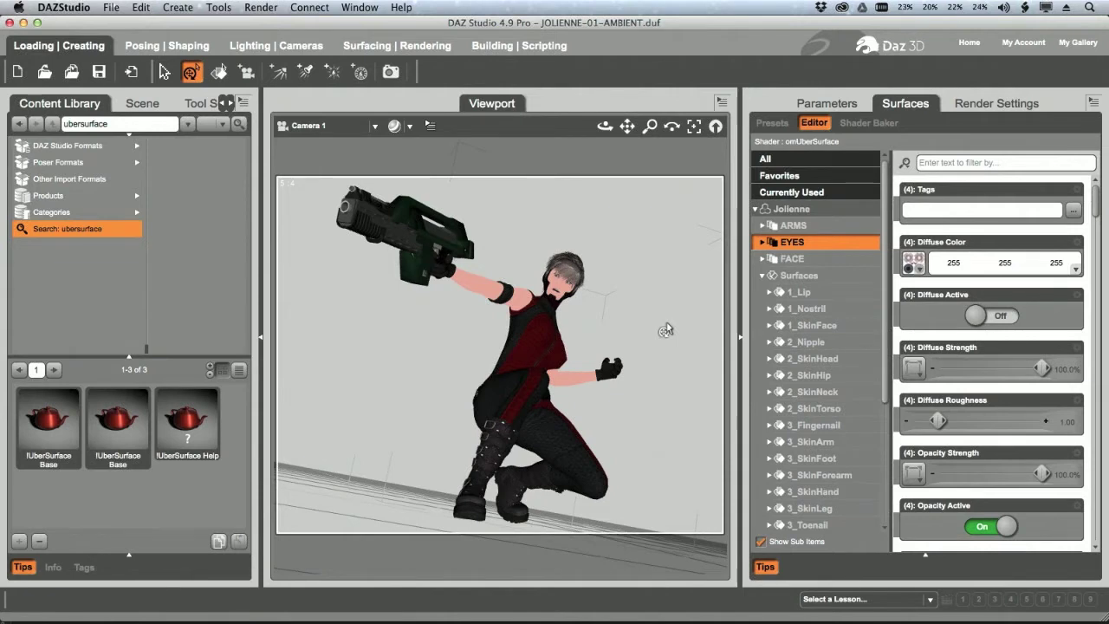
mouse_move(913, 266)
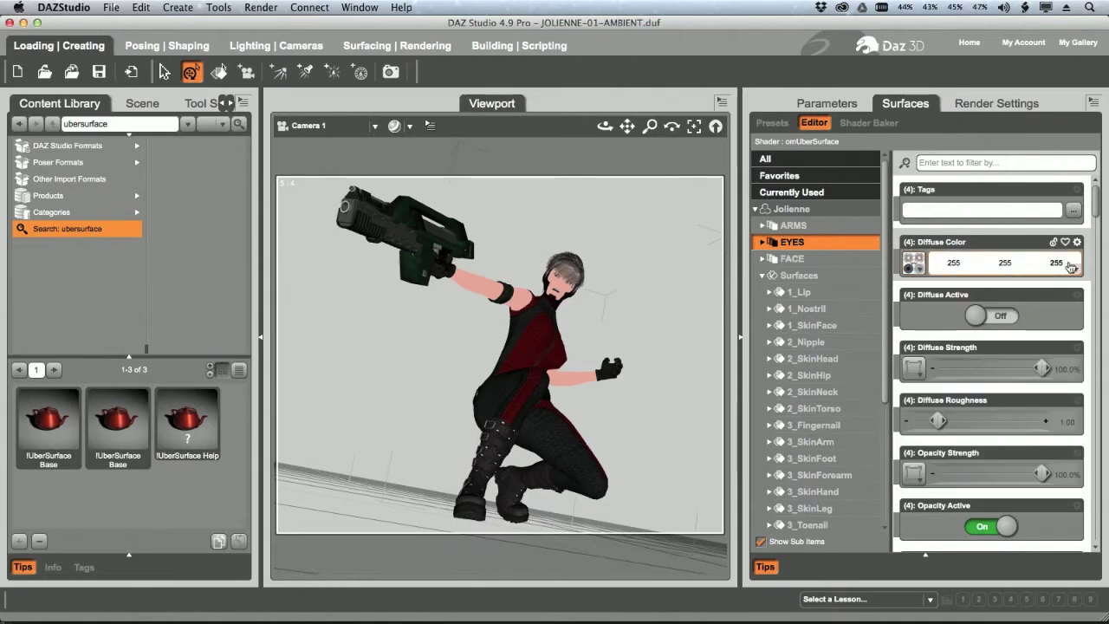
scroll(1084, 262, "down", 5)
scroll(1084, 261, "down", 15)
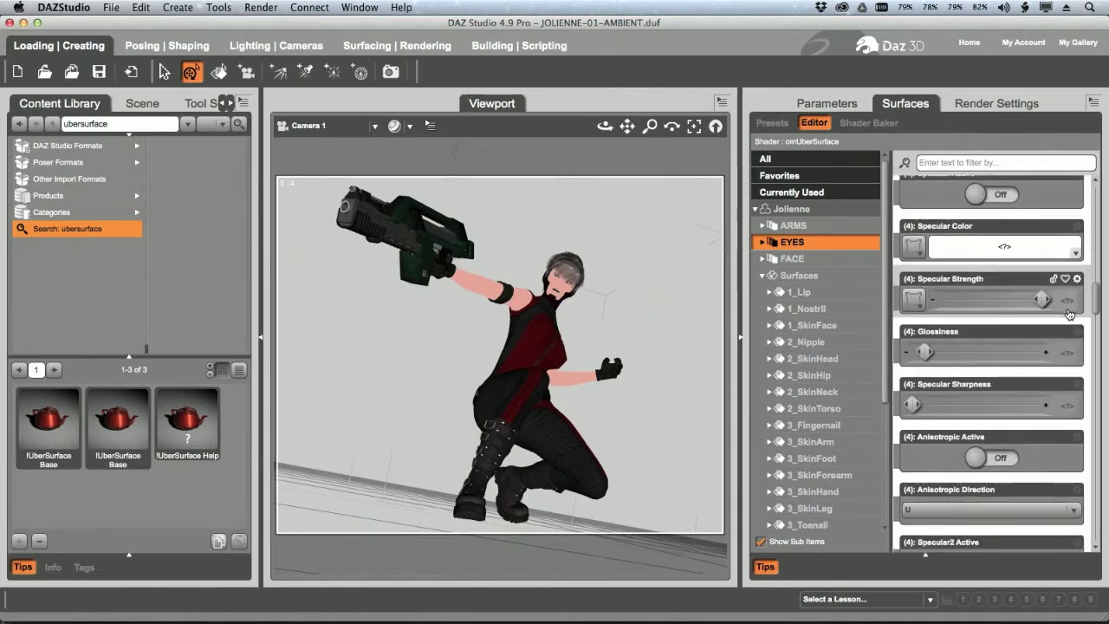
scroll(1067, 349, "down", 5)
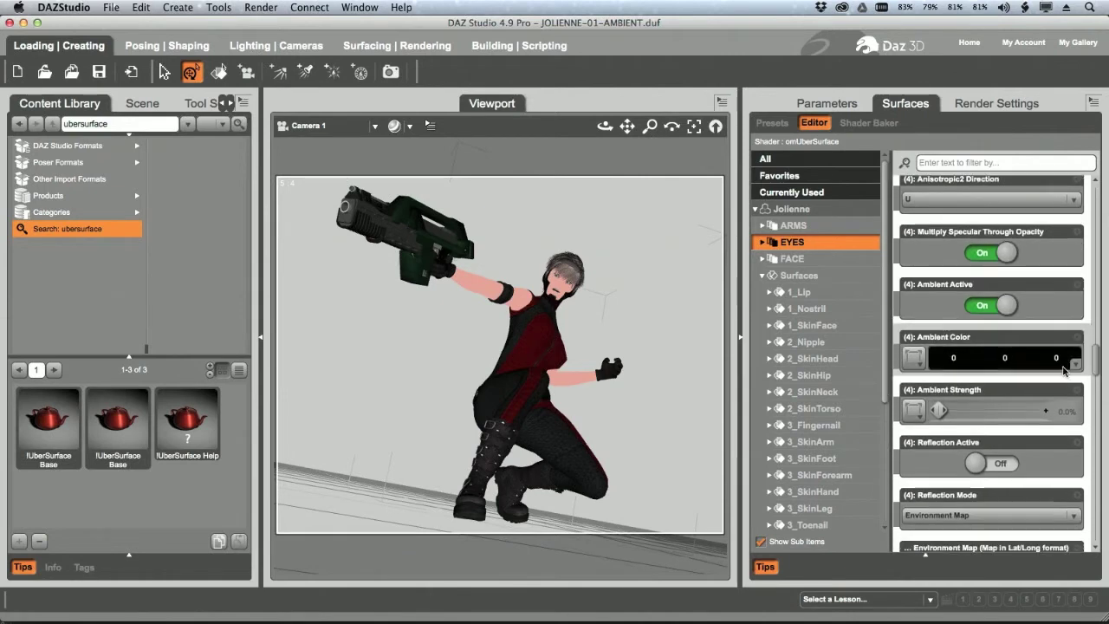
left_click(975, 361)
left_click(600, 271)
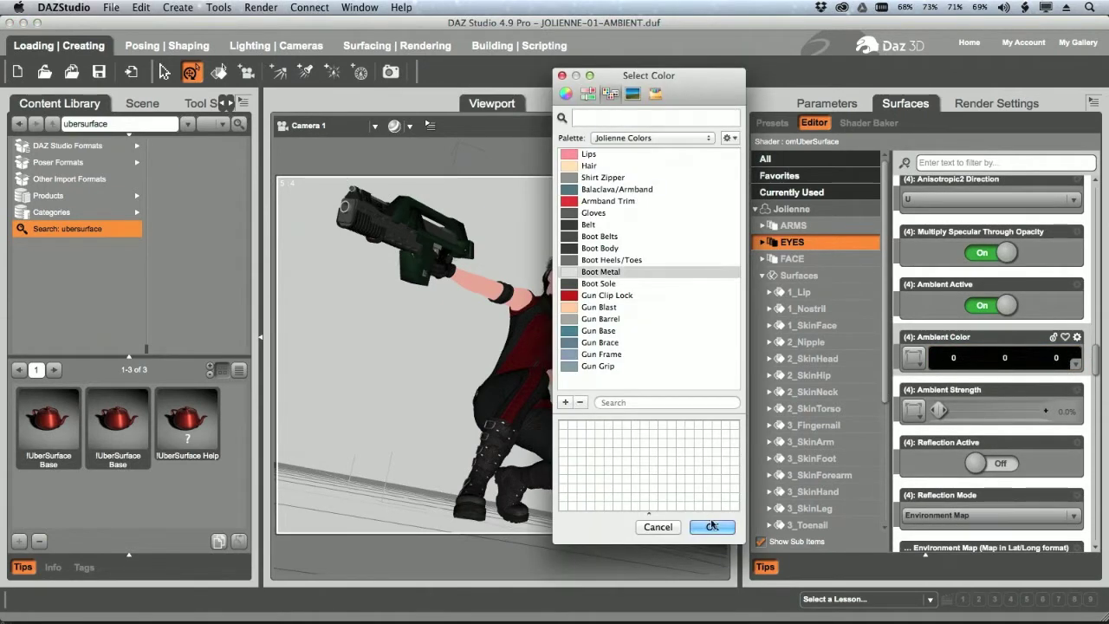
left_click(712, 527)
Step: Assign V5BreeEyesM.jpg as the EYES surfaces' Ambient Color image map and raise their Ambient Strength to the maximum
left_click(914, 359)
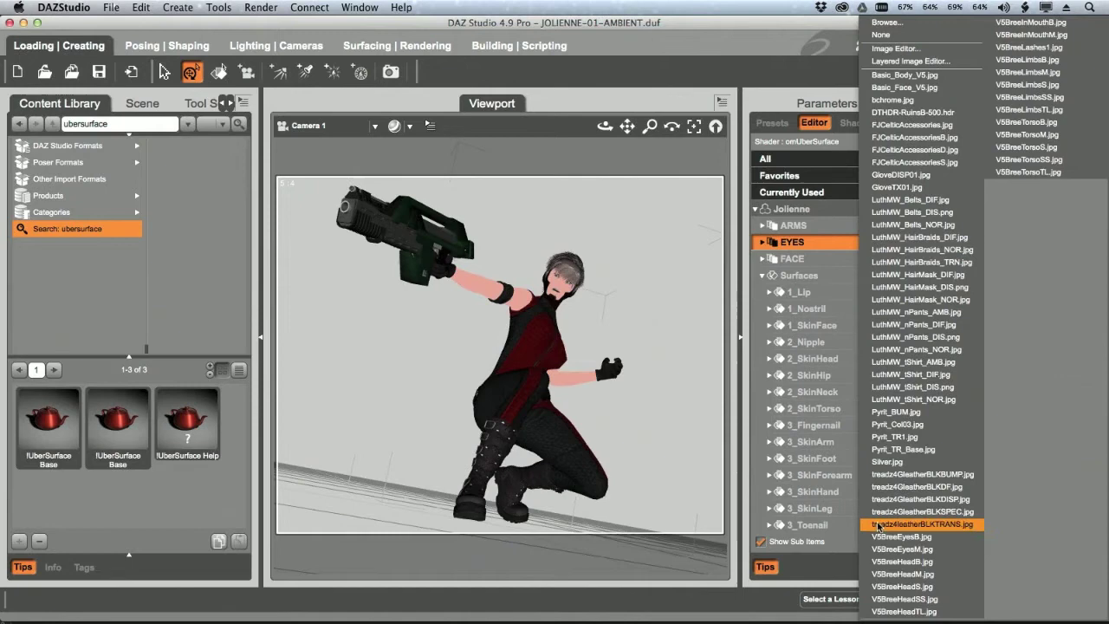
left_click(918, 552)
scroll(919, 552, "down", 1)
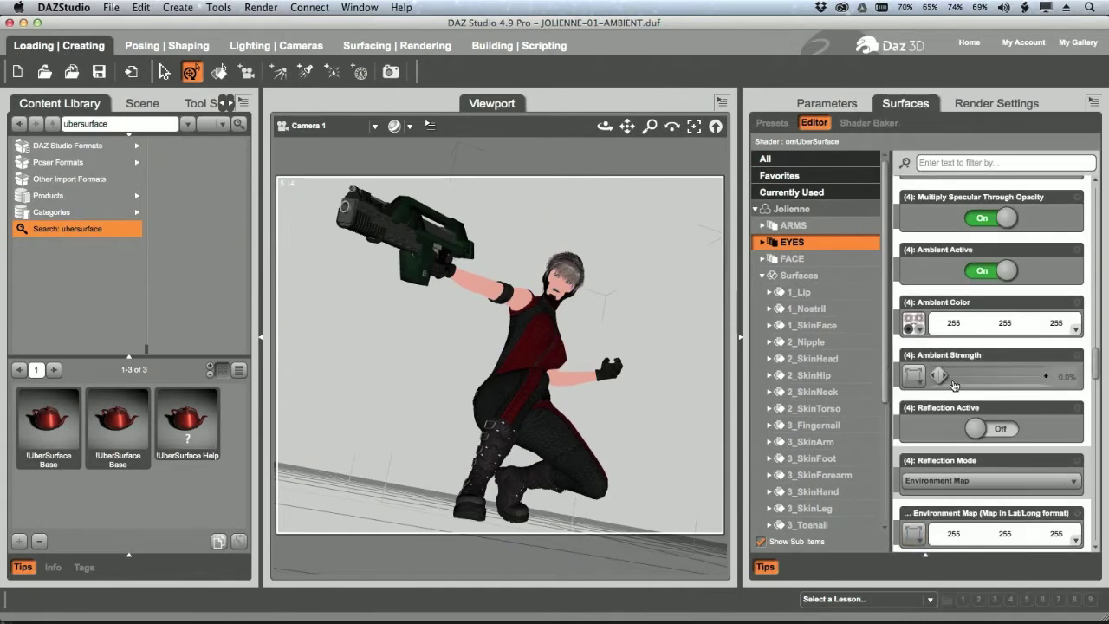
left_click_drag(940, 376, 1097, 198)
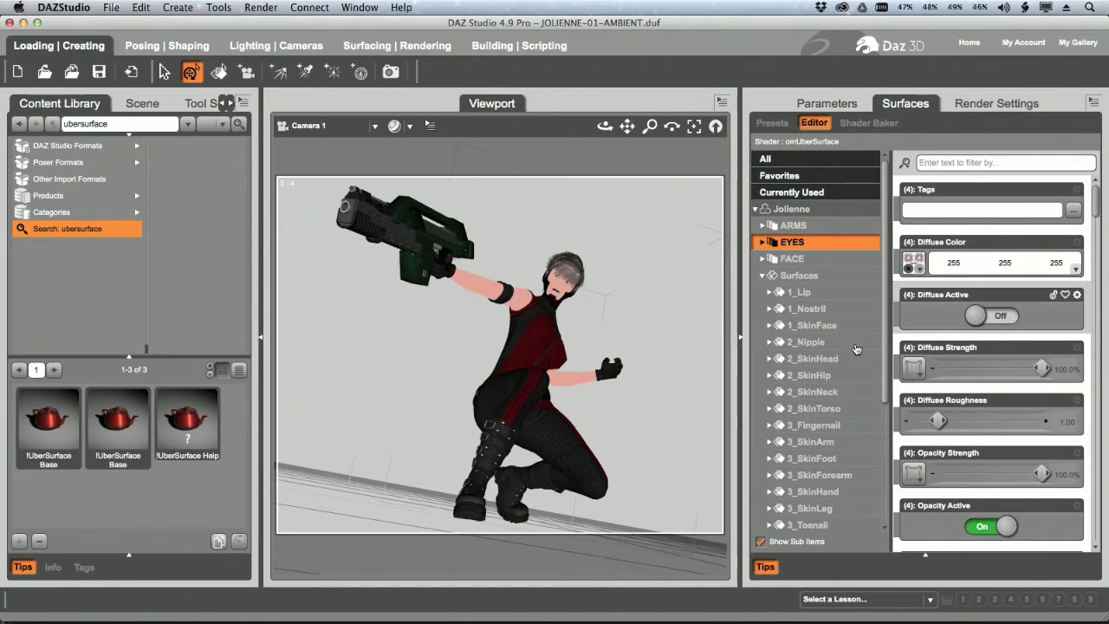
Step: Set the 1_Lip surface's Diffuse Color to the Lips swatch (255, 136, 136) of the Jolienne Colors palette
left_click(827, 293)
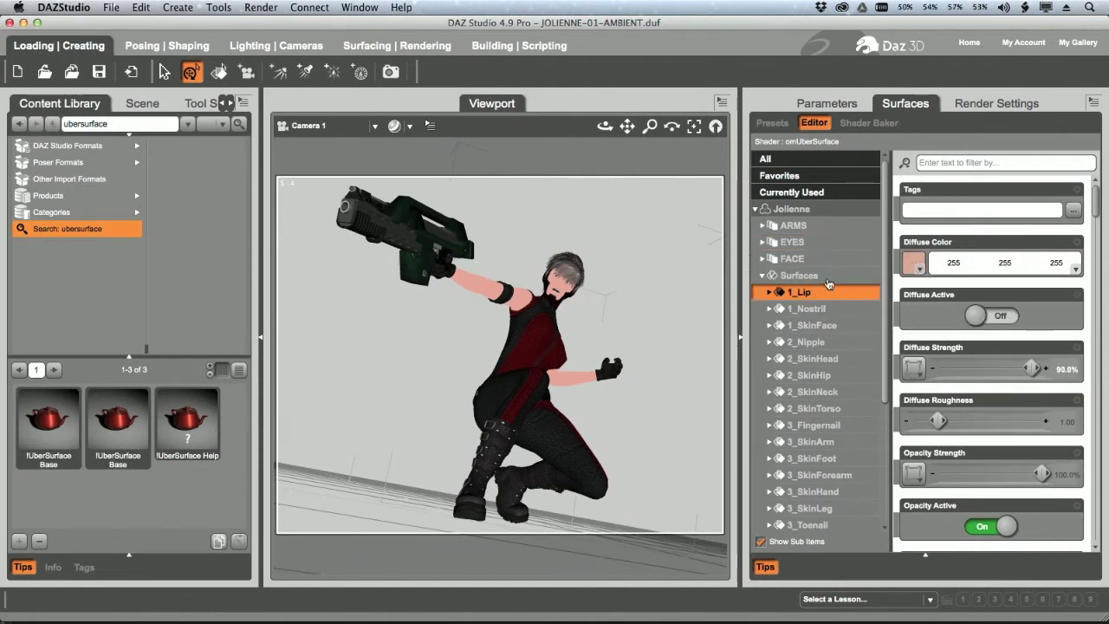
left_click(979, 267)
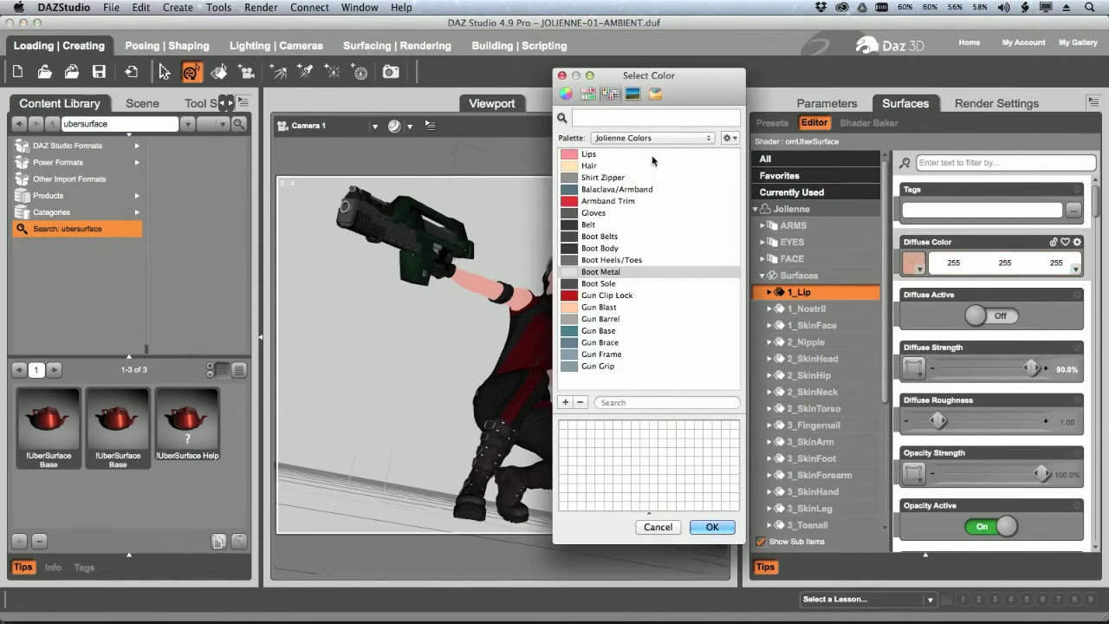
left_click(598, 154)
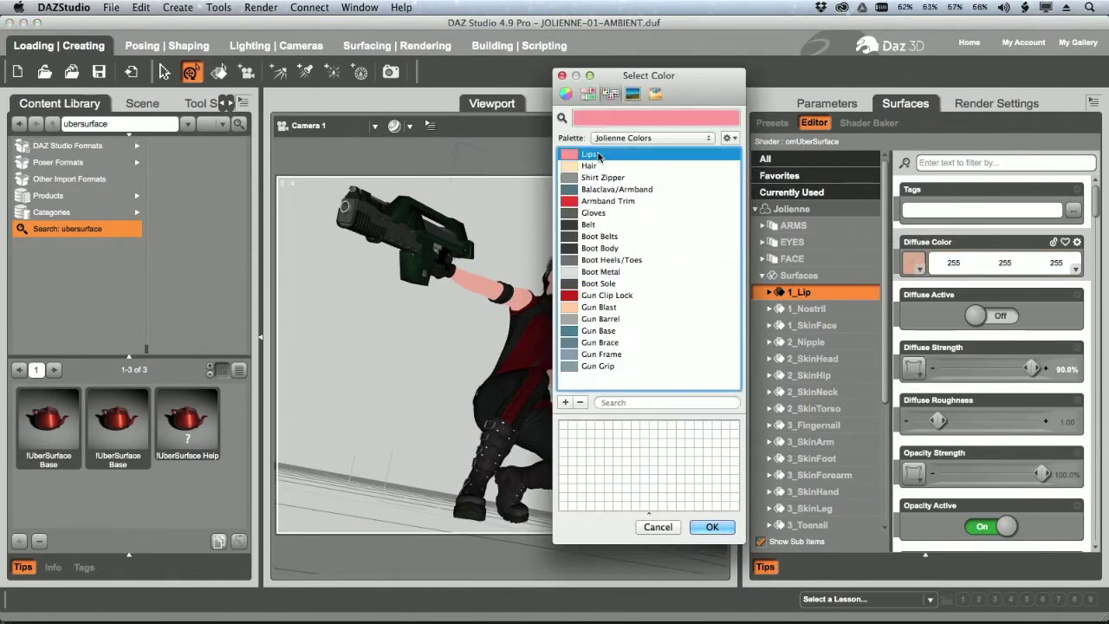
left_click(712, 527)
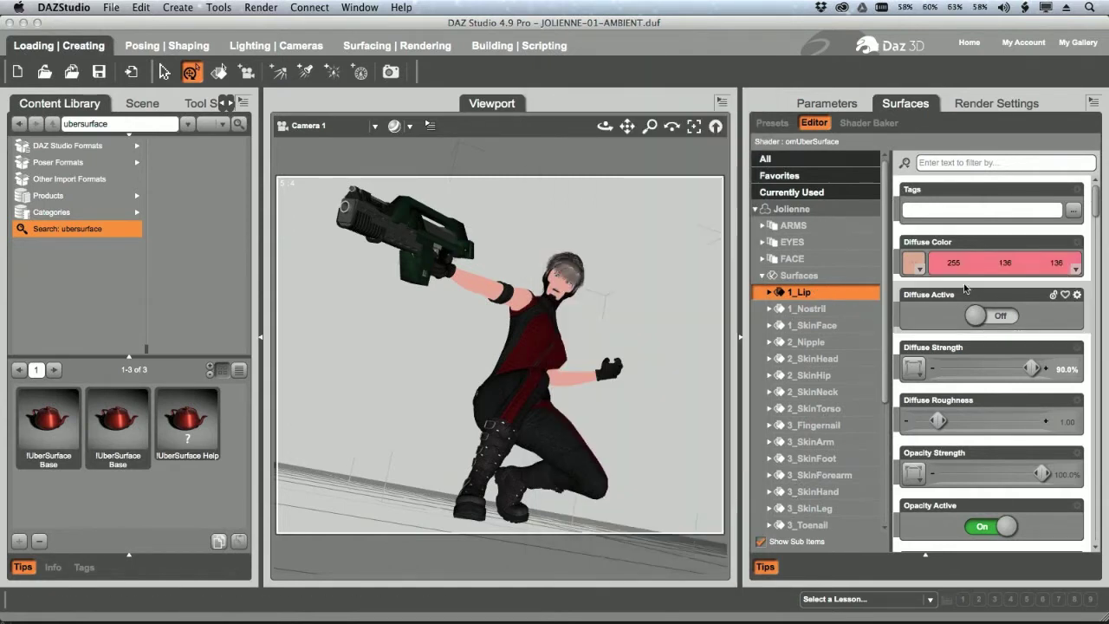
Step: Set the 1_Lip surface's Ambient Color to the Lips swatch (255, 136, 136) of the Jolienne Colors palette
left_click_drag(1097, 217, 1081, 286)
scroll(1080, 286, "down", 15)
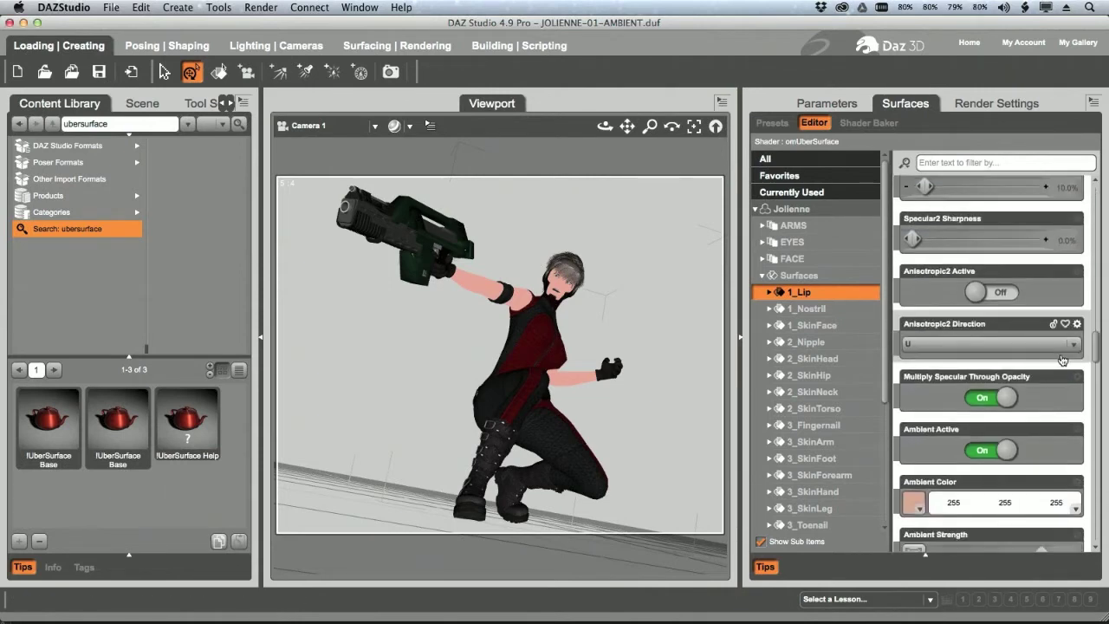
left_click(913, 374)
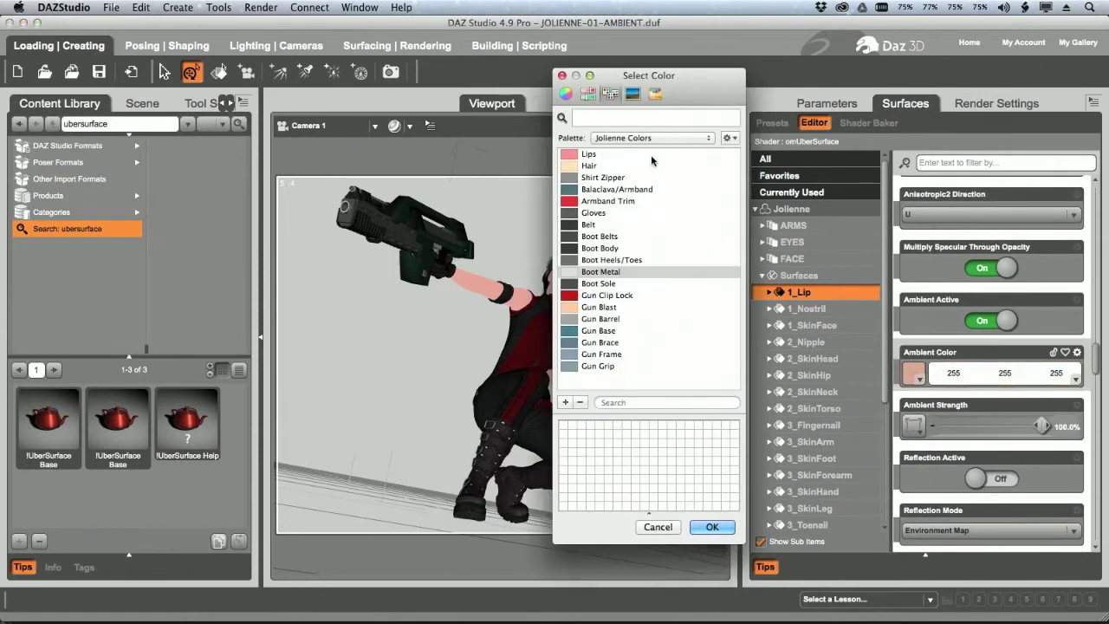
left_click(712, 527)
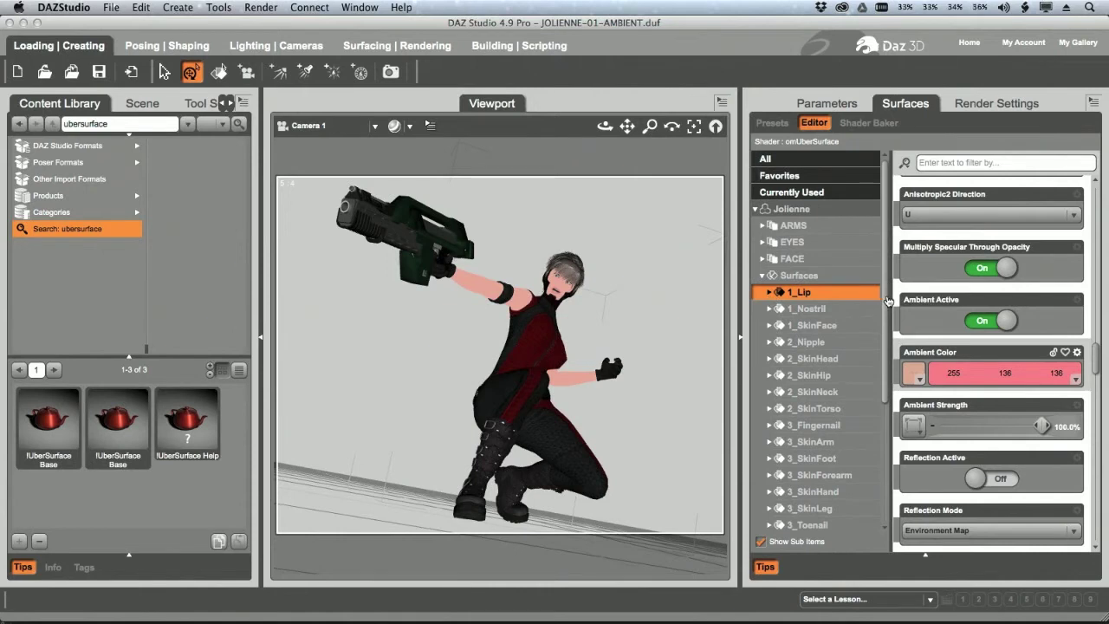
Step: Set the 4_Teeth surface's Ambient Color to white (255, 255, 255) and its Ambient Strength to 100%
scroll(873, 416, "down", 5)
left_click(836, 392)
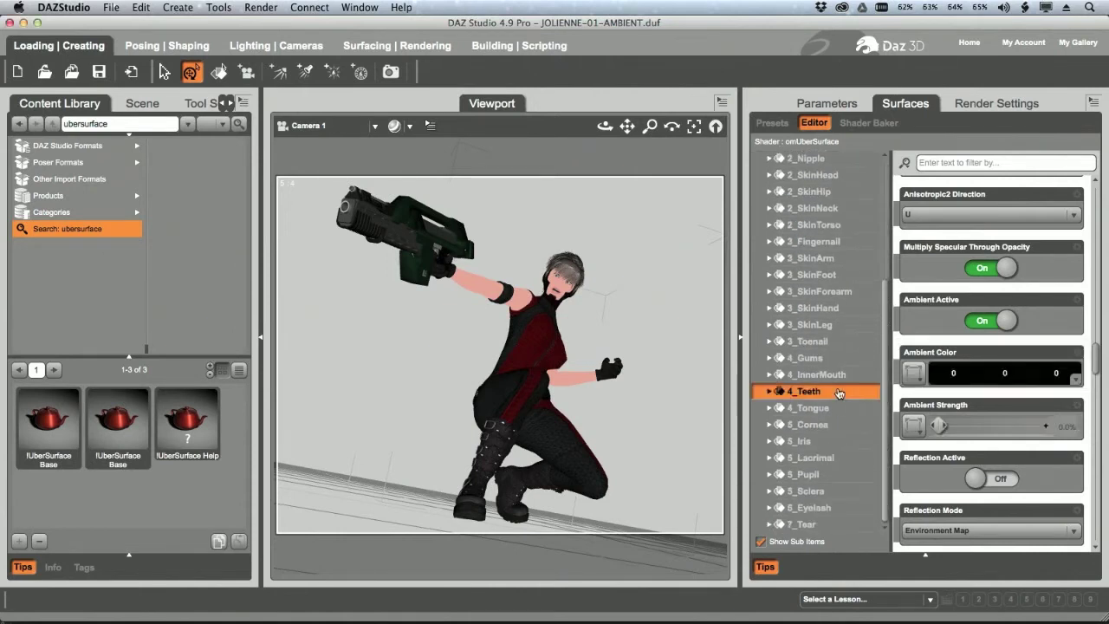
left_click(966, 371)
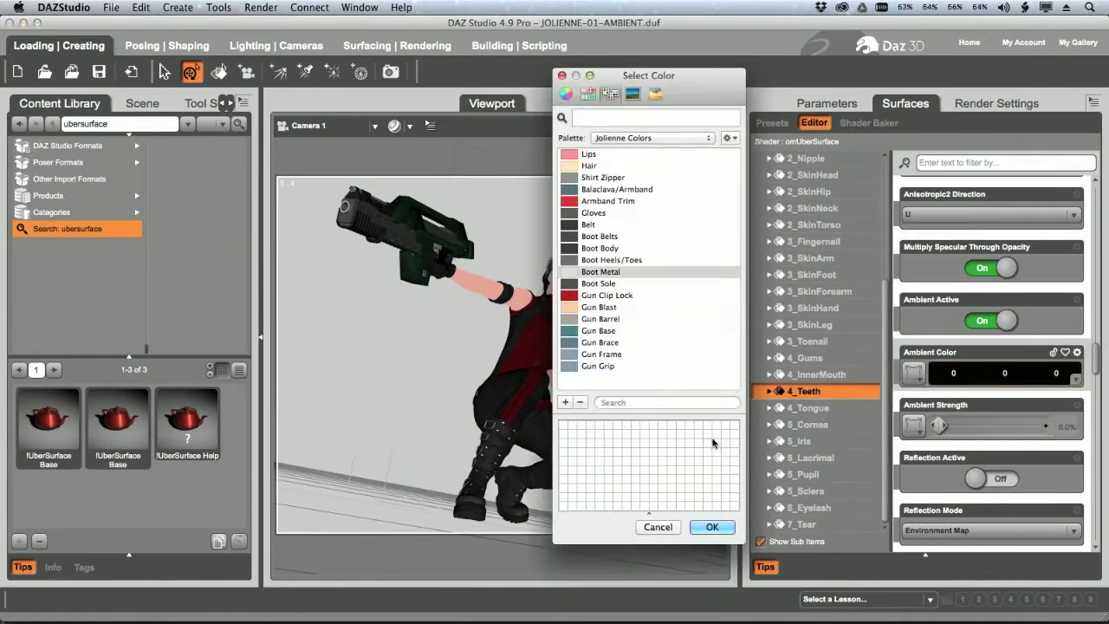
left_click(711, 527)
left_click_drag(953, 426, 1108, 426)
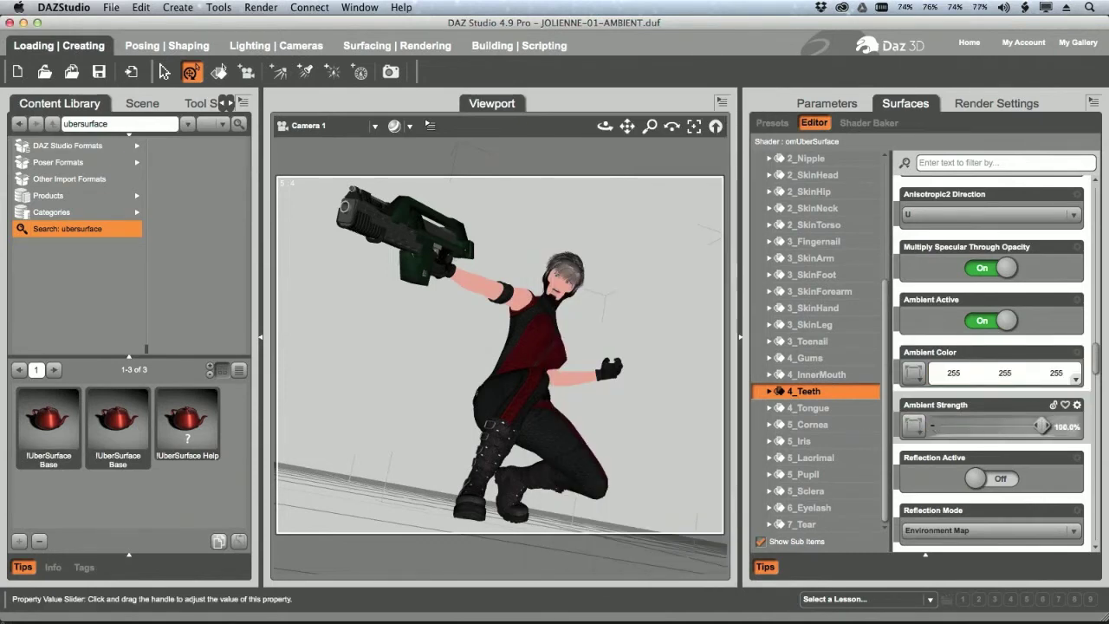
Step: Select the 4_InnerMouth surface and set its Ambient Strength to 100%, keeping the Ambient Color black
left_click(827, 374)
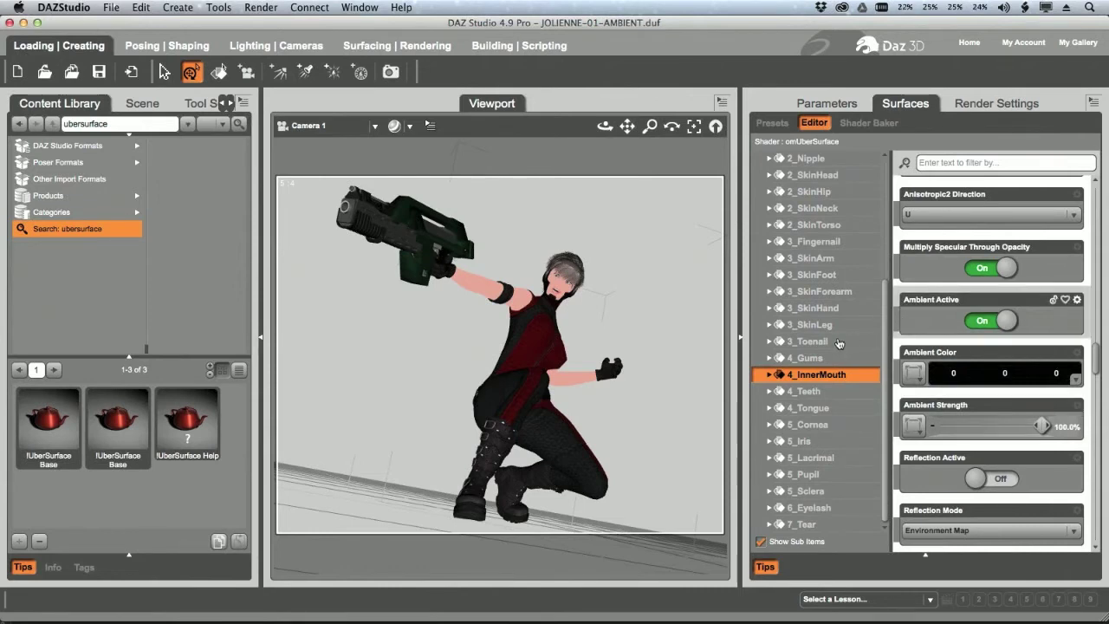
scroll(928, 182, "up", 1)
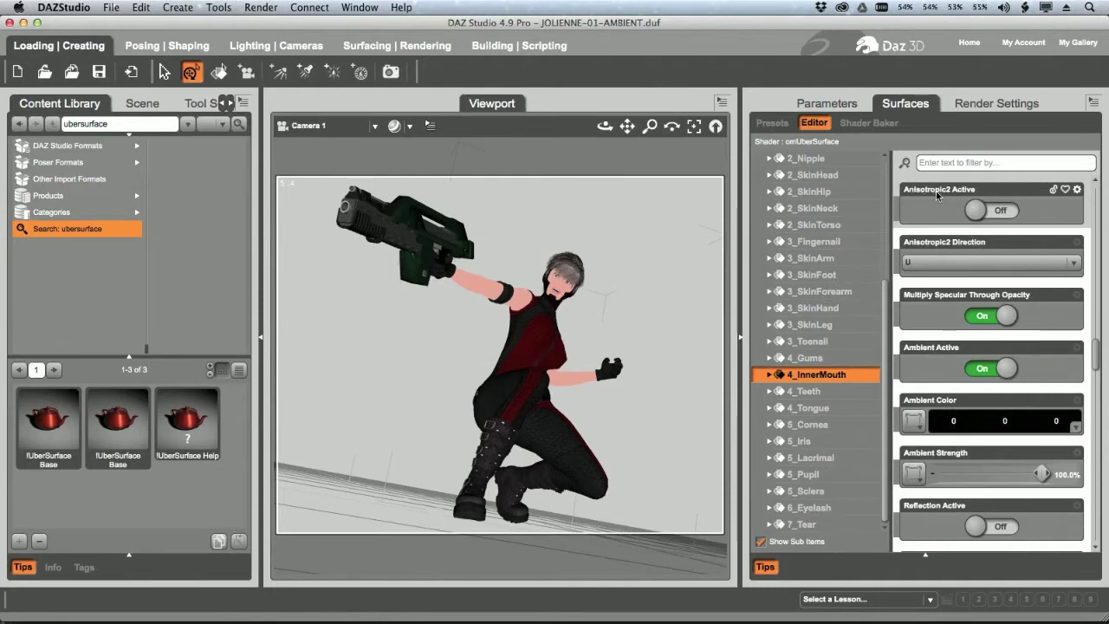
Step: Select all surfaces of the PyritHair object and apply the !UberSurface Base shader to them, keeping their maps
left_click(142, 103)
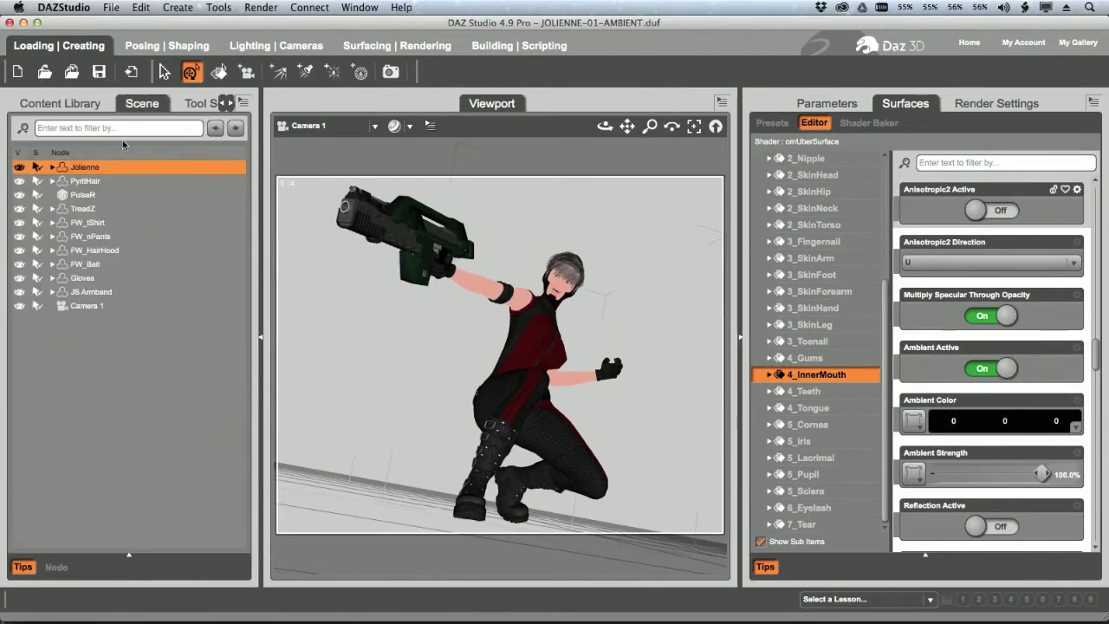
left_click(109, 180)
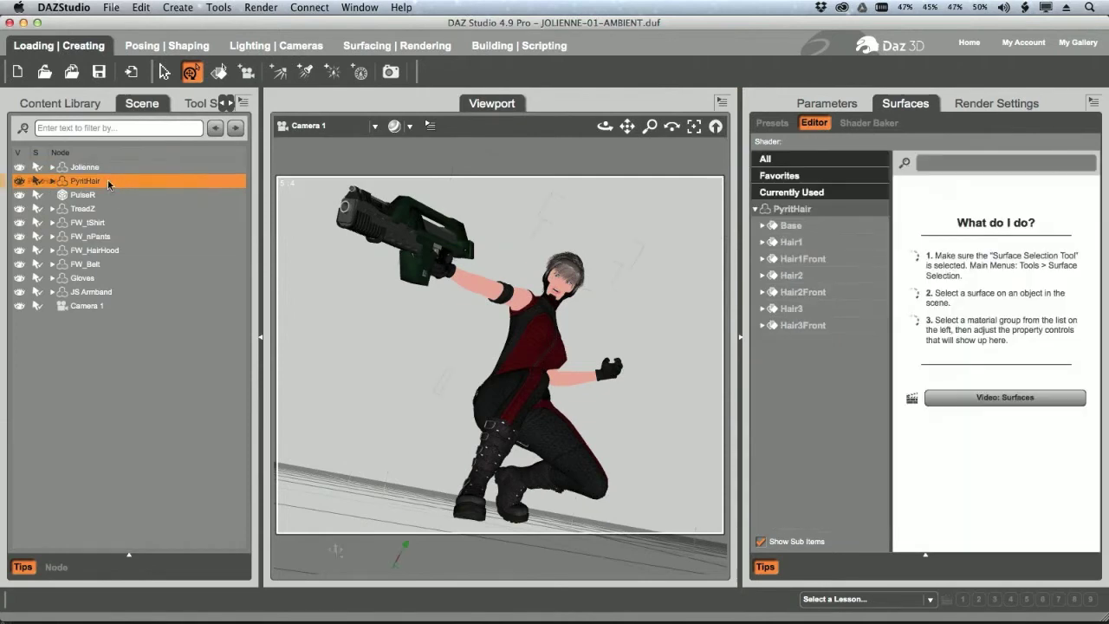
left_click(812, 211)
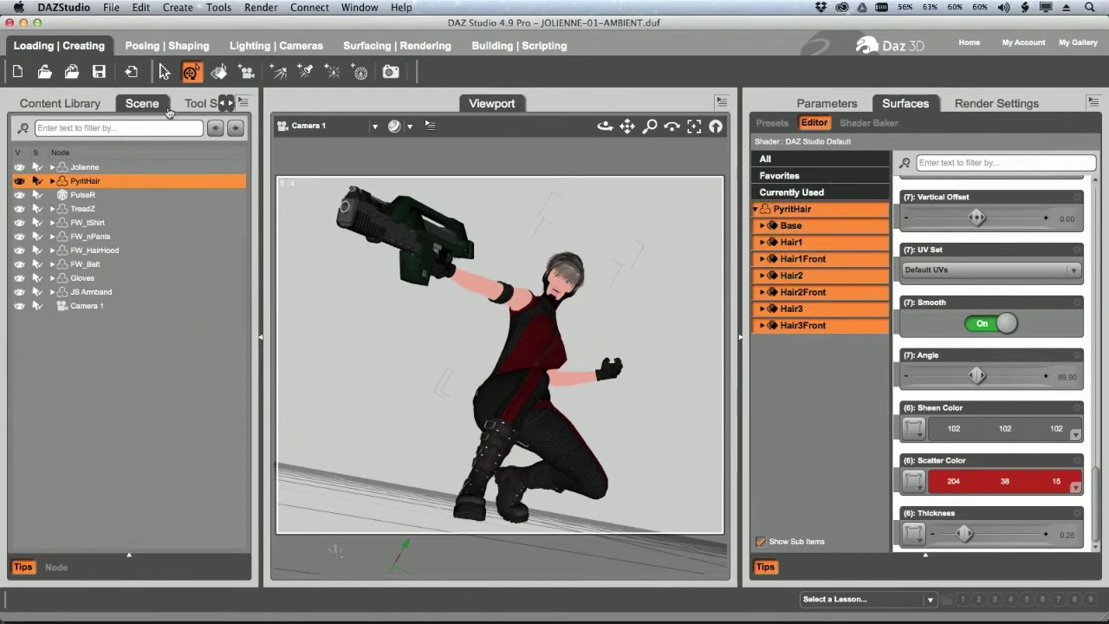
left_click(73, 105)
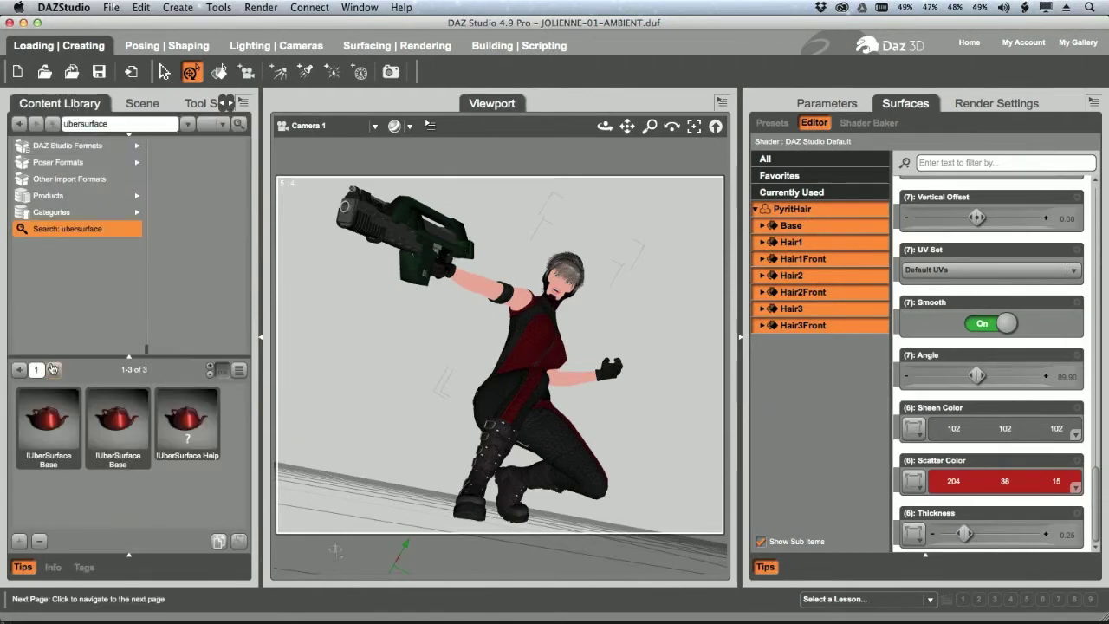
double_click(124, 427)
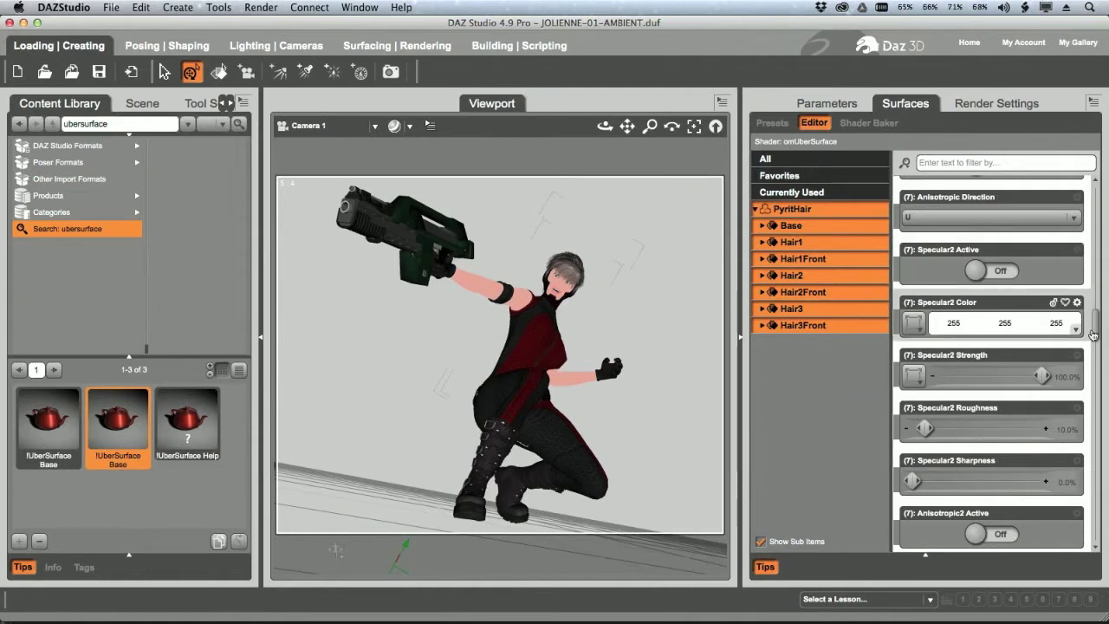
Step: Remove the image map from the Diffuse Color of all PyritHair surfaces
left_click_drag(1093, 326, 1095, 199)
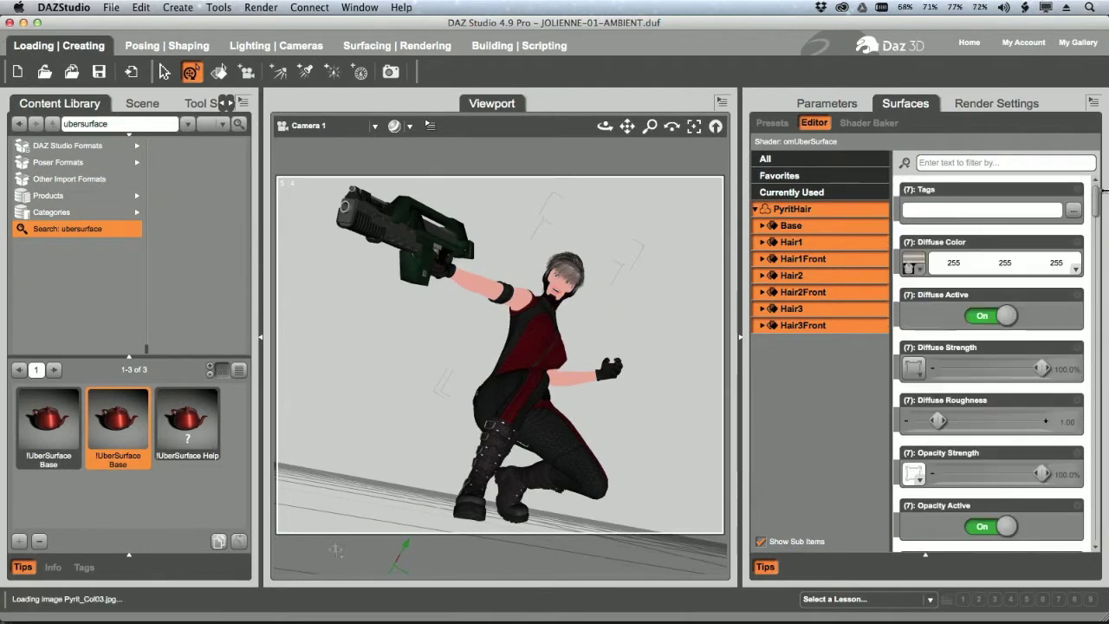
left_click(920, 269)
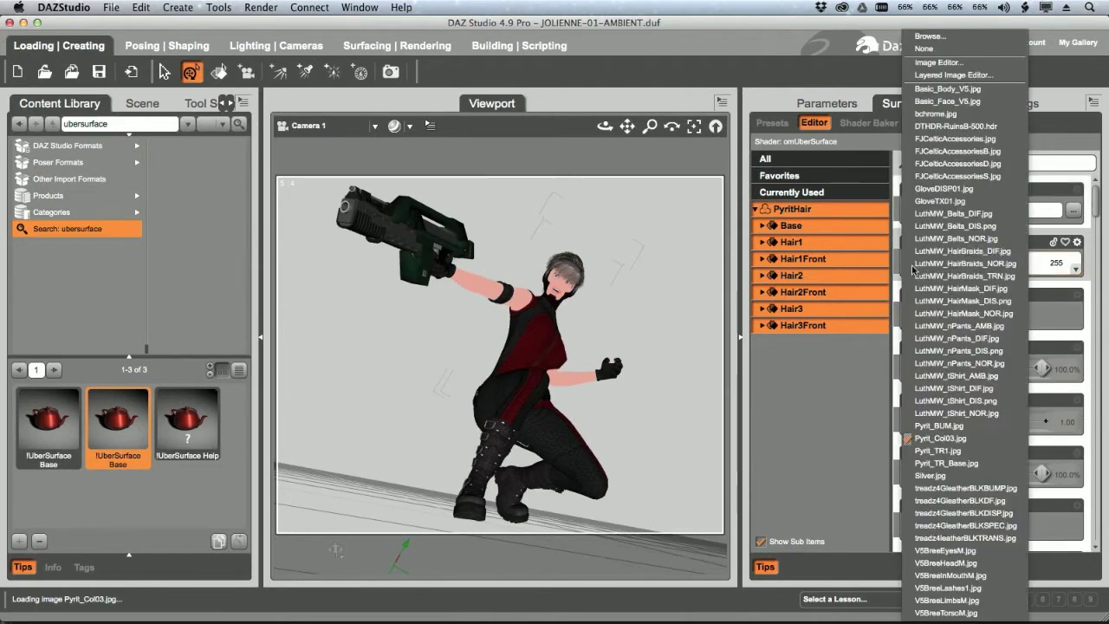
left_click(931, 49)
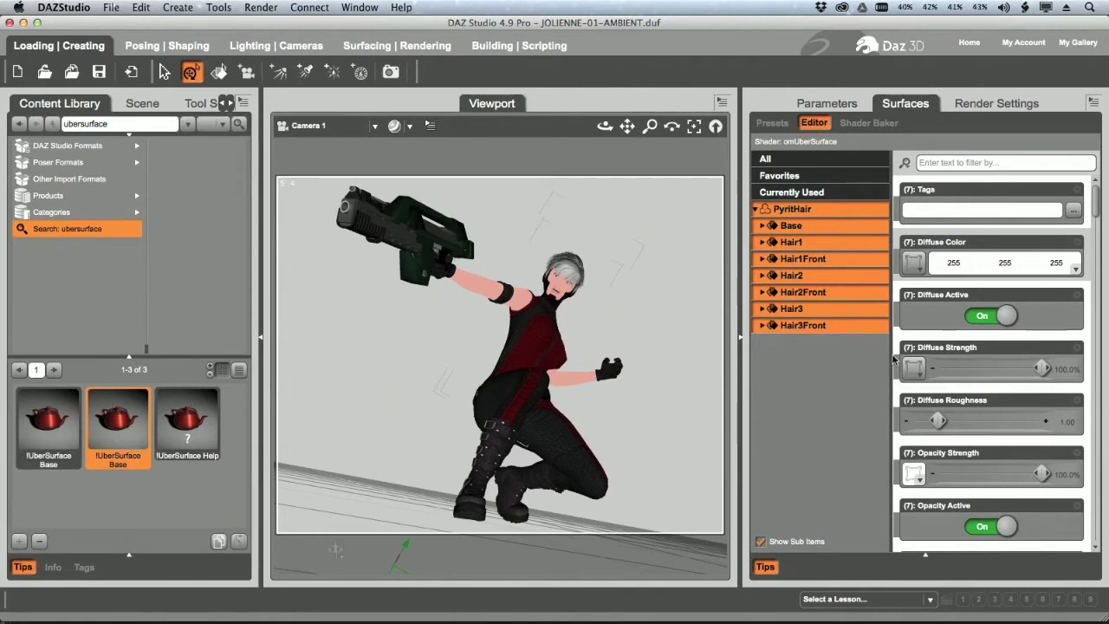
Step: Turn off Diffuse Active for the PyritHair surfaces and set their Diffuse Strength to 0%
scroll(1095, 214, "down", 3)
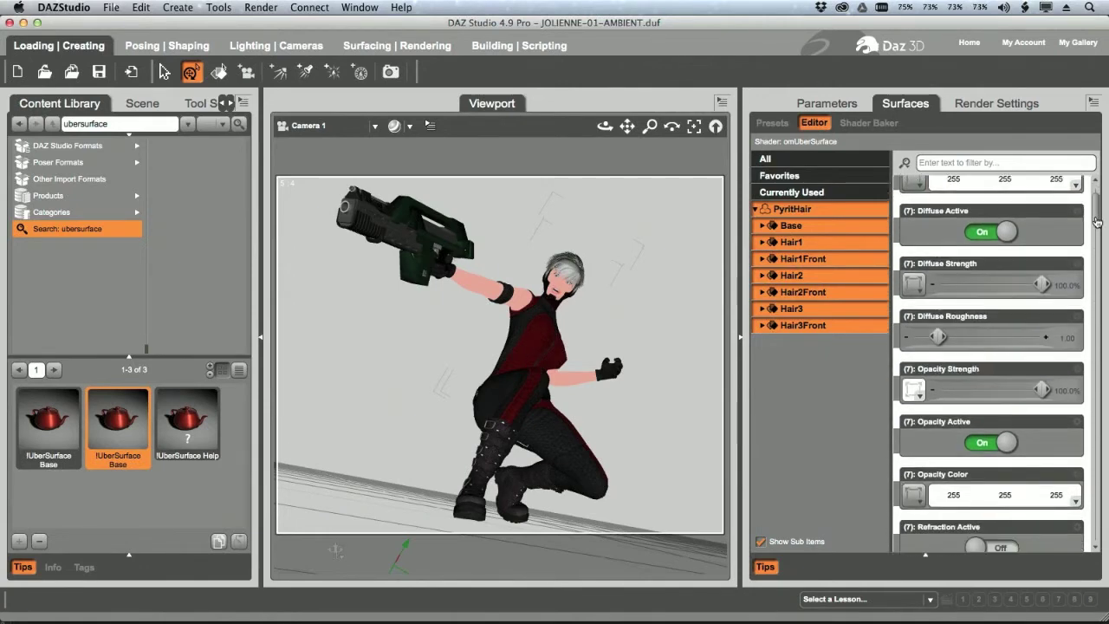
left_click(988, 232)
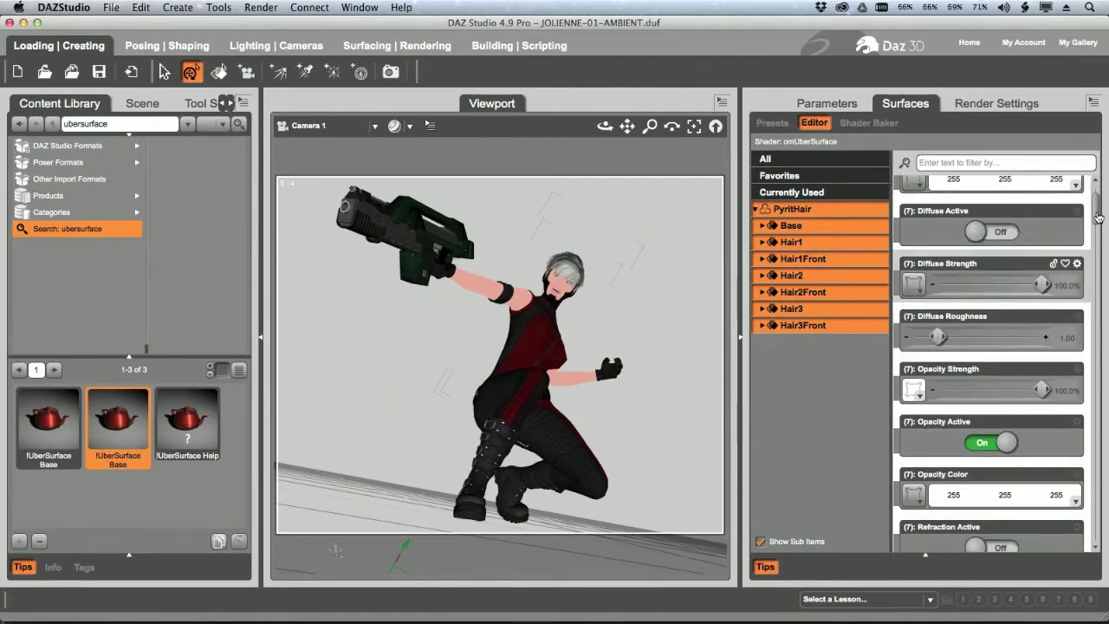
left_click_drag(929, 277, 900, 269)
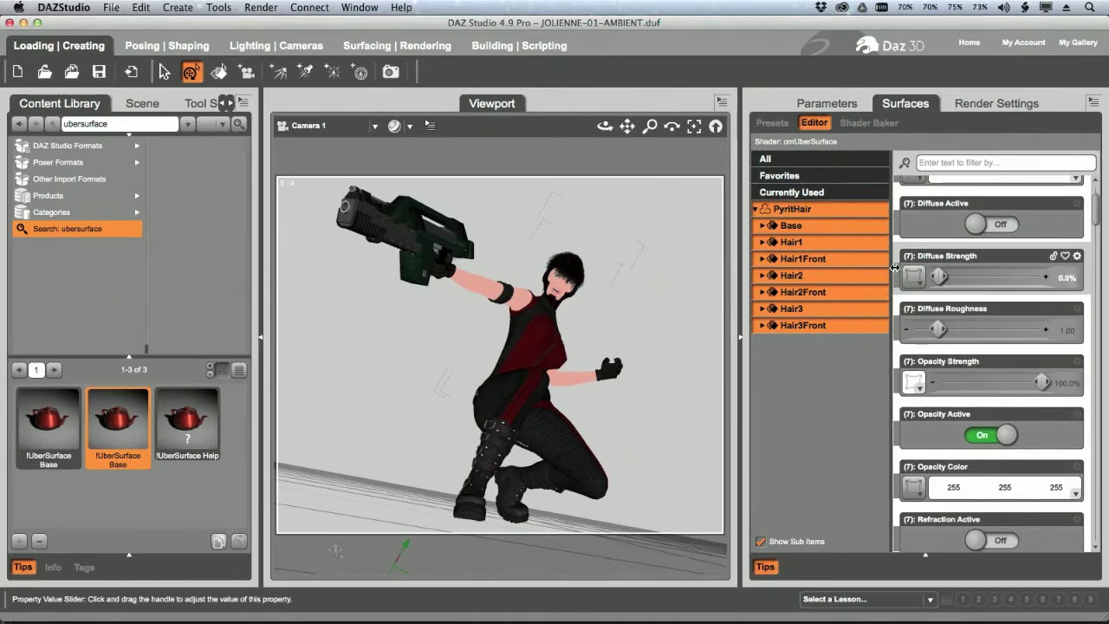
Step: Remove the Bump Strength and Displacement Strength maps from all PyritHair surfaces
scroll(1095, 225, "down", 1)
scroll(1095, 232, "down", 6)
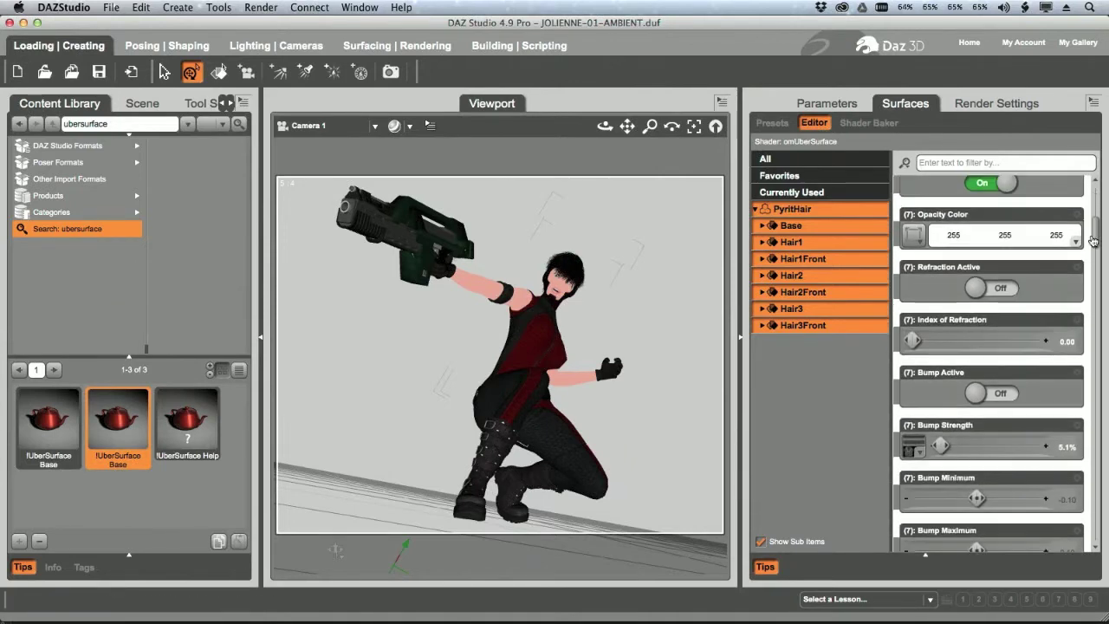
scroll(1094, 241, "down", 4)
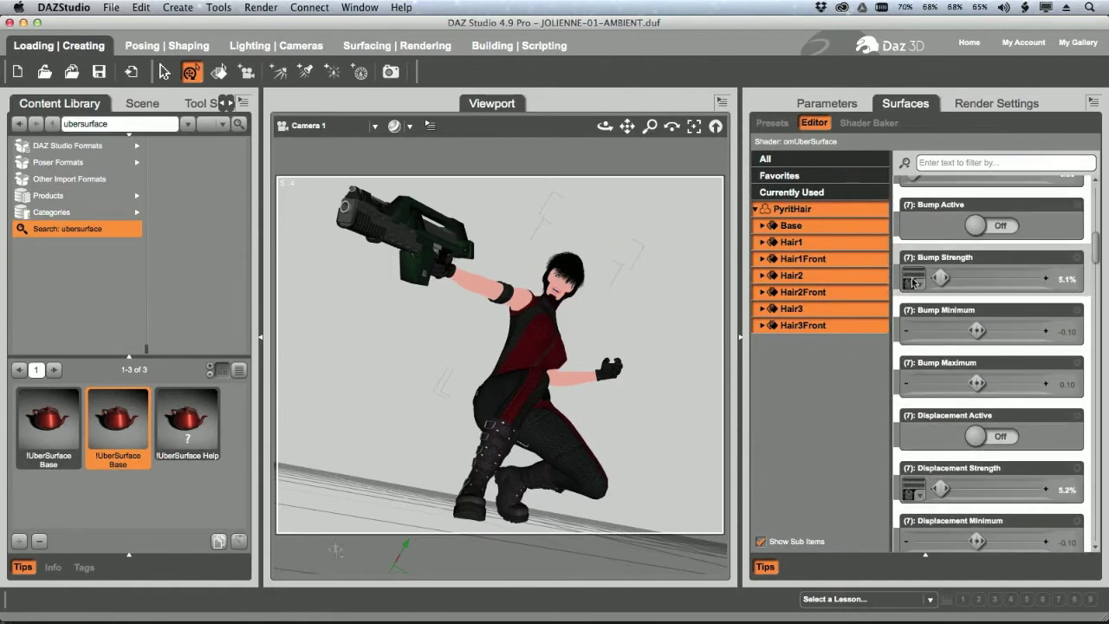
left_click(914, 281)
left_click(924, 62)
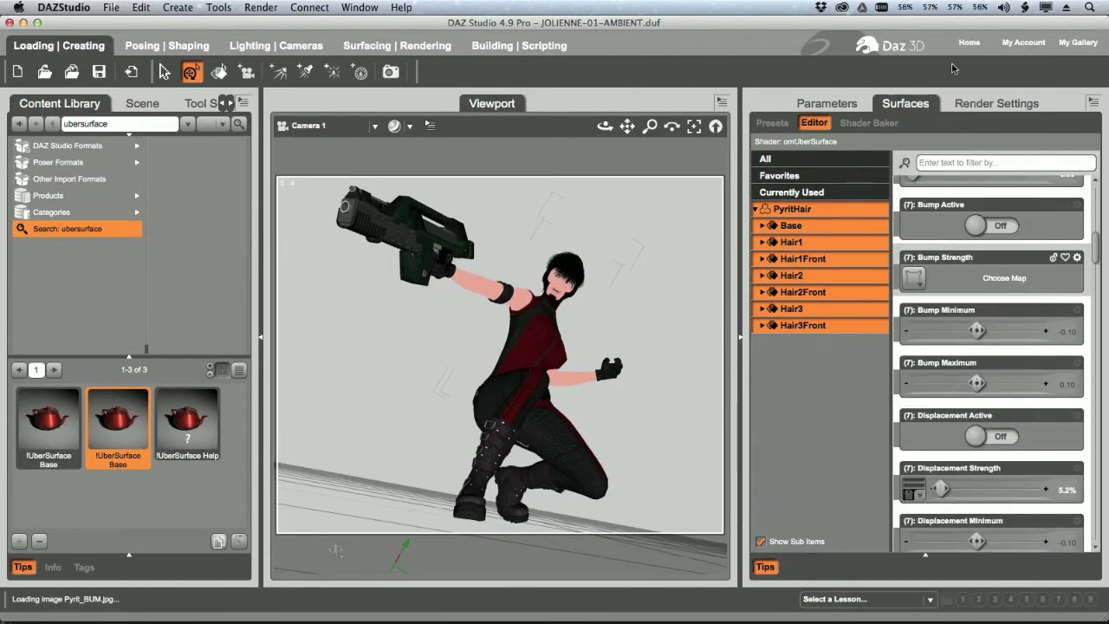
left_click(914, 489)
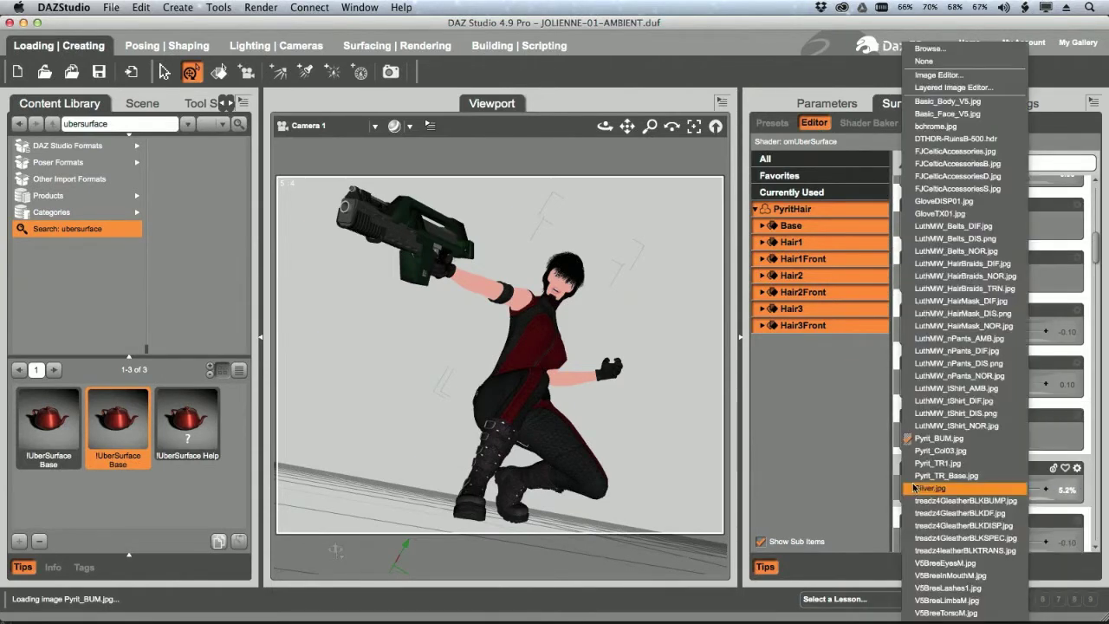
left_click(923, 80)
Step: Remove the image map from the Ambient Color of all PyritHair surfaces
left_click_drag(1095, 258, 1089, 288)
scroll(953, 288, "down", 5)
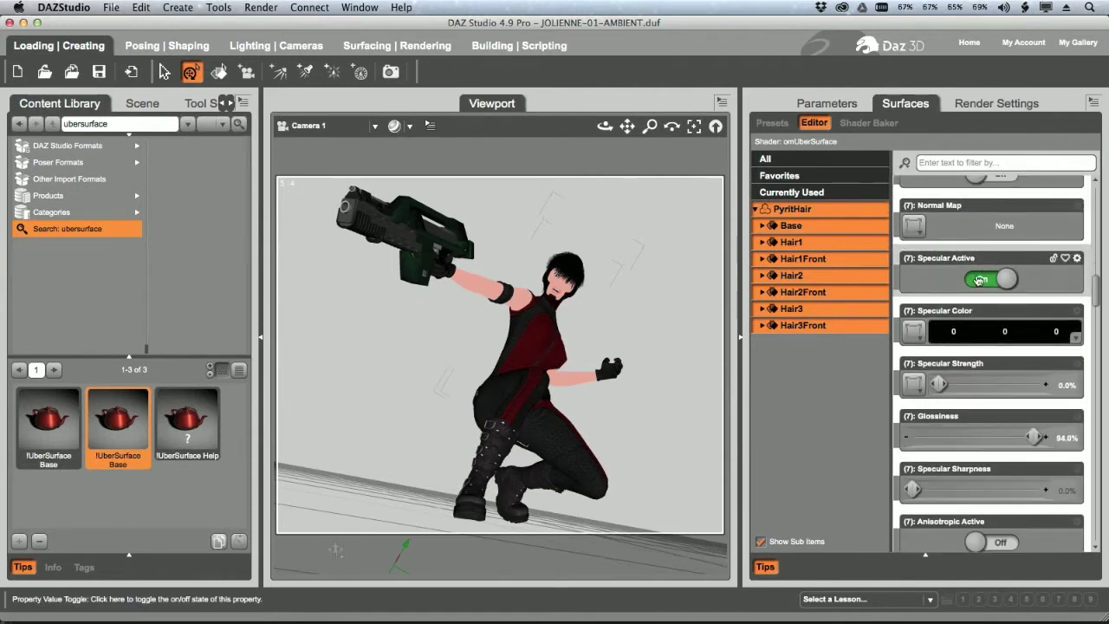
left_click_drag(1094, 299, 1069, 375)
left_click(913, 359)
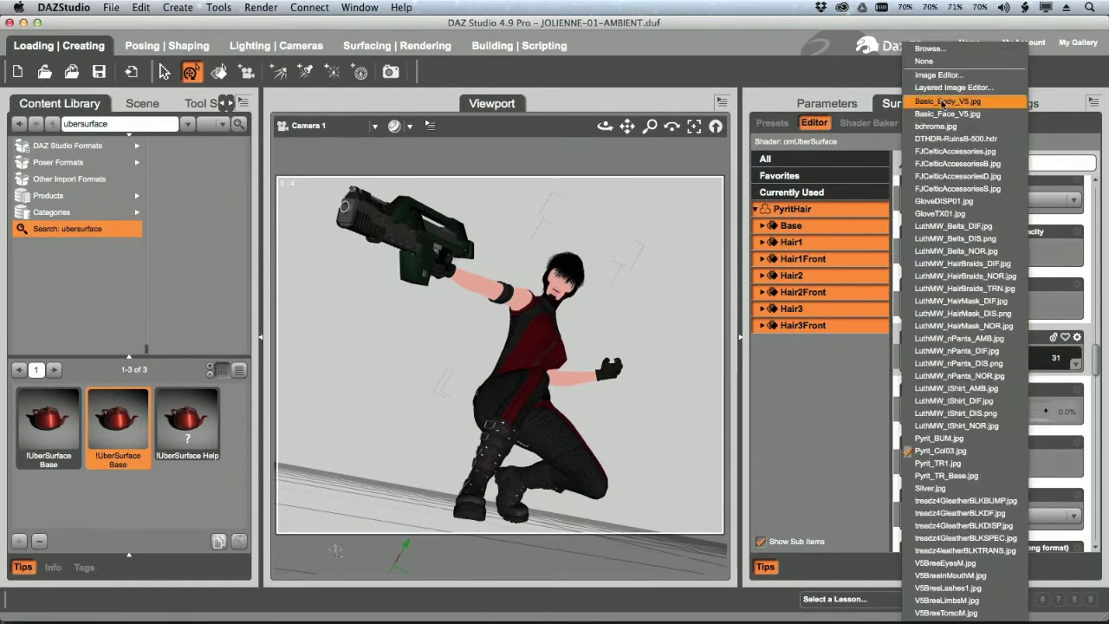
left_click(923, 61)
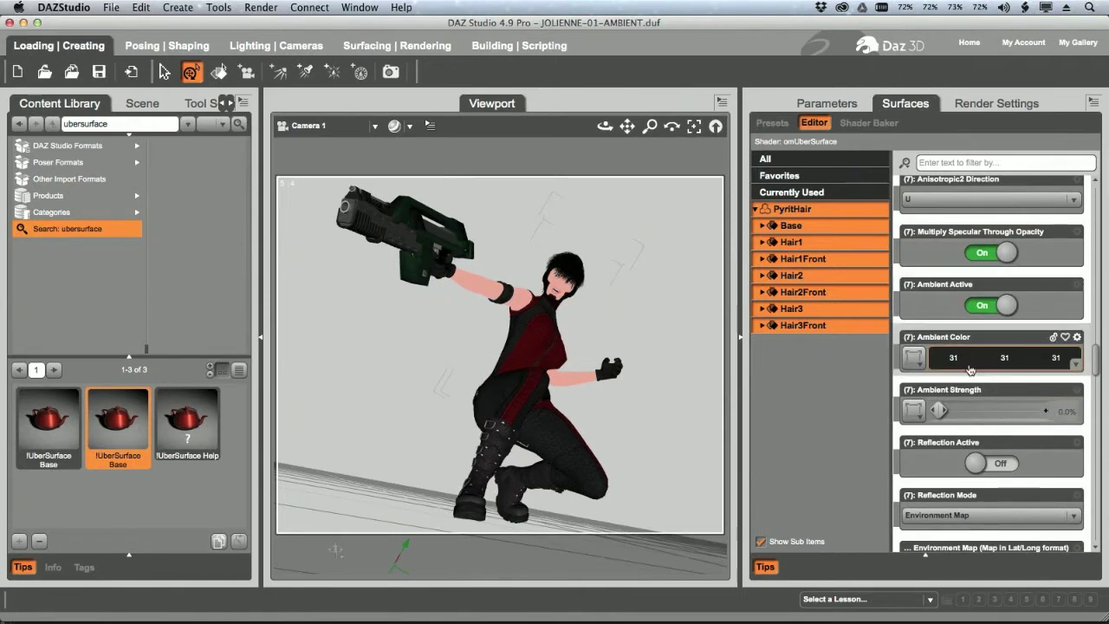
Step: Set the hair's Ambient Color to the Hair swatch (255, 227, 175) of the Jolienne Colors palette and its Ambient Strength to 100%
left_click(970, 370)
left_click(590, 165)
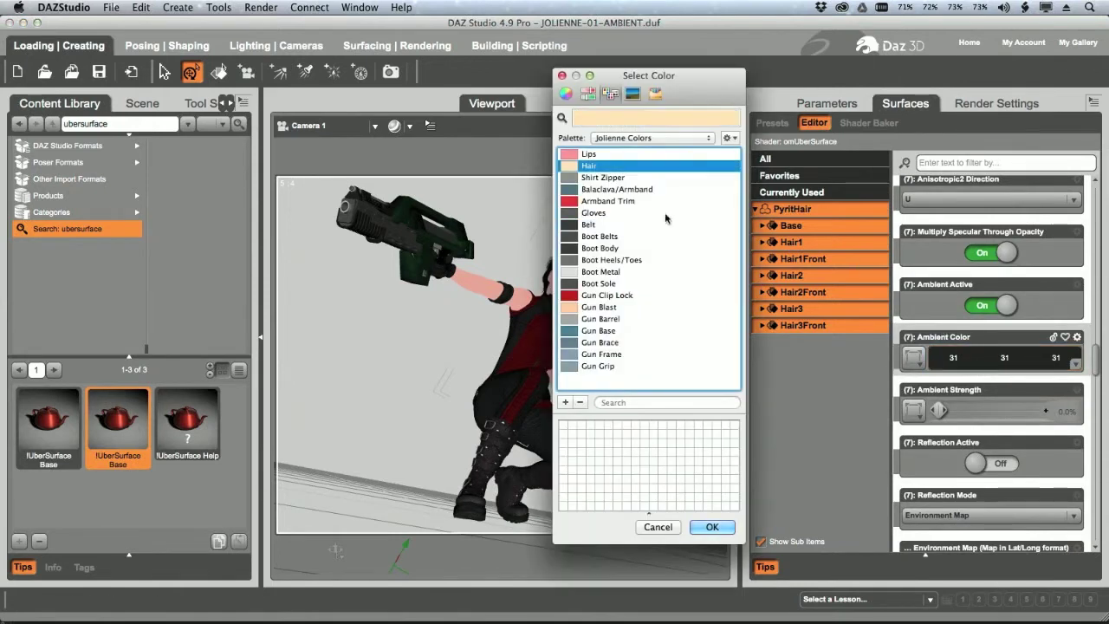
left_click(712, 525)
left_click_drag(939, 411, 1042, 411)
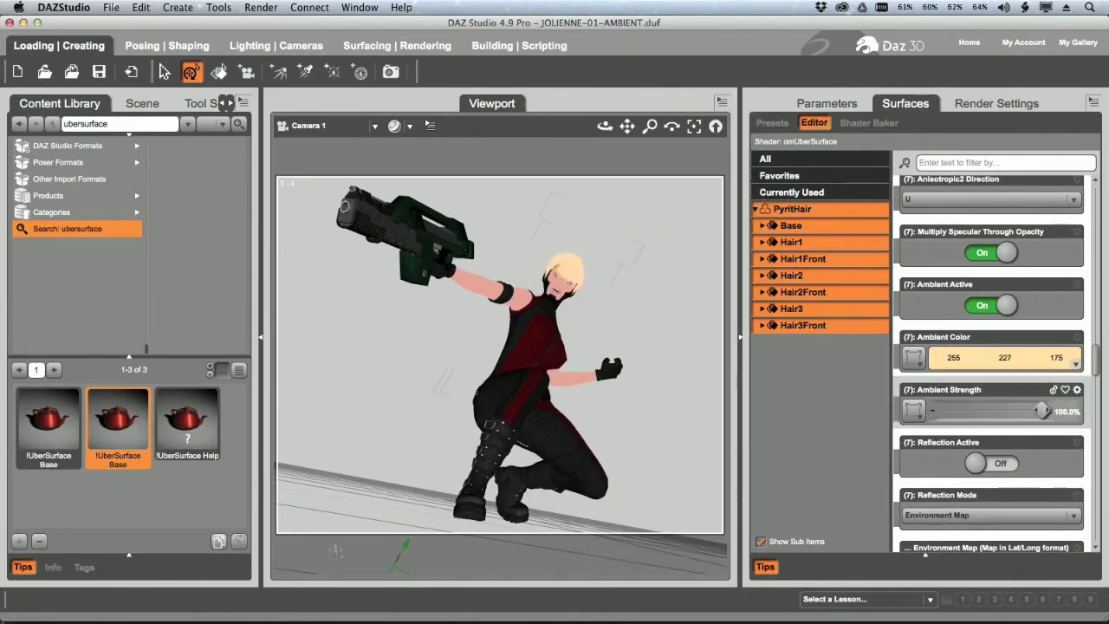
left_click_drag(1096, 366, 1095, 197)
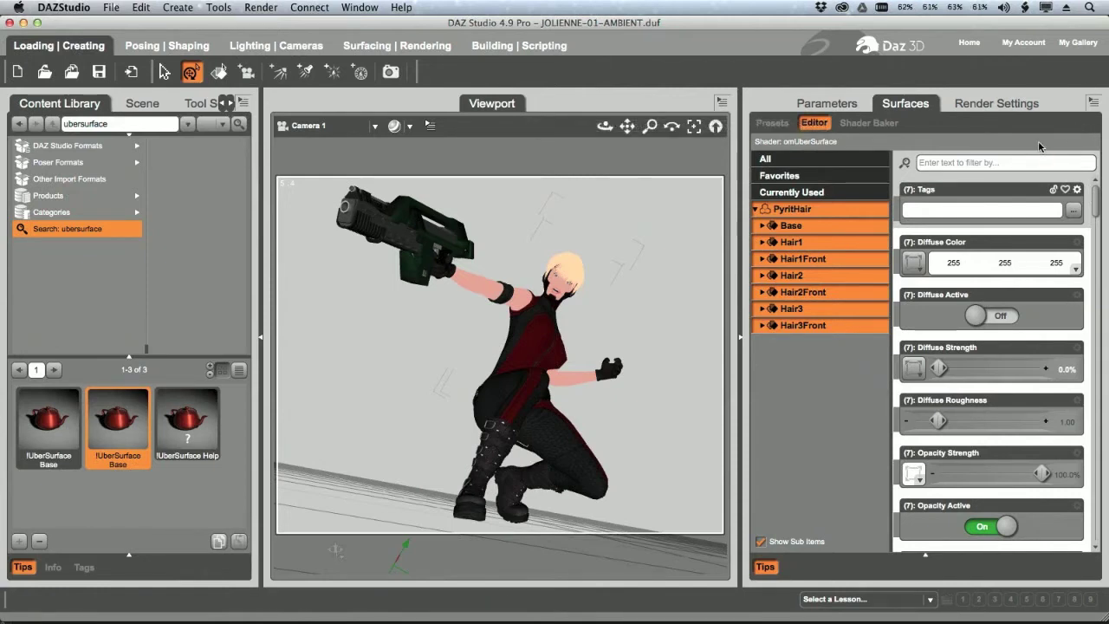
Step: Select all surfaces of the FW_tShirt object, including the zip, and apply the !UberSurface Base shader to them
left_click(142, 103)
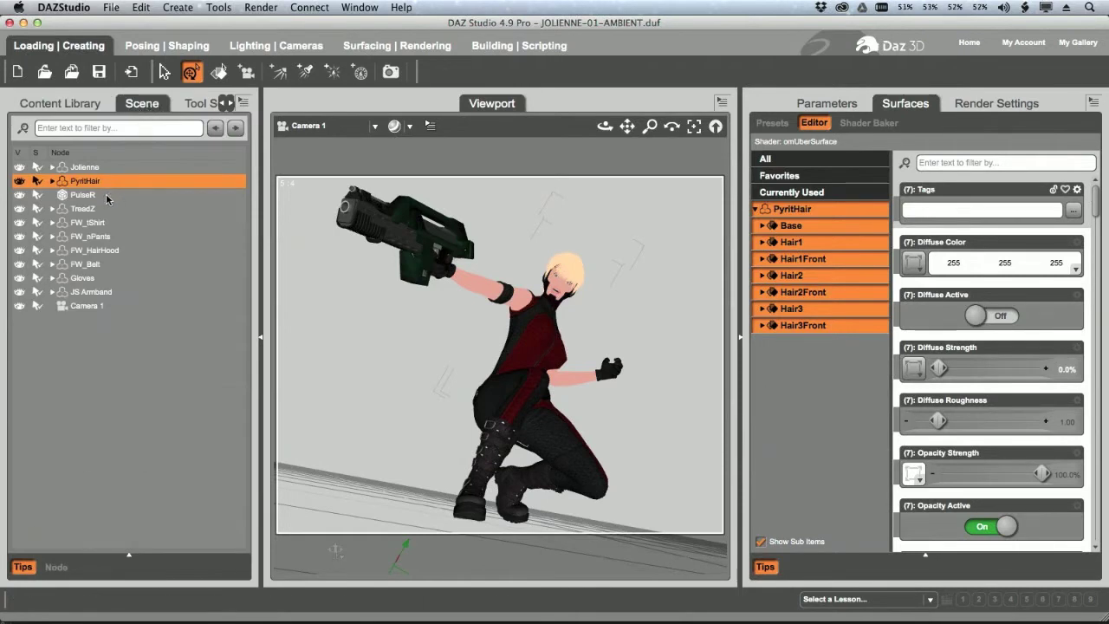
left_click(111, 223)
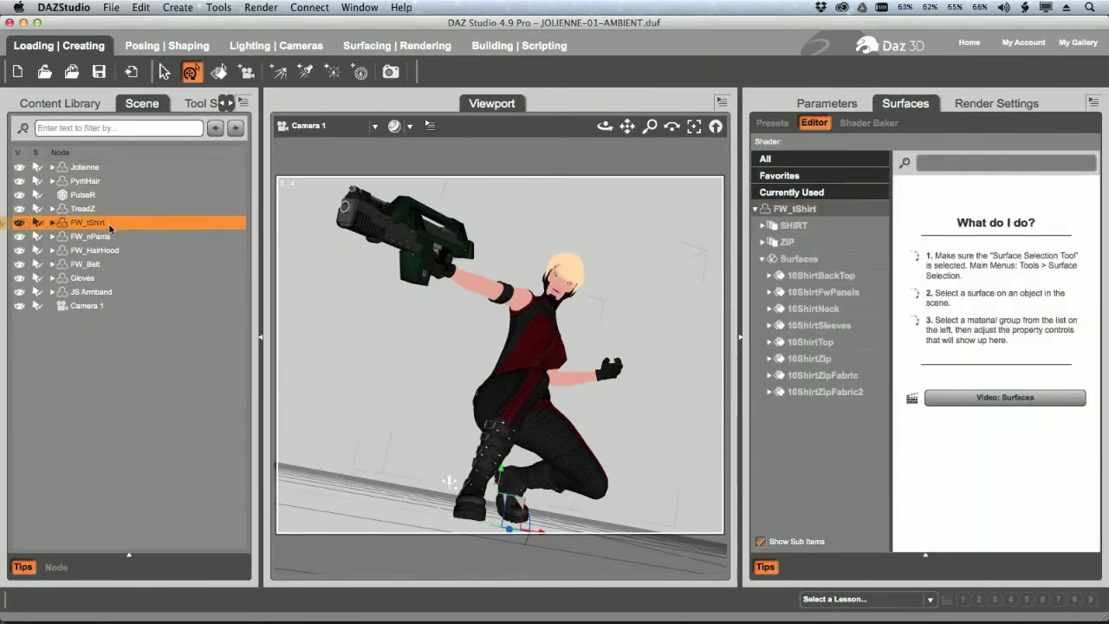
left_click(816, 228)
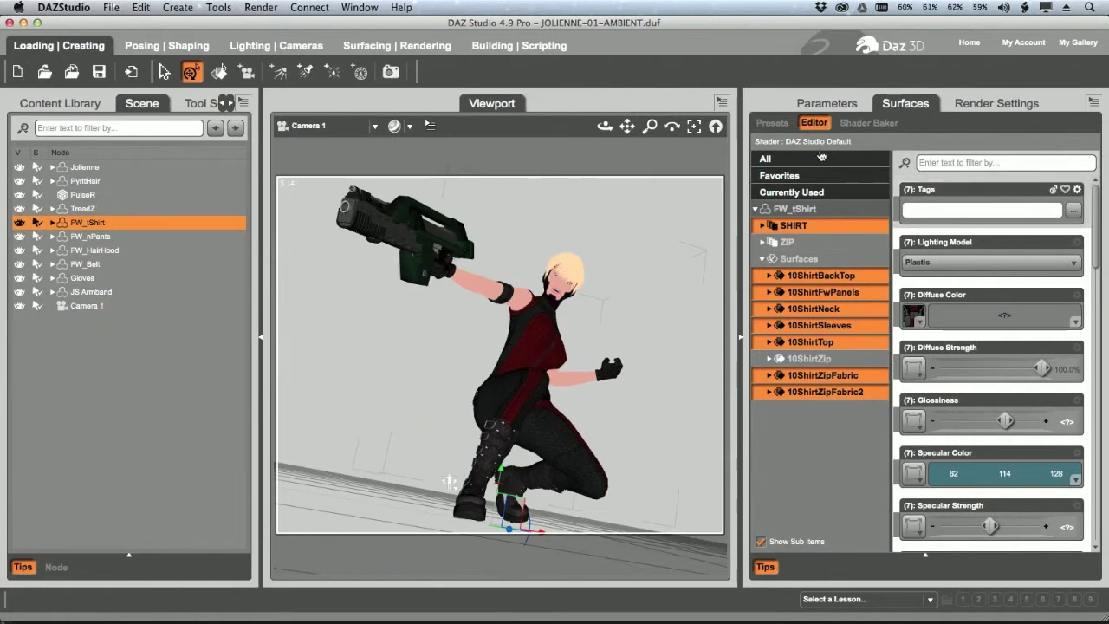
left_click(799, 213)
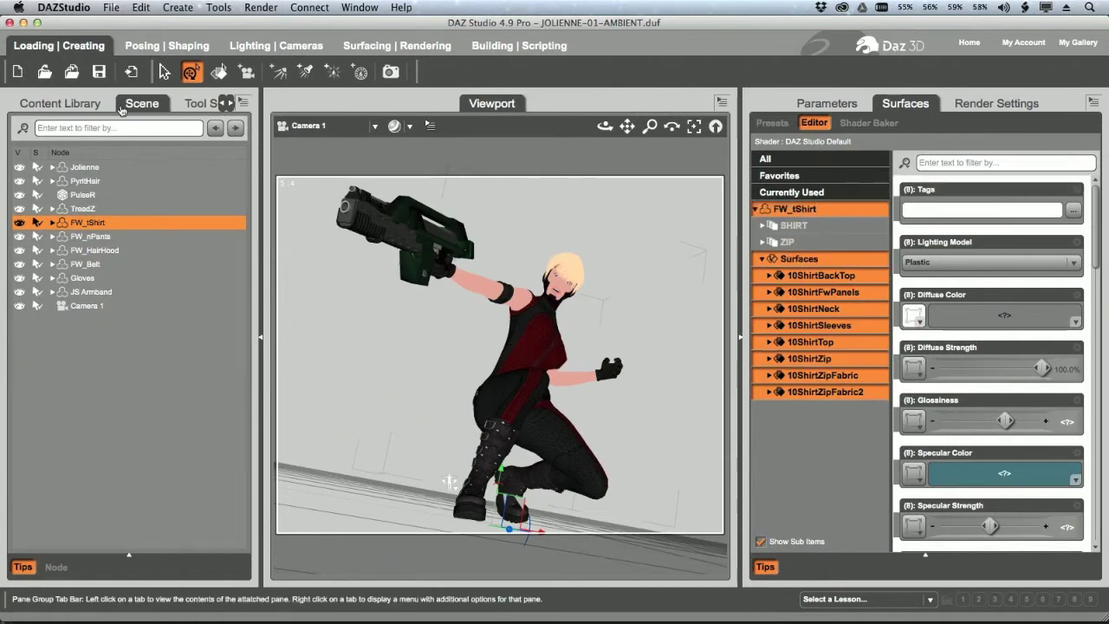
left_click(60, 103)
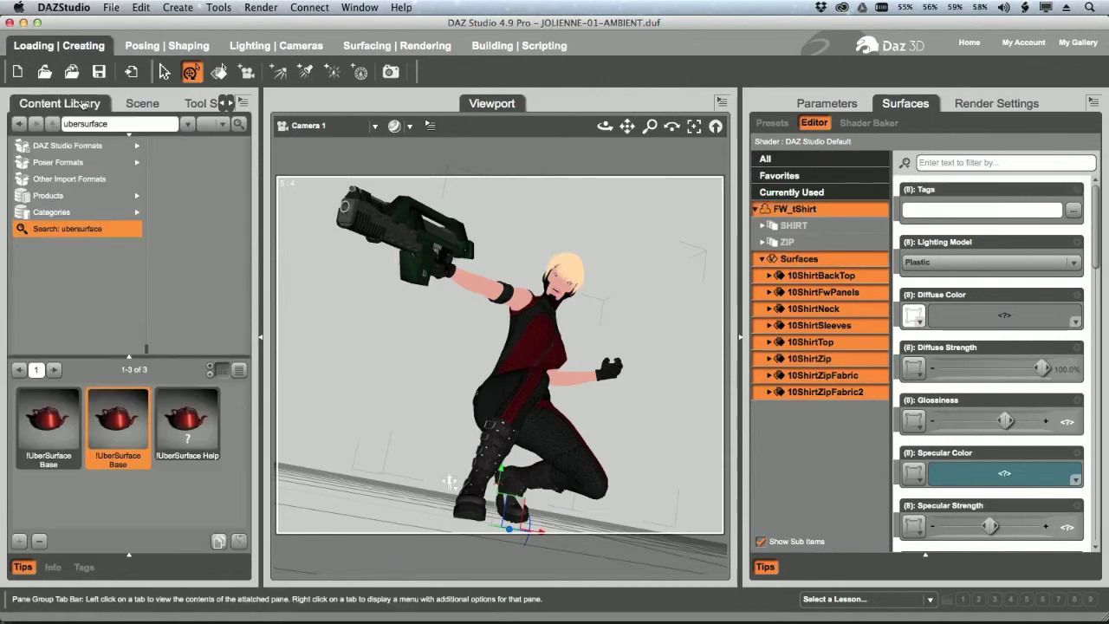
double_click(123, 425)
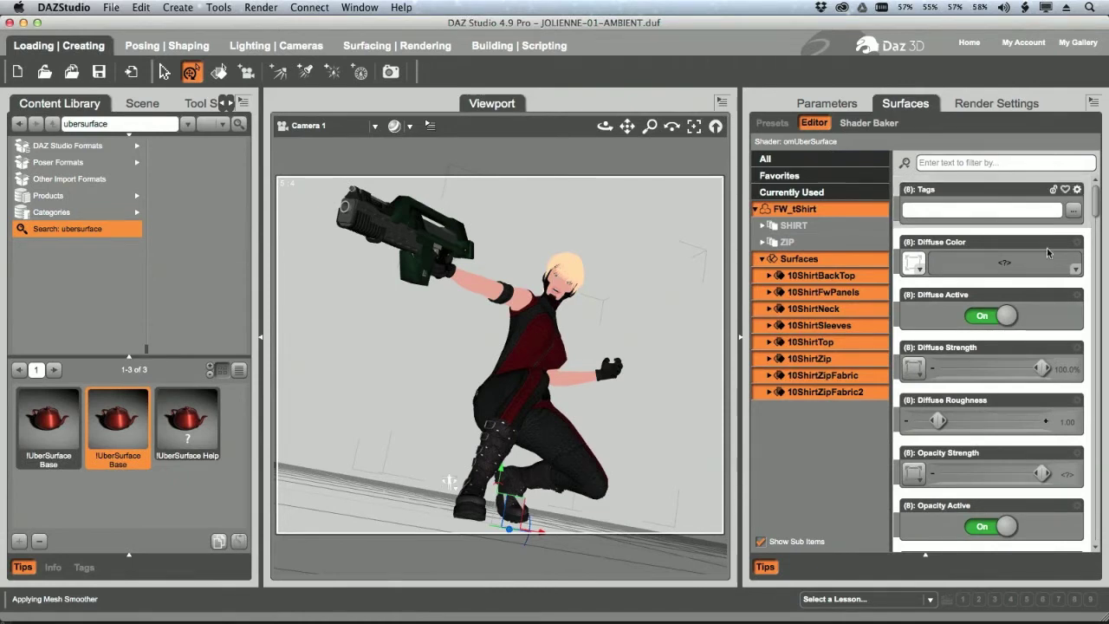
Step: Remove the Diffuse Color map from all FW_tShirt surfaces and set their Diffuse Color to white (255, 255, 255)
left_click(916, 269)
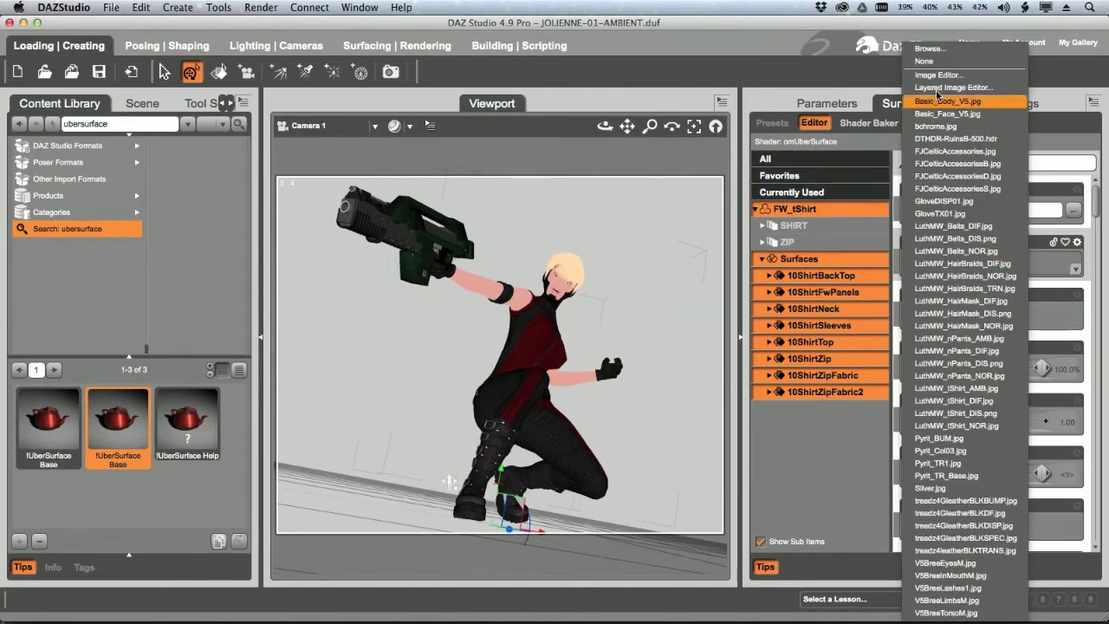
left_click(948, 64)
left_click(972, 268)
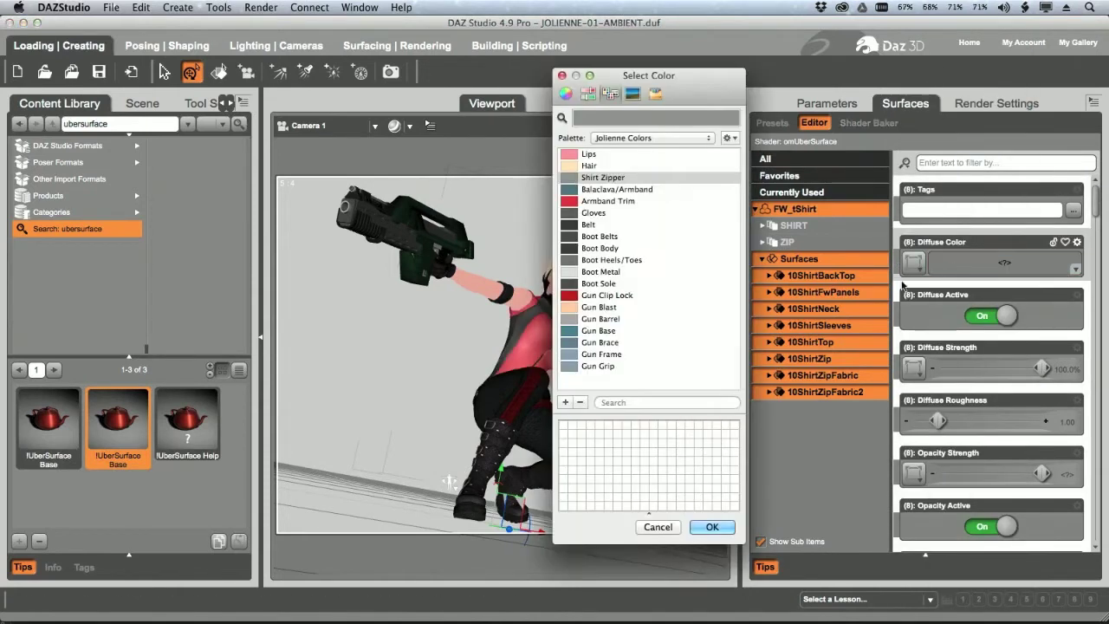
left_click(607, 272)
left_click(715, 529)
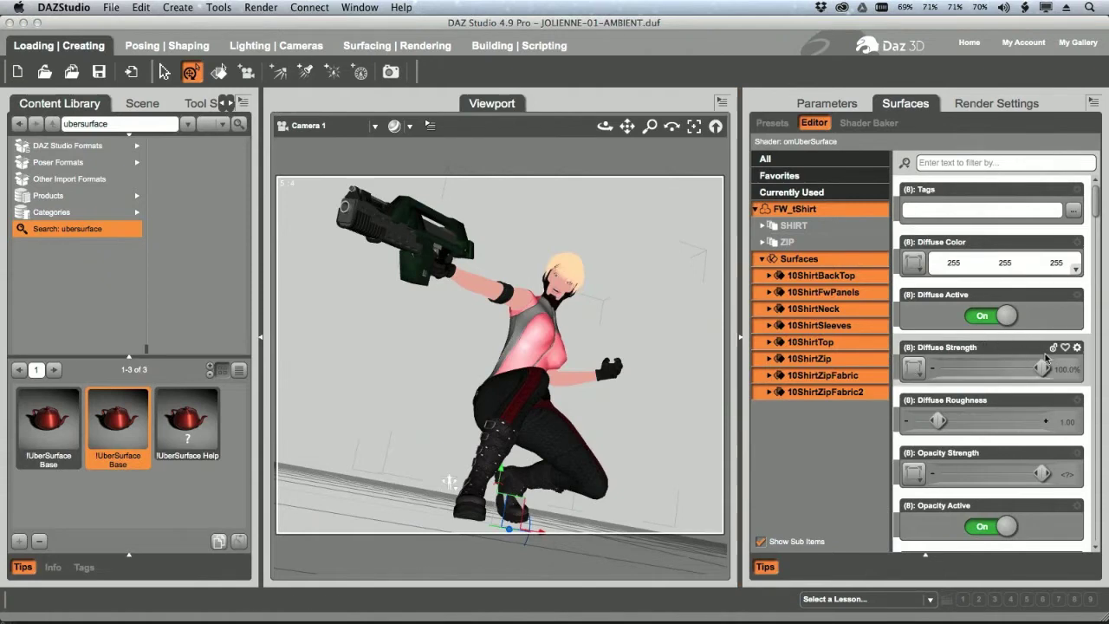
Step: Turn off Diffuse Active for the FW_tShirt surfaces and set their Diffuse Strength to 0%
left_click(992, 316)
left_click_drag(1042, 368, 940, 368)
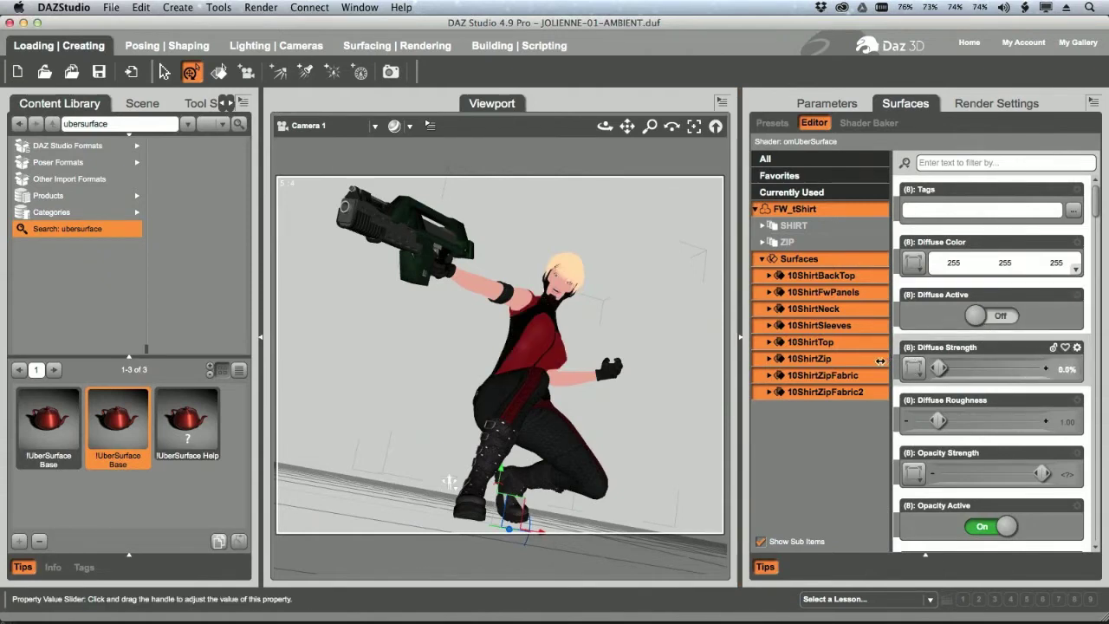
Step: Remove the Bump Strength and Displacement Strength maps from all FW_tShirt surfaces
left_click_drag(1096, 209, 1083, 236)
scroll(982, 278, "down", 5)
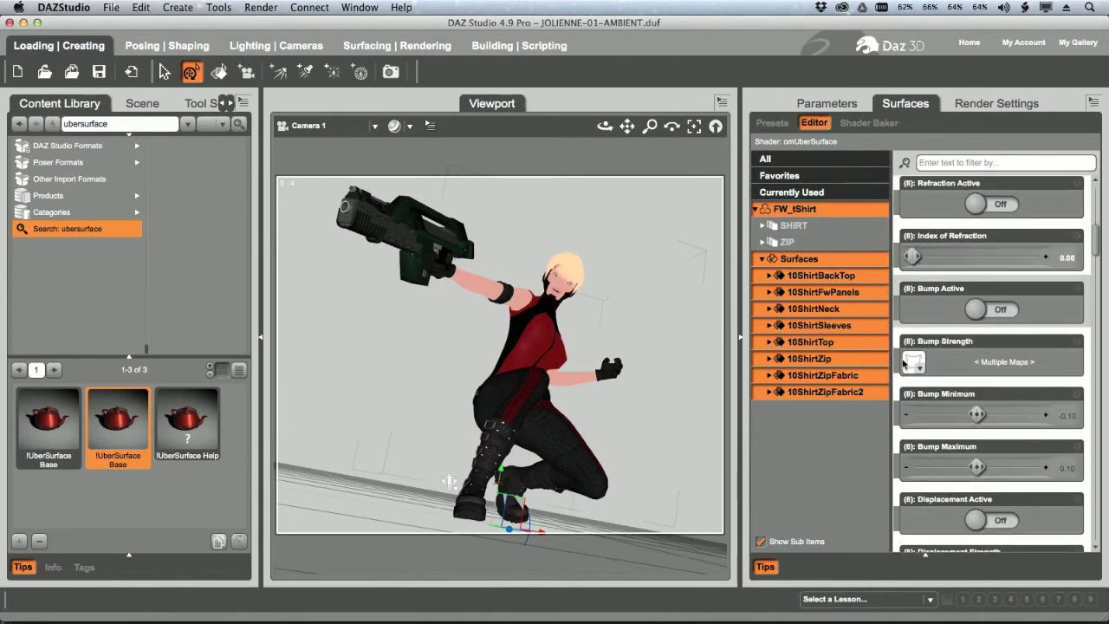
left_click(915, 364)
left_click(942, 69)
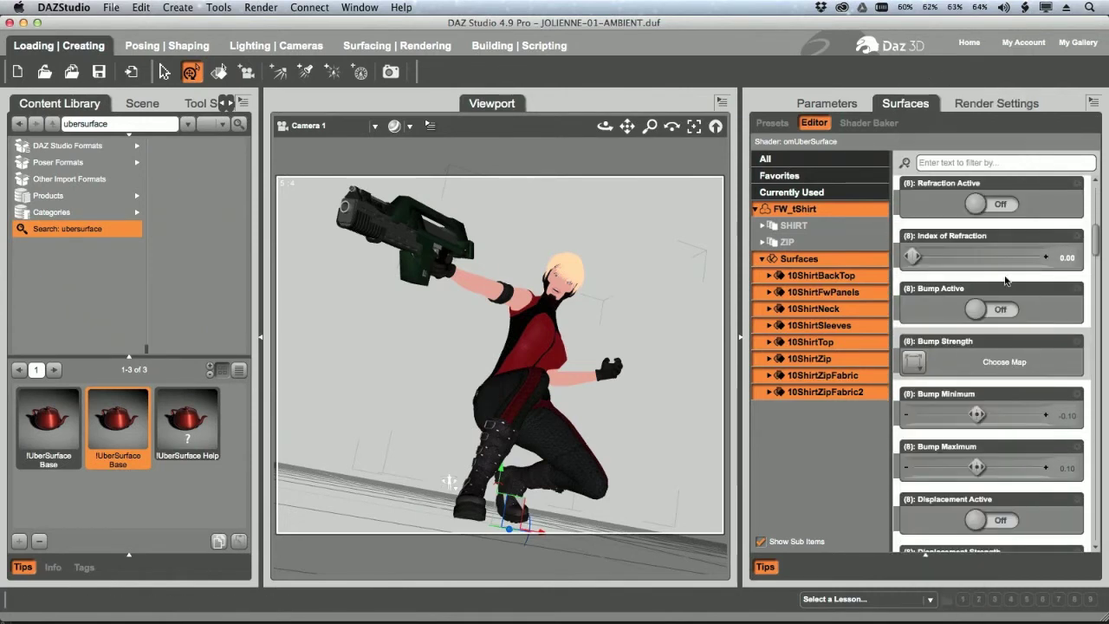
scroll(996, 286, "down", 5)
left_click(915, 336)
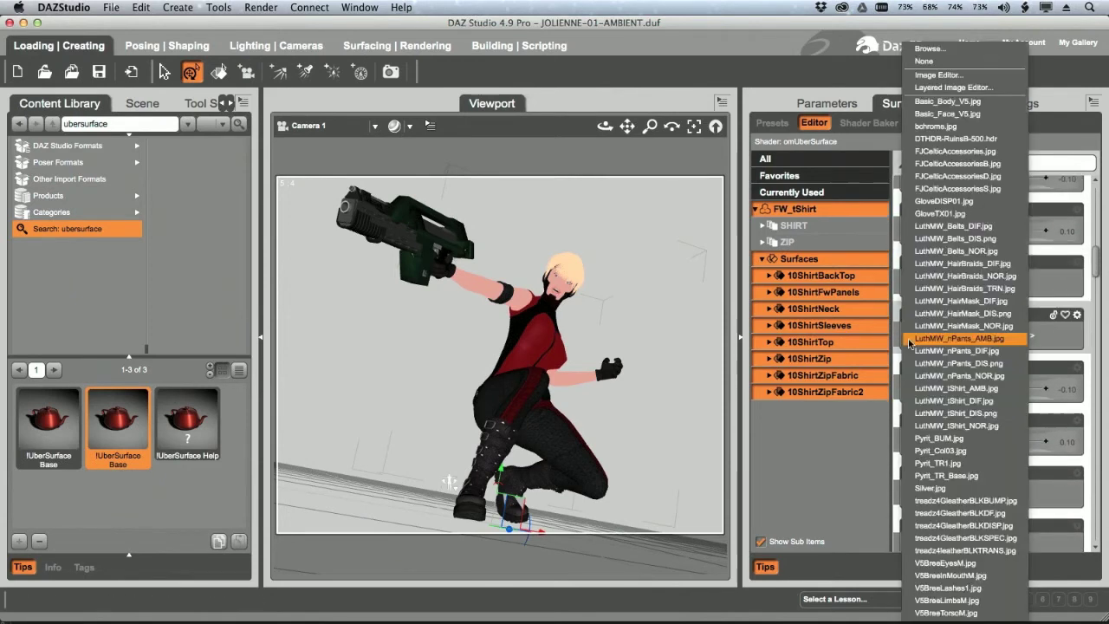
left_click(971, 69)
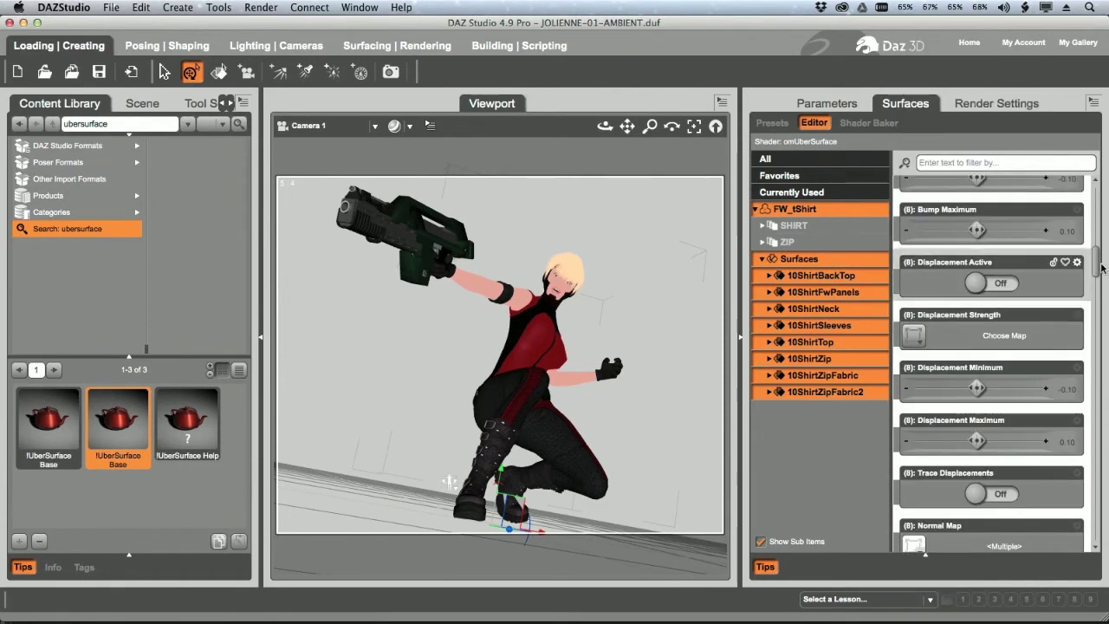
Step: Remove the Normal Map from all FW_tShirt surfaces and disable their specular, turning Specular Active off and lowering Specular Strength to its minimum
scroll(1097, 279, "down", 4)
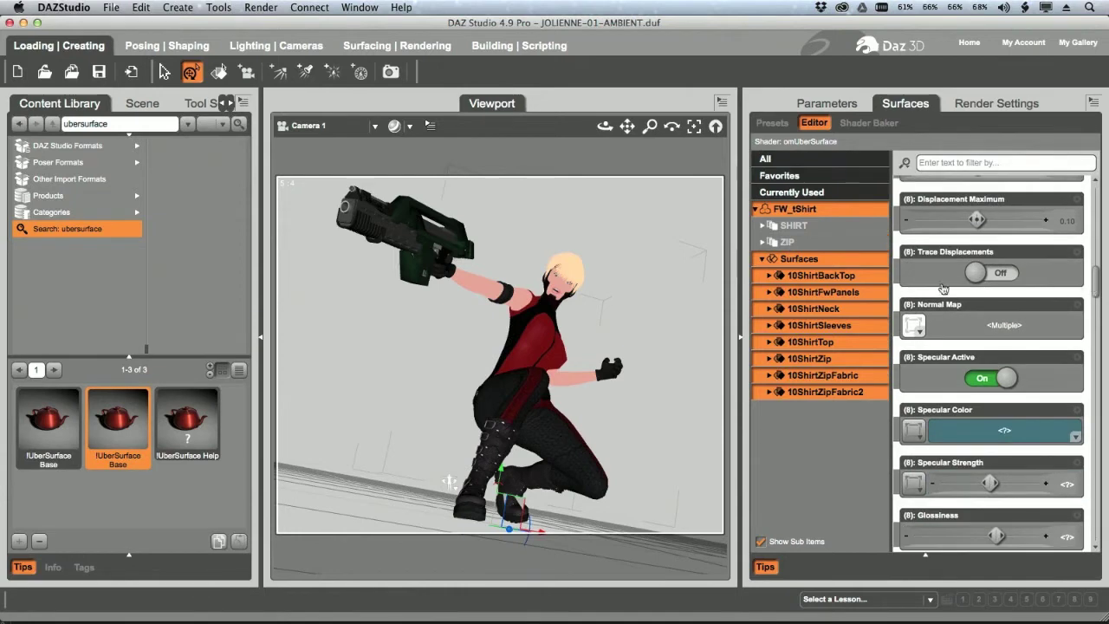
left_click(915, 325)
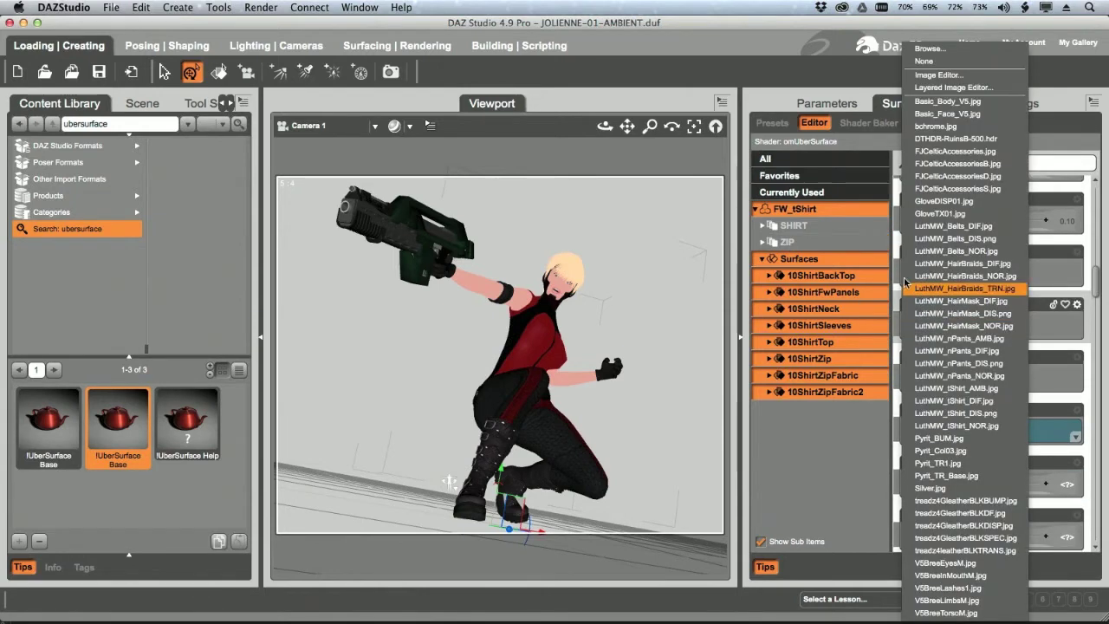
left_click(946, 70)
scroll(1077, 297, "down", 2)
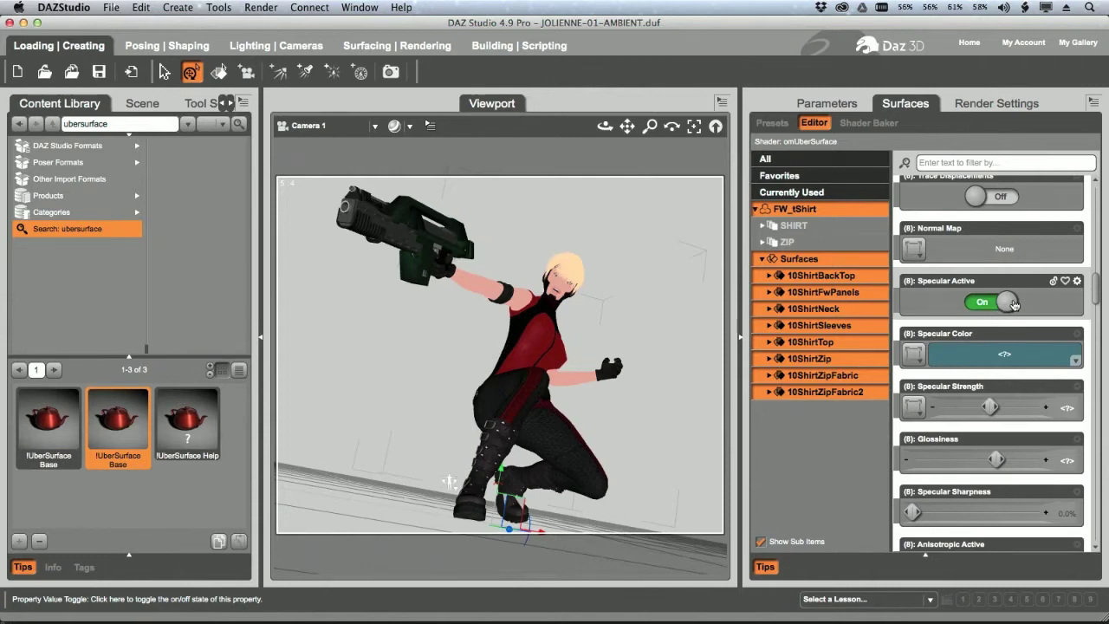
left_click(1007, 302)
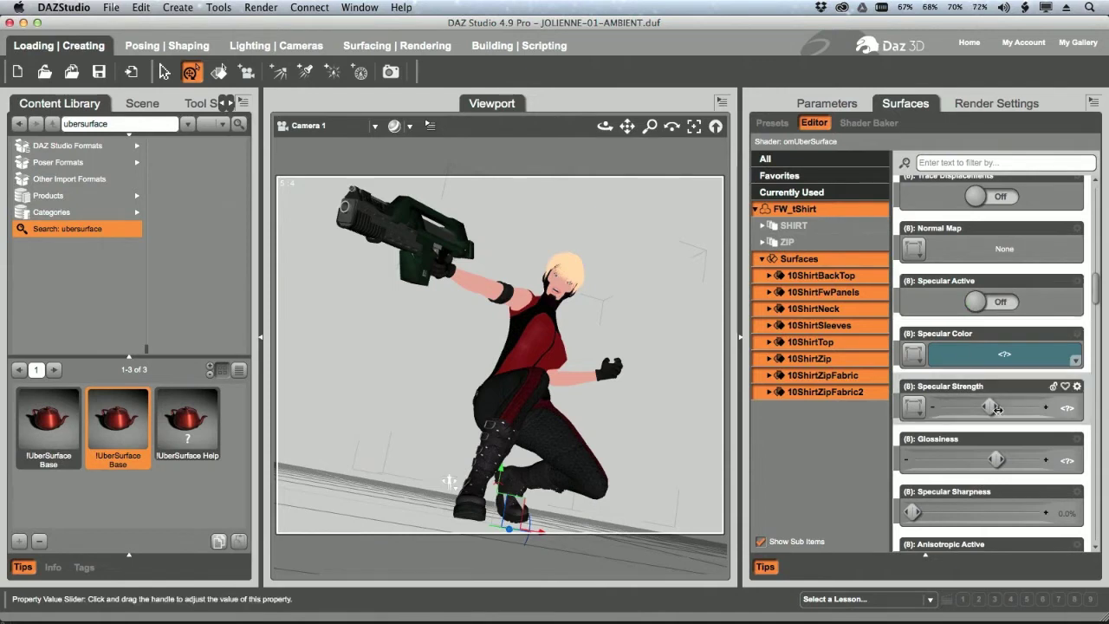
left_click_drag(1001, 412, 939, 407)
Step: Remove the Ambient Color map from all FW_tShirt surfaces
left_click_drag(1099, 300, 1076, 346)
scroll(1076, 346, "down", 5)
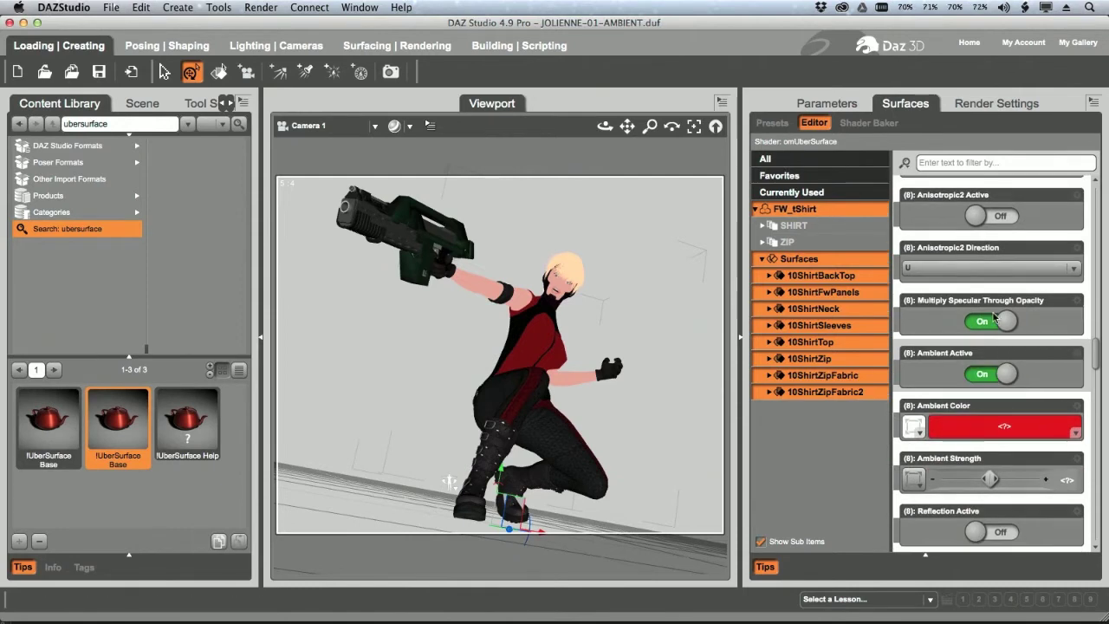
left_click(911, 430)
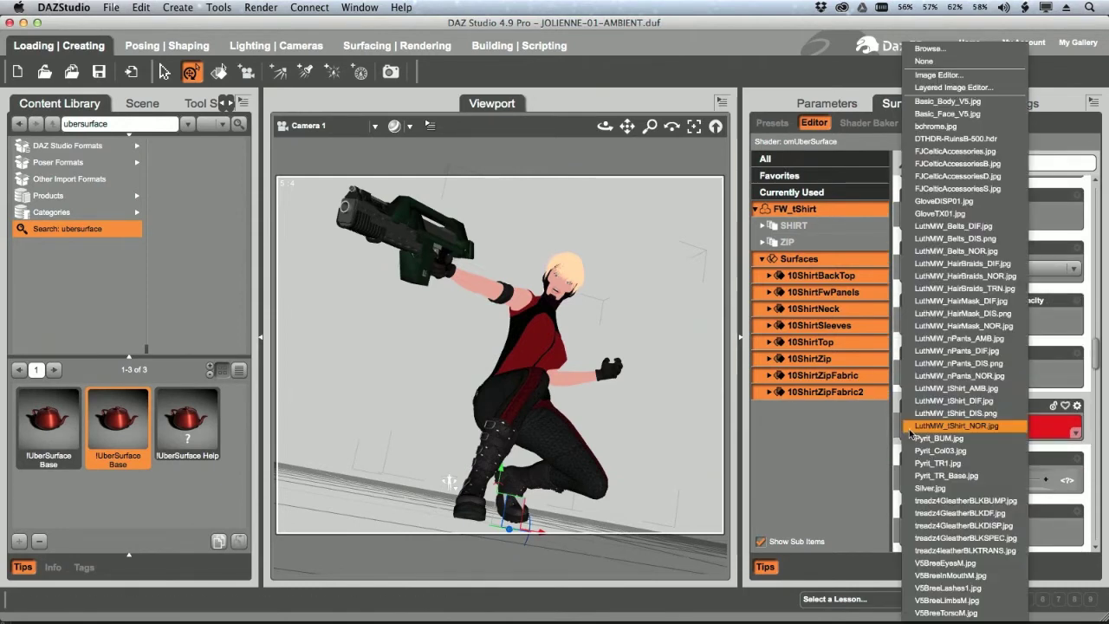
left_click(941, 63)
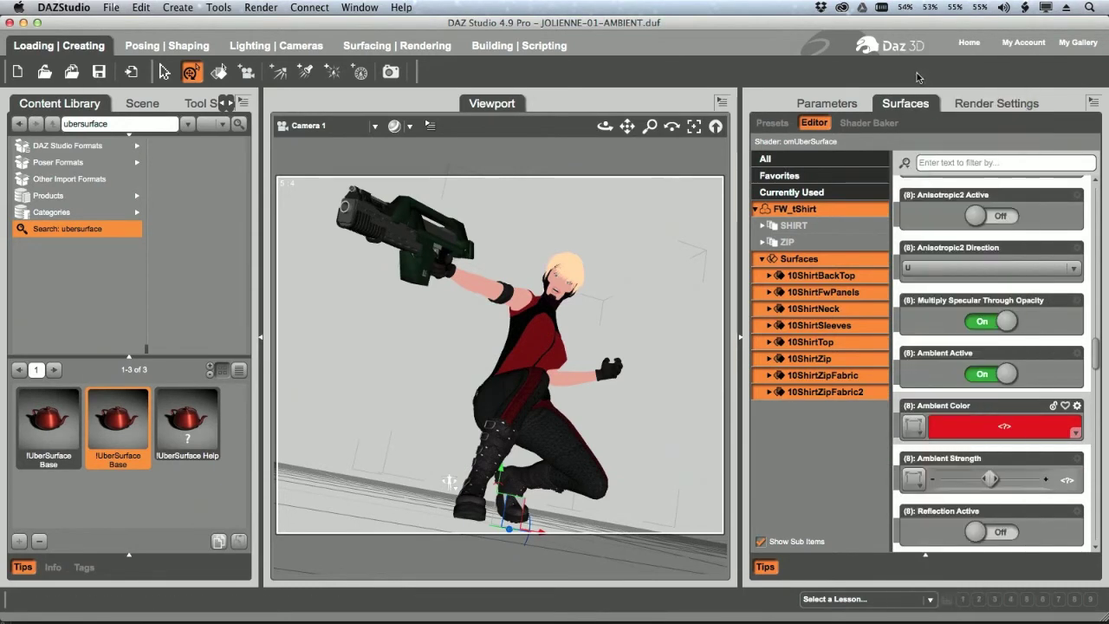
Step: Set the Ambient Color of all FW_tShirt surfaces to white (255, 255, 255) and their Ambient Strength to 100%
left_click(1005, 426)
left_click(714, 449)
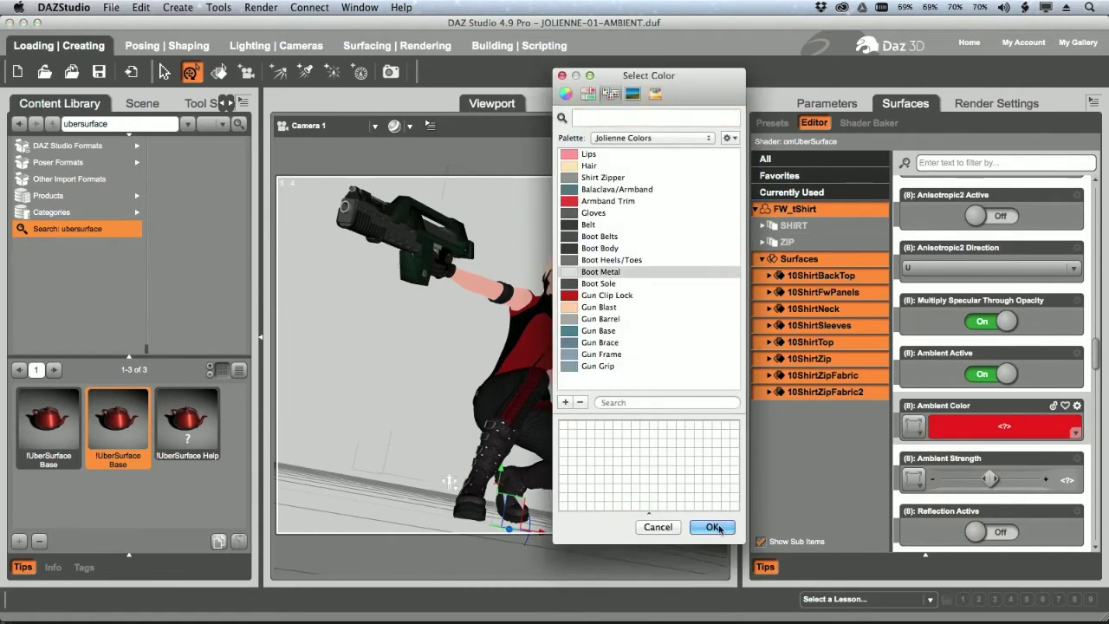
left_click(712, 527)
left_click_drag(1064, 479, 1097, 430)
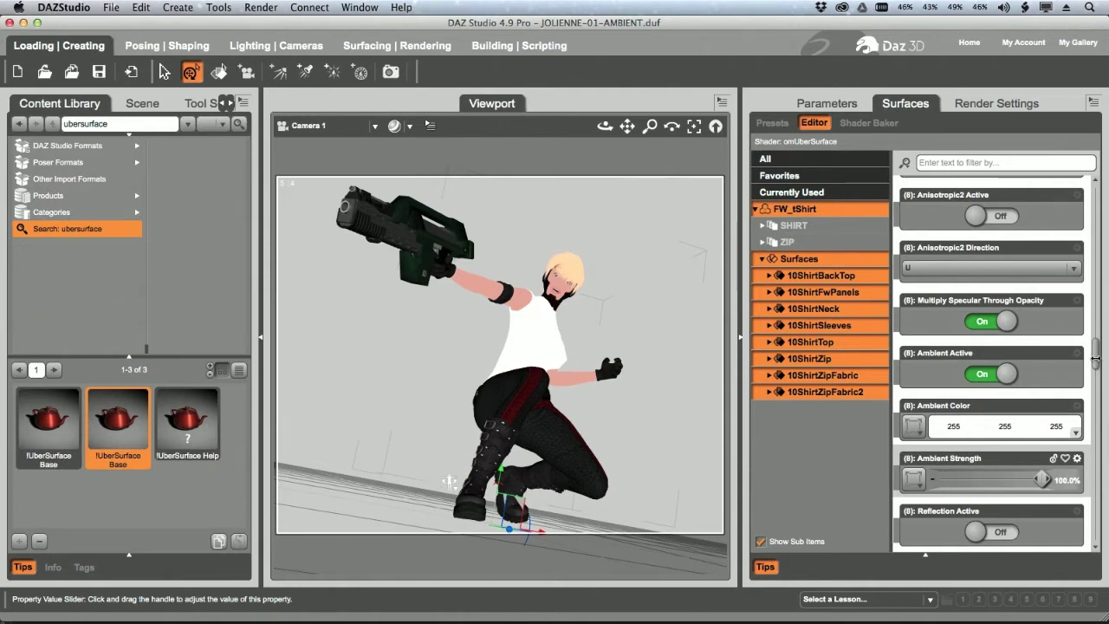
Step: Remove the Reflection Color map from all FW_tShirt surfaces
left_click_drag(1096, 359, 1090, 392)
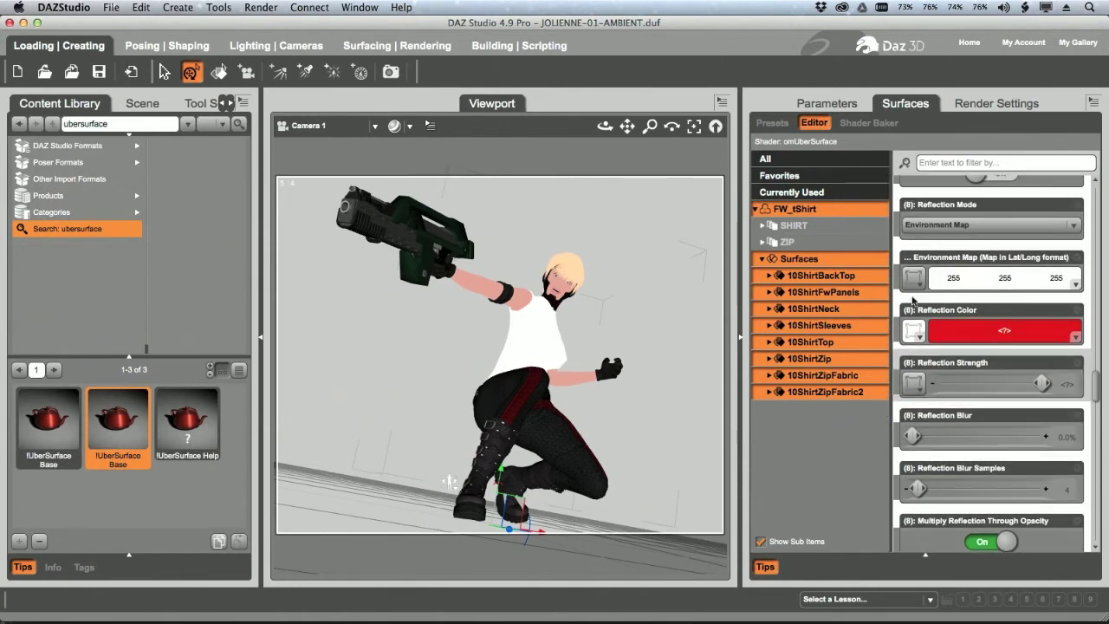
left_click(914, 278)
left_click(938, 76)
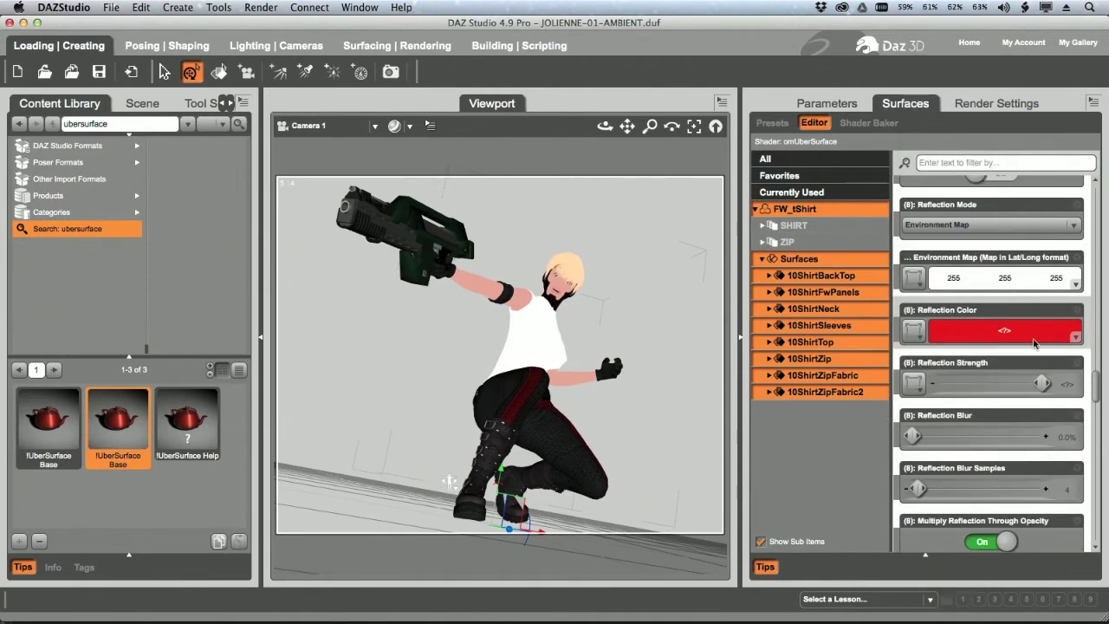
Step: Check the remaining shader settings of the FW_tShirt surfaces for leftover maps
left_click_drag(1096, 381, 1077, 455)
scroll(1077, 455, "up", 8)
scroll(1077, 450, "down", 2)
scroll(1077, 446, "up", 1)
scroll(1079, 438, "down", 7)
left_click_drag(1093, 440, 1097, 360)
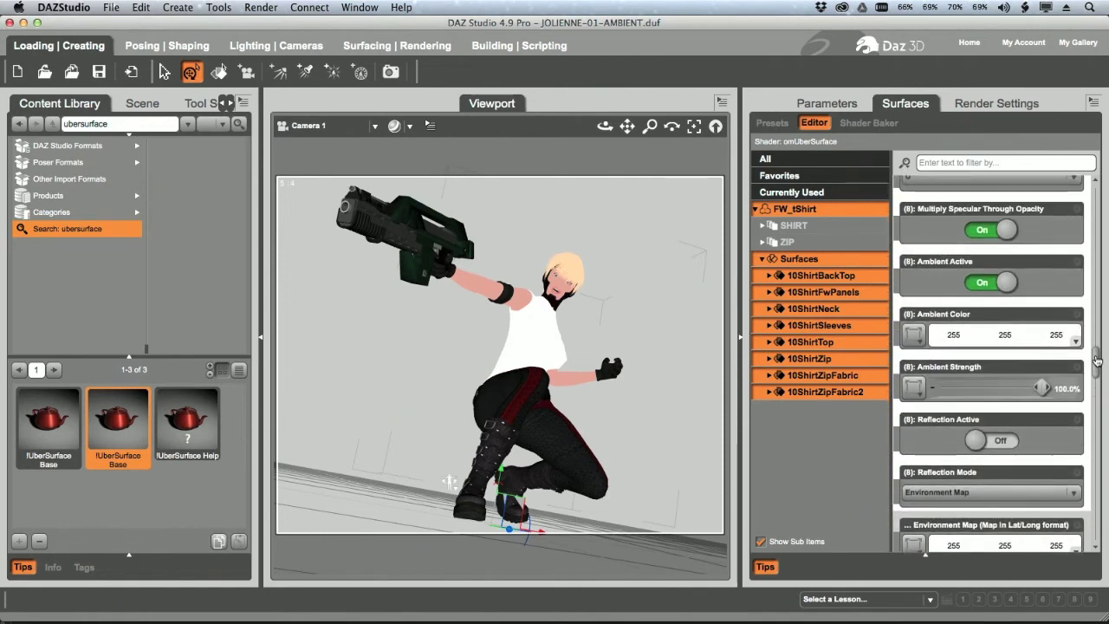
left_click_drag(1097, 360, 1097, 363)
Step: Select the SHIRT surface group, switch to Adobe Bridge and open Jolieene_Shirt.psd in Photoshop
left_click(810, 227)
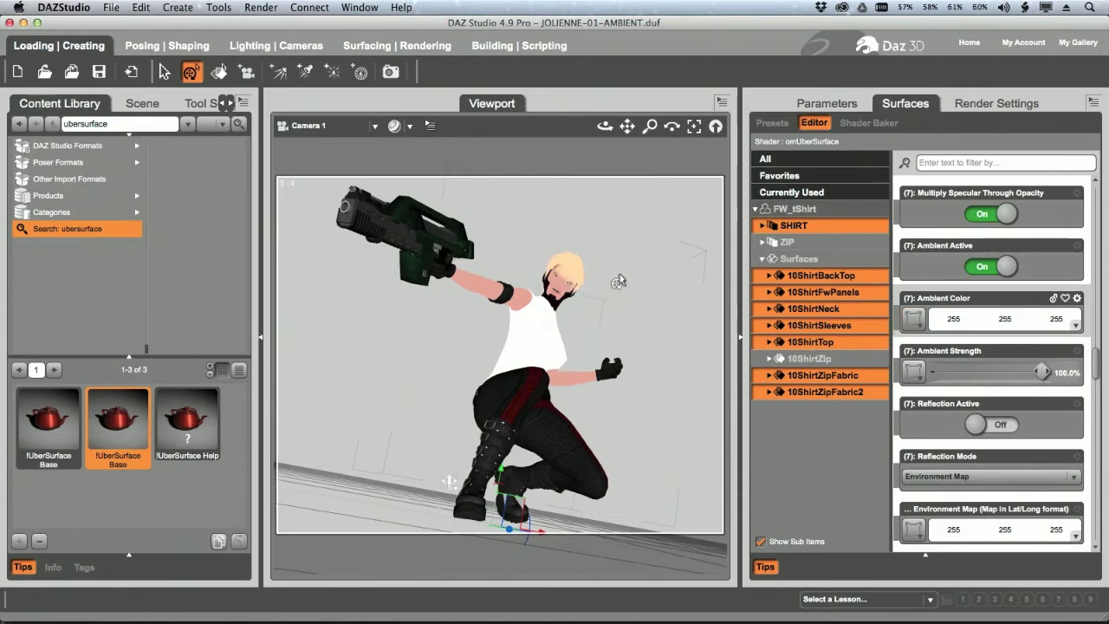
key("super+Tab")
key("super+Tab")
key("super+Tab")
key("super+Tab")
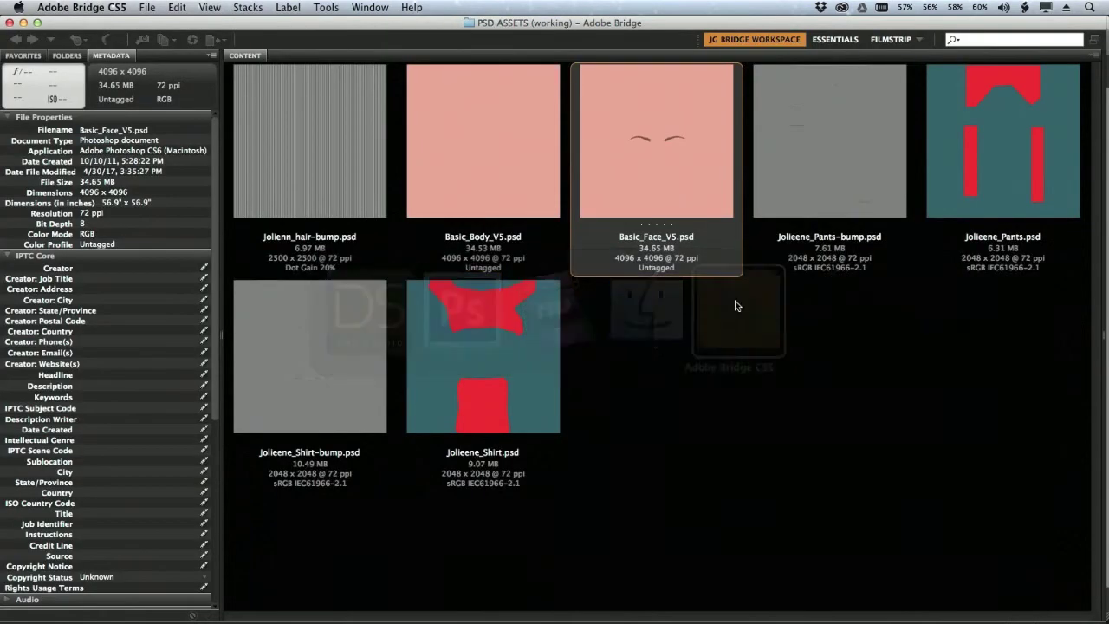
left_click(645, 390)
double_click(519, 363)
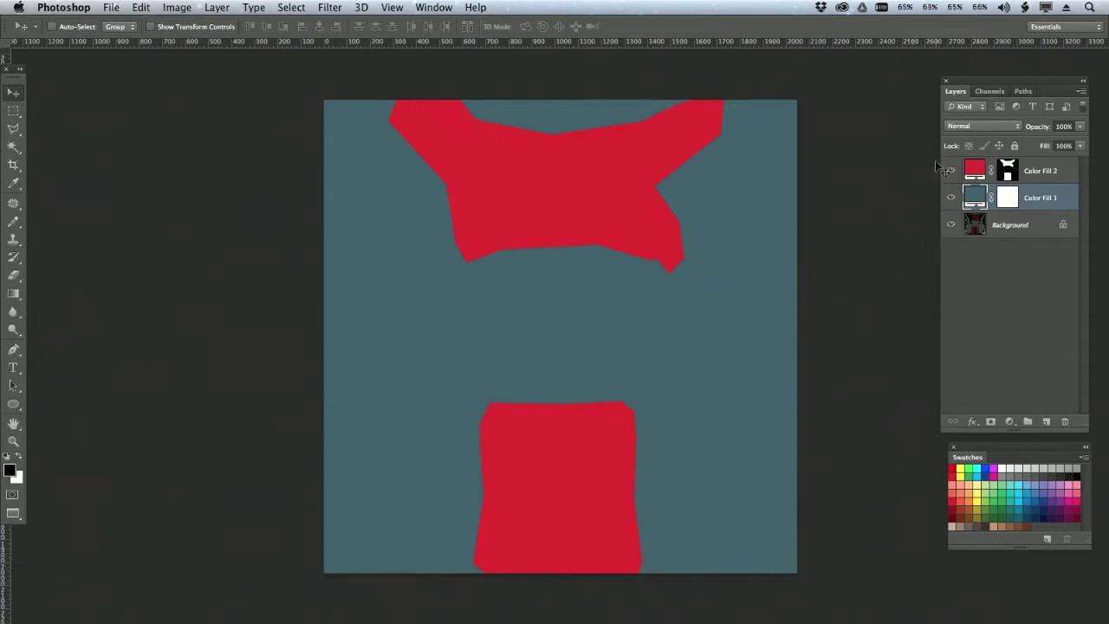
Step: Isolate the Background layer to examine the shirt's original texture up close, and show both Color Fill layers again
left_click(951, 227, "alt")
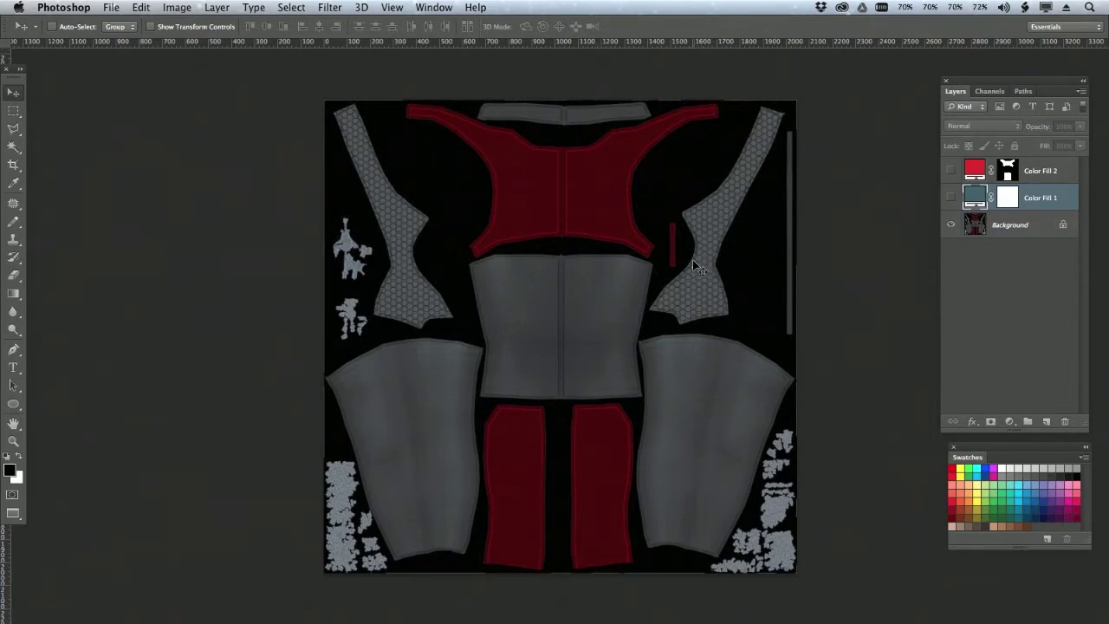
key("super+equal")
key("super+equal")
key("super+equal")
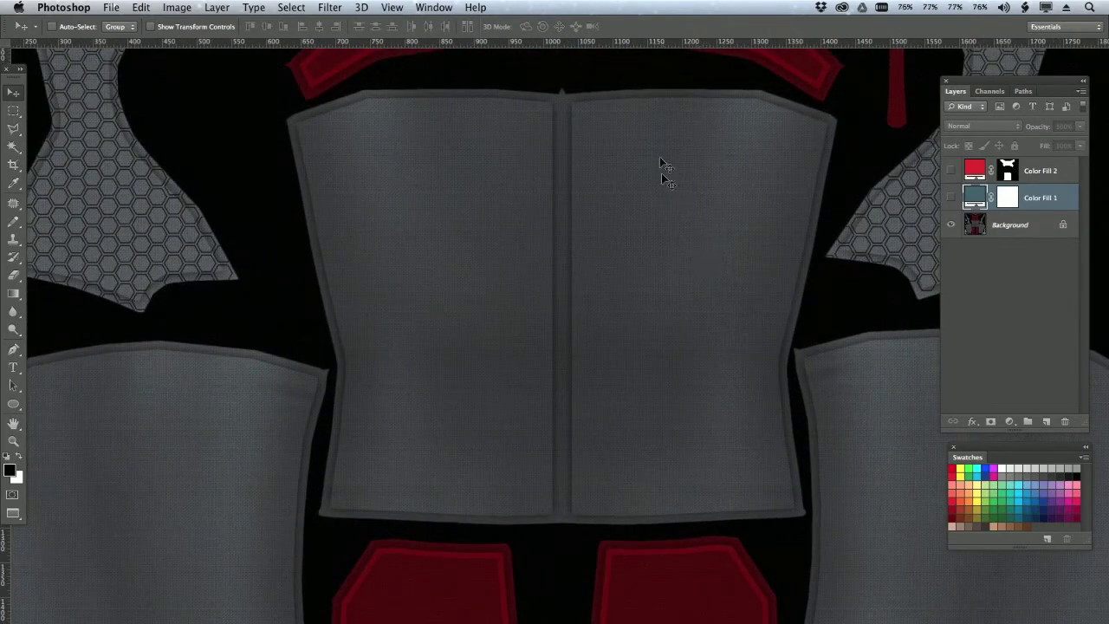
left_click_drag(390, 401, 713, 389)
key("super+0")
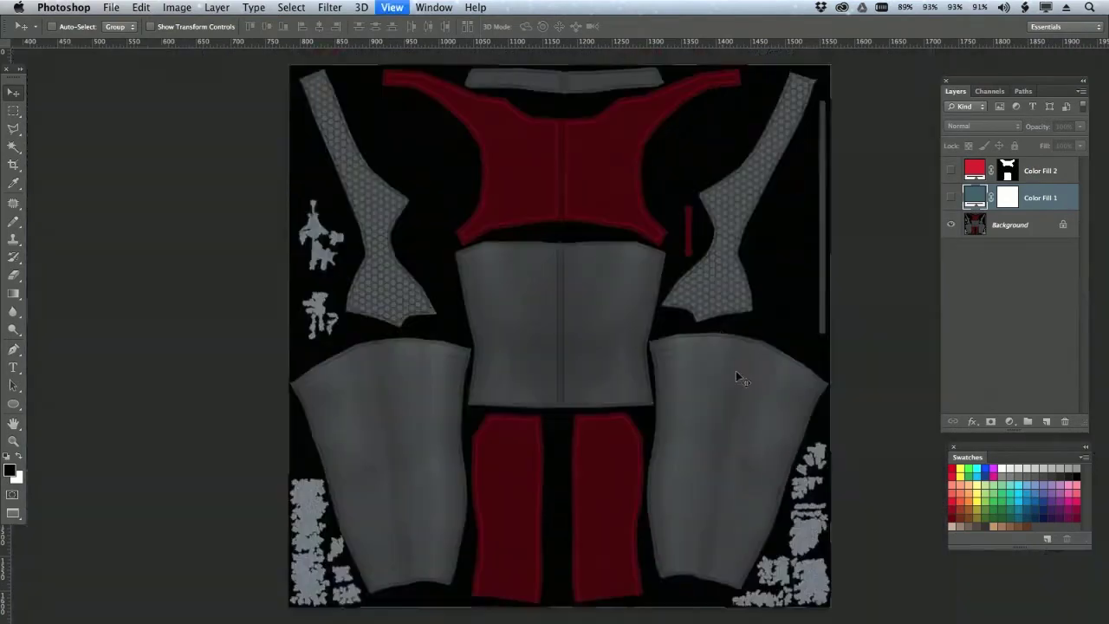
left_click(951, 198)
left_click(950, 172)
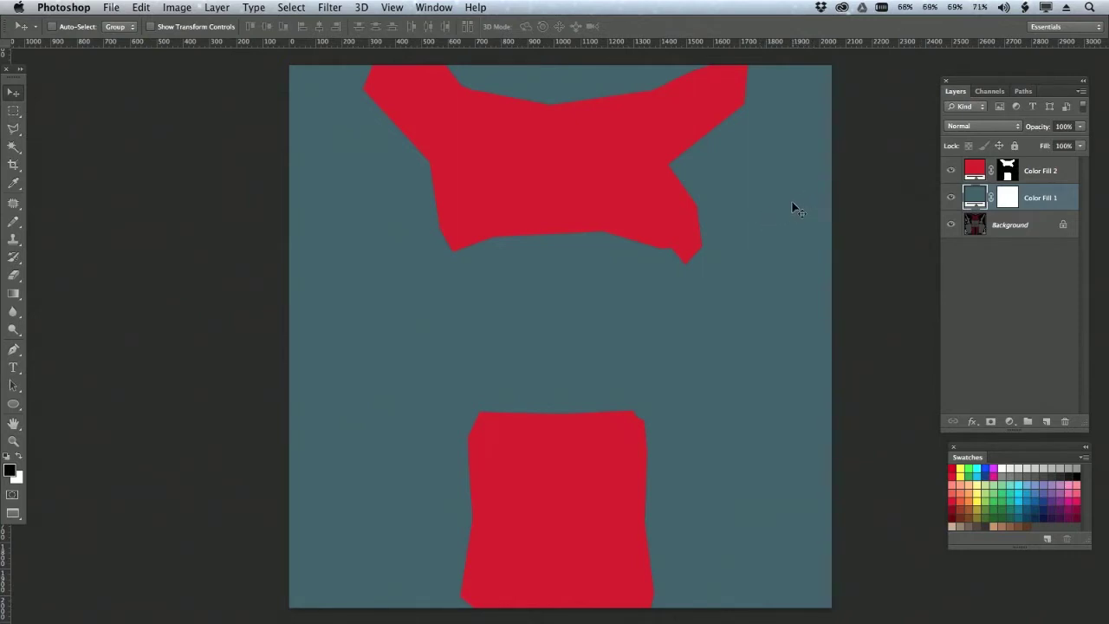
Step: Switch back to DAZ Studio and load Jolieene_Shirt.jpg from the TEXTURES folder as the Ambient Color map of the SHIRT surfaces
key("super+Tab")
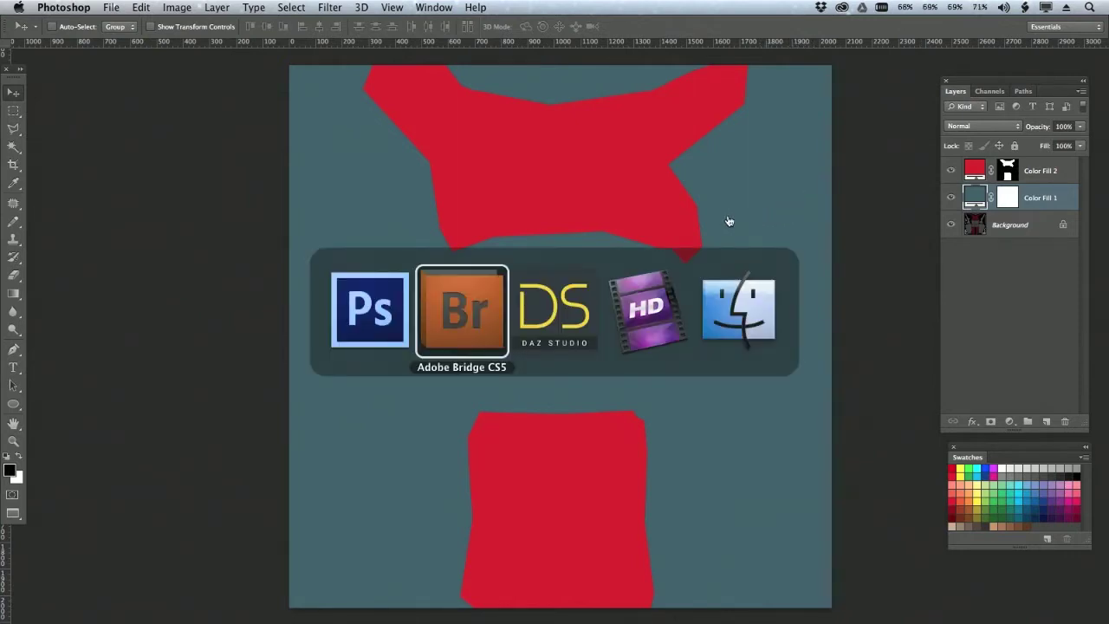
left_click(555, 303)
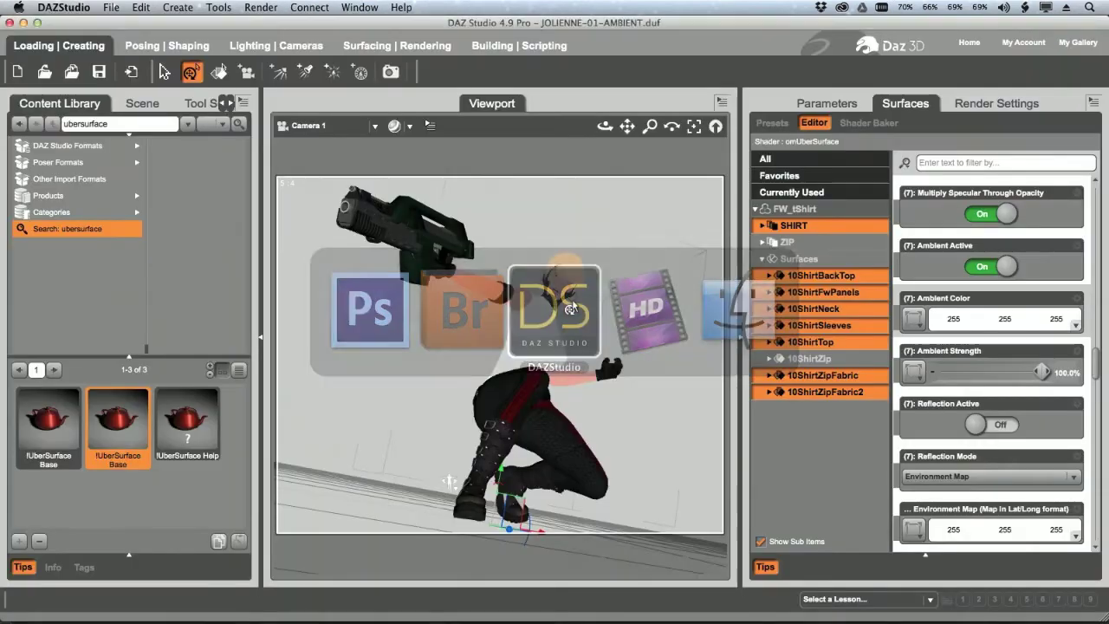
left_click(917, 325)
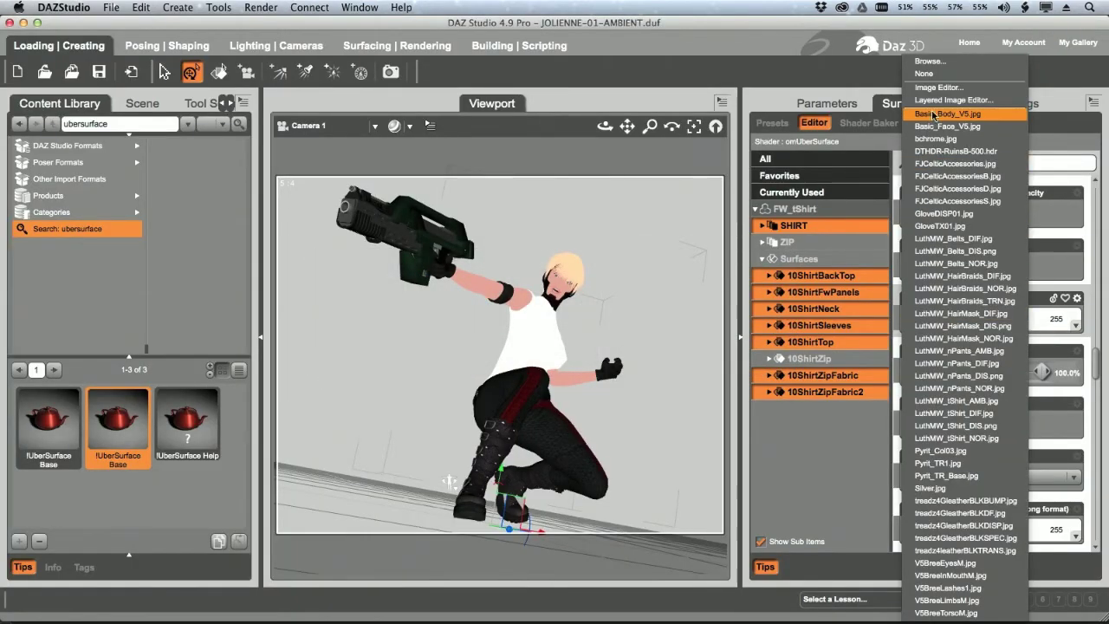
left_click(930, 62)
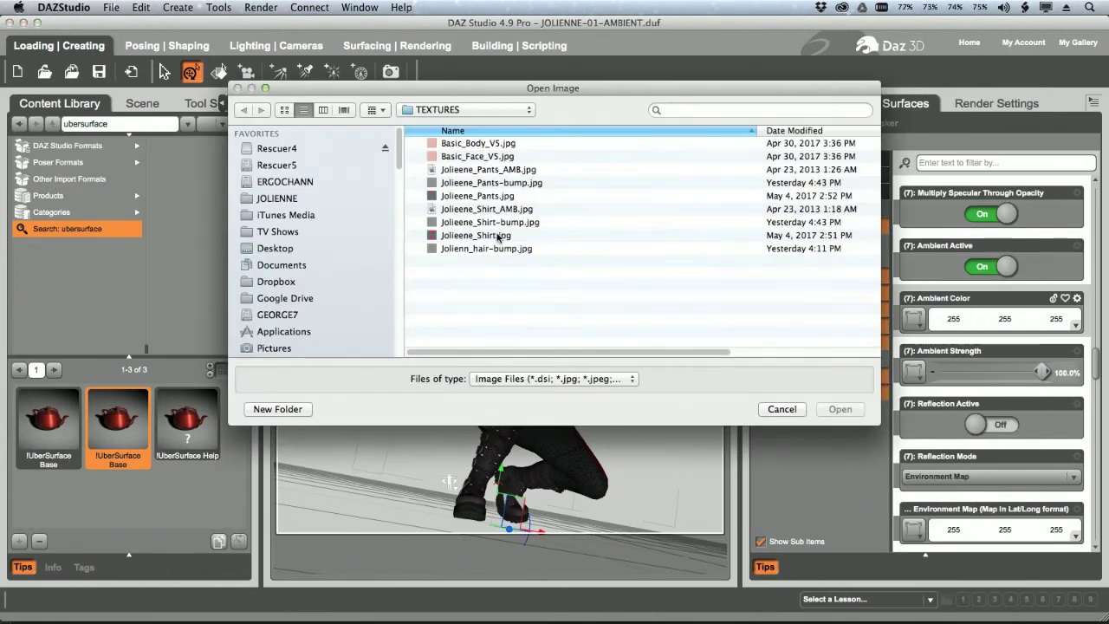
left_click(498, 236)
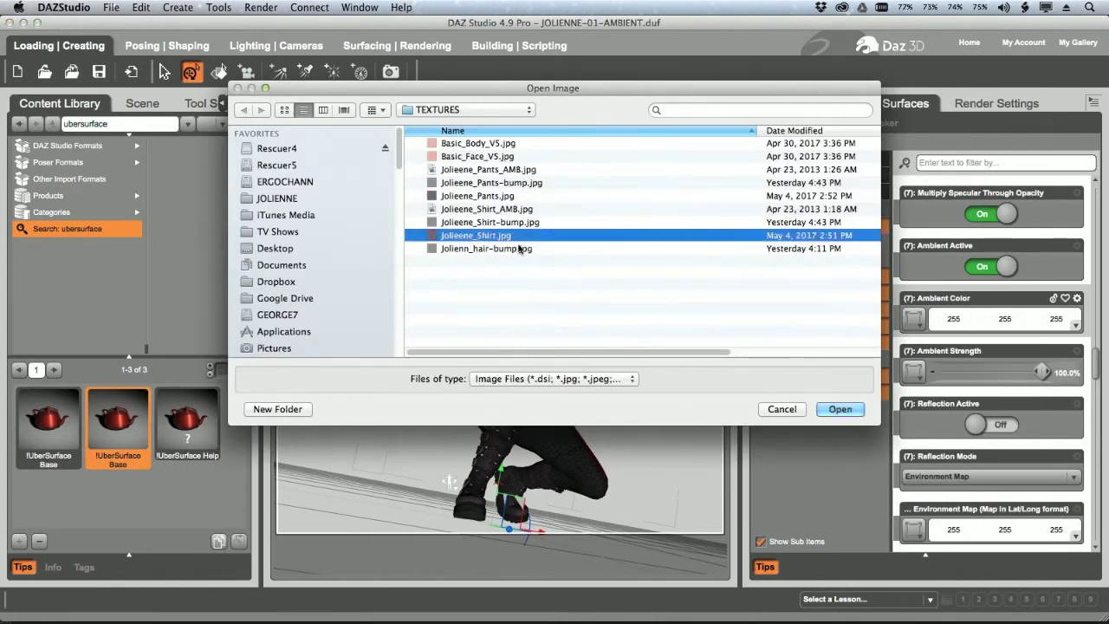
left_click(839, 409)
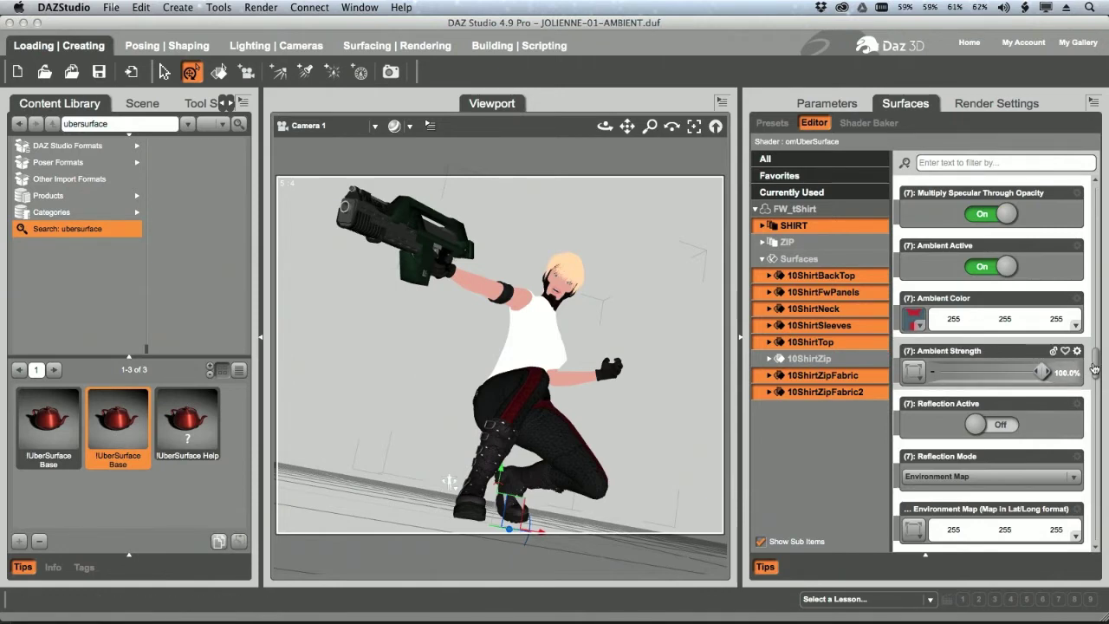
Step: Apply the Jolieene_Shirt.jpg map to the Diffuse Color of the SHIRT surfaces
scroll(1093, 368, "up", 2)
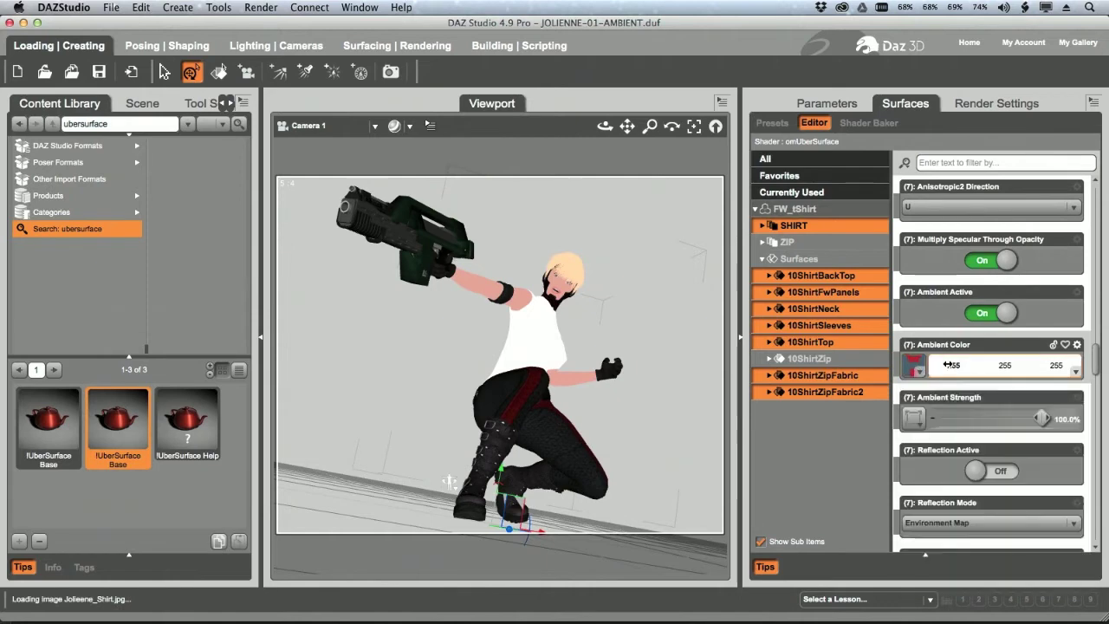
left_click_drag(1096, 364, 1098, 187)
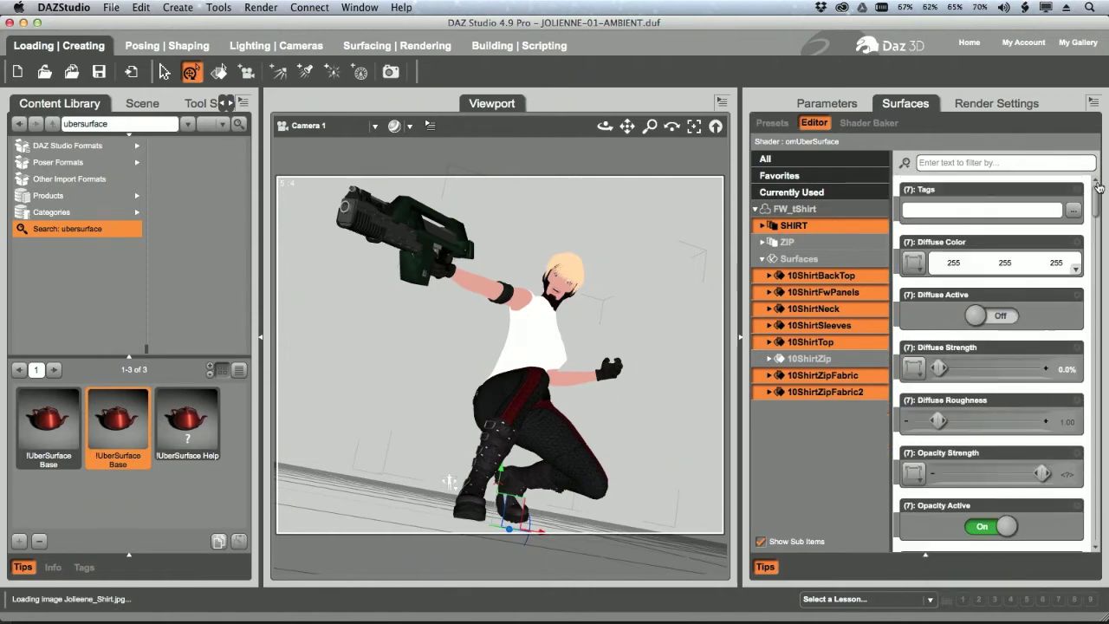
left_click(914, 261)
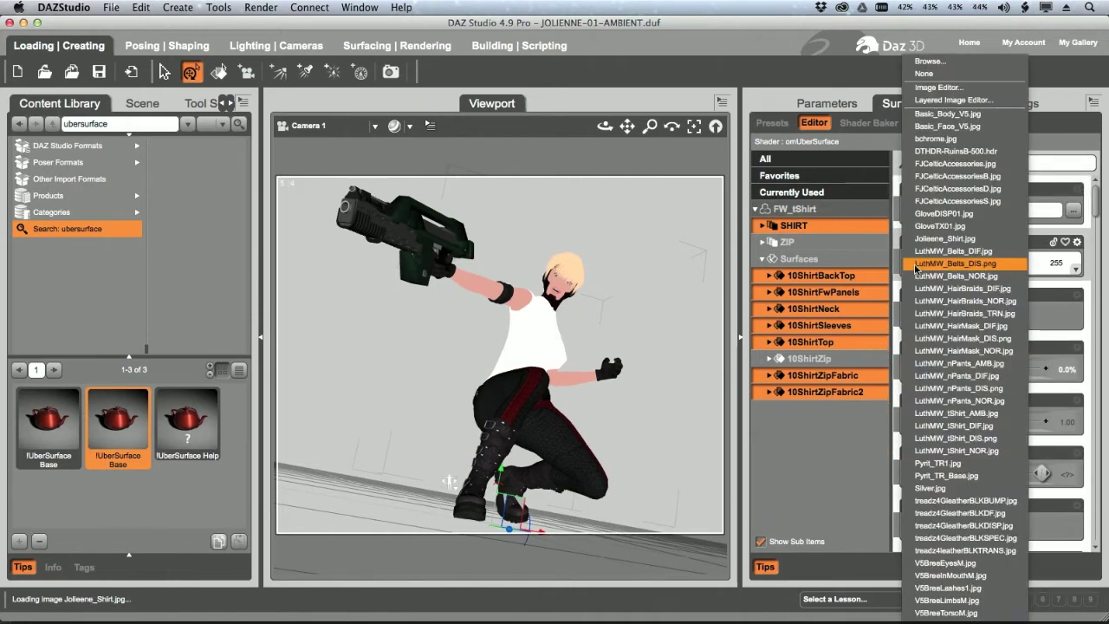
left_click(944, 239)
mouse_move(912, 276)
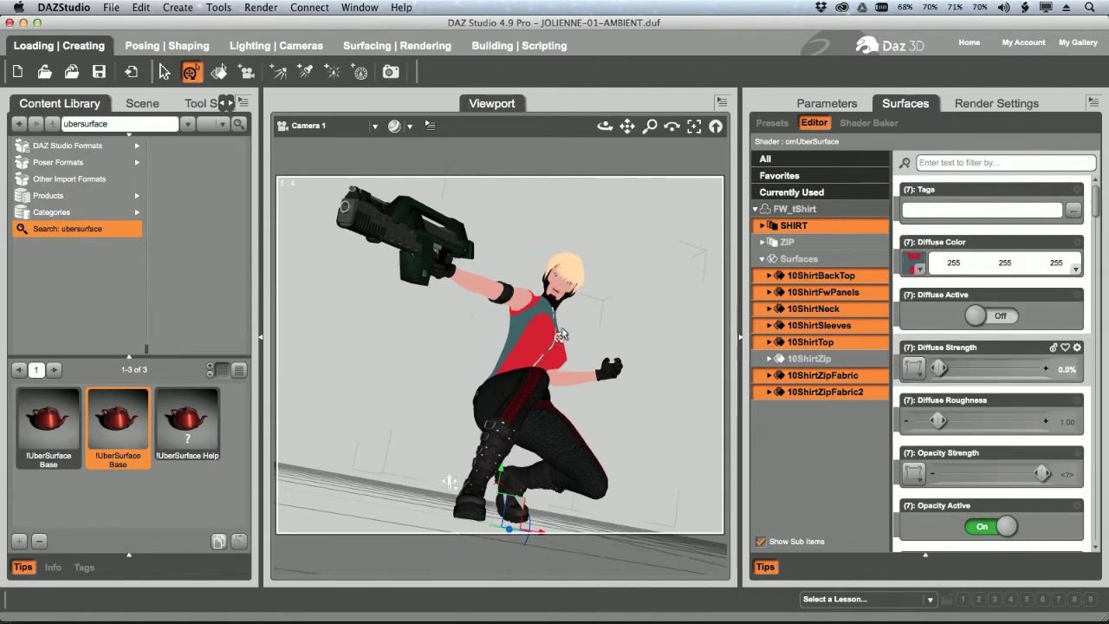
Step: Set the Ambient Color of the FW_tShirt ZIP surface to the Shirt Zipper colour from the Jolienne Colors palette
left_click(788, 242)
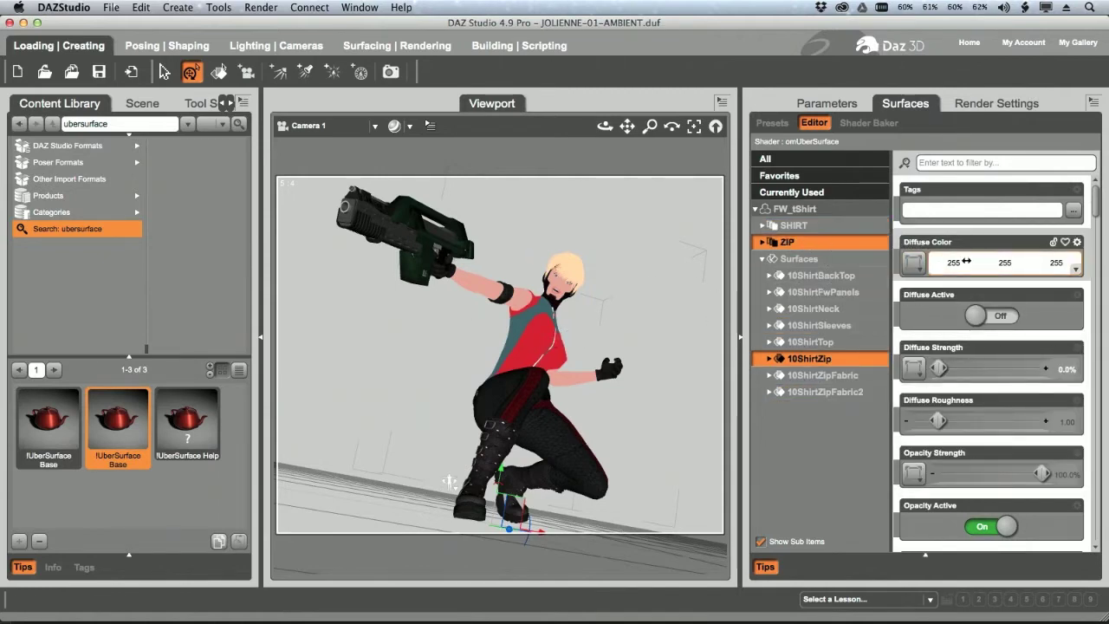
left_click_drag(1094, 208, 1067, 368)
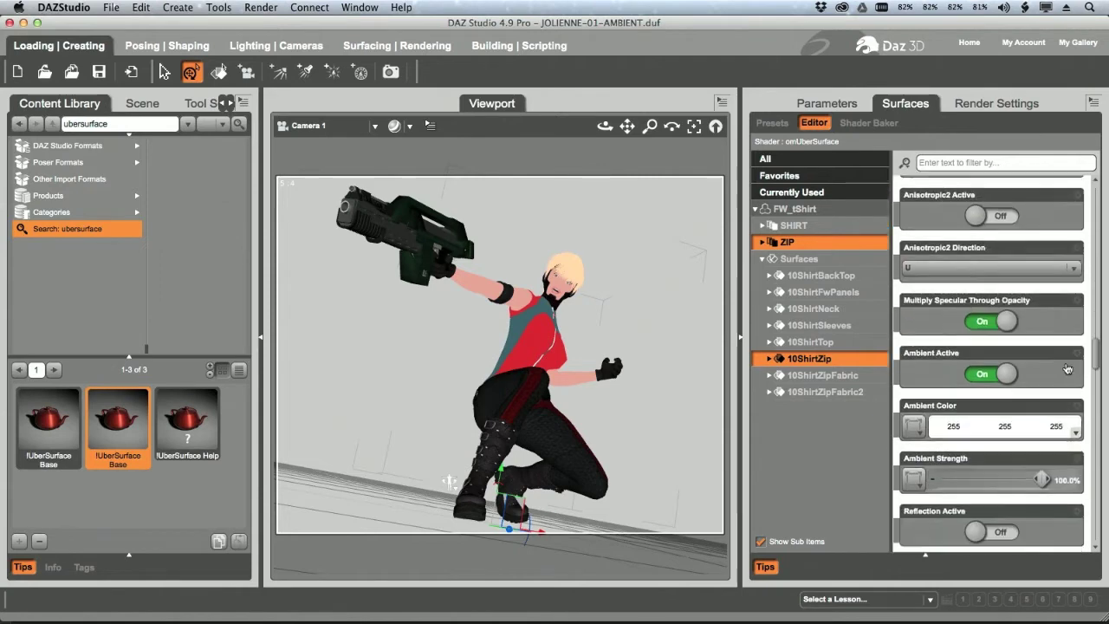
scroll(1067, 369, "down", 3)
left_click(989, 347)
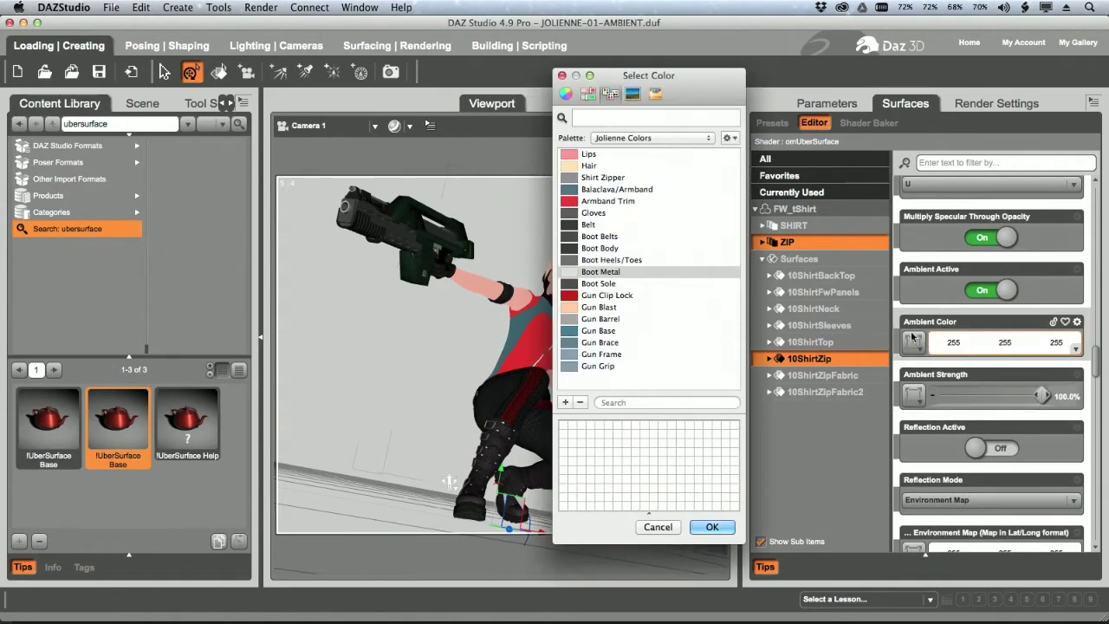
left_click(623, 177)
left_click(716, 527)
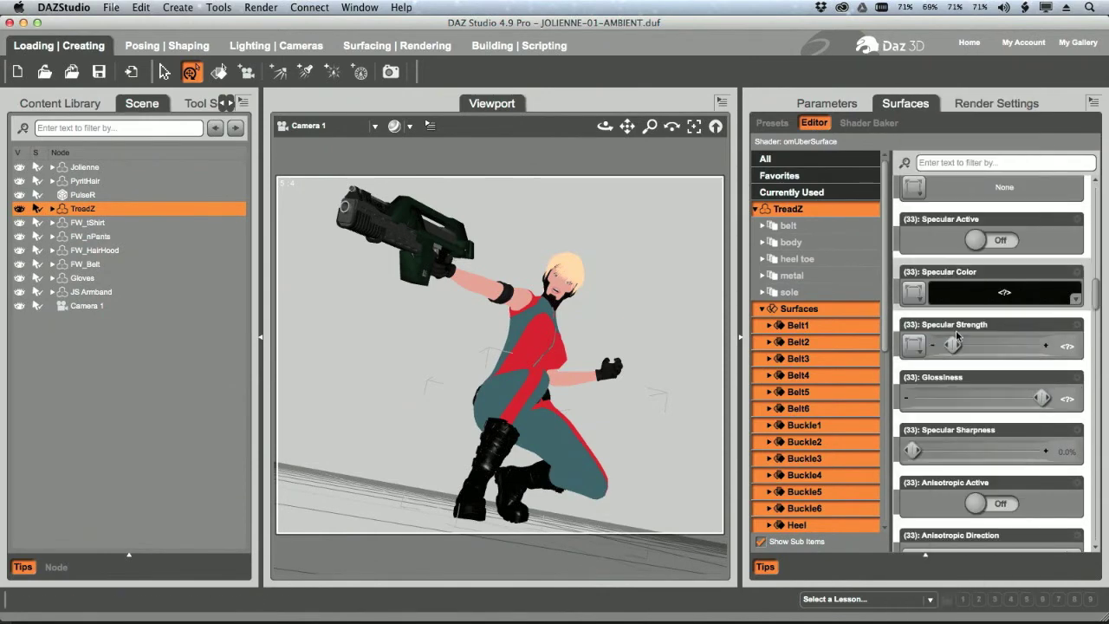
Step: Set specular strength and glossiness of the TreadZ boots to 0% and give the heel toe surfaces the palette's Boot Heels/Toes ambient colour
scroll(1082, 448, "down", 15)
scroll(1086, 373, "up", 10)
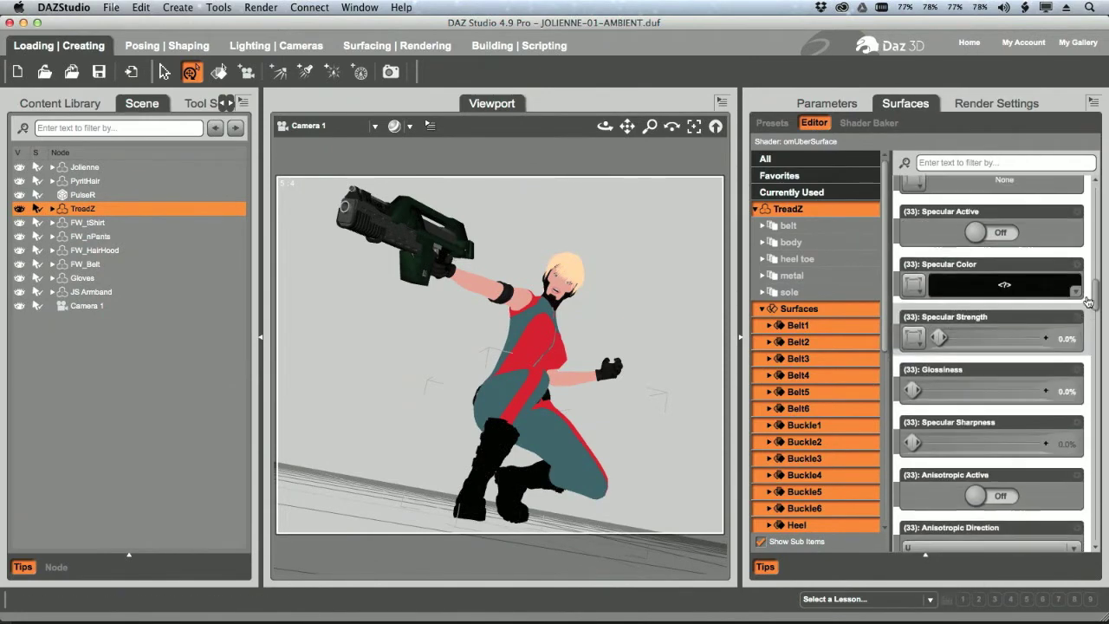
left_click(995, 287)
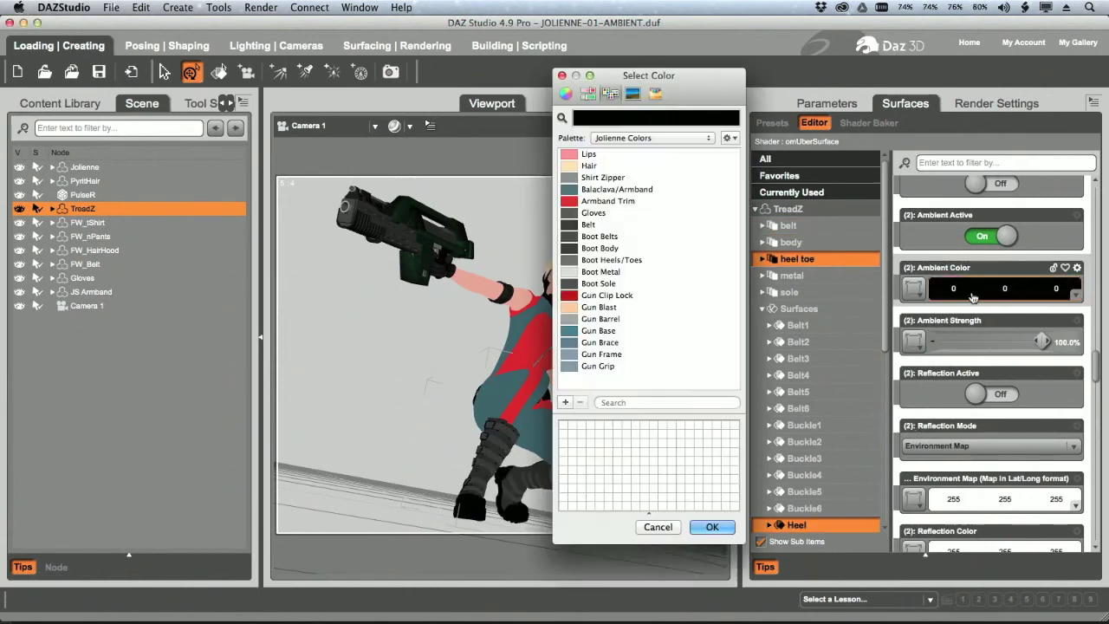
left_click(712, 527)
Step: Apply the !UberSurface Base shader to all FW_HairHood surfaces
left_click(84, 250)
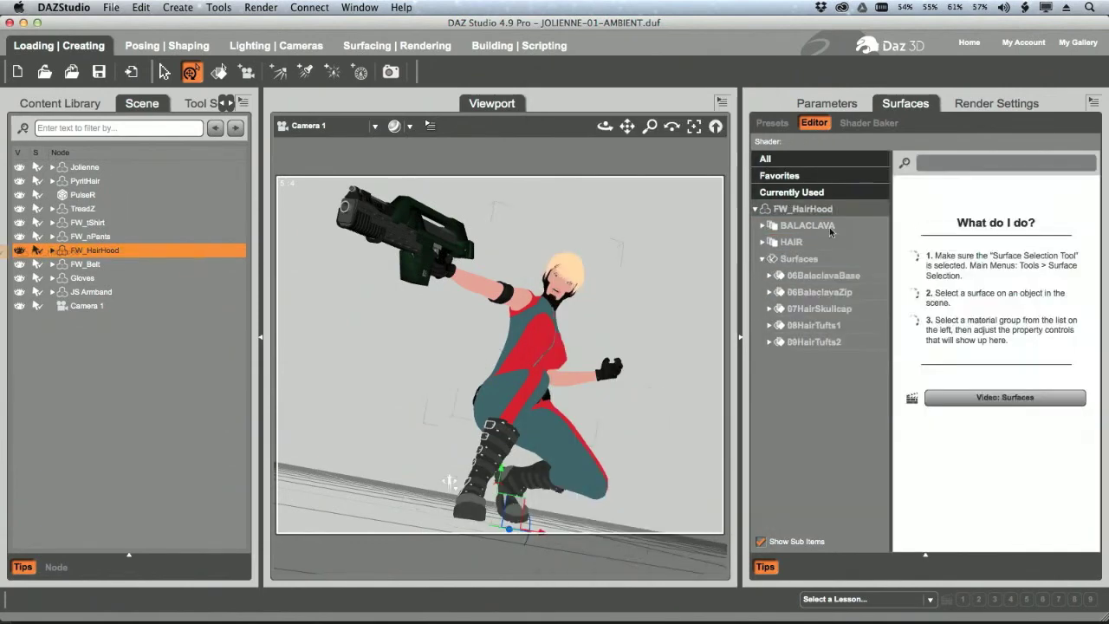
left_click(60, 103)
left_click(117, 416)
double_click(117, 416)
left_click(142, 103)
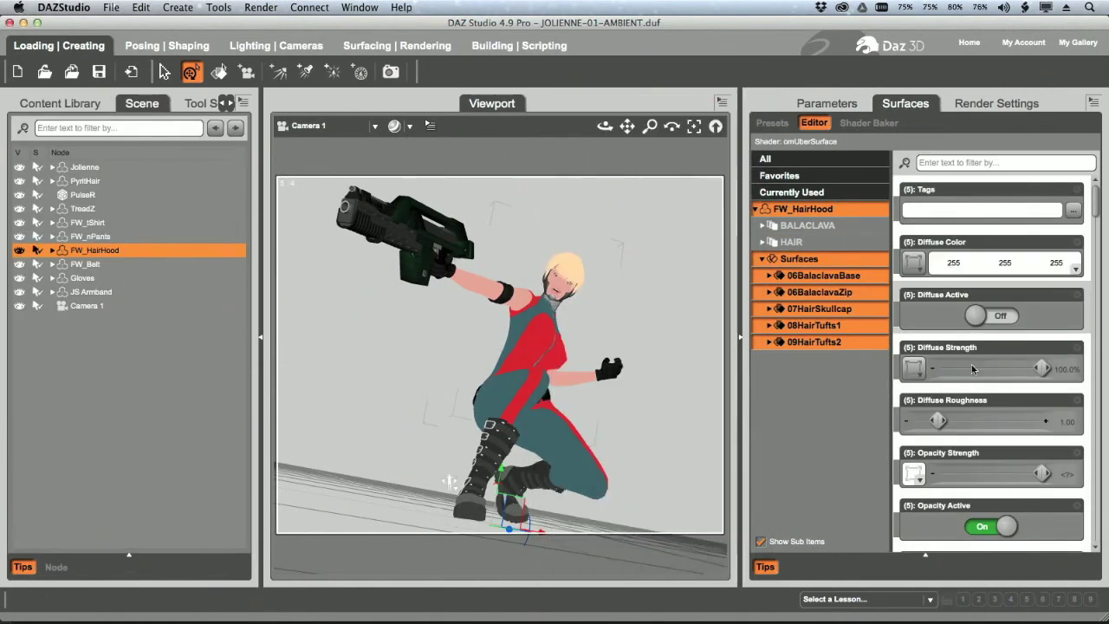
Step: Turn on ambient for the FW_HairHood surfaces at 100% strength with the colour 68, 96, 110
scroll(1087, 253, "down", 5)
scroll(1087, 252, "down", 10)
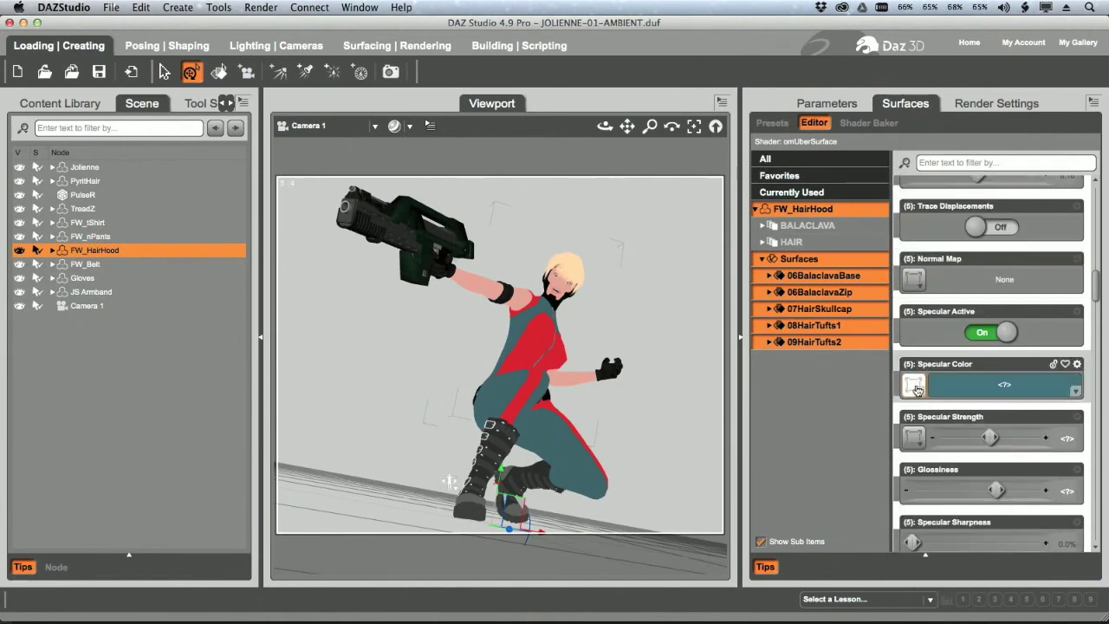
scroll(988, 364, "down", 10)
scroll(987, 364, "up", 8)
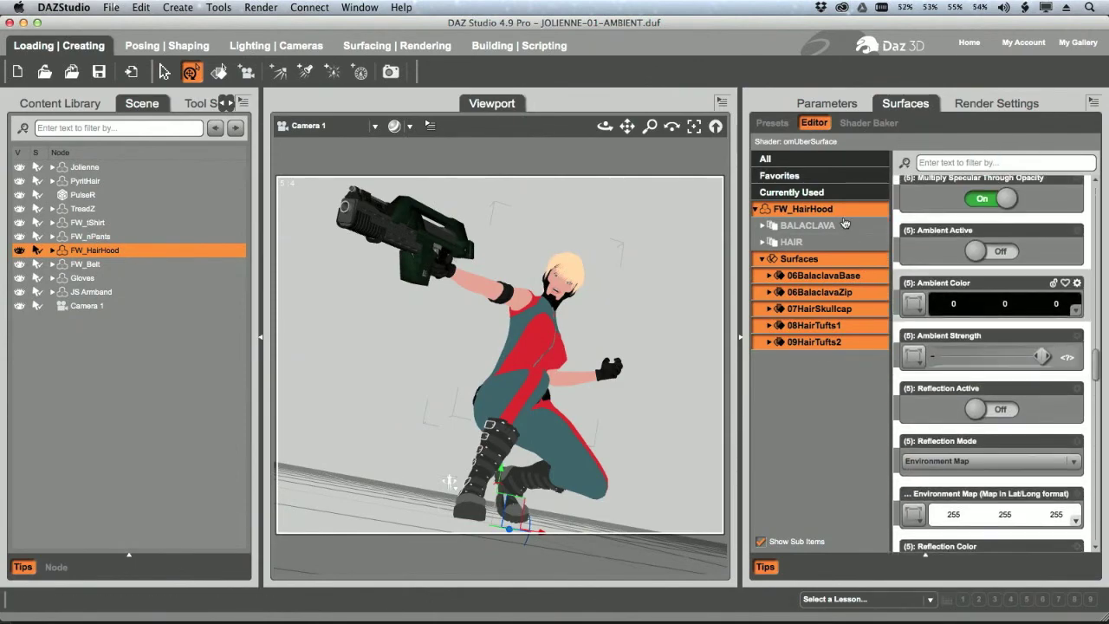
left_click(845, 225)
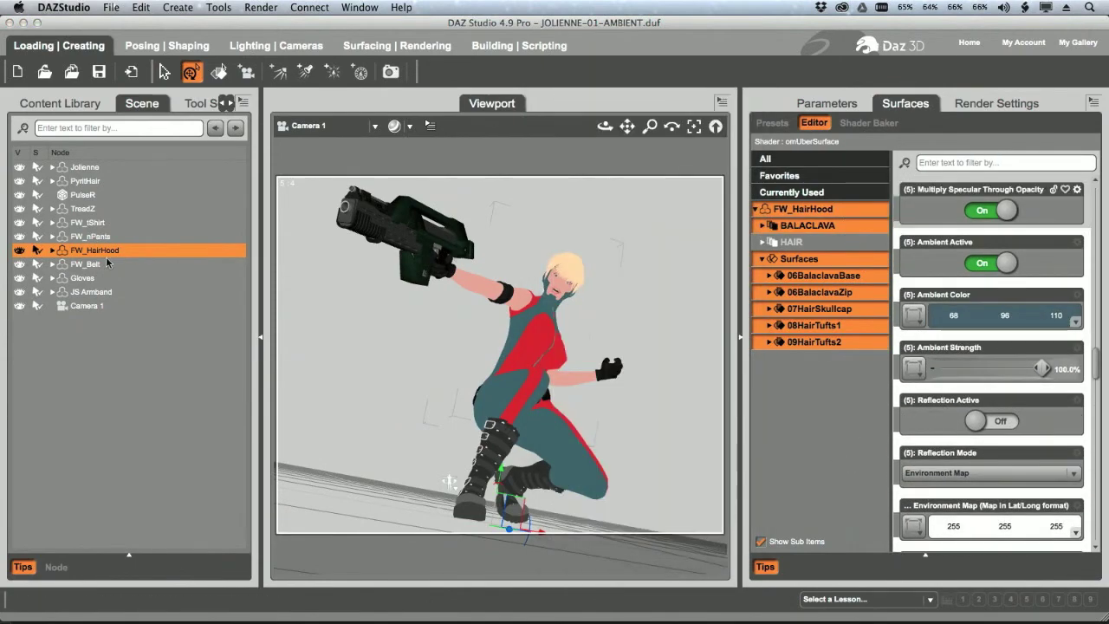
Step: Convert all FW_Belt surfaces to the UberSurface shader and turn their diffuse off at 0% strength
left_click(85, 264)
left_click(60, 103)
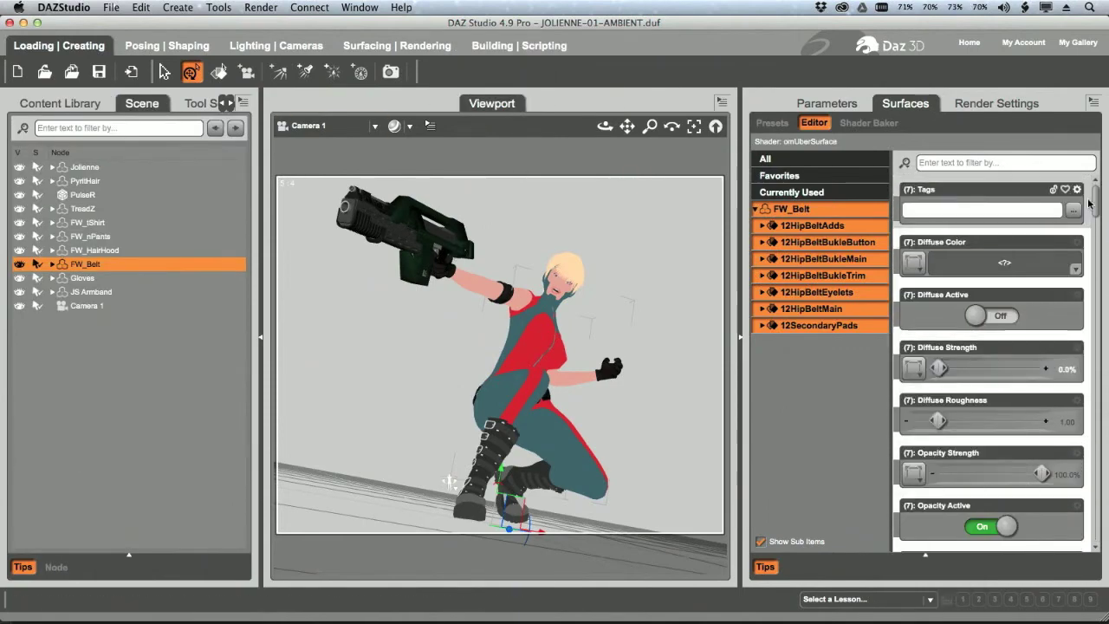
left_click(906, 188)
left_click(938, 187)
Step: Turn off specular on the FW_Belt surfaces at 0% strength and set their Ambient Color from the Jolienne Colors palette
scroll(1073, 372, "down", 10)
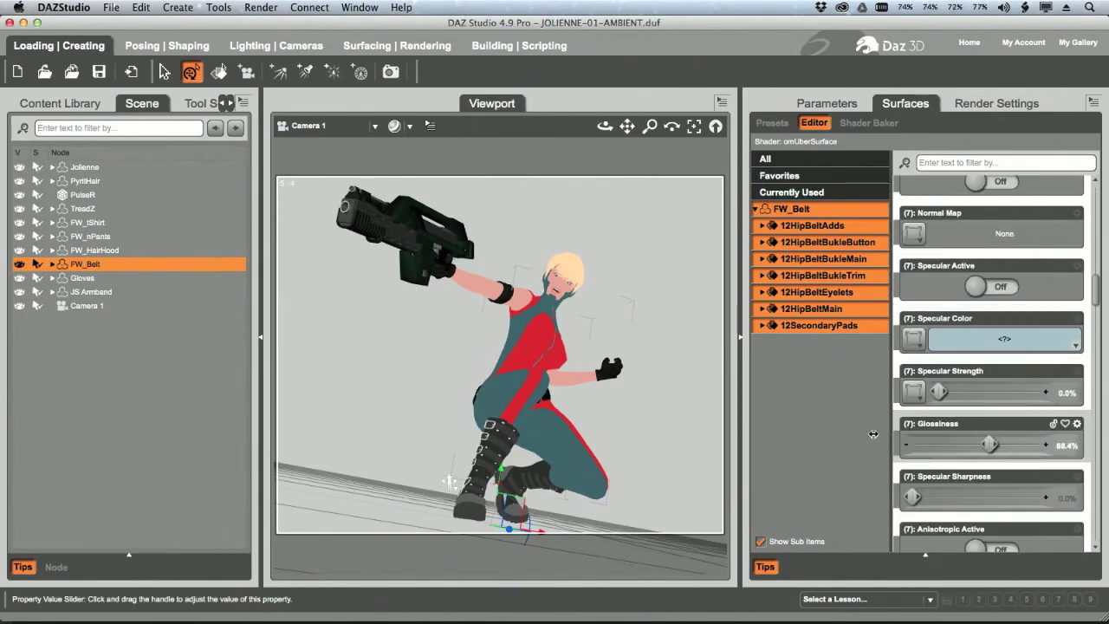
scroll(1073, 373, "down", 5)
scroll(1074, 372, "up", 8)
left_click(992, 313)
left_click(913, 364)
left_click(736, 565)
Step: Apply the !UberSurface Base shader to the Gloves surfaces and remove their Diffuse Color map
left_click(82, 277)
left_click(60, 102)
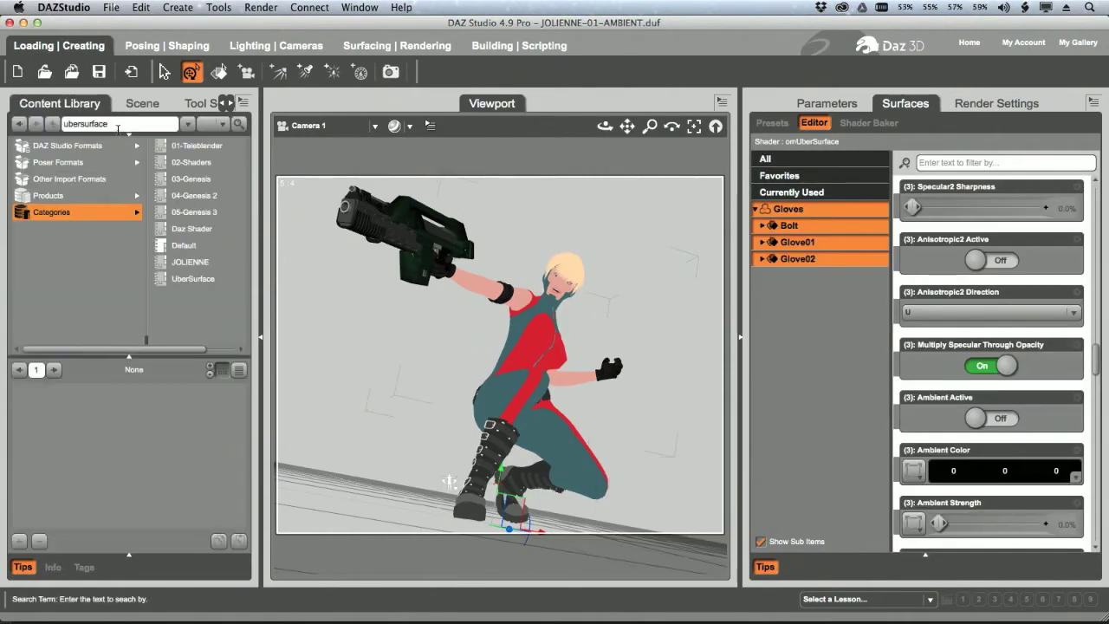
scroll(996, 346, "up", 10)
left_click(915, 257)
left_click(936, 252)
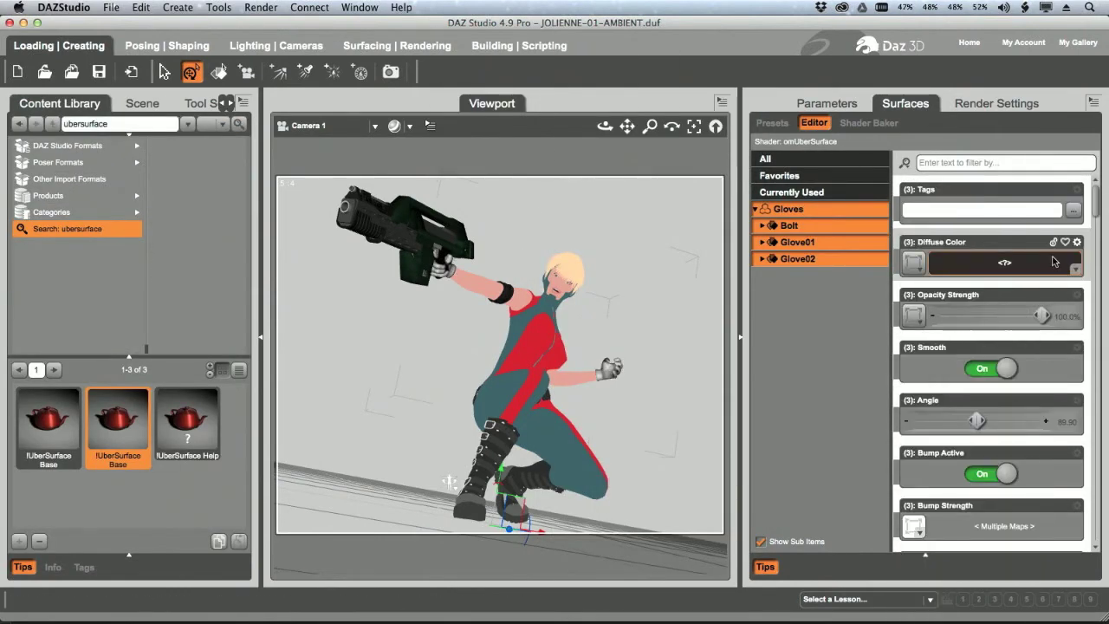
Step: Turn off bump and specular on the Gloves surfaces and give them the palette's Gloves colour as ambient
scroll(984, 232, "down", 3)
scroll(1089, 352, "down", 10)
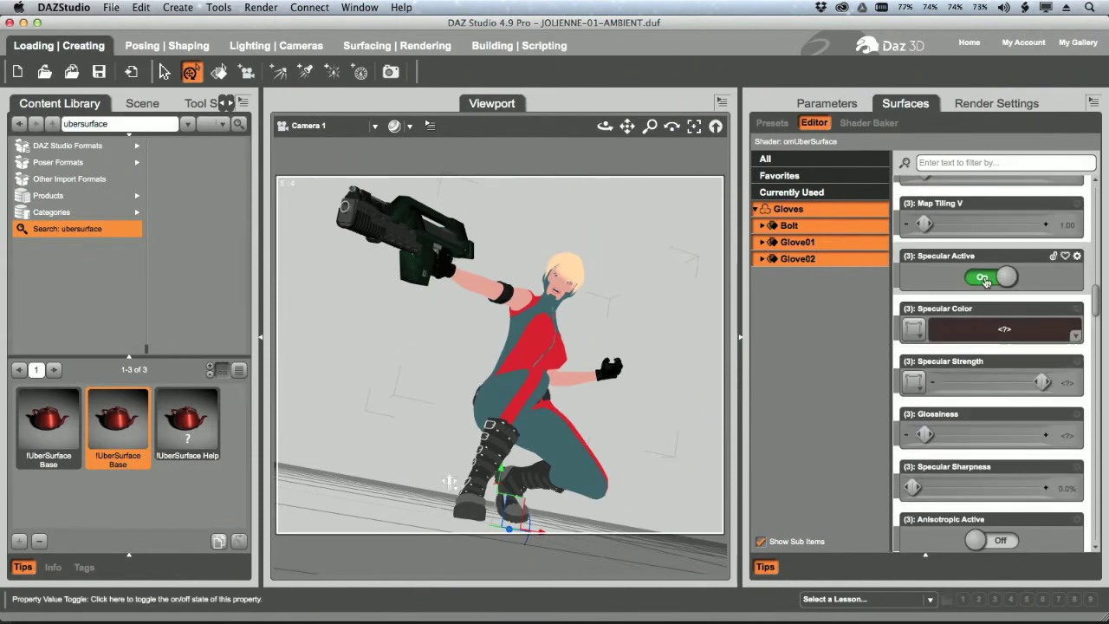
scroll(1088, 352, "down", 5)
scroll(1088, 352, "up", 5)
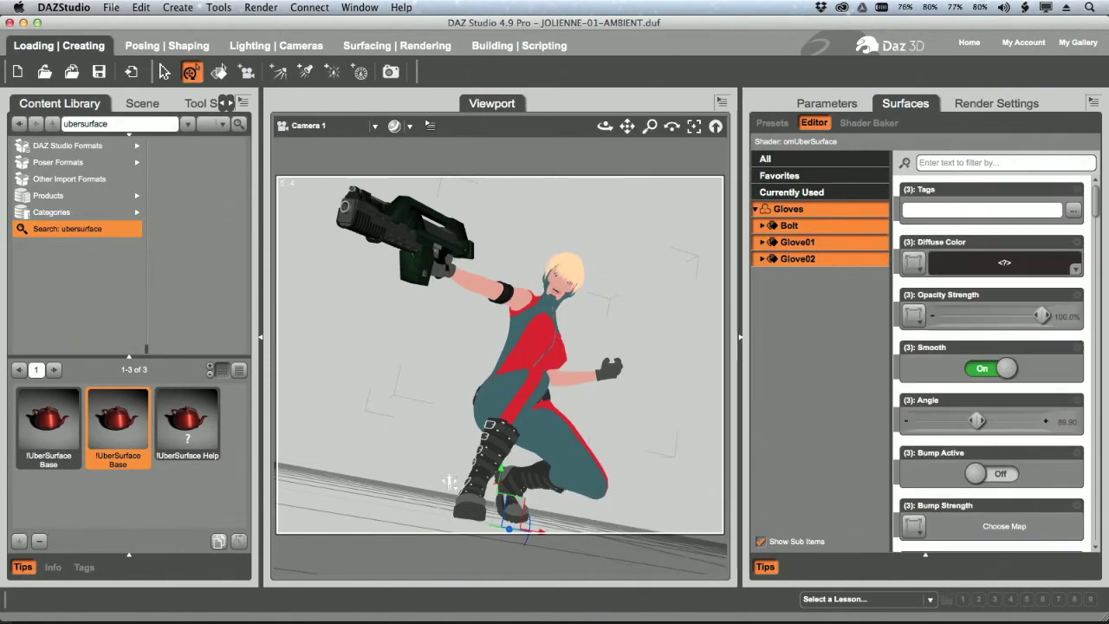
Step: Select all JS Armband surfaces, clear their Diffuse Color map and turn diffuse off
left_click(142, 102)
left_click(91, 291)
left_click(830, 209)
left_click(916, 235)
left_click(941, 268)
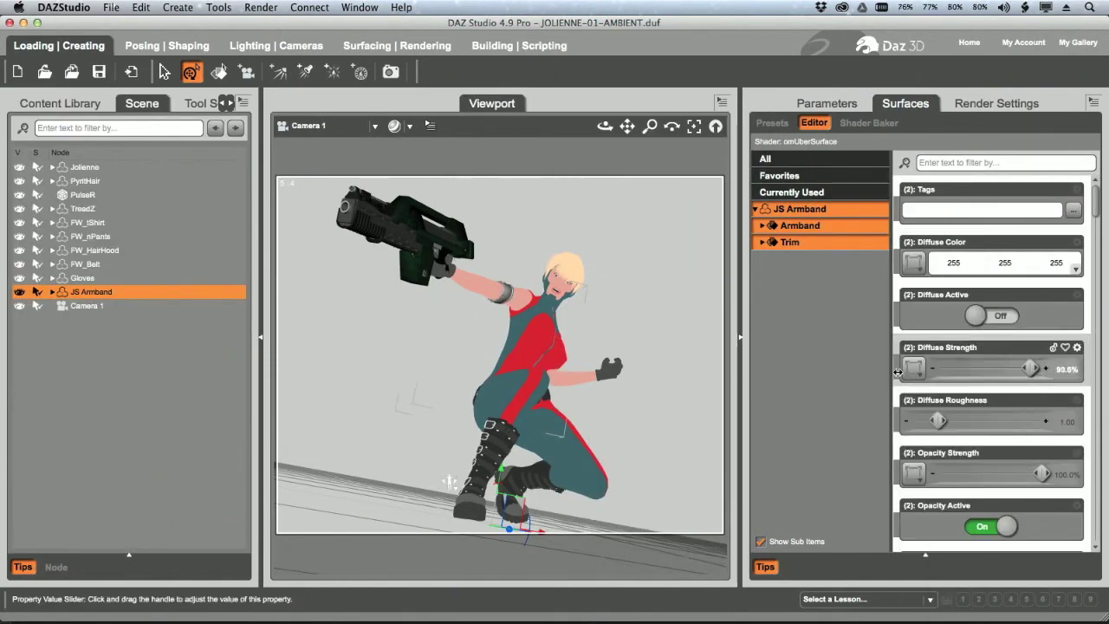
Step: Turn on ambient at 100% for JS Armband, with Balaclava/Armband colour on the Armband surface and Armband Trim colour on the Trim
scroll(1094, 245, "down", 5)
left_click_drag(1094, 246, 1097, 346)
left_click(800, 225)
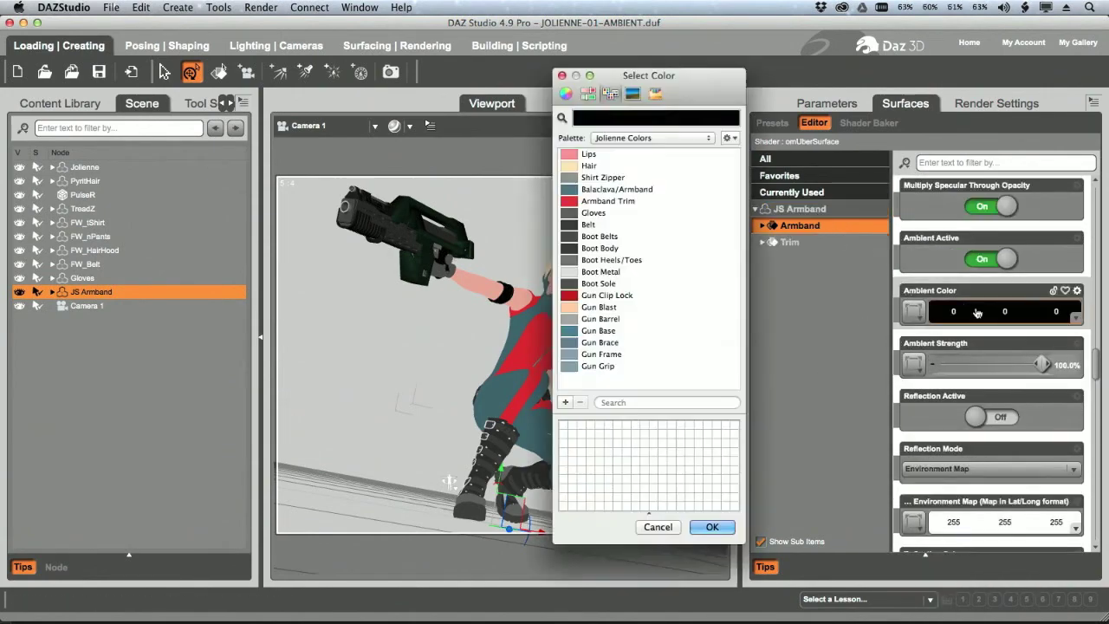
left_click(793, 242, "shift")
Step: Give the PulseR gun surfaces UberSurface ambient materials in the palette's gun colours and render the scene
left_click(82, 194)
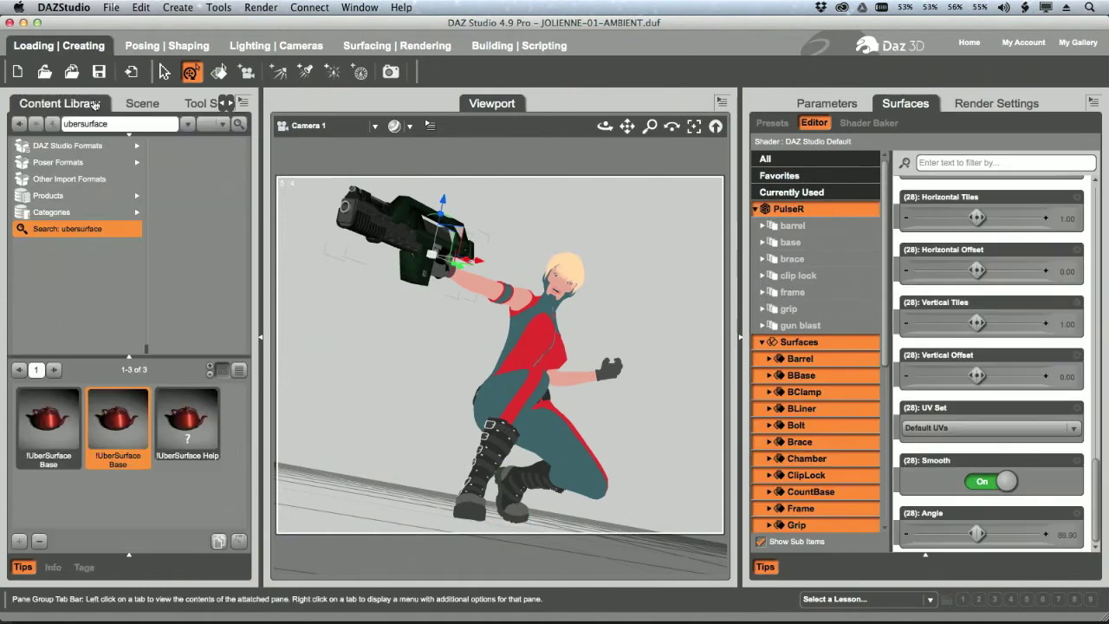
left_click(60, 103)
left_click(138, 111)
left_click_drag(1095, 186, 1097, 391)
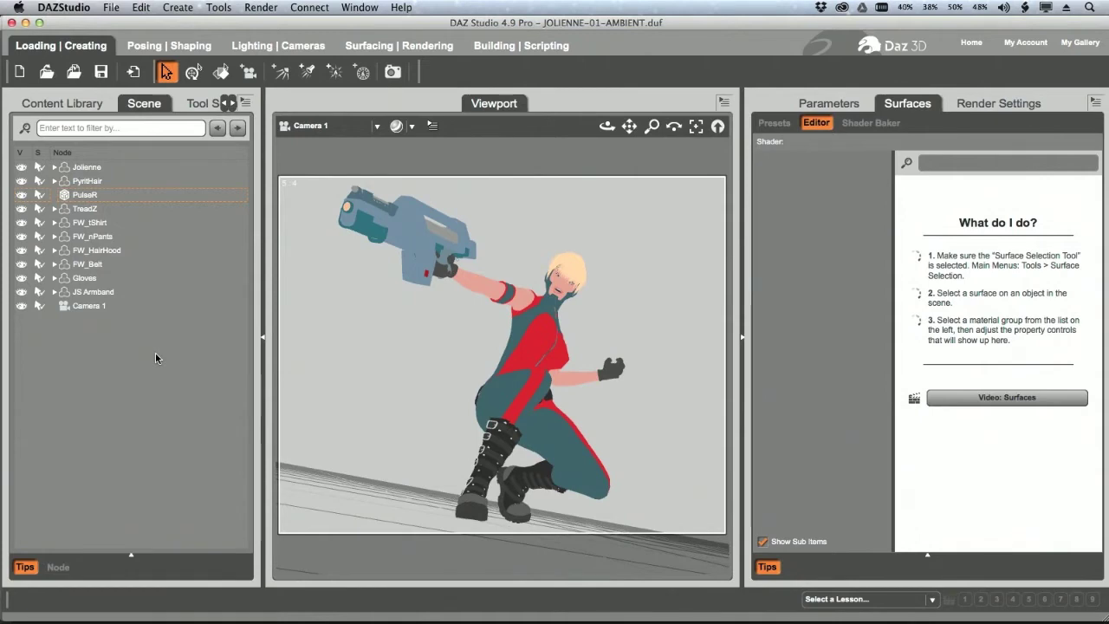
key("super+r")
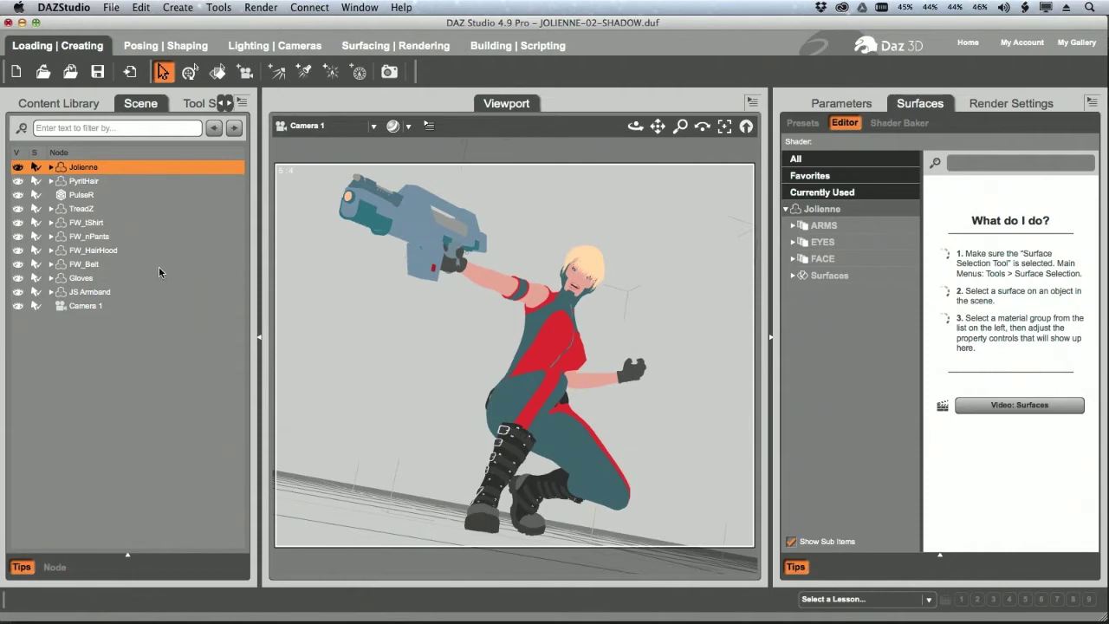
Step: Expand the whole scene hierarchy and select every node from Jolienne through the JS Armband's rForeArm, leaving out Camera 1
left_click(241, 102)
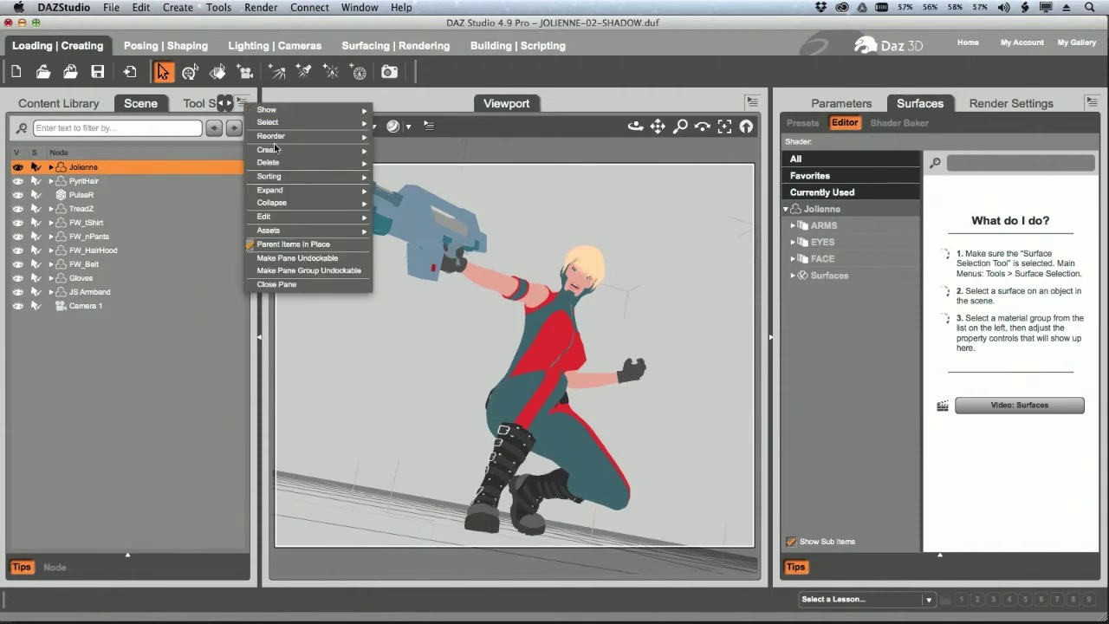
mouse_move(301, 191)
left_click(392, 192)
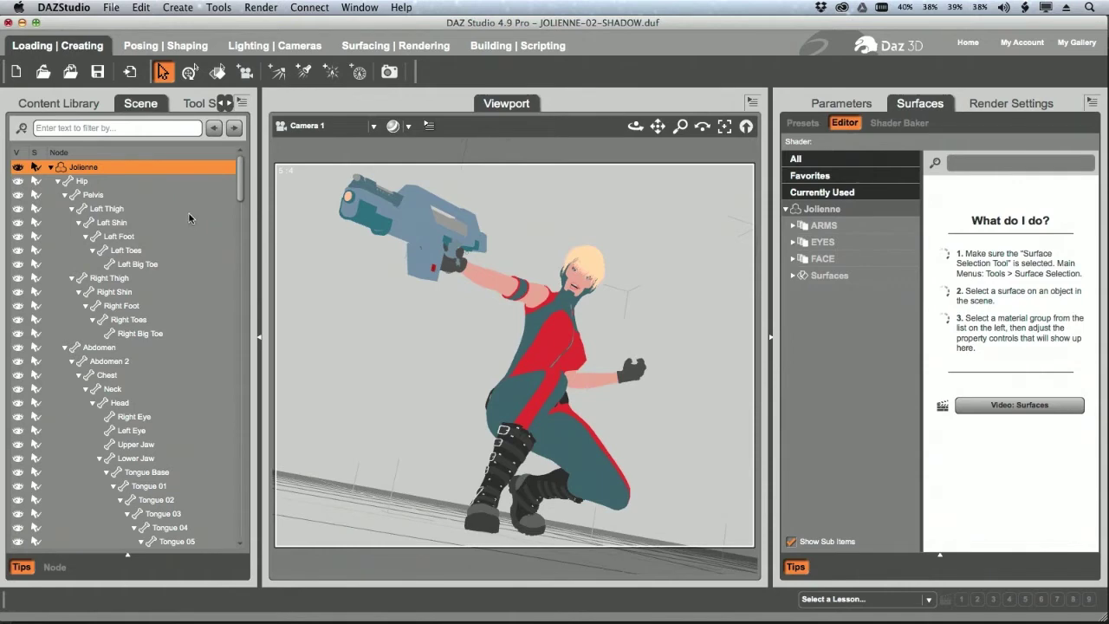
left_click_drag(241, 192, 164, 526)
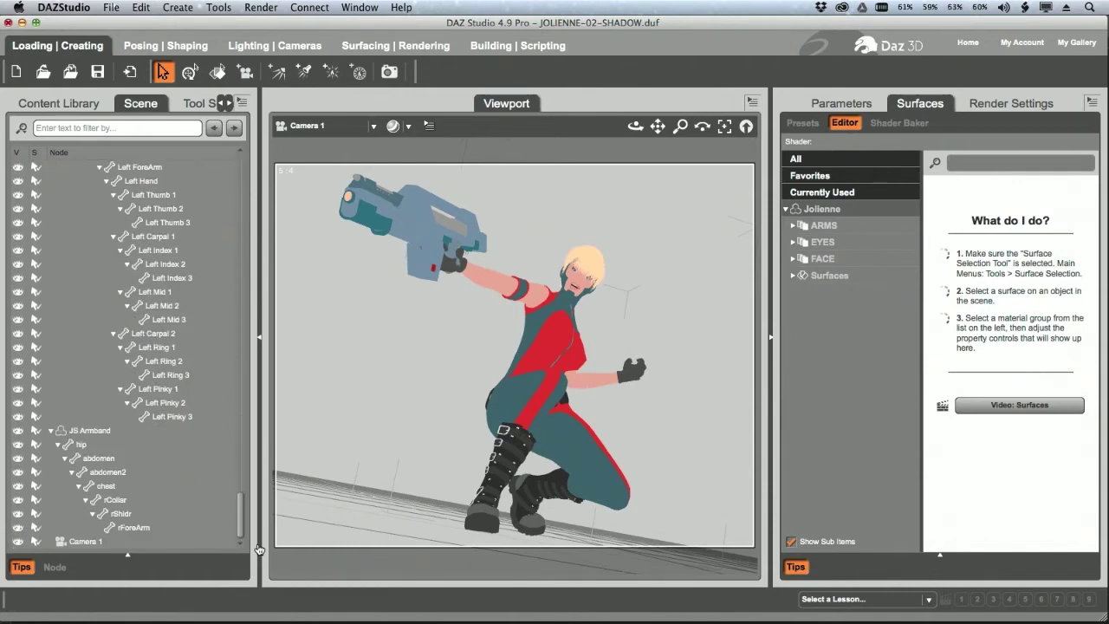
left_click(164, 526, "shift")
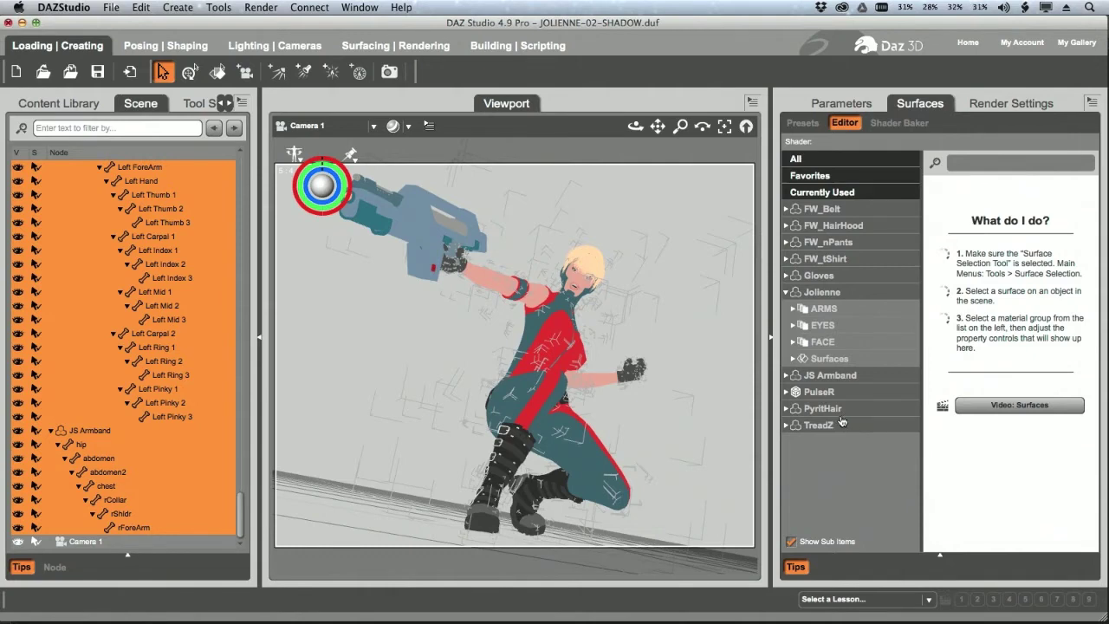
Step: Select the surfaces of all items from FW_Belt to TreadZ, remove their Diffuse Color maps and set the colour to white
left_click(856, 213)
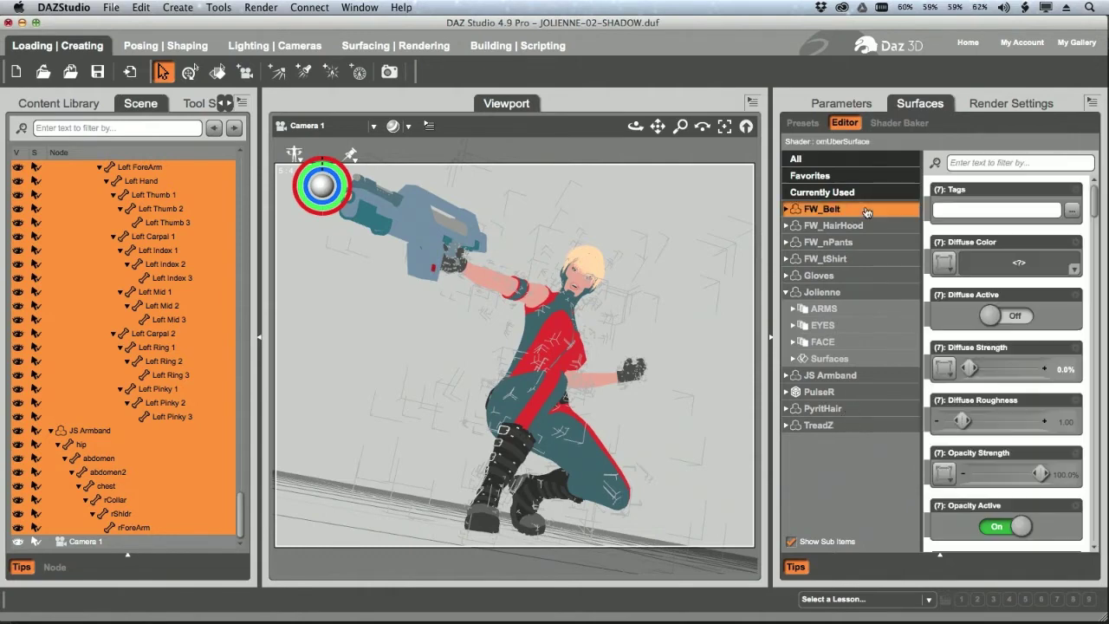
left_click(859, 430, "shift")
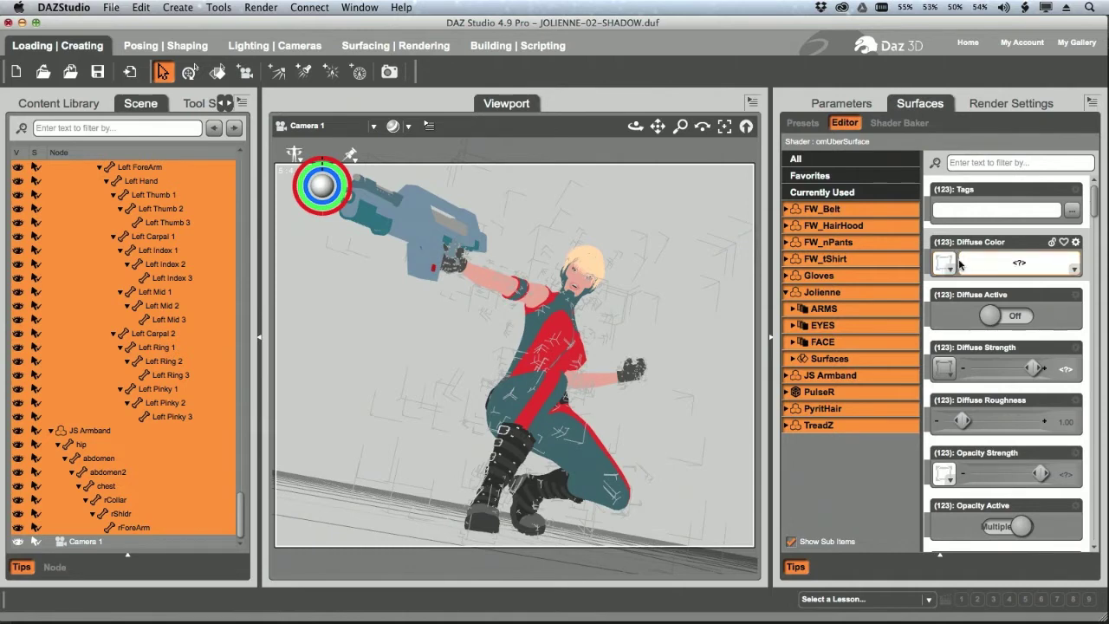
left_click(947, 266)
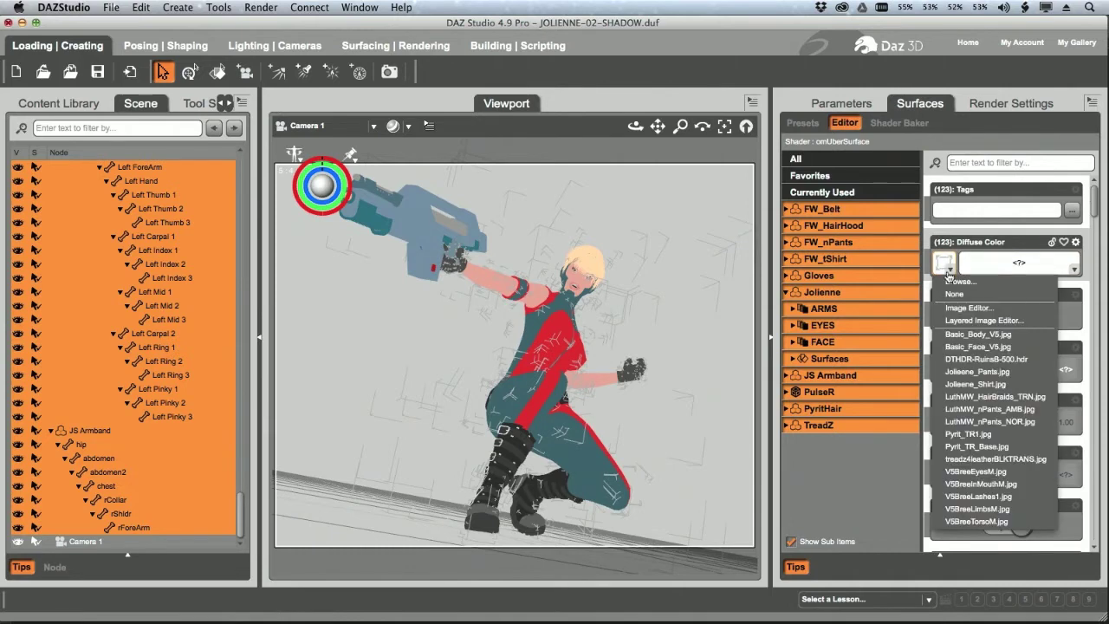
left_click(954, 294)
left_click(993, 268)
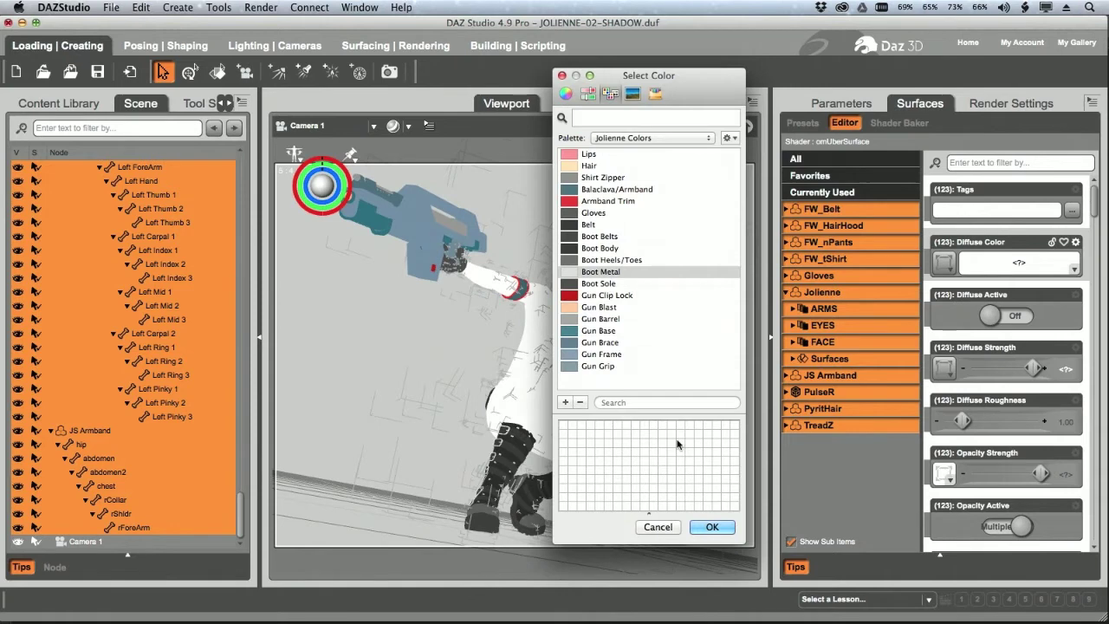
left_click(712, 526)
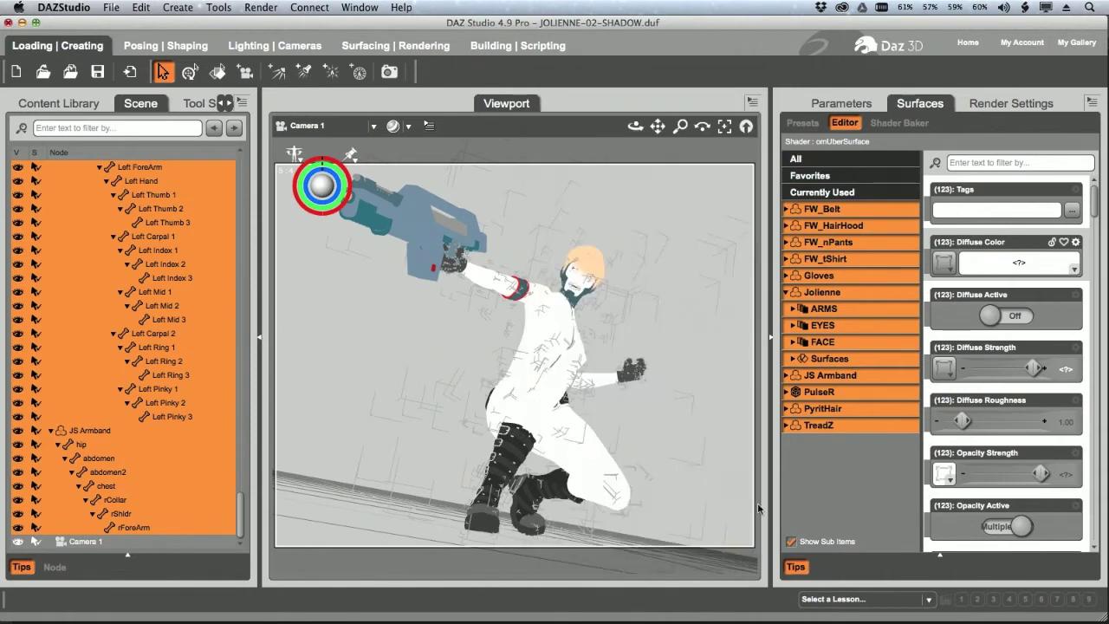
Step: Set Diffuse Strength to 0% and clear the Normal Map on all selected surfaces
left_click_drag(1036, 368, 1033, 368)
left_click_drag(922, 369, 913, 369)
scroll(1094, 224, "down", 3)
left_click_drag(1094, 224, 1087, 289)
left_click(950, 344)
left_click(951, 371)
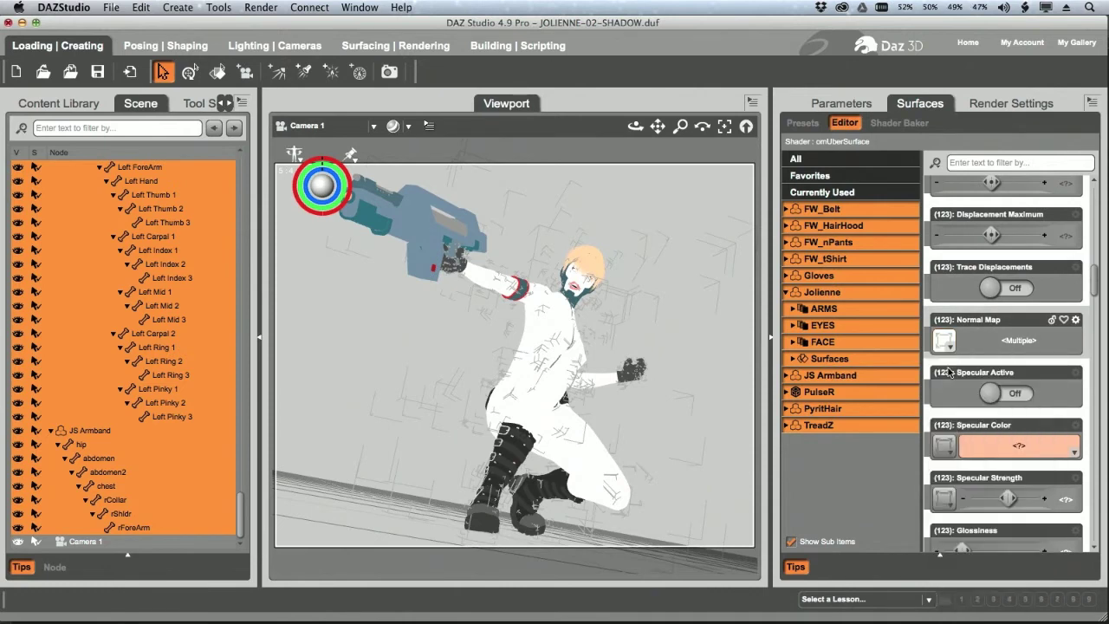
Step: Turn off Ambient Active on all selected surfaces, remove the Ambient Color maps and set Ambient Strength to 0%
left_click_drag(1093, 291, 1093, 312)
scroll(1031, 243, "up", 3)
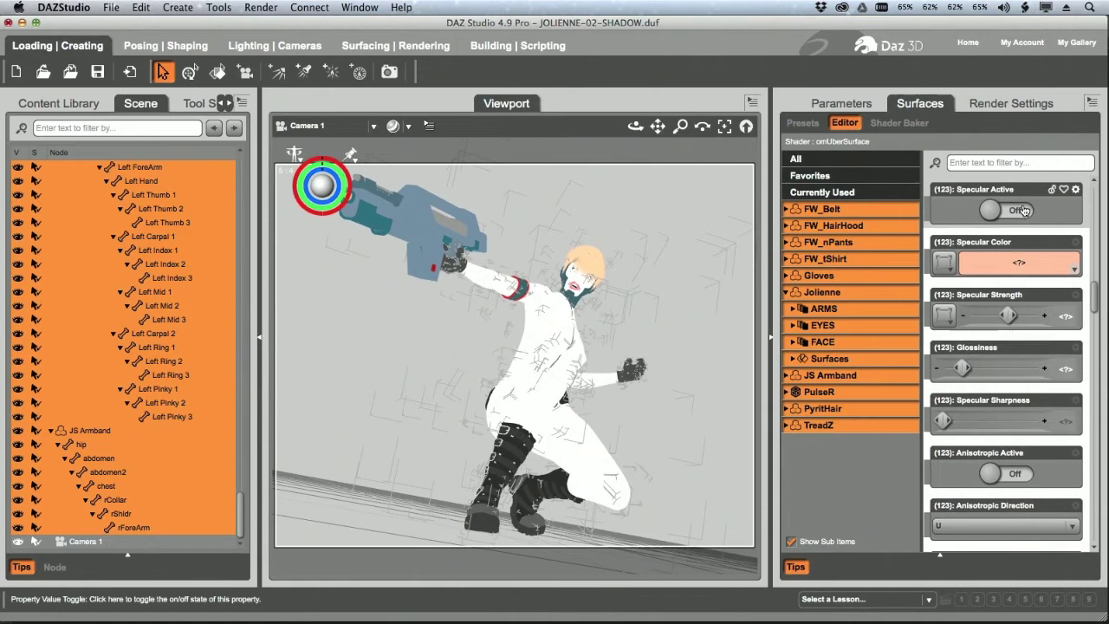
left_click_drag(1094, 299, 1066, 367)
left_click(1005, 343)
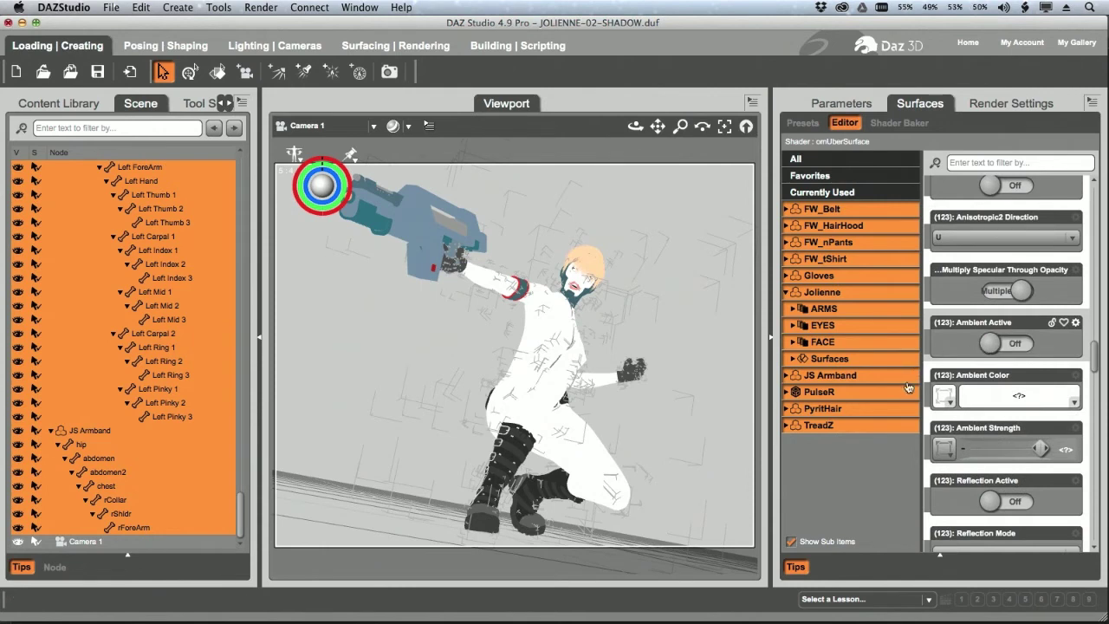
left_click(944, 397)
left_click(950, 394)
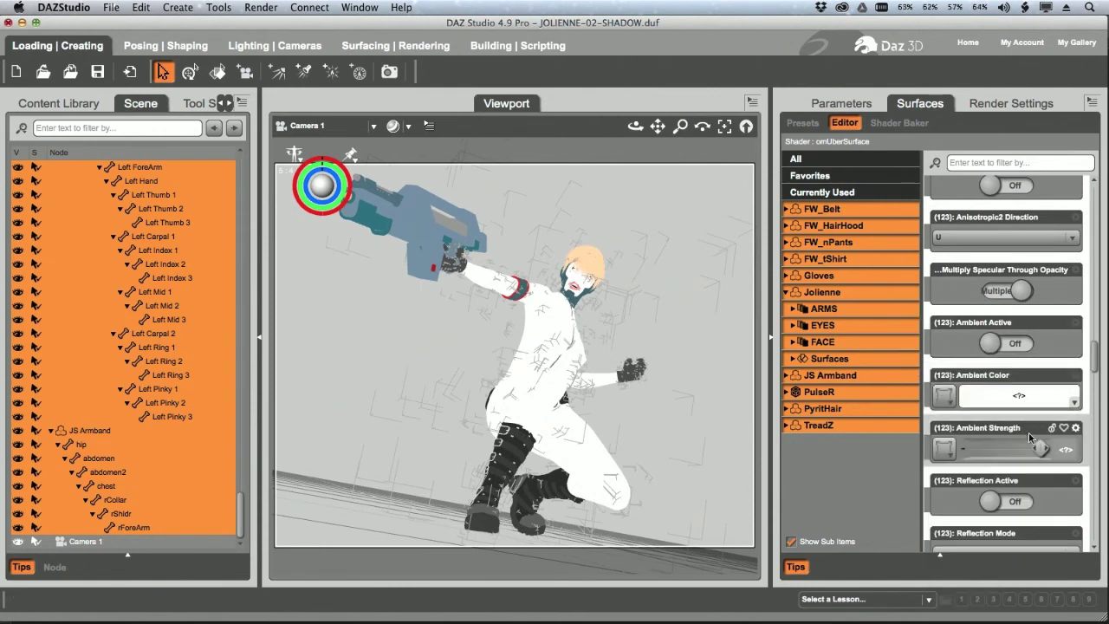
left_click_drag(1032, 446, 884, 449)
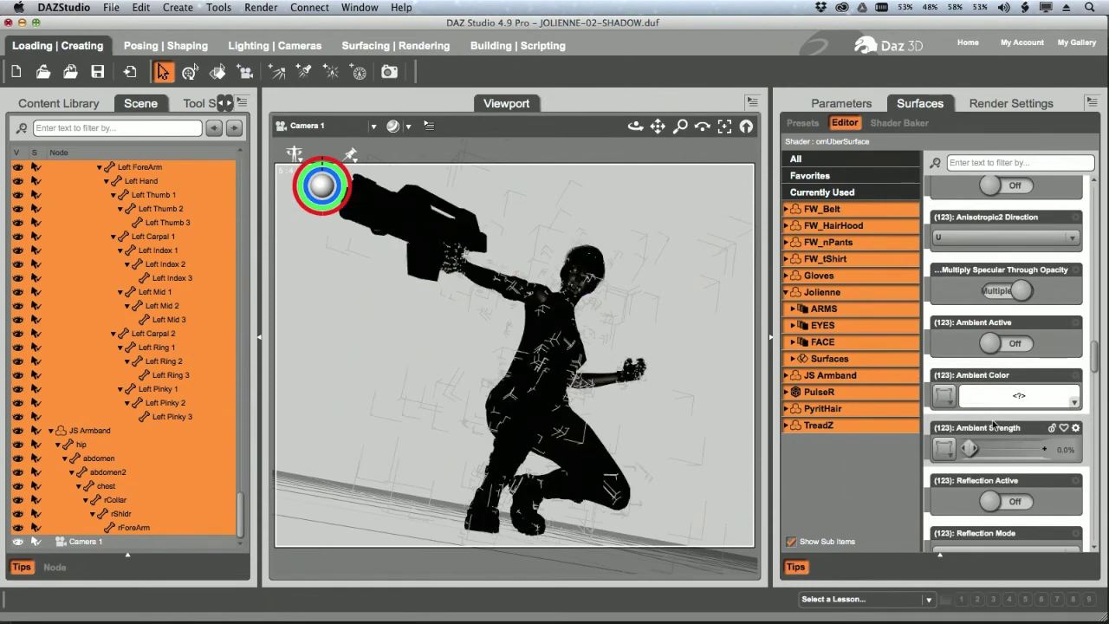
Step: Clear the Reflection Strength map on all selected surfaces and review the remaining properties back up to Diffuse Color
left_click_drag(1096, 371, 1096, 402)
left_click(945, 382)
left_click(953, 364)
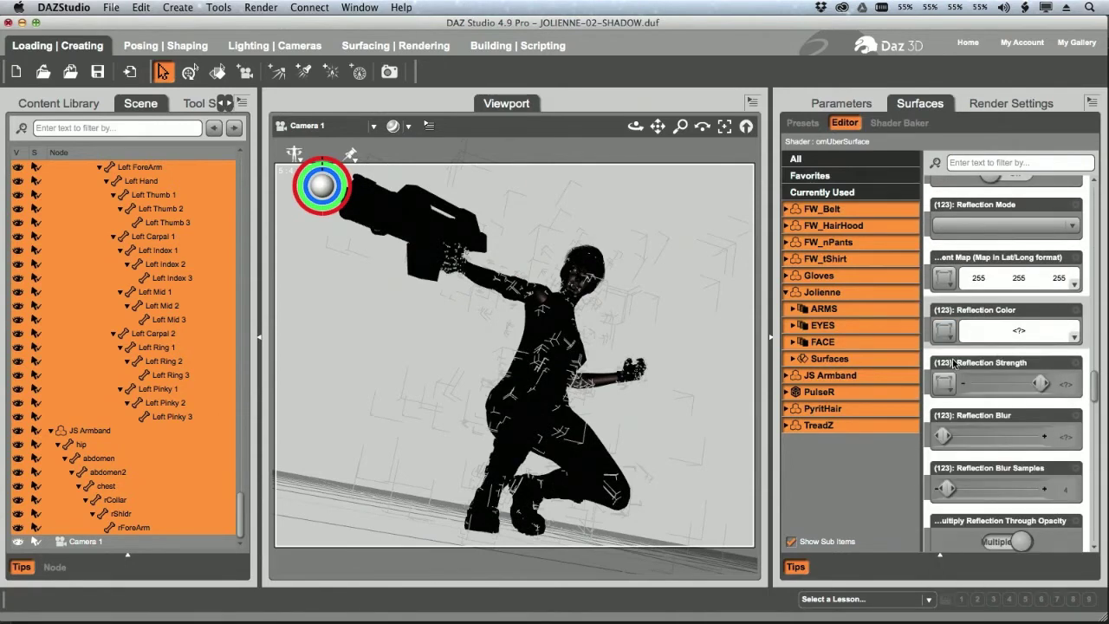
left_click_drag(1091, 391, 1070, 493)
scroll(1070, 494, "down", 10)
scroll(1081, 437, "up", 10)
scroll(1088, 379, "up", 2)
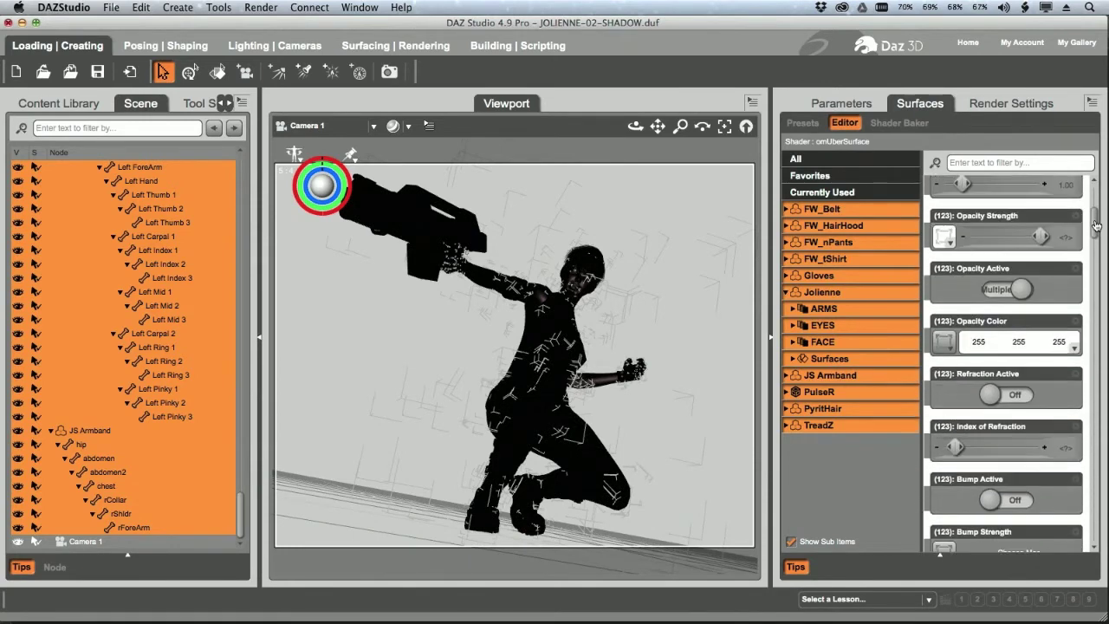
left_click_drag(1096, 221, 1096, 210)
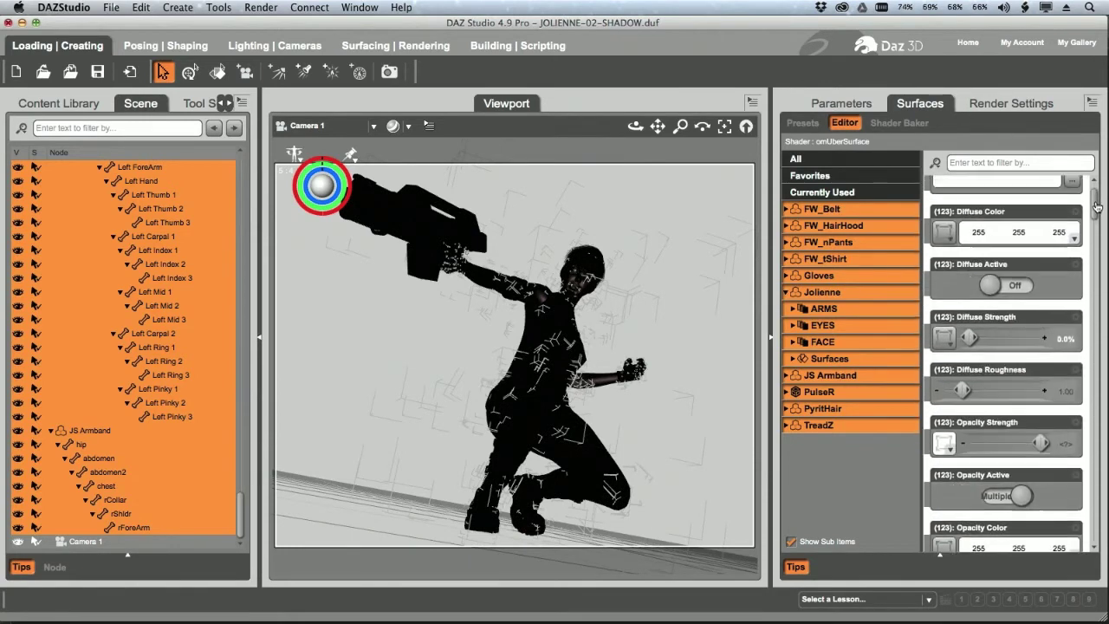
Step: Set Specular Color to white, Specular Strength to 100% and Glossiness to 0% on all selected surfaces
scroll(1088, 251, "down", 5)
scroll(1083, 258, "down", 1)
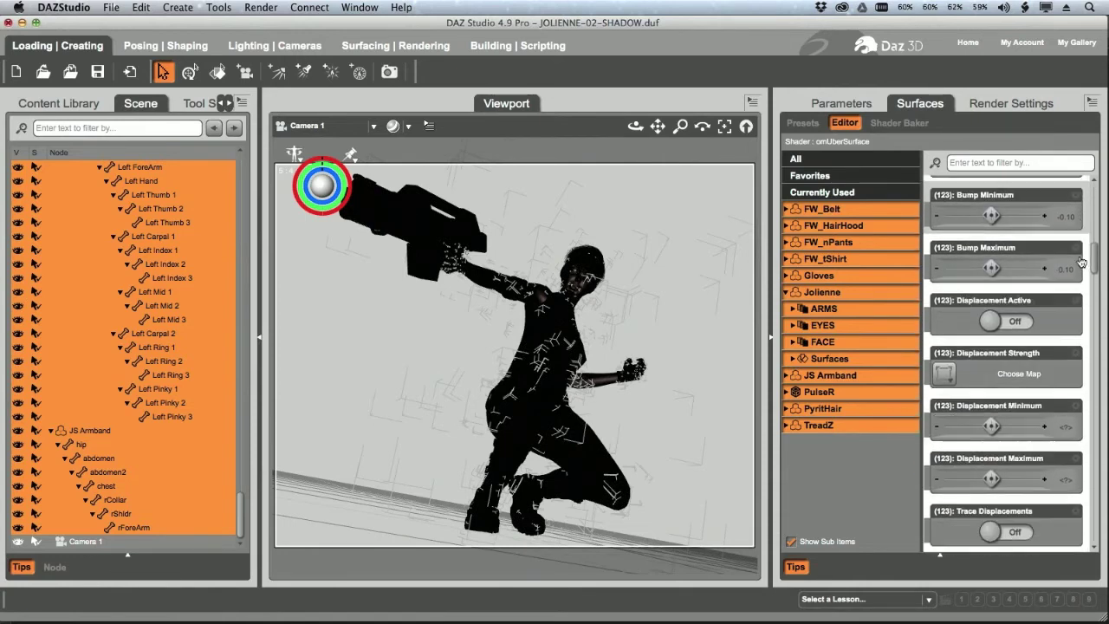
scroll(1031, 347, "down", 1)
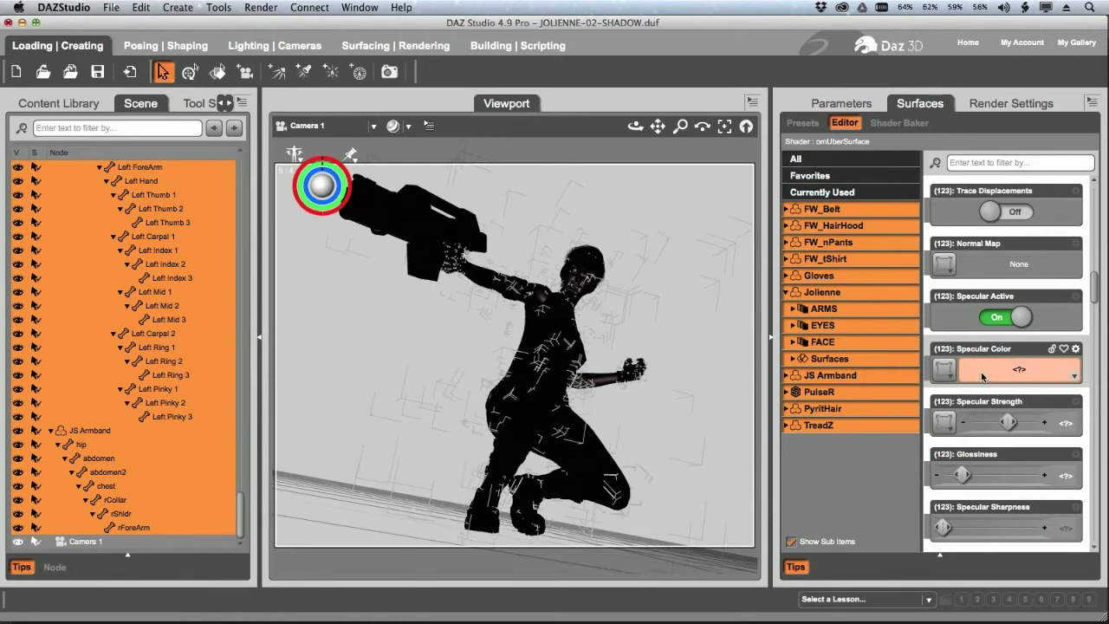
left_click(993, 377)
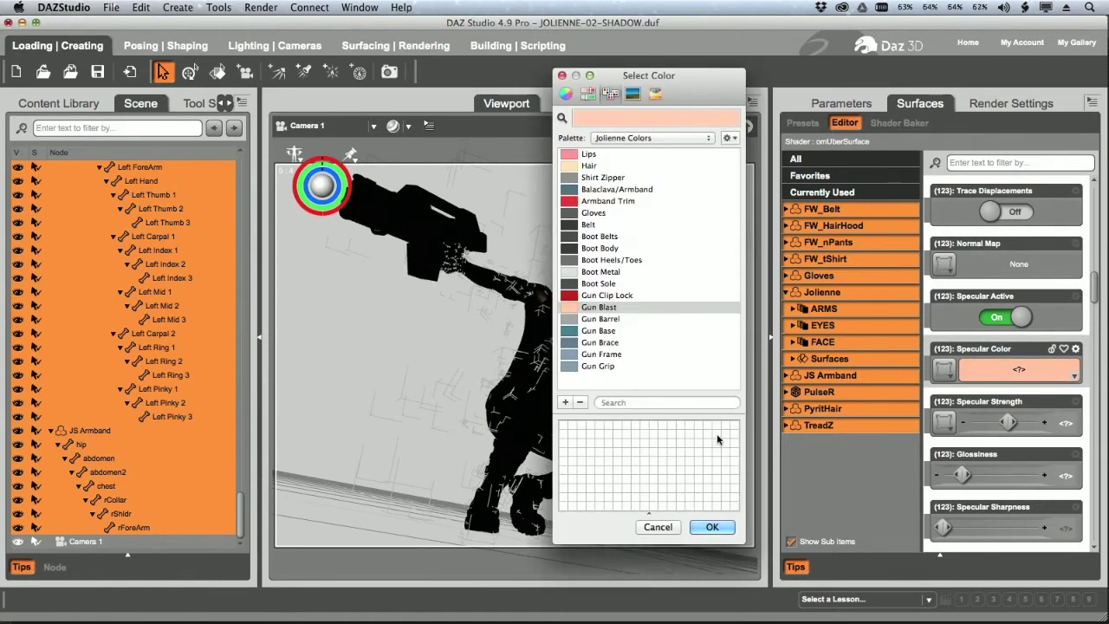
left_click(714, 527)
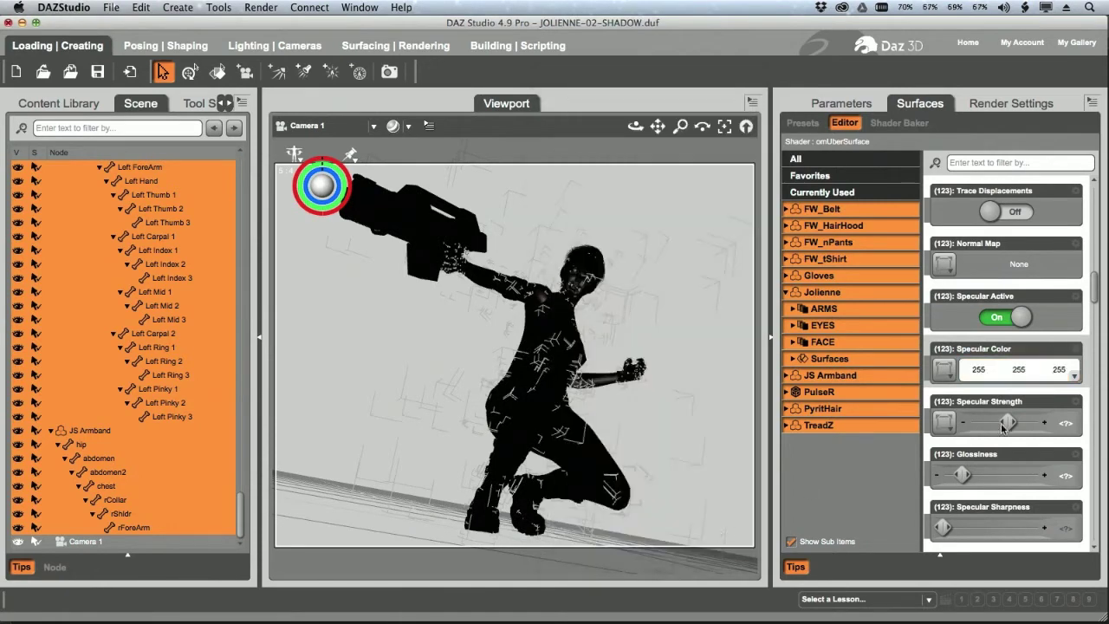
left_click_drag(1070, 423, 1099, 423)
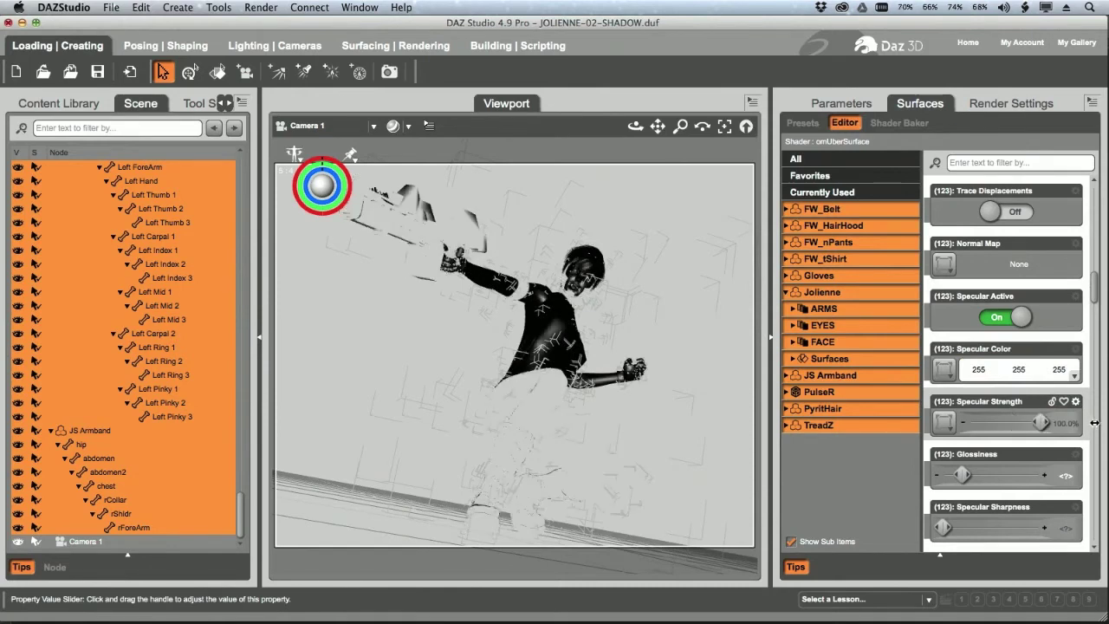
left_click_drag(962, 475, 835, 476)
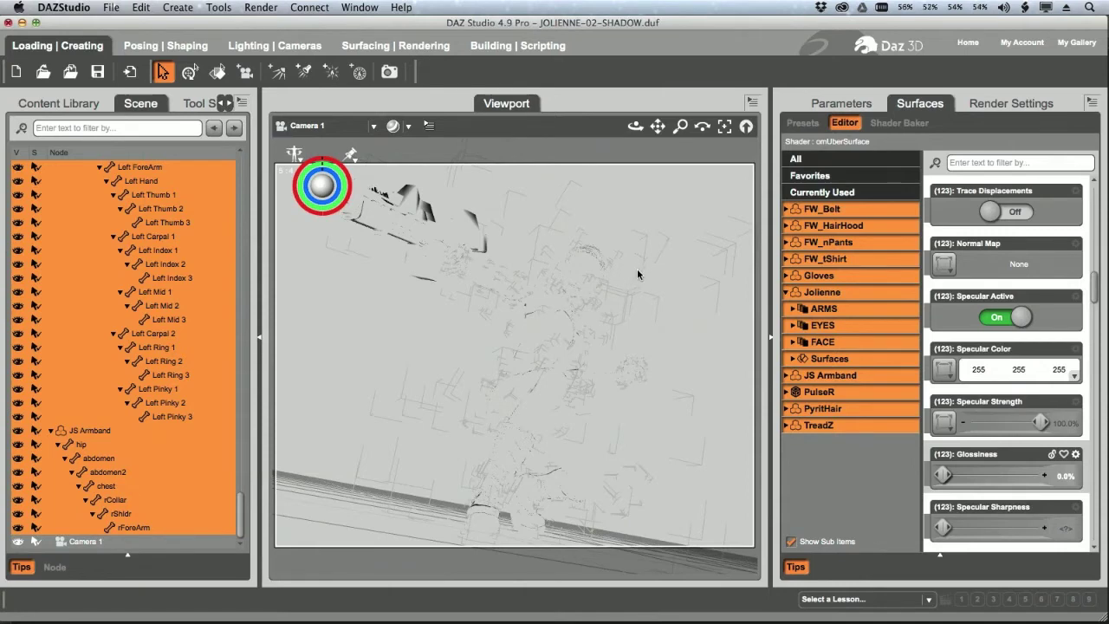
Step: Collapse every branch of the scene hierarchy and deselect all items
left_click(242, 105)
mouse_move(276, 217)
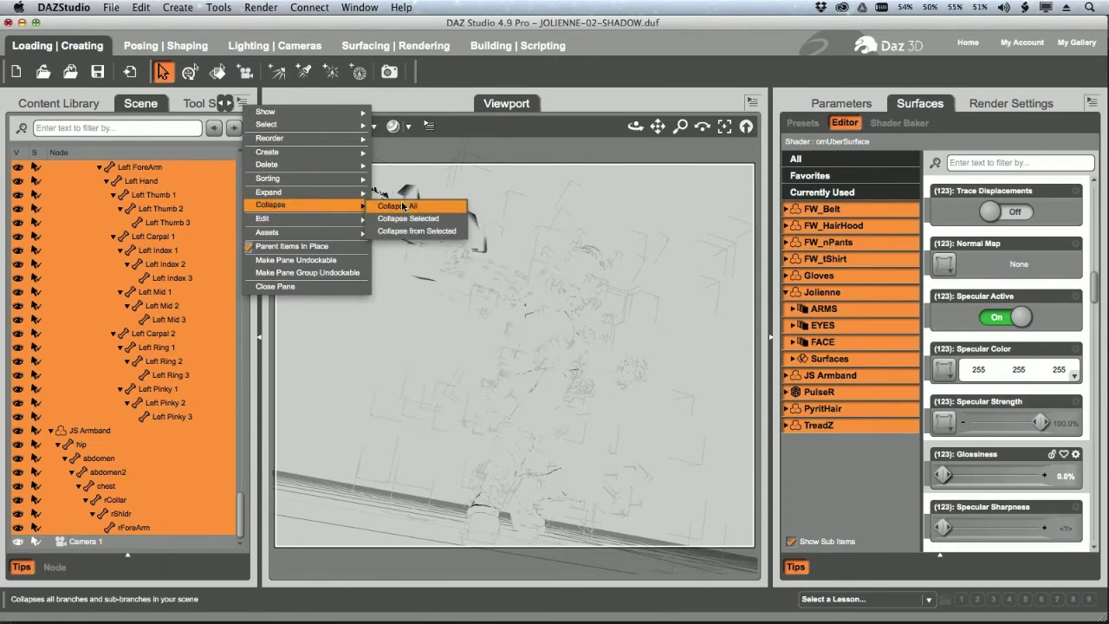
left_click(407, 209)
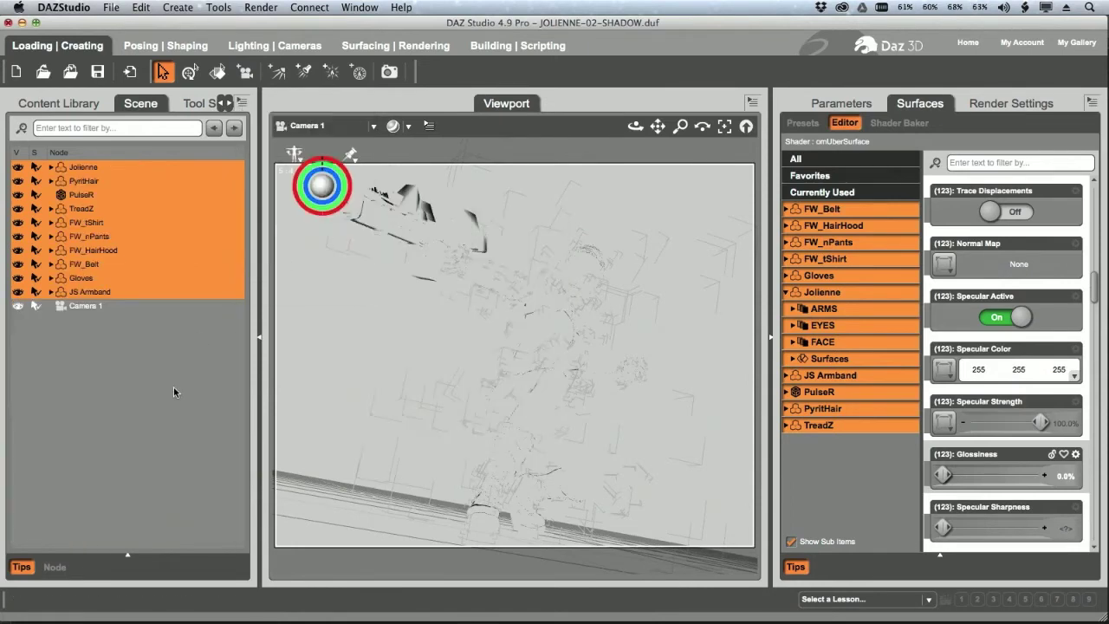
left_click(174, 388)
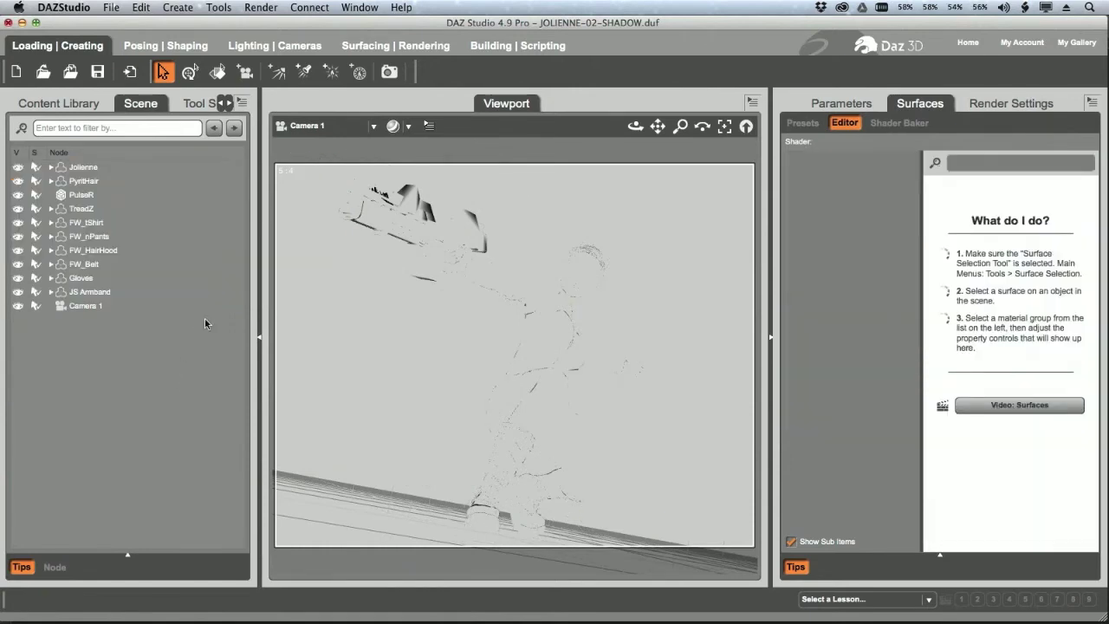
Step: Add a distant light with default settings and move it beside the figure's head, at about X 55, Y 115
left_click(277, 75)
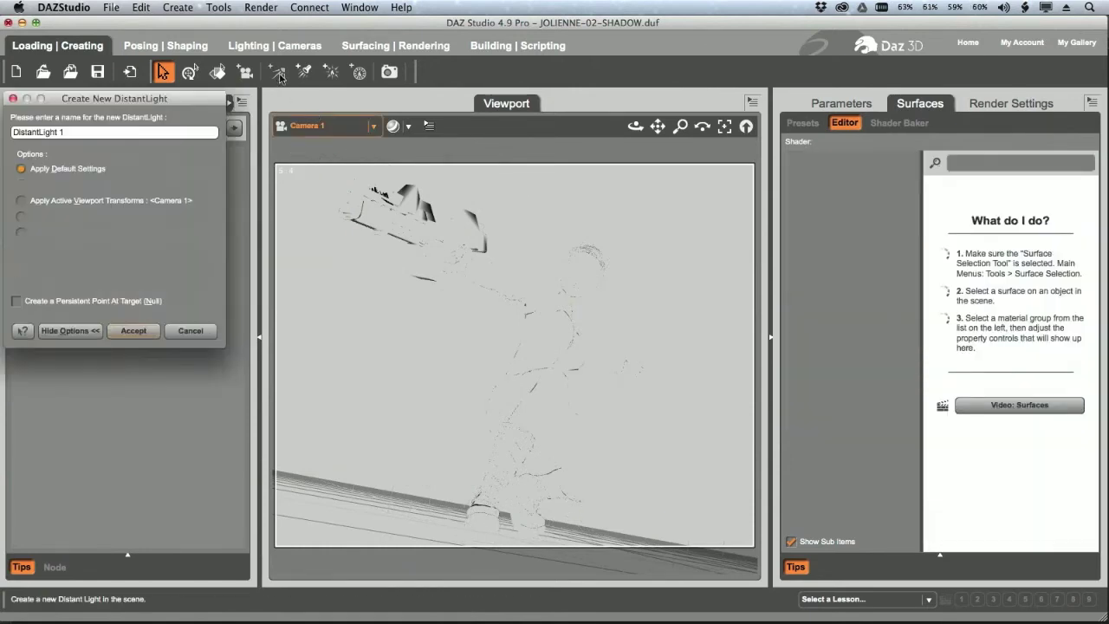
left_click_drag(192, 98, 582, 167)
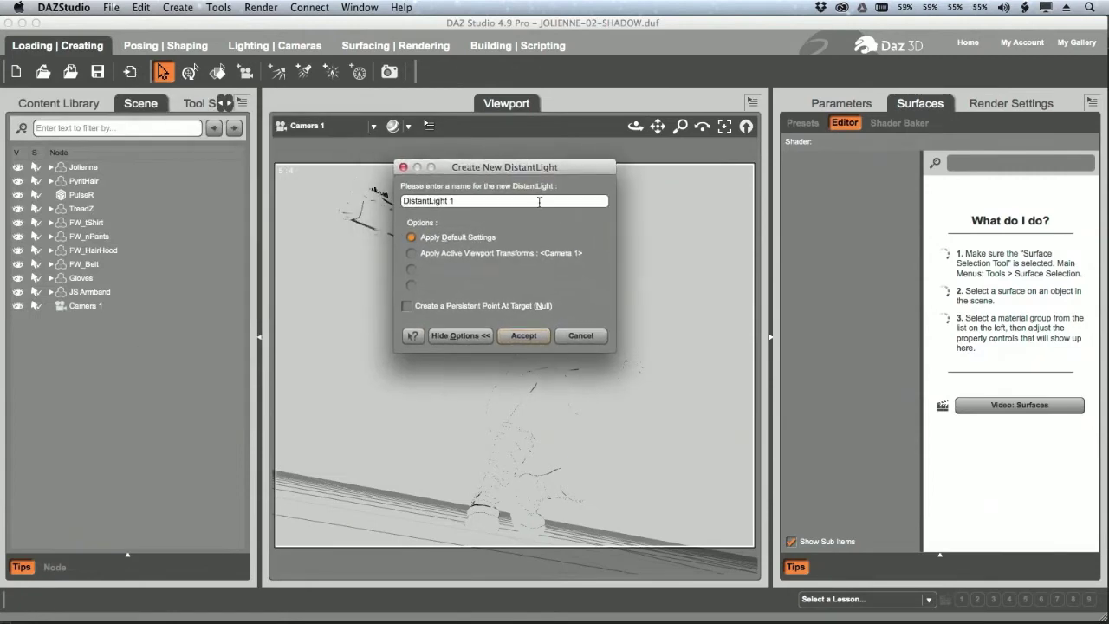
left_click(518, 338)
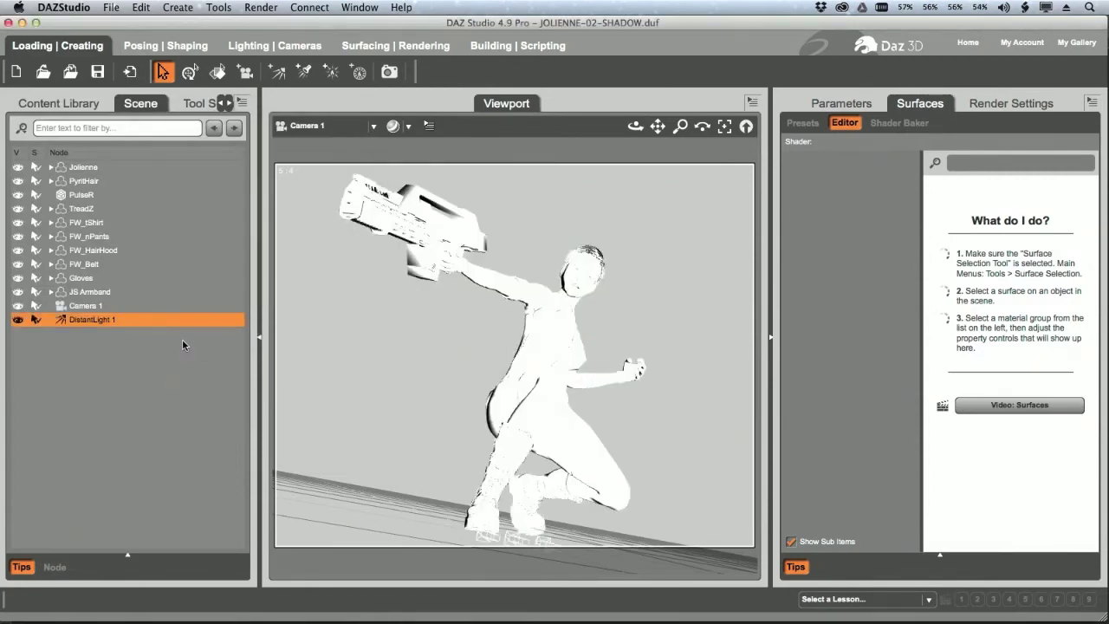
left_click(190, 73)
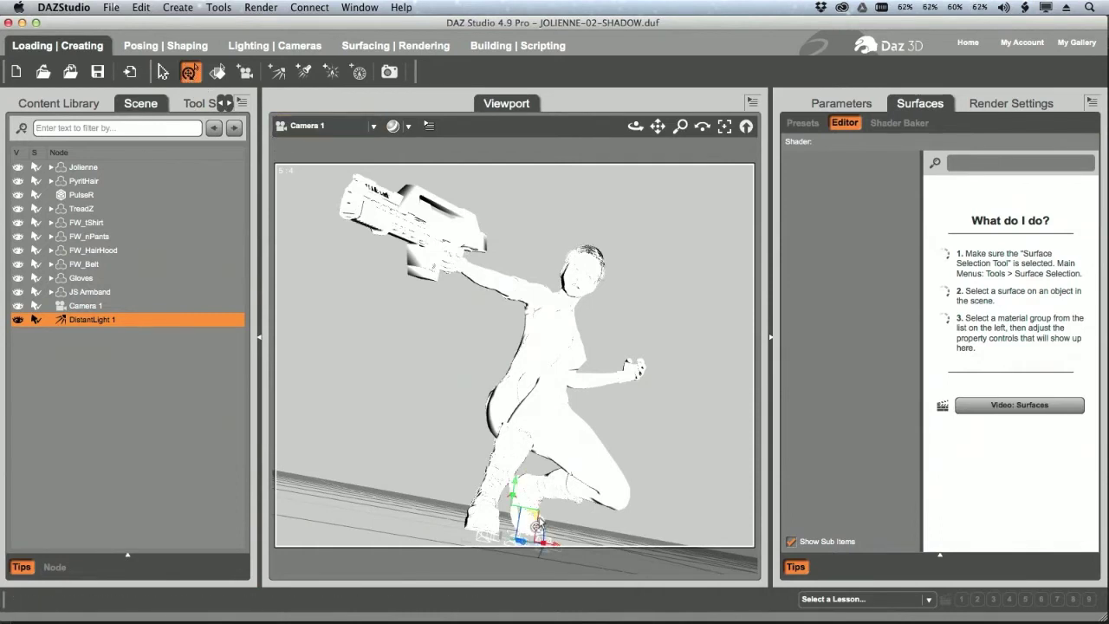
left_click_drag(535, 526, 685, 297)
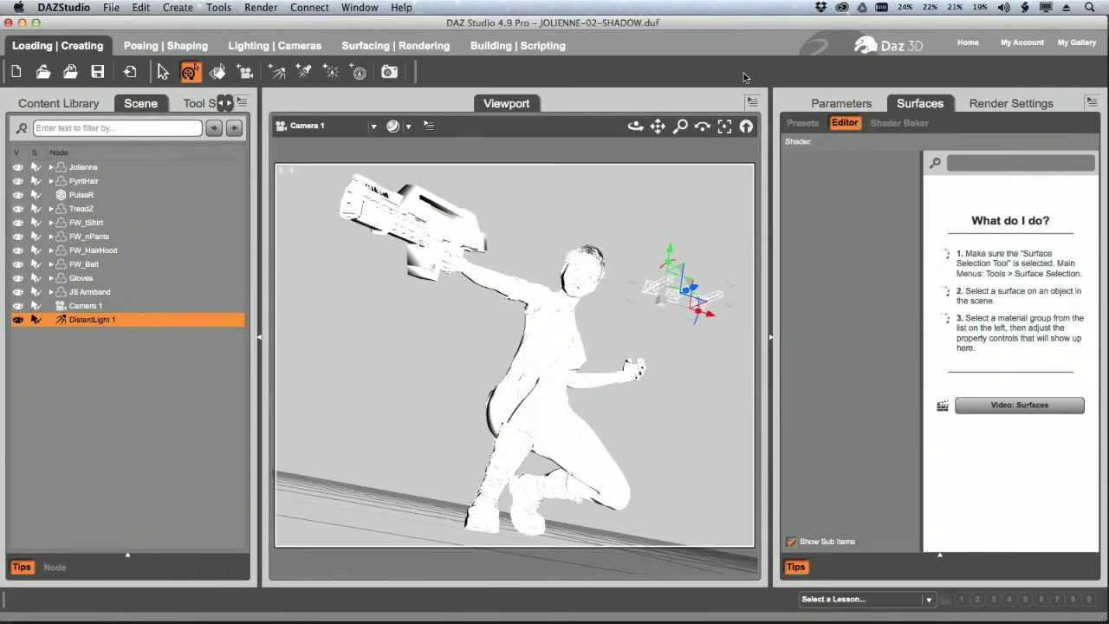
Step: Rotate the distant light to about 43 degrees on its Y axis
left_click(848, 104)
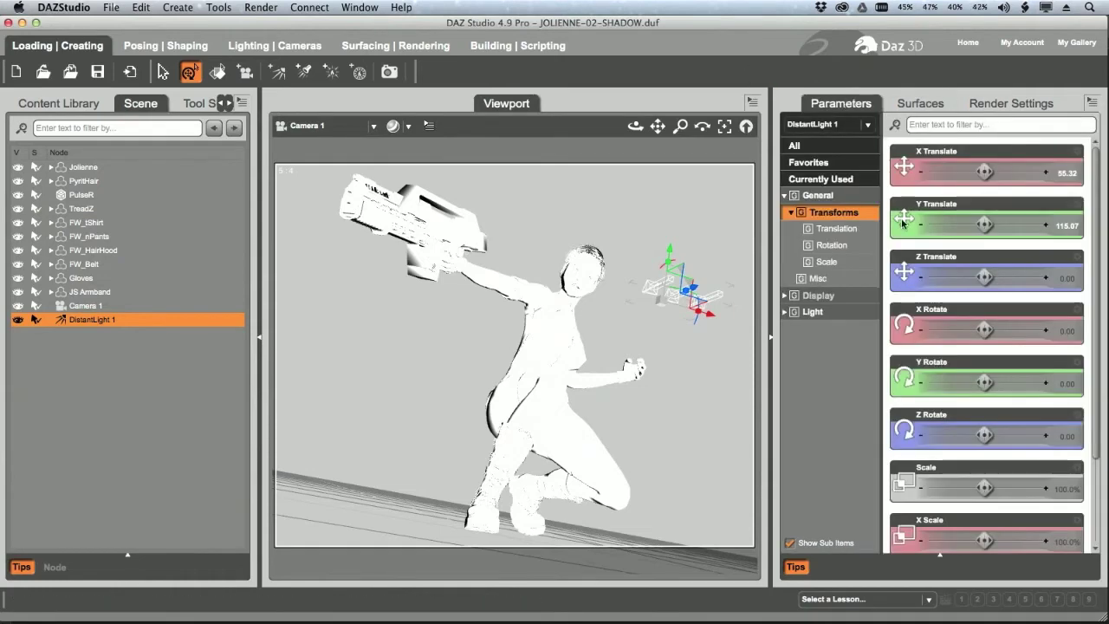
left_click(845, 245)
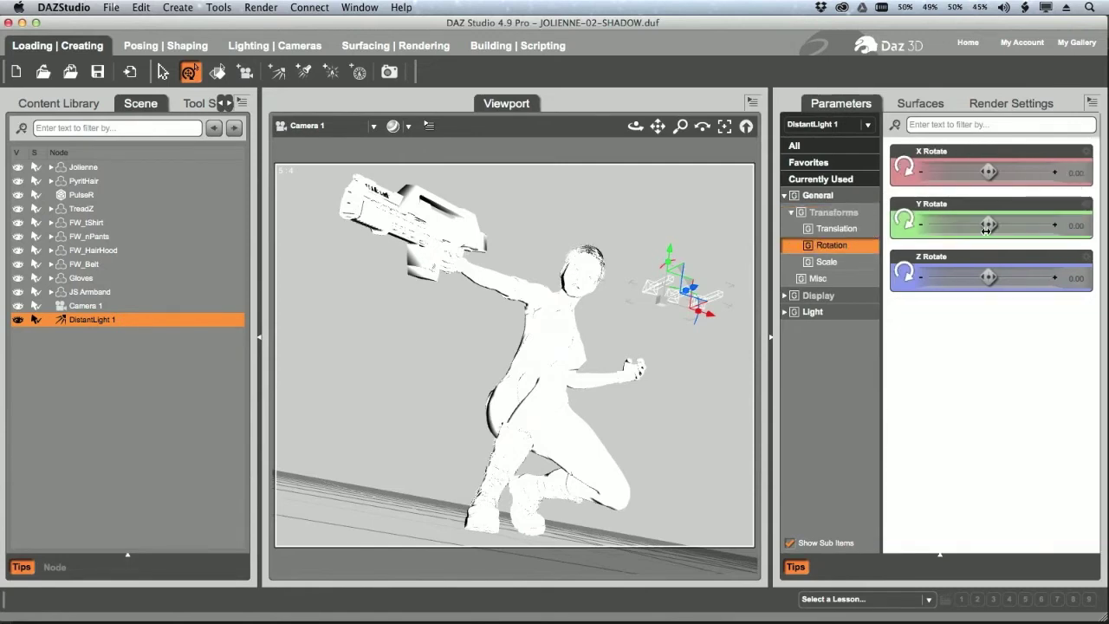
left_click_drag(988, 224, 1022, 225)
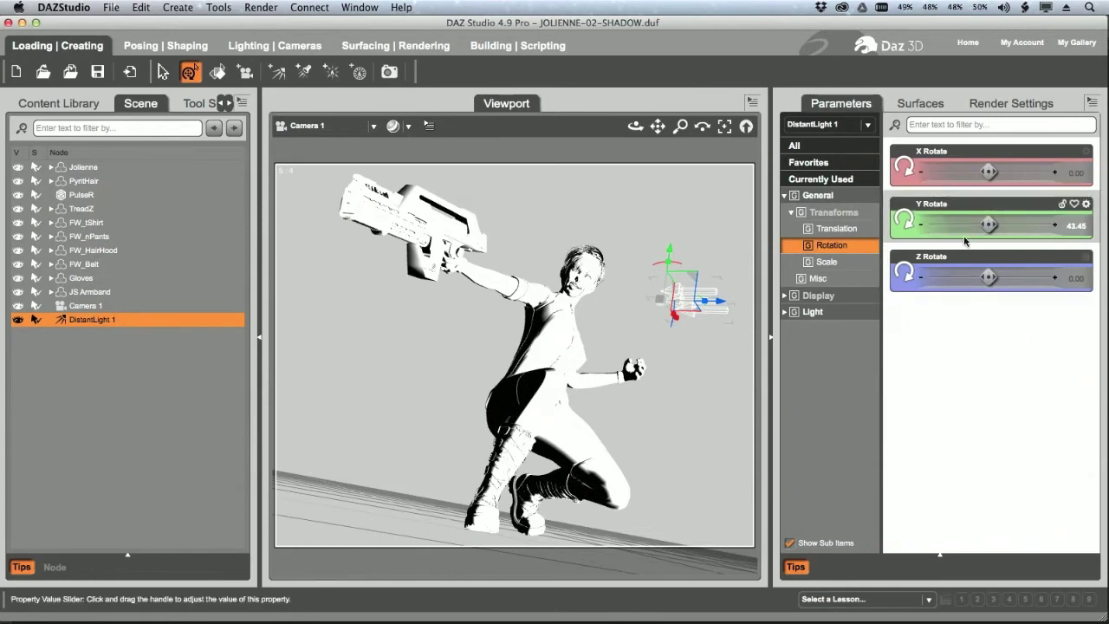
Step: Lower the distant light's intensity to 97.6%, try the red Armband Trim palette colour on it and return its colour to white
left_click(830, 314)
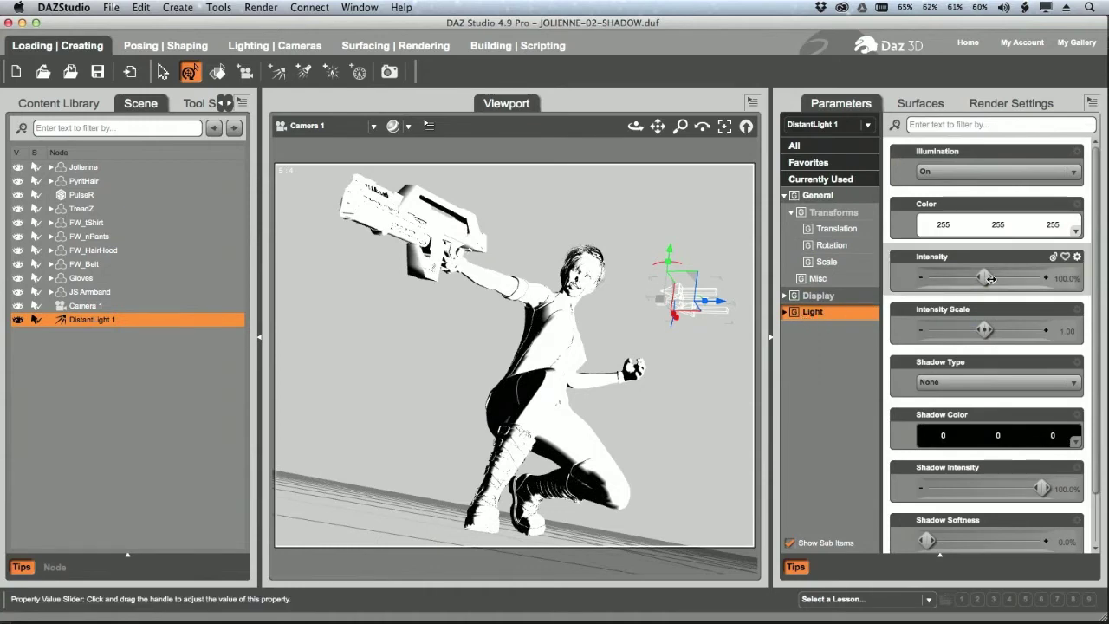
mouse_move(987, 277)
left_mouse_down()
mouse_move(1035, 277)
mouse_move(983, 283)
left_mouse_up()
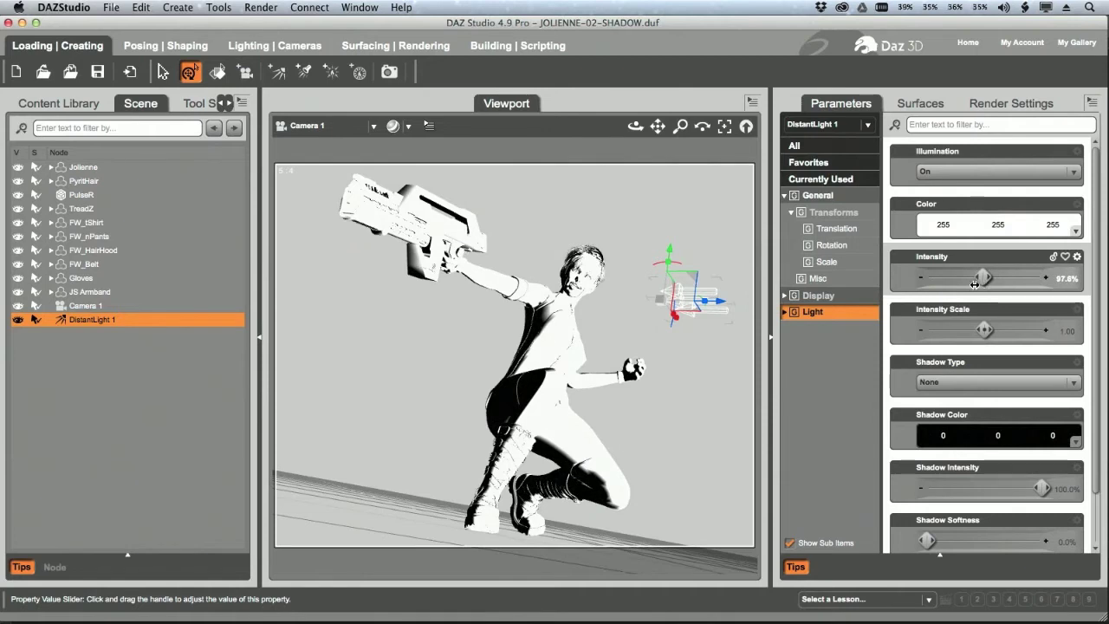
left_click(972, 230)
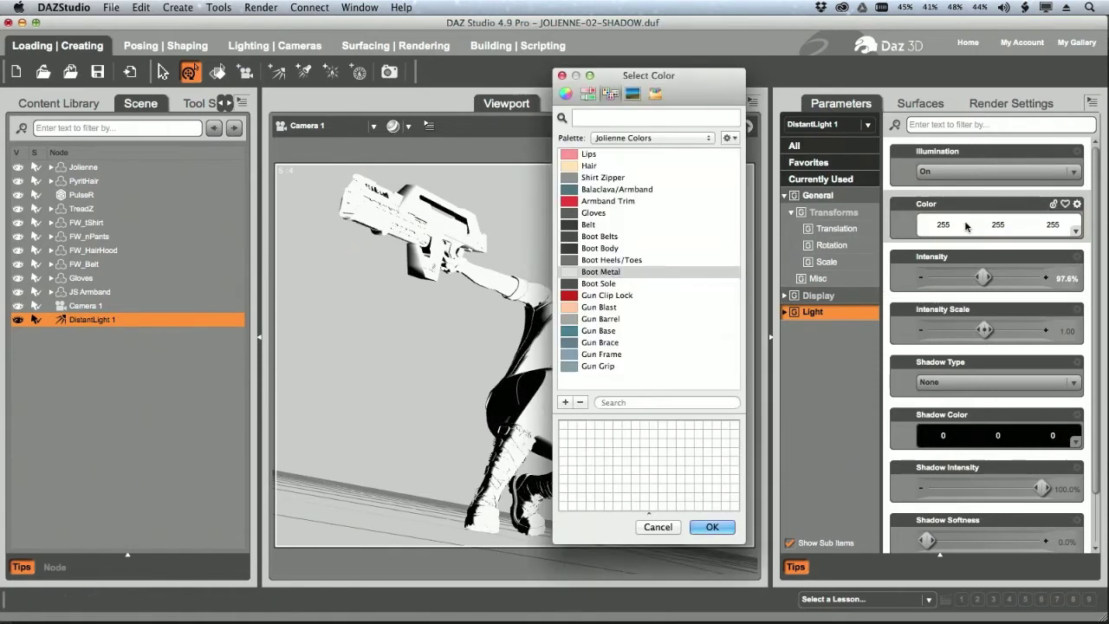
left_click(626, 203)
left_click(718, 528)
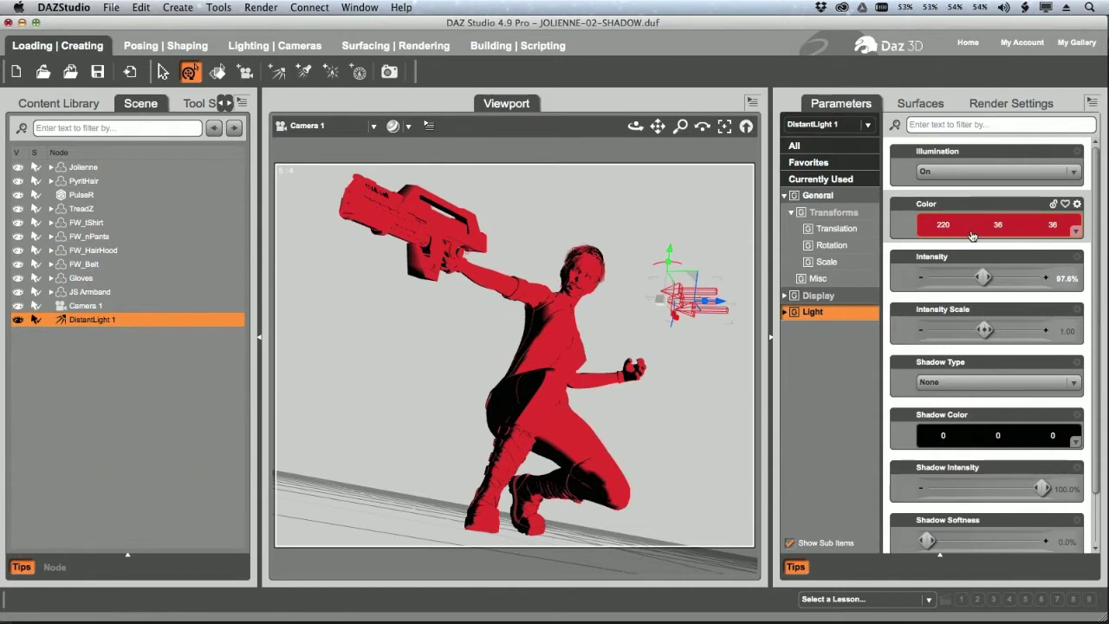
left_click(967, 229)
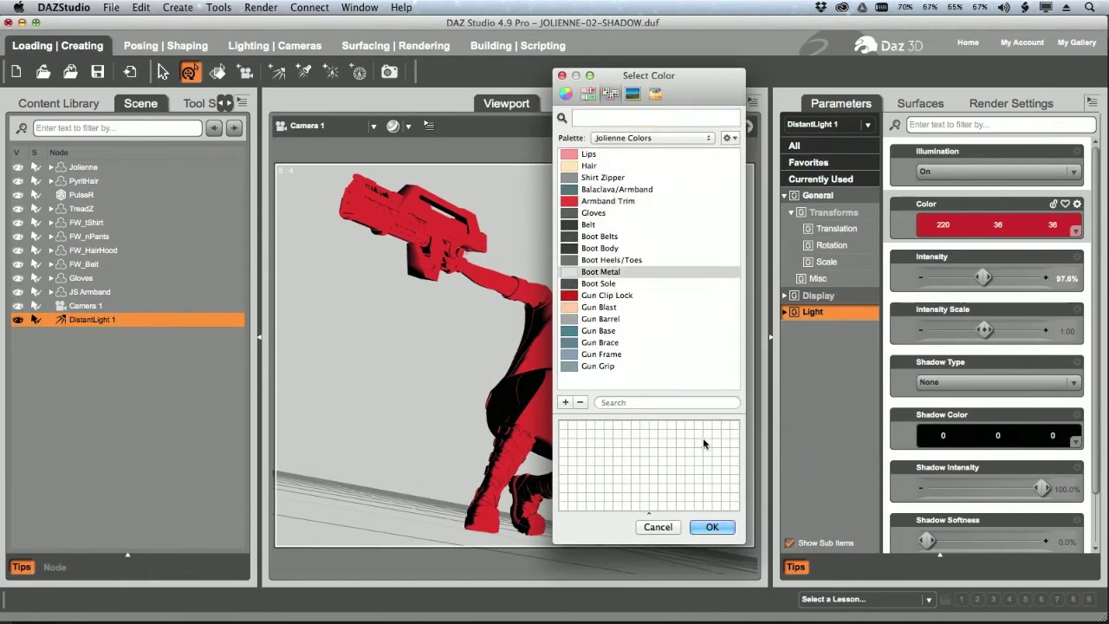
left_click(711, 527)
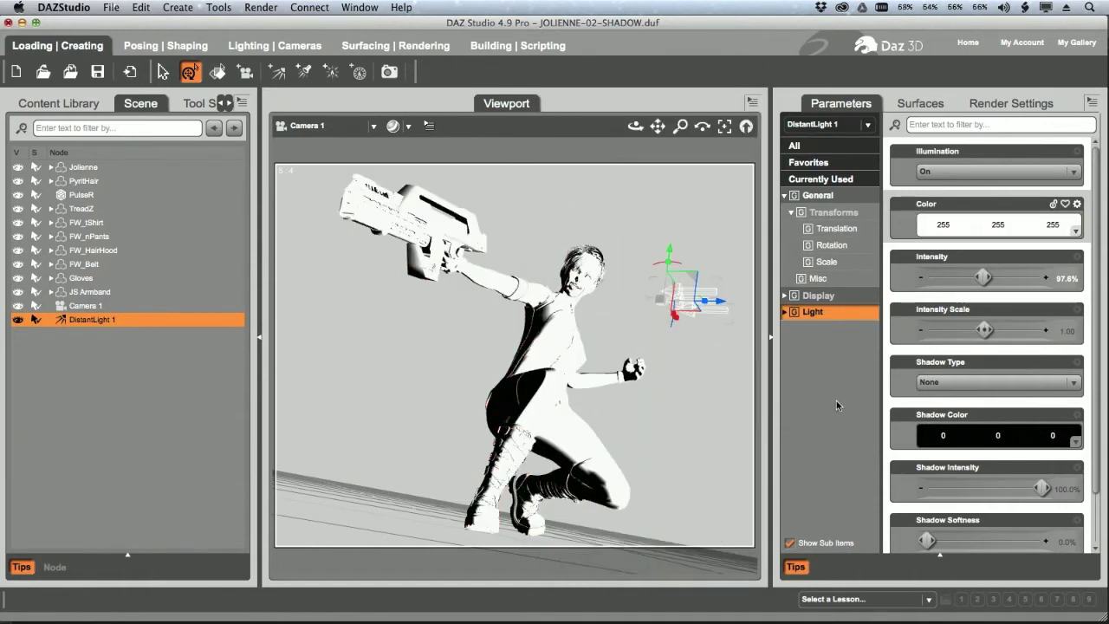
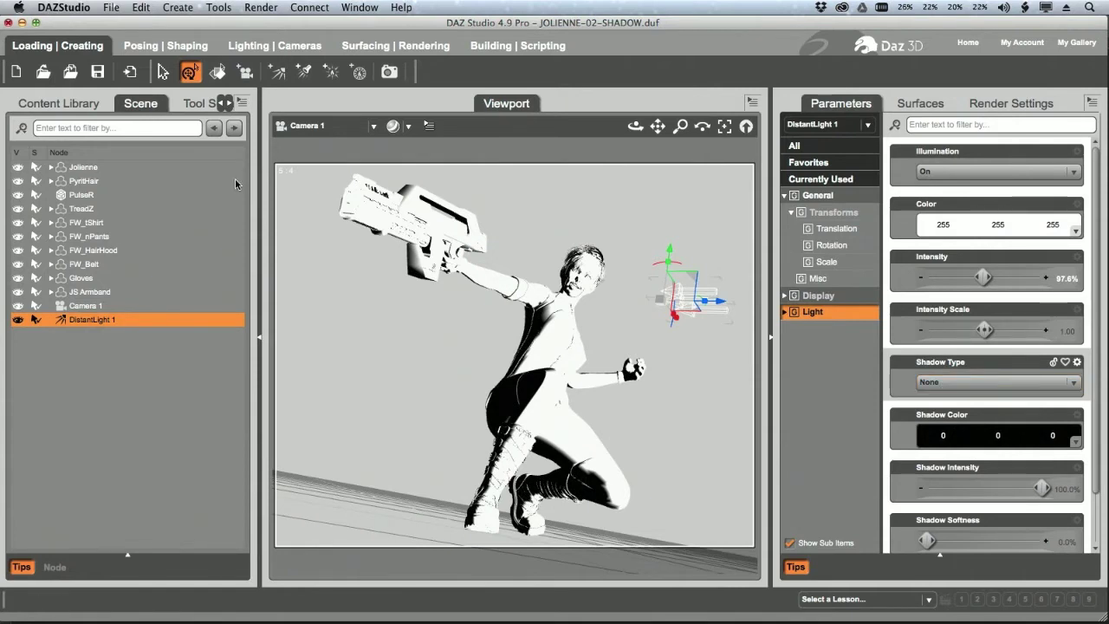
Step: Add a second distant light with default settings and place it behind the figure, at about X -66, Y 51
left_click(279, 72)
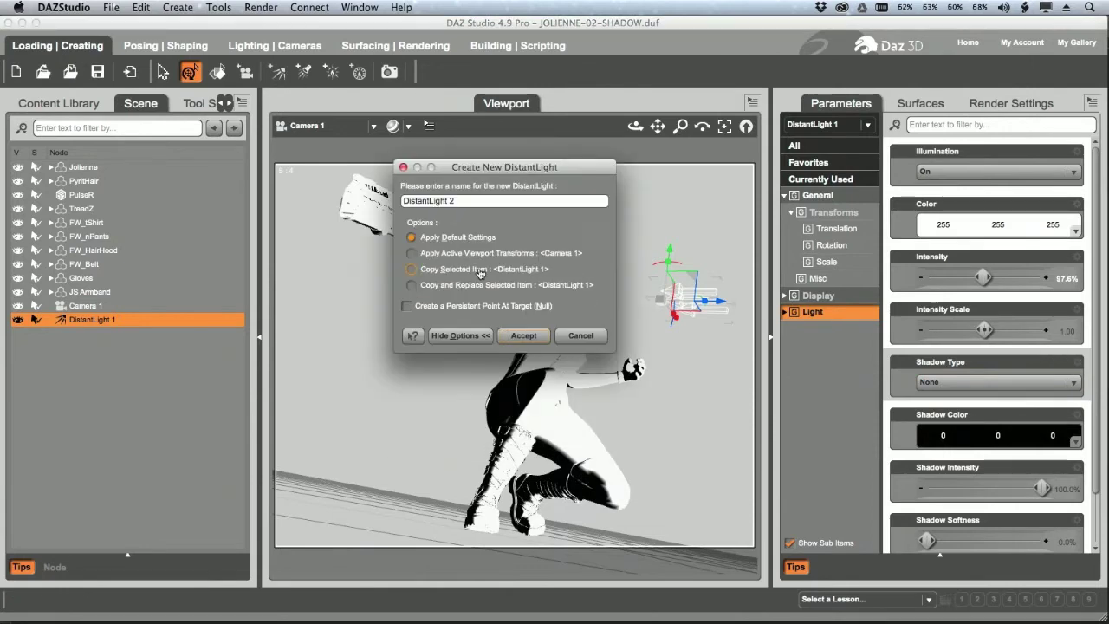
left_click(523, 335)
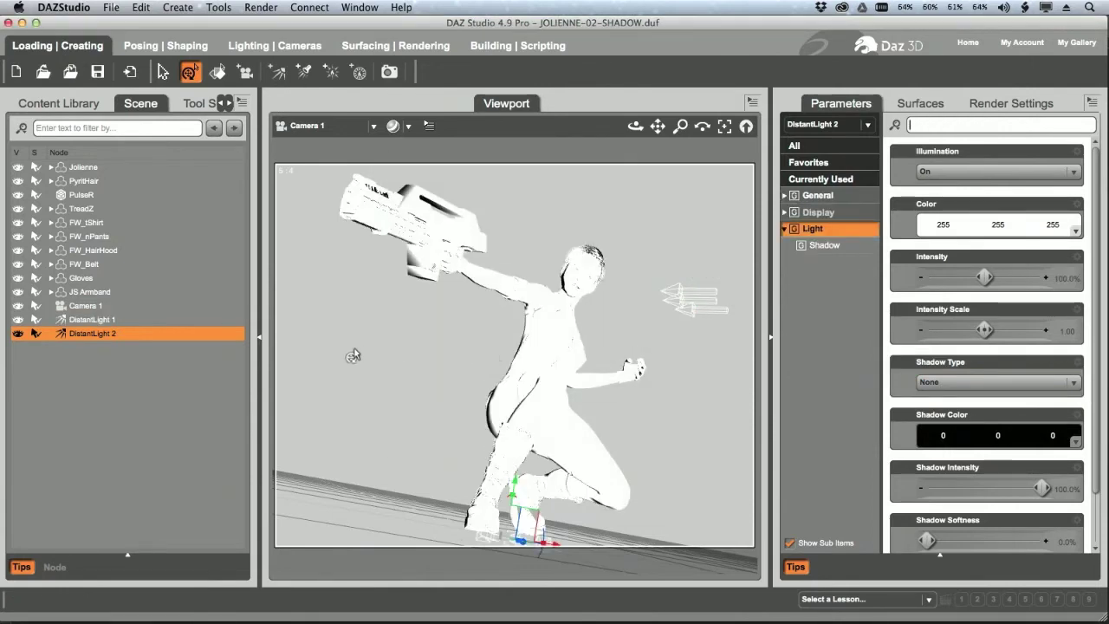
left_click(532, 520)
left_click_drag(532, 519, 379, 368)
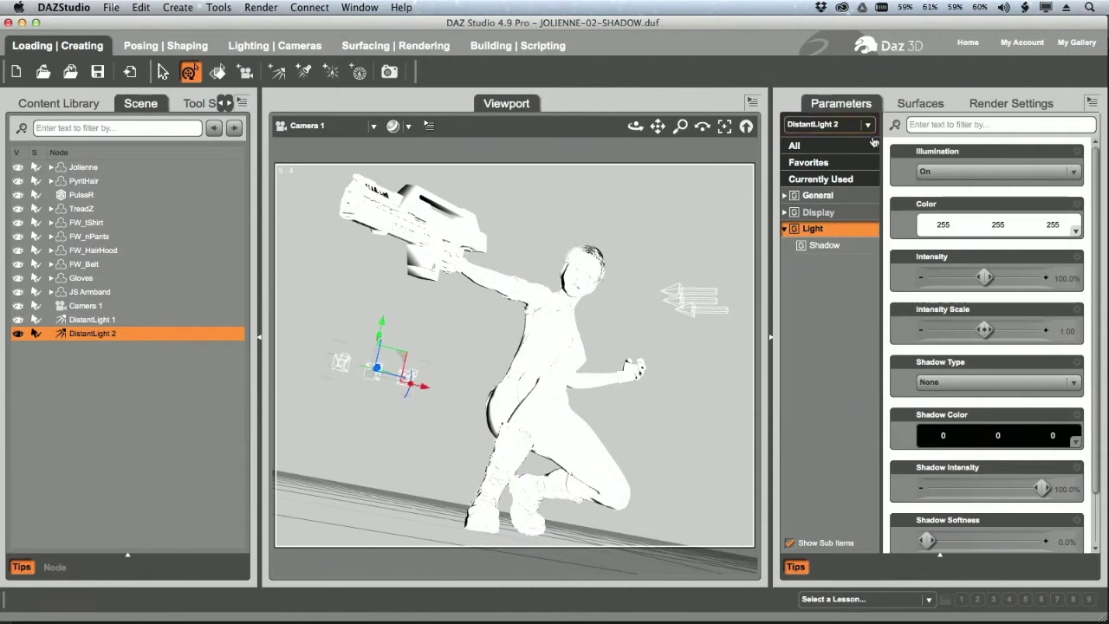
Step: Rotate the second distant light to about -155 degrees on its Y axis
left_click(815, 195)
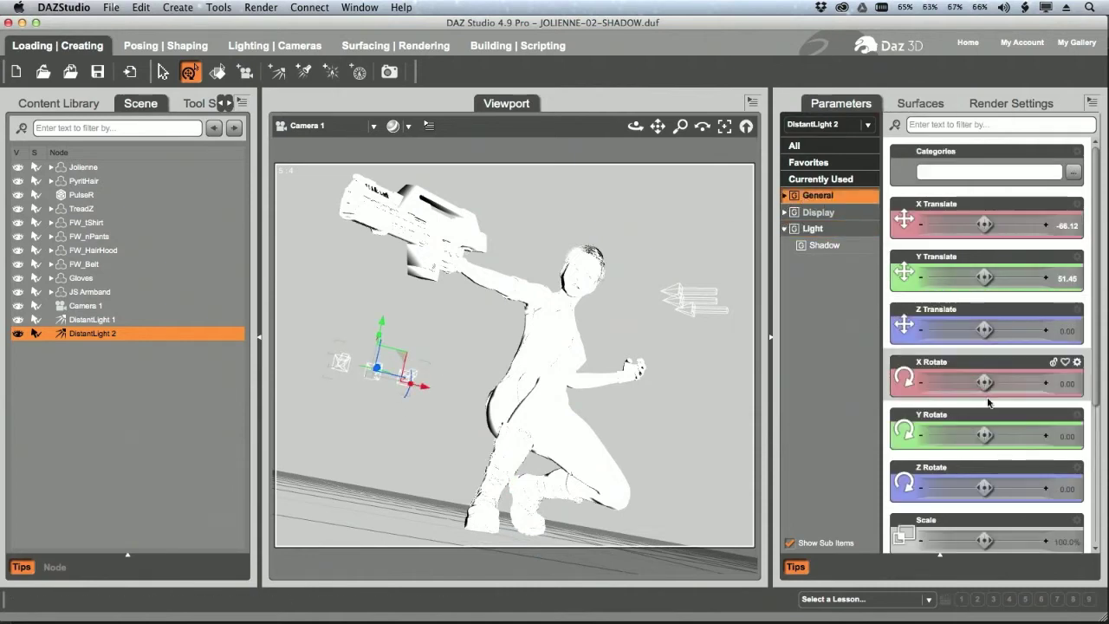
mouse_move(985, 436)
left_mouse_down()
mouse_move(949, 436)
mouse_move(964, 435)
left_mouse_up()
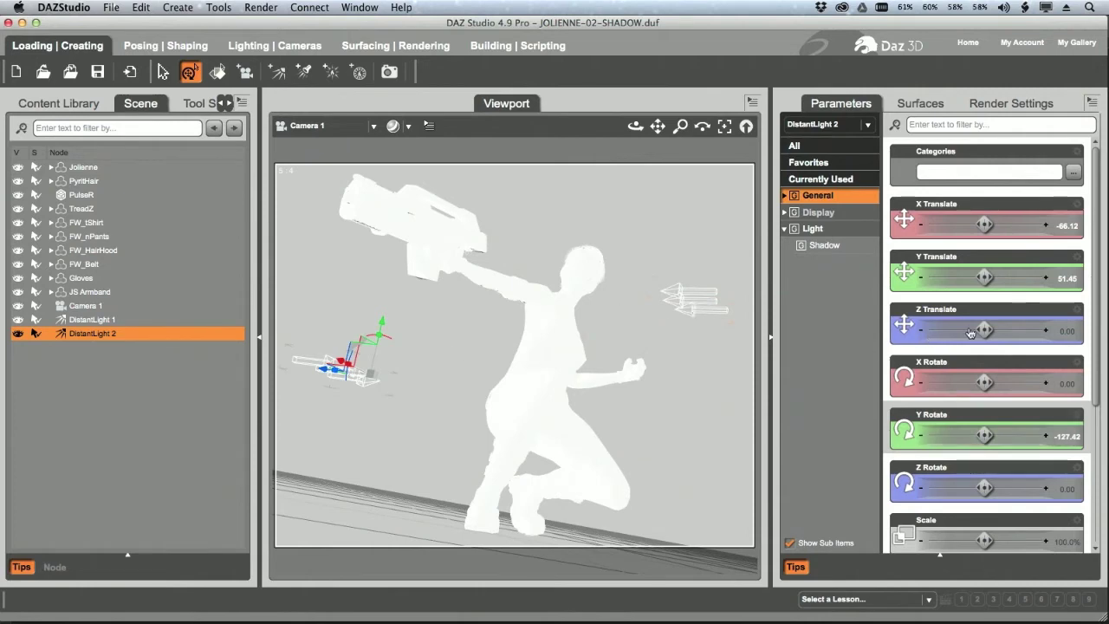
left_click_drag(982, 433, 860, 430)
Step: Rotate the first distant light to about 23 degrees on its Y axis and set its intensity to 20%
left_click(700, 305)
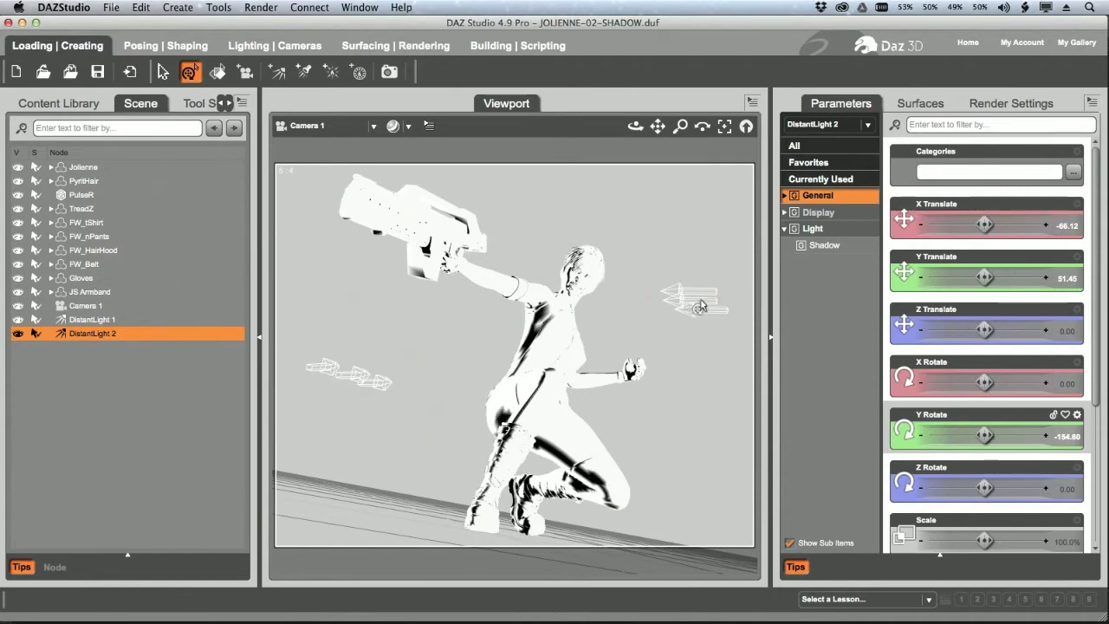
left_click_drag(985, 435, 962, 436)
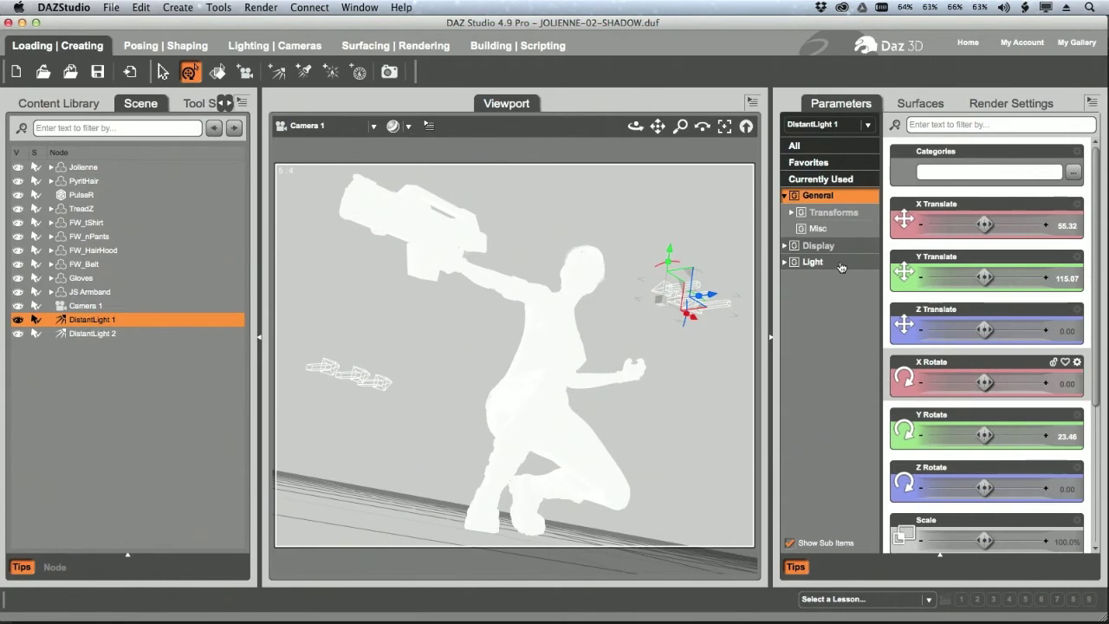
left_click(813, 261)
left_click(1049, 280)
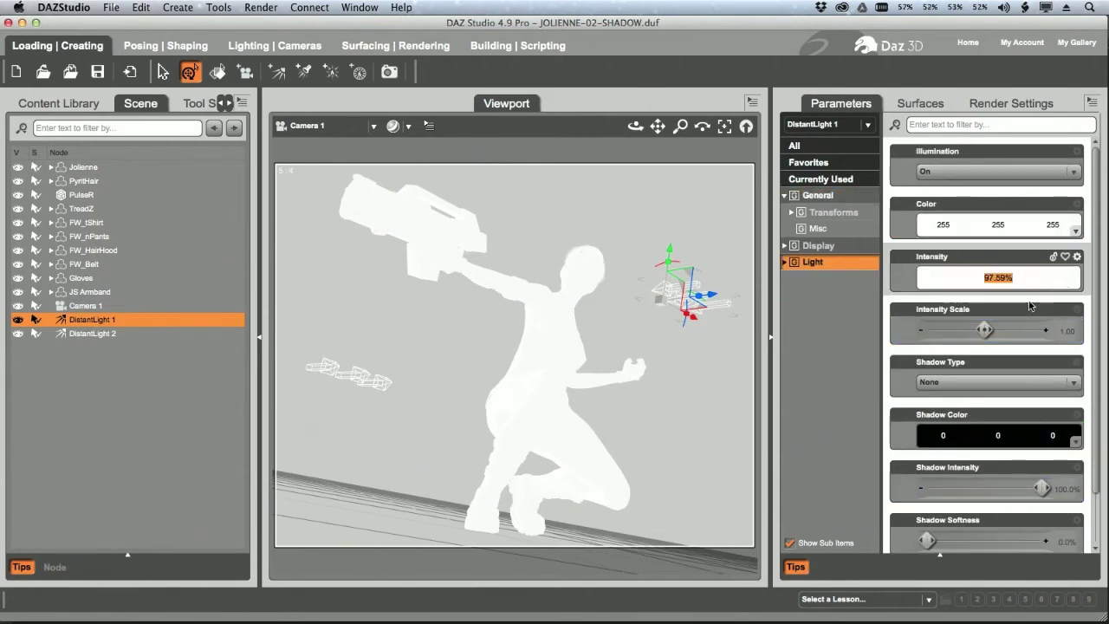
type("20")
key("Return")
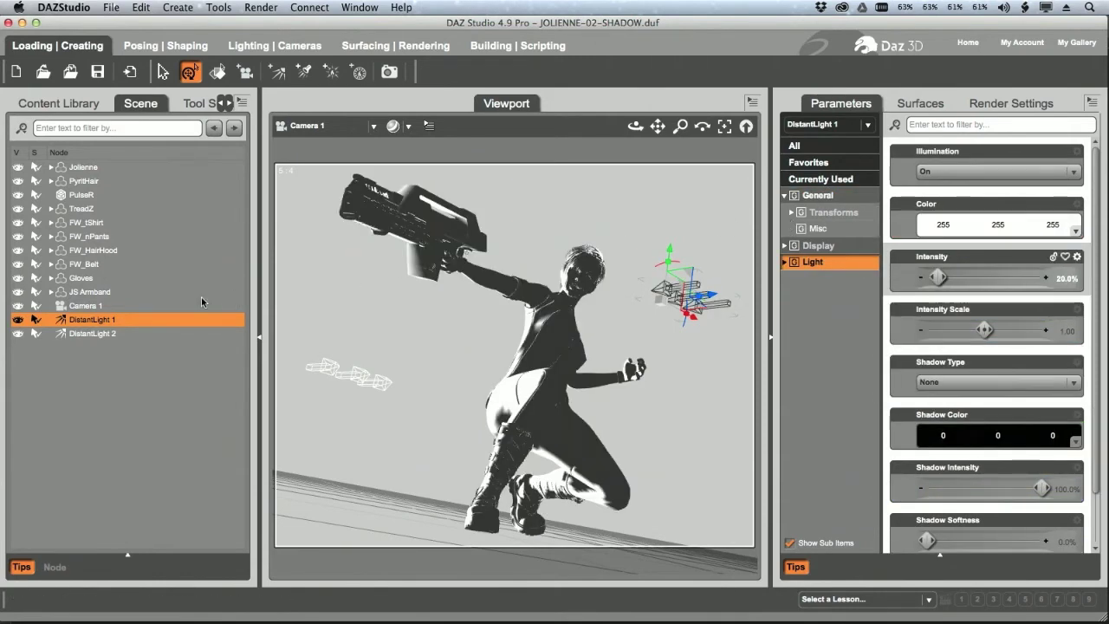
Step: Add a third distant light with default settings and place it below the first one, at about X 60, Y 56
left_click(277, 74)
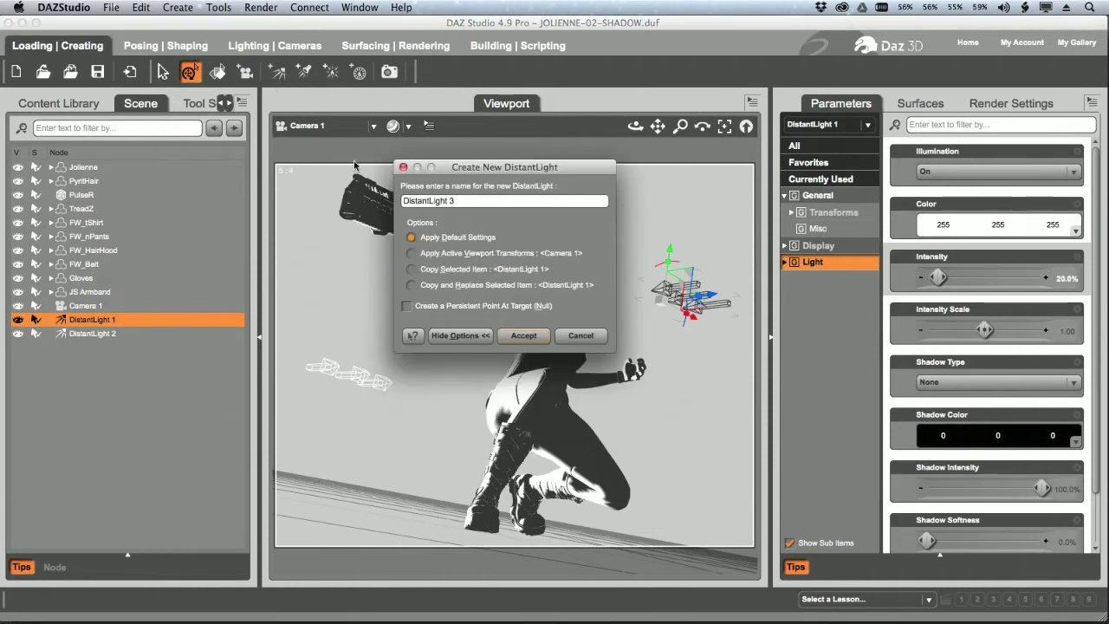
key("Return")
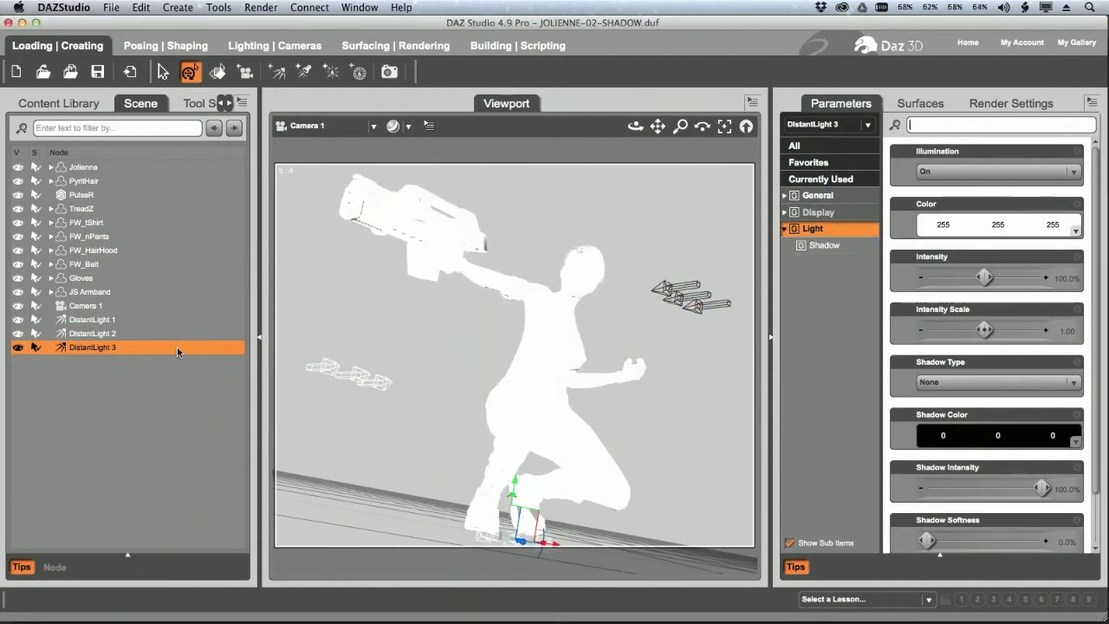
left_click_drag(535, 523, 694, 416)
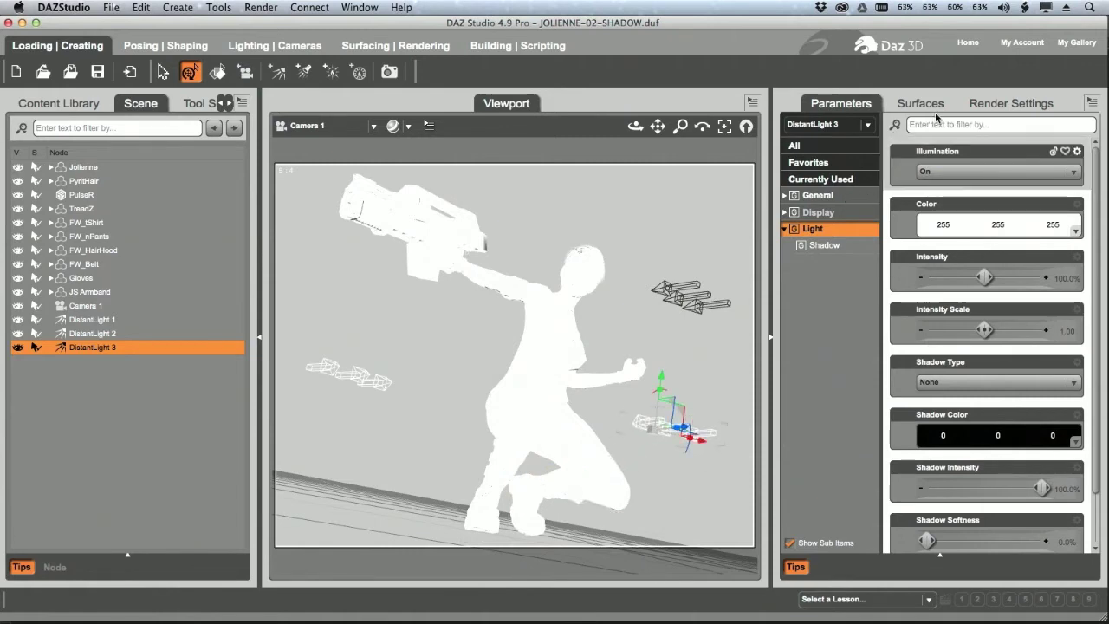
Step: Open the transform settings of the third distant light
left_click(787, 197)
left_click(834, 217)
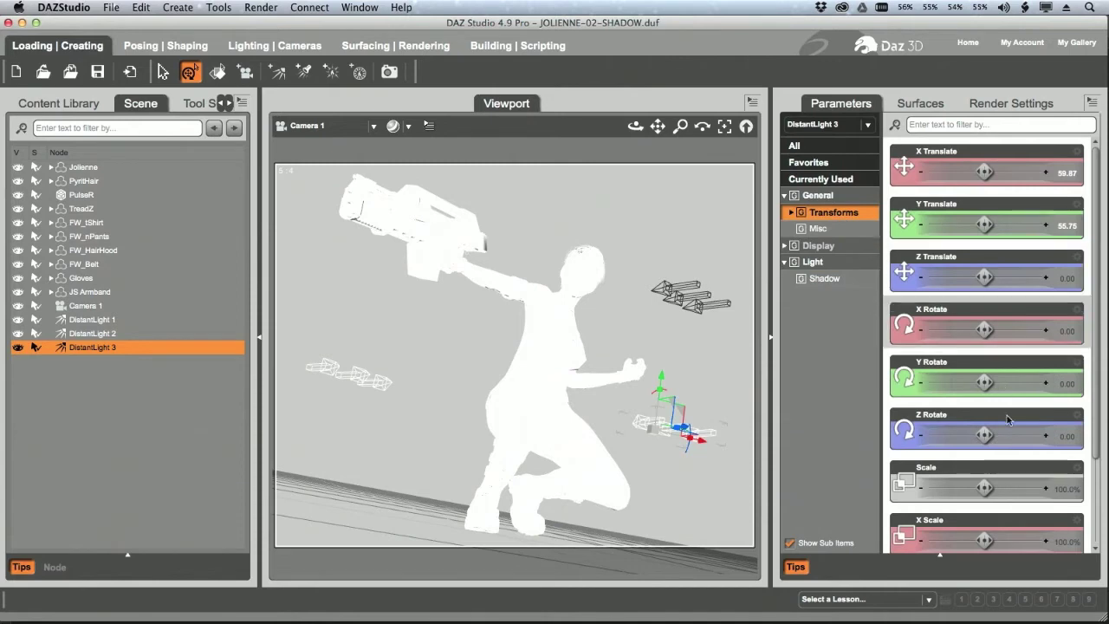
Step: Rotate DistantLight 3 to 98.23 on the Y axis and -10.61 on the X axis
mouse_move(988, 384)
left_mouse_down()
mouse_move(1015, 382)
mouse_move(998, 383)
left_mouse_up()
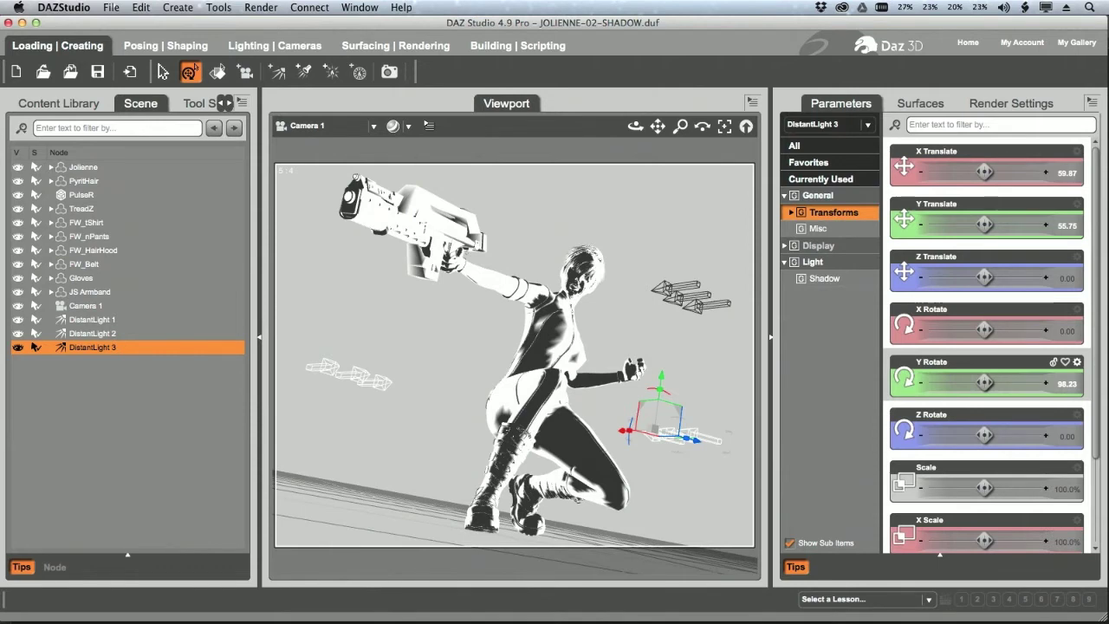
left_click_drag(984, 330, 965, 329)
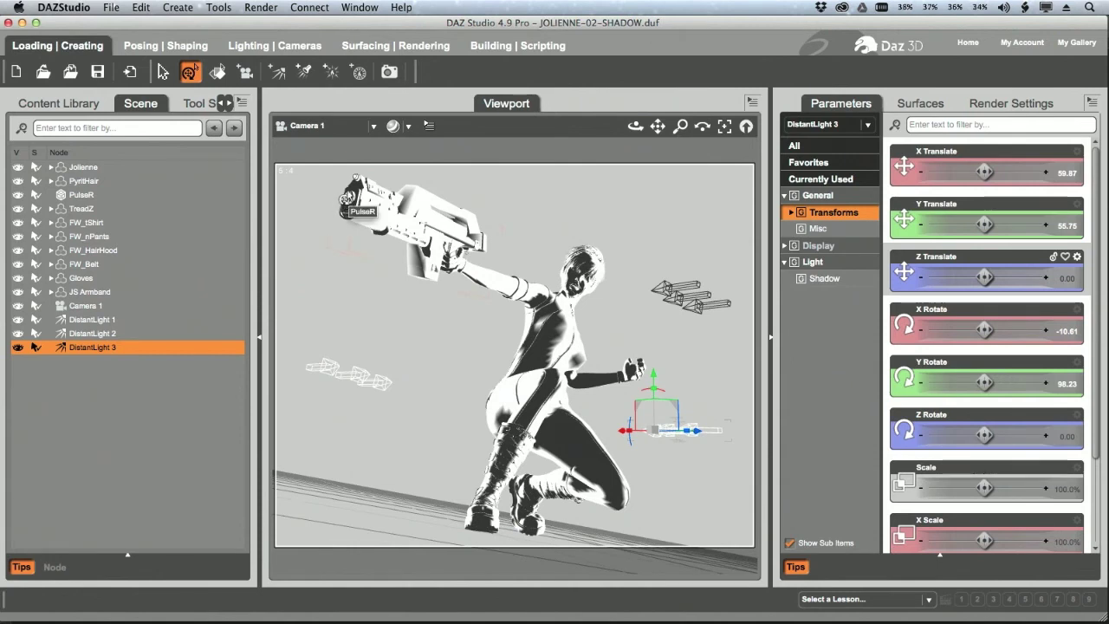
Step: Create a point light named PointLight 1 with default settings and move it next to the gun's muzzle in the Camera 1 view
left_click(330, 72)
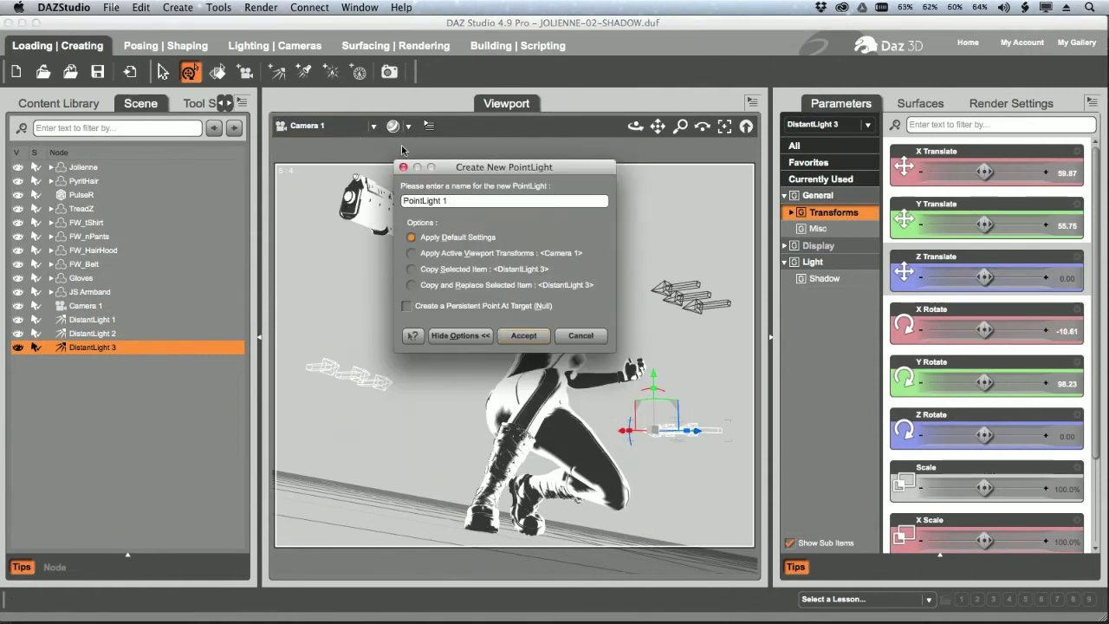
left_click(530, 342)
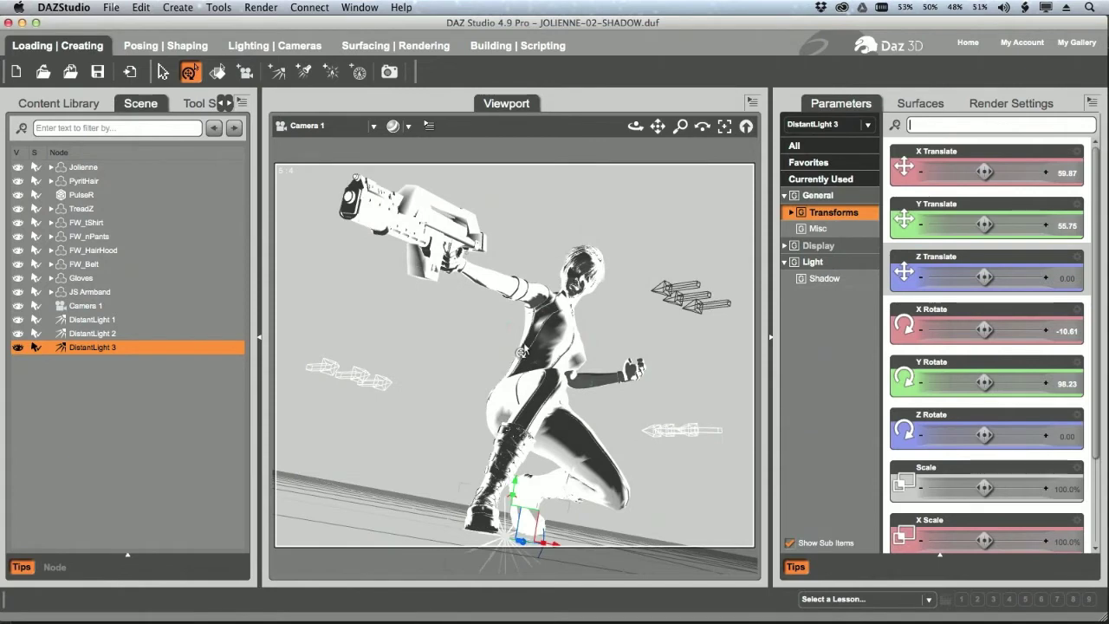
left_click_drag(524, 473, 355, 186)
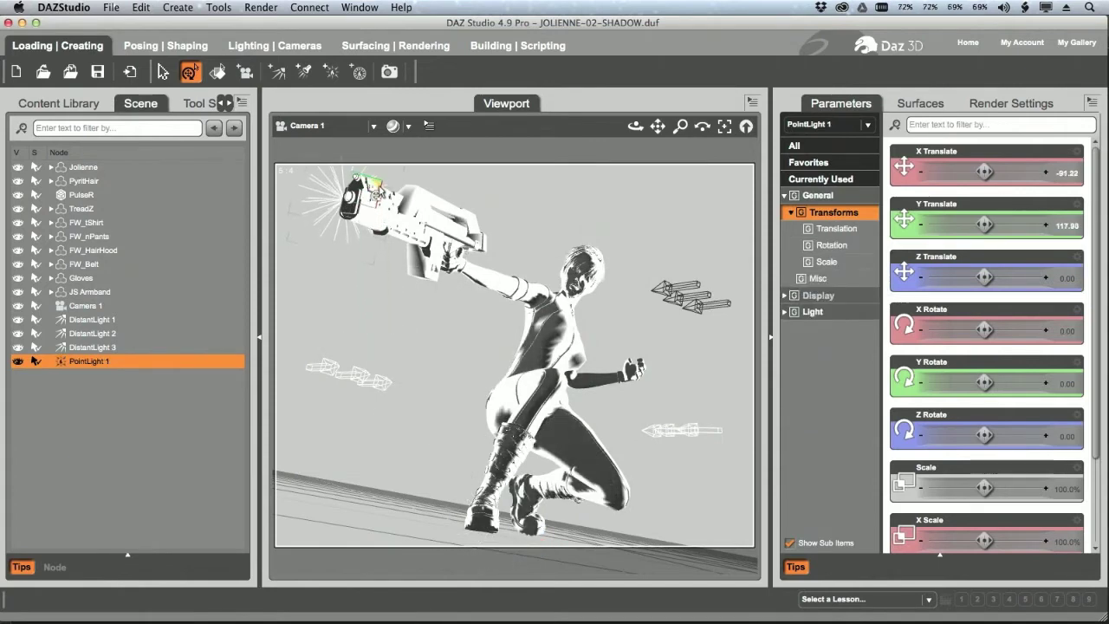
Step: Align PointLight 1 with the gun's muzzle in the top and front views, at about X -93.78, Y 86.78, Z 77.18
left_click(376, 129)
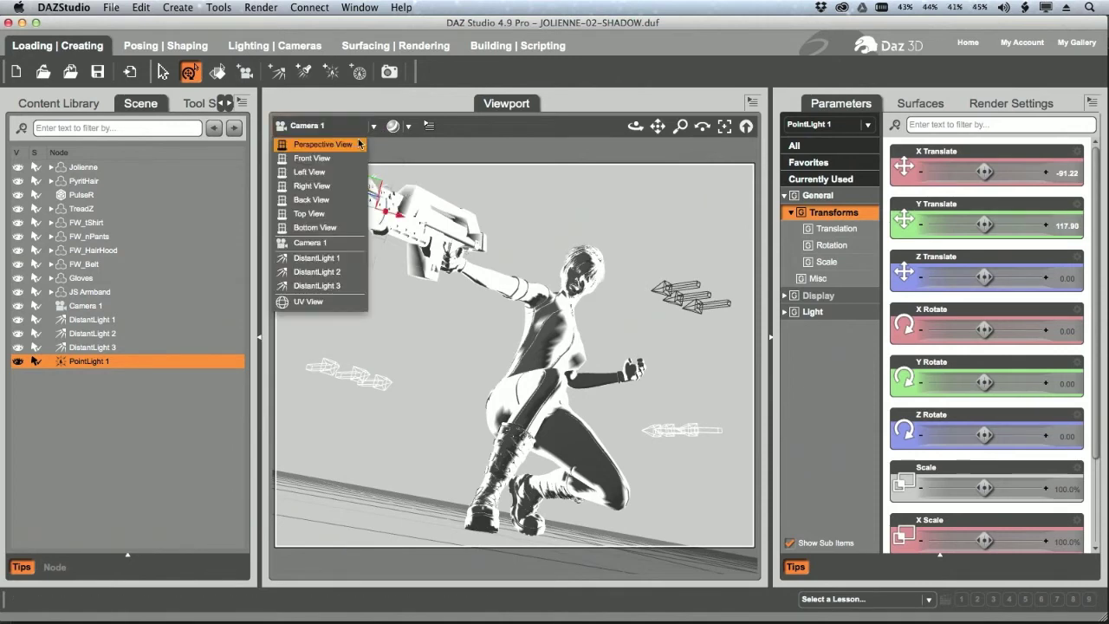
left_click(340, 219)
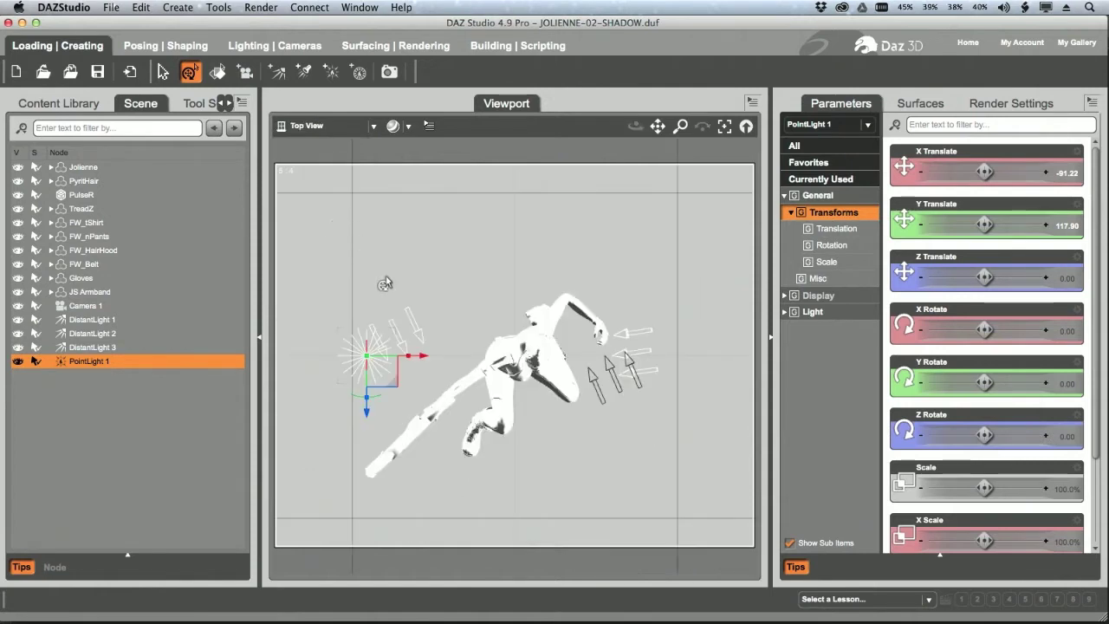
left_click_drag(390, 394, 391, 517)
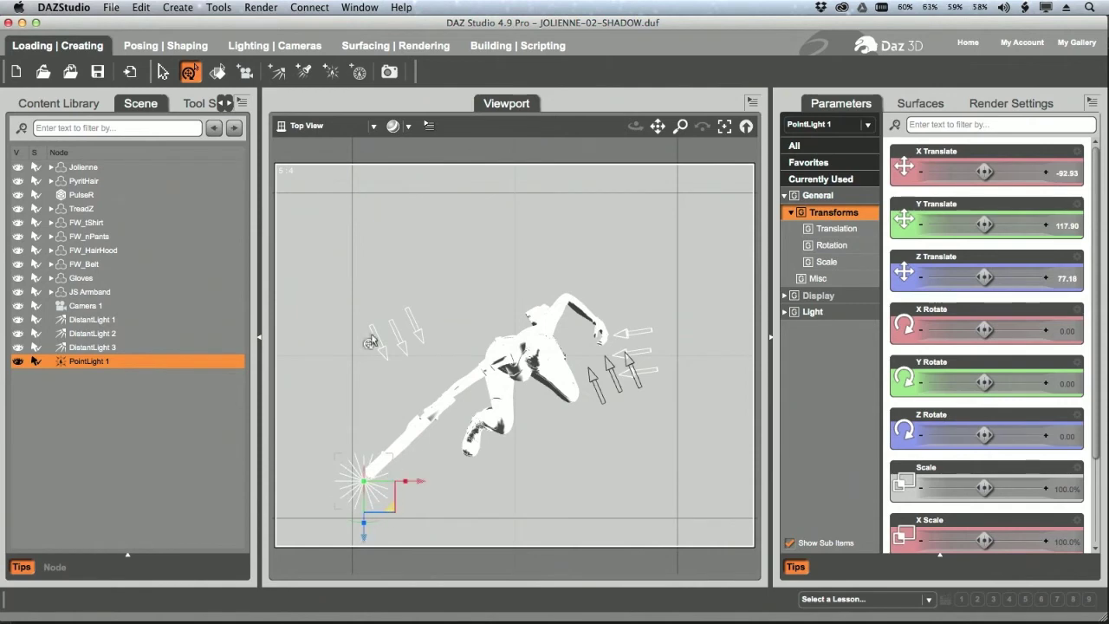
left_click(346, 125)
left_click(344, 159)
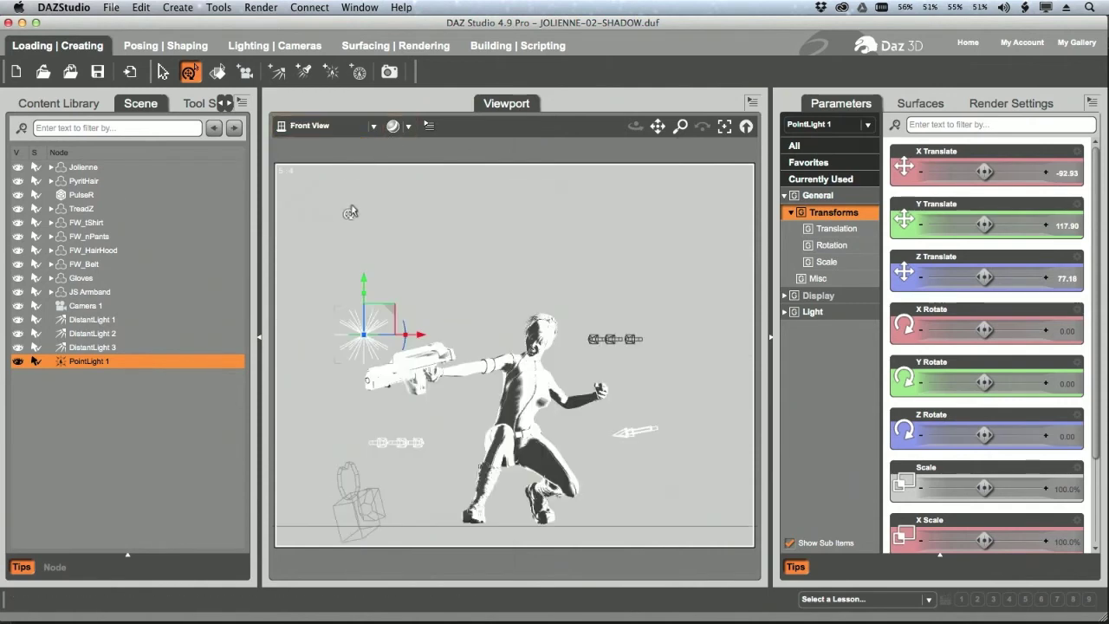
left_click_drag(391, 331, 391, 392)
Step: Fine-tune PointLight 1 at the muzzle in Perspective View to about X -92.60, Y 88.81, Z 75.61, and return to the Camera 1 view
left_click(338, 126)
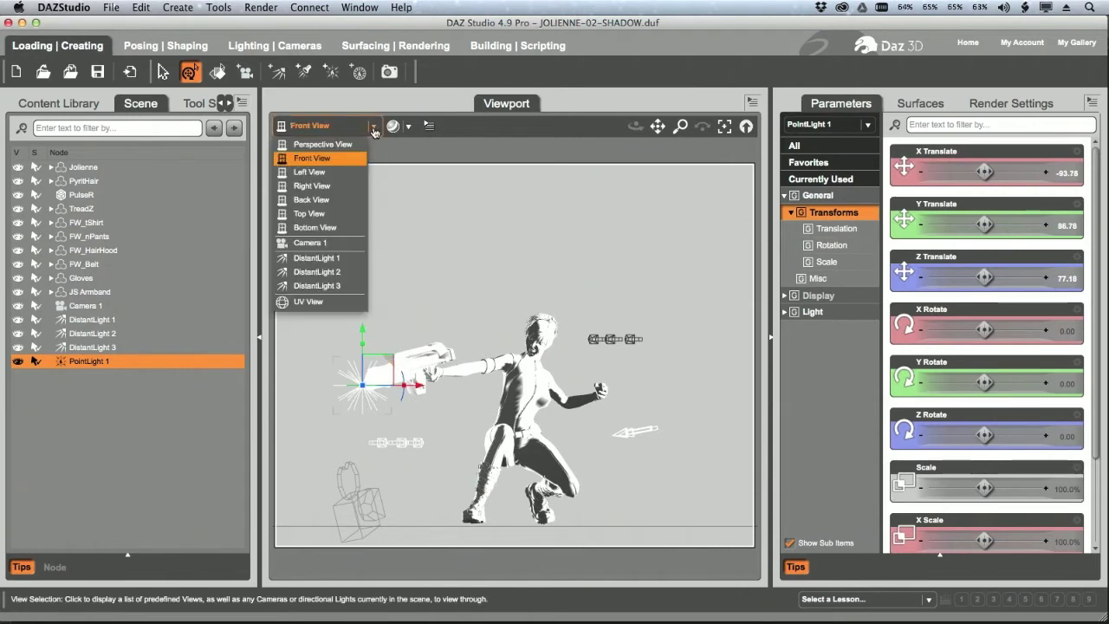
left_click(319, 141)
left_click(724, 126)
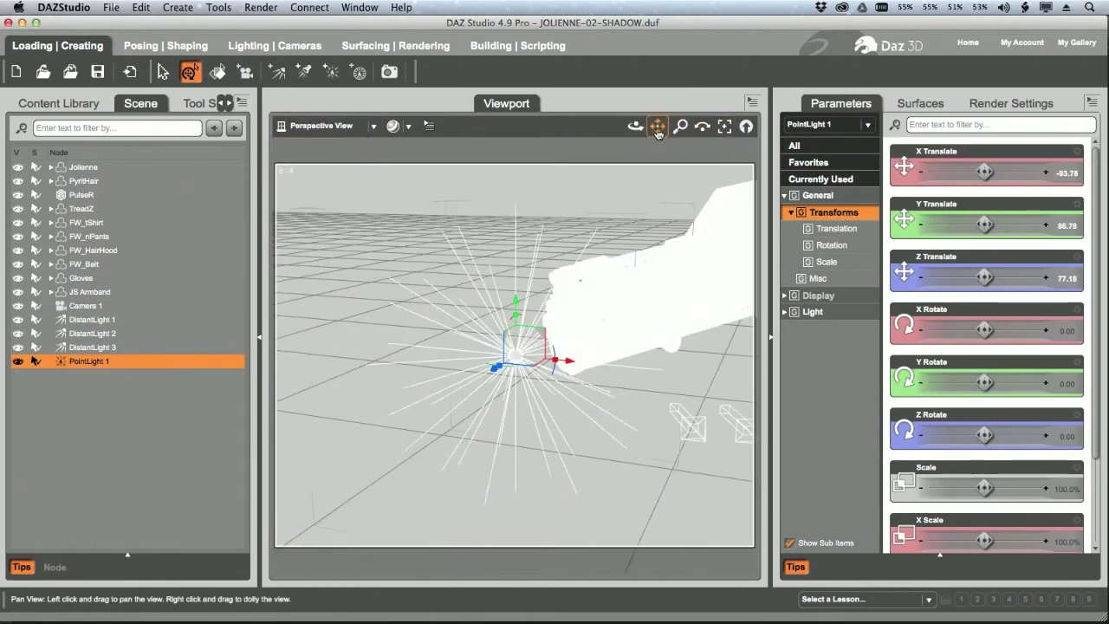
left_click_drag(635, 127, 611, 134)
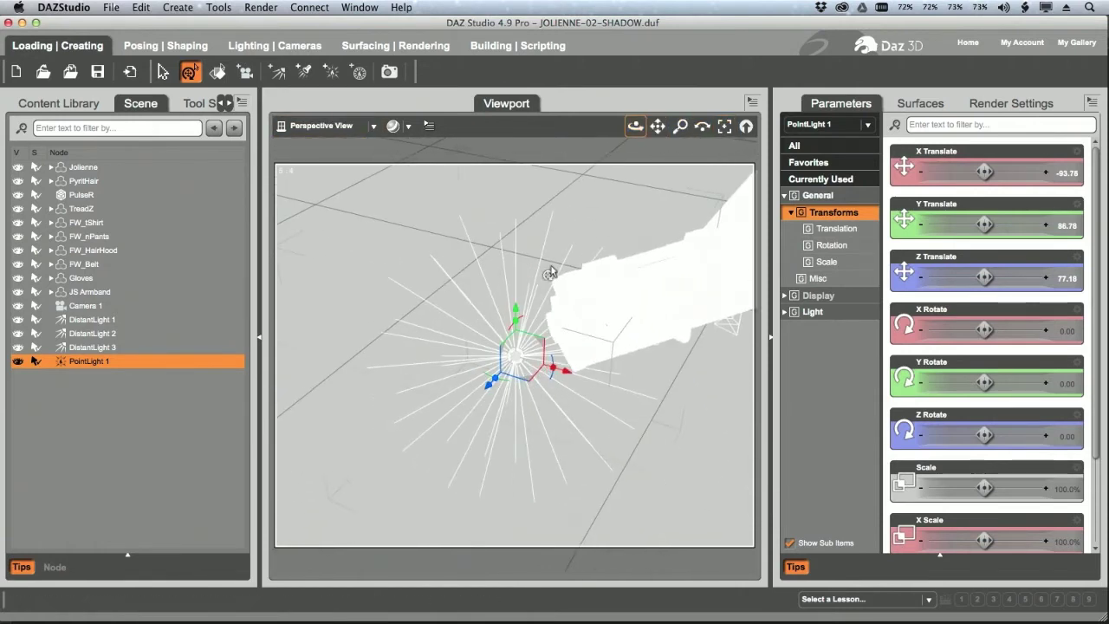
left_click_drag(515, 312, 521, 304)
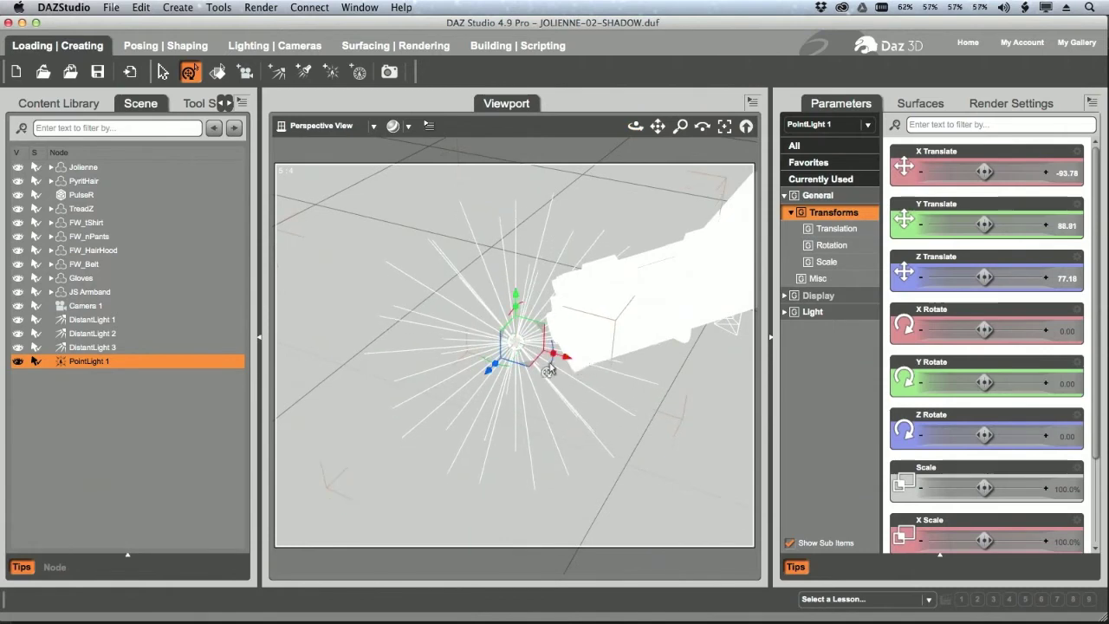
left_click_drag(532, 366, 547, 360)
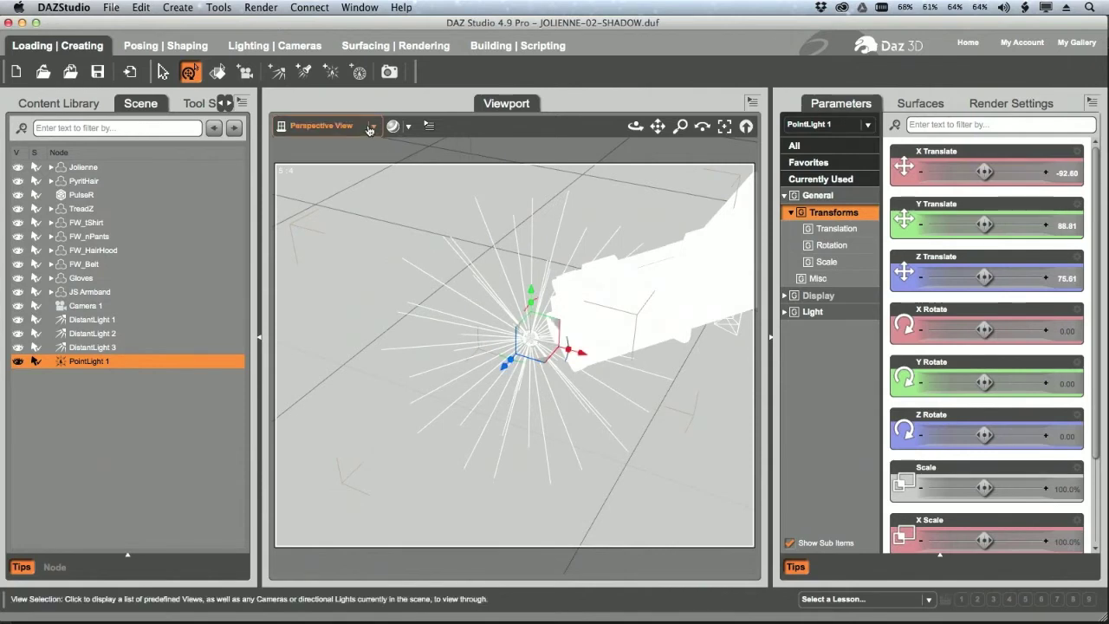
left_click(321, 125)
left_click(345, 243)
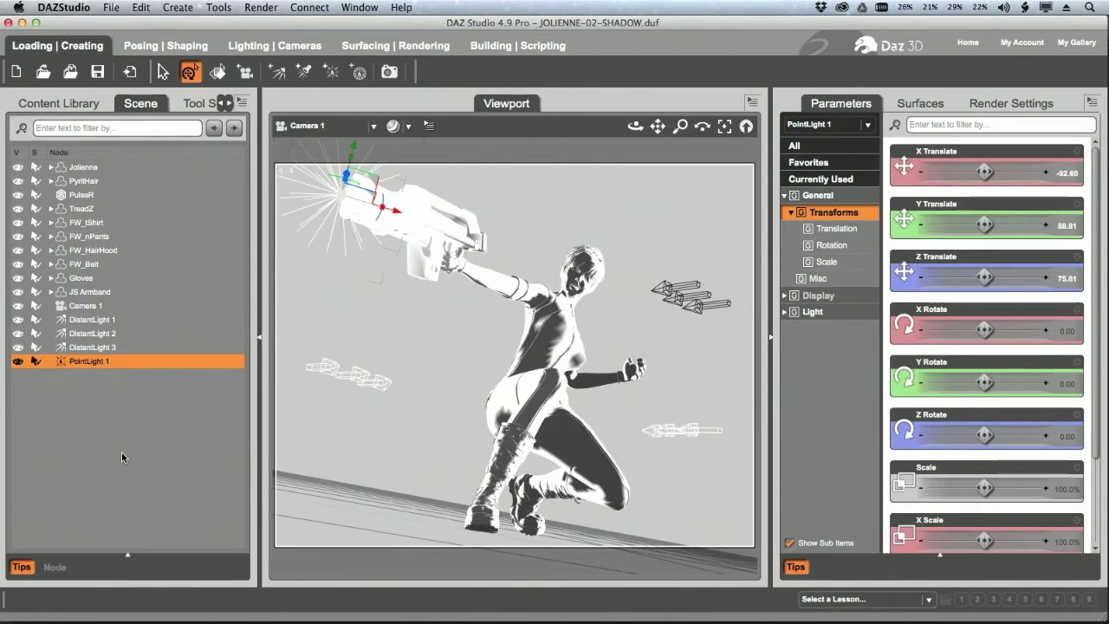
Step: Delete the three distant lights and the point light, and merge a saved light setup file into the scene
left_click(139, 320, "shift")
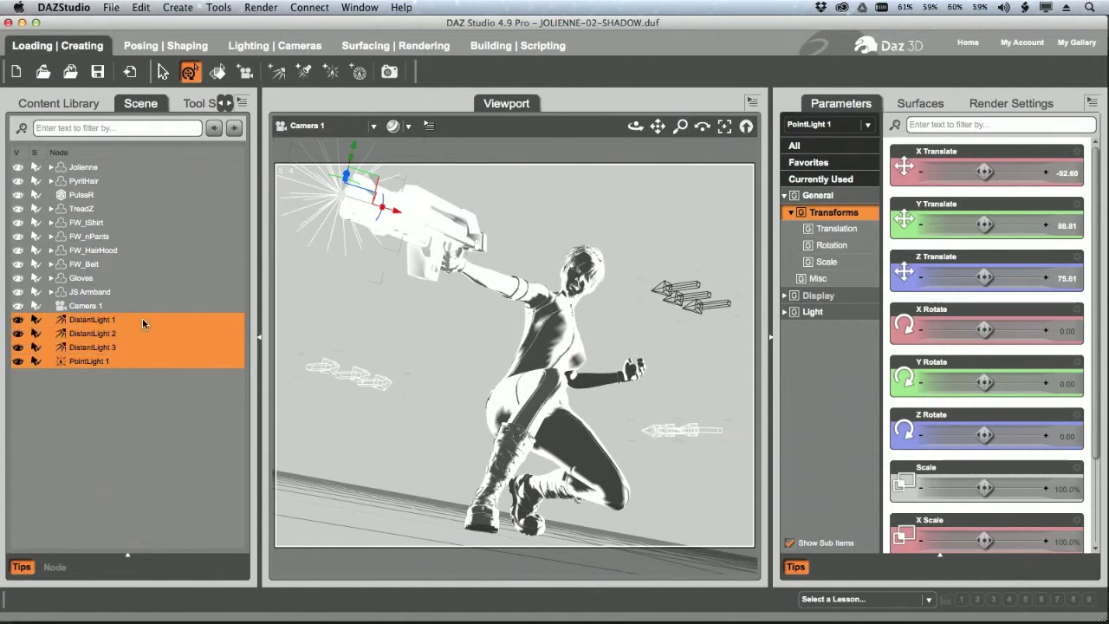
right_click(160, 319)
left_click(210, 341)
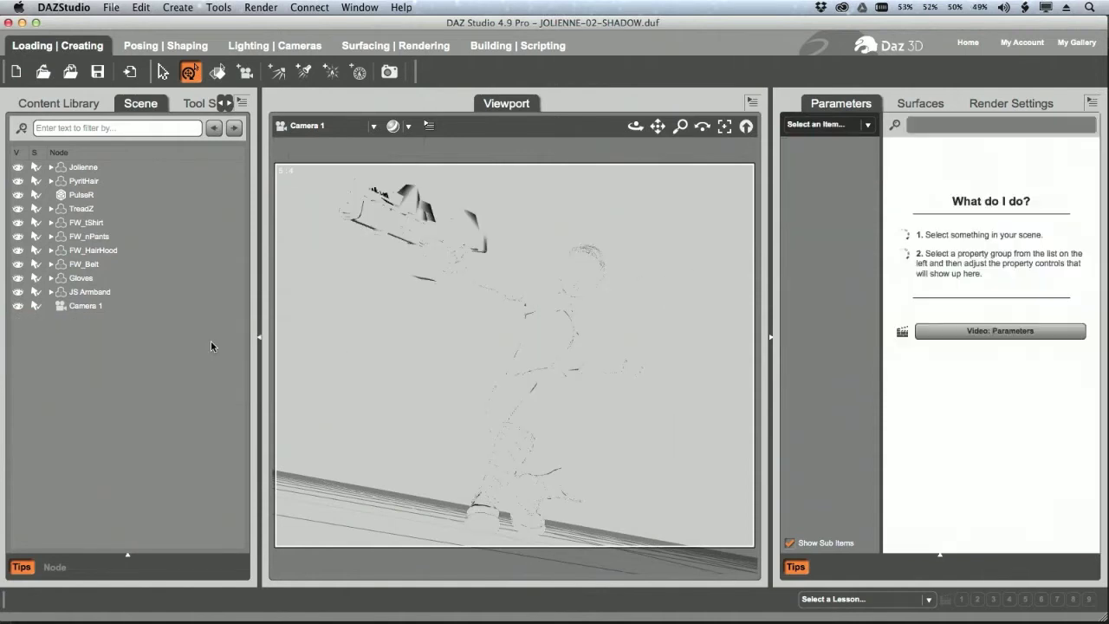
left_click(70, 73)
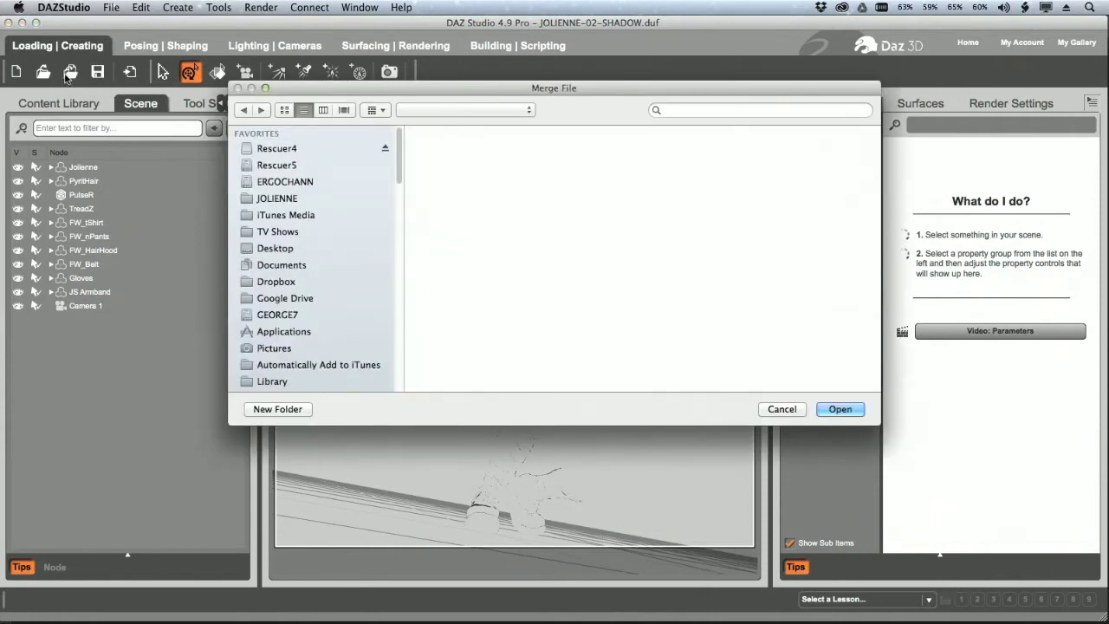
double_click(537, 249)
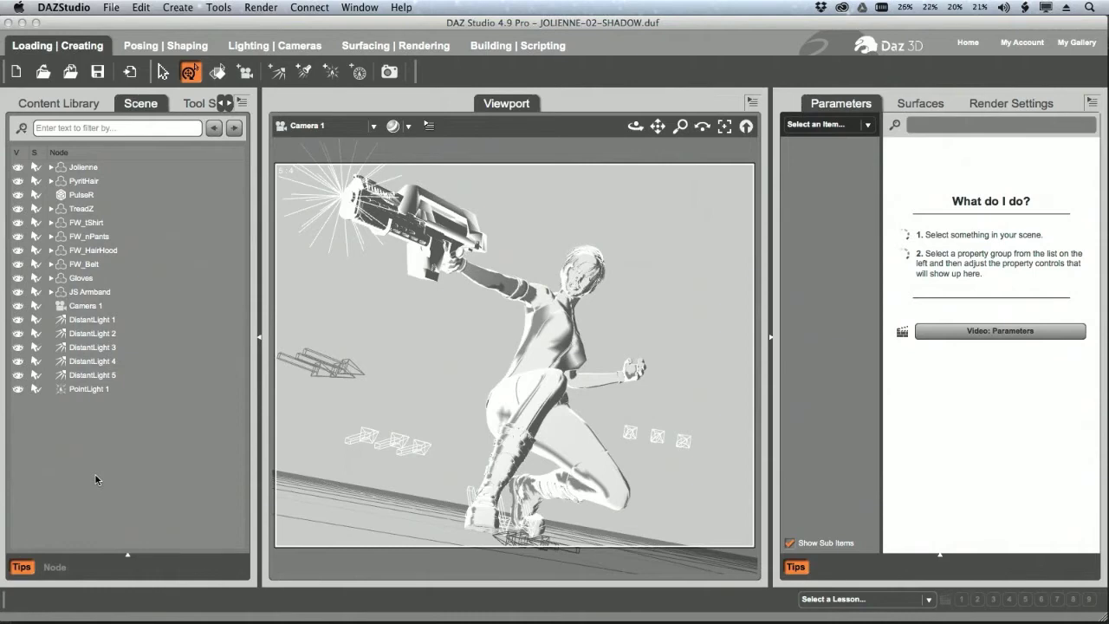
Step: Render the scene through Camera 1, view the result in an enlarged render window, and close it without saving
left_click(389, 74)
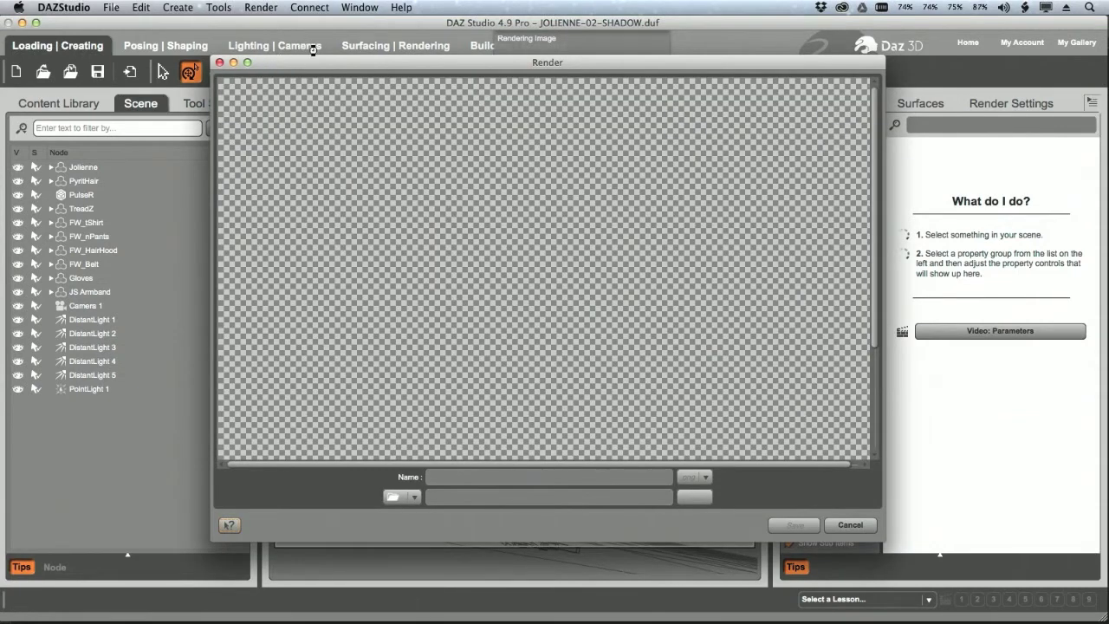
left_click_drag(288, 63, 224, 58)
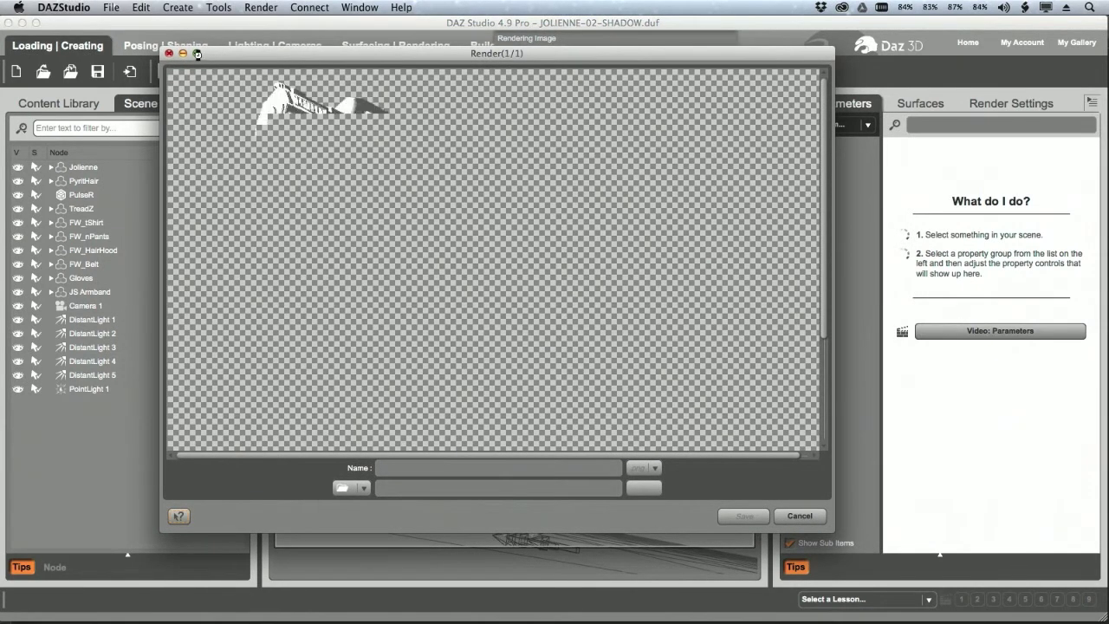
left_click(197, 54)
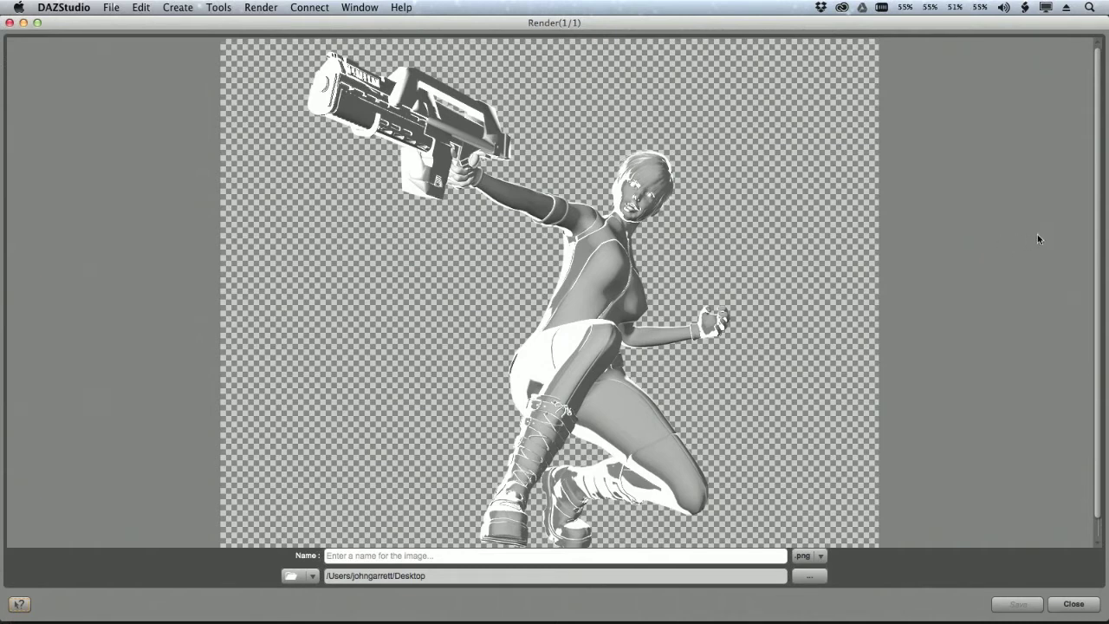
left_click(1075, 604)
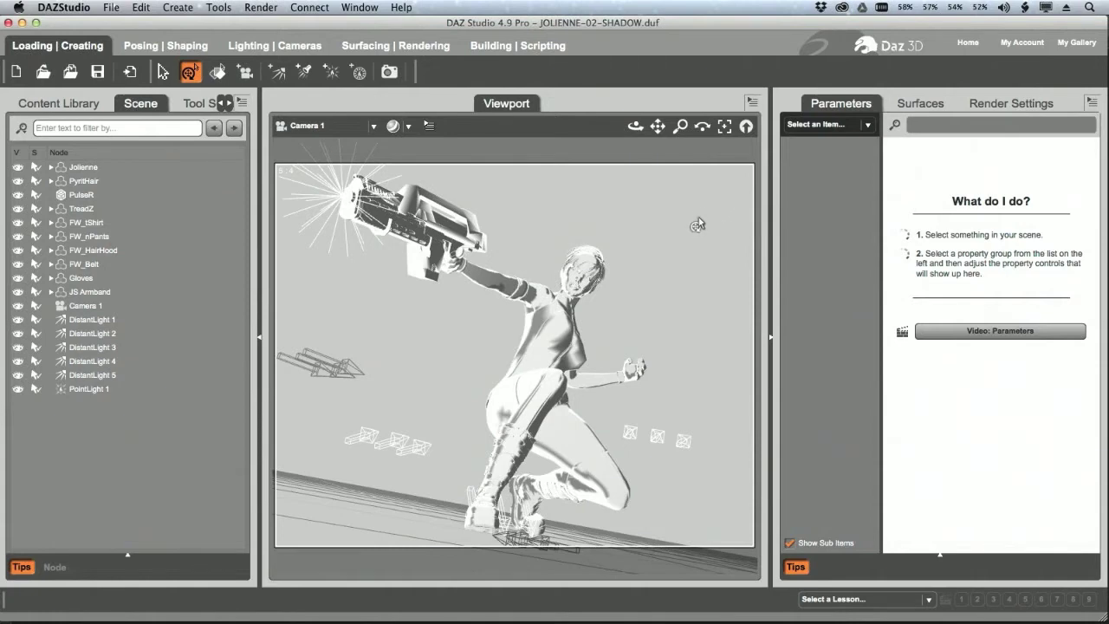
Step: Switch to Photoshop and compare the shirt texture's Background with its Color Fill 2 and striped Layer 4, including the stripe edges up close
key("super+Tab")
left_click(539, 310)
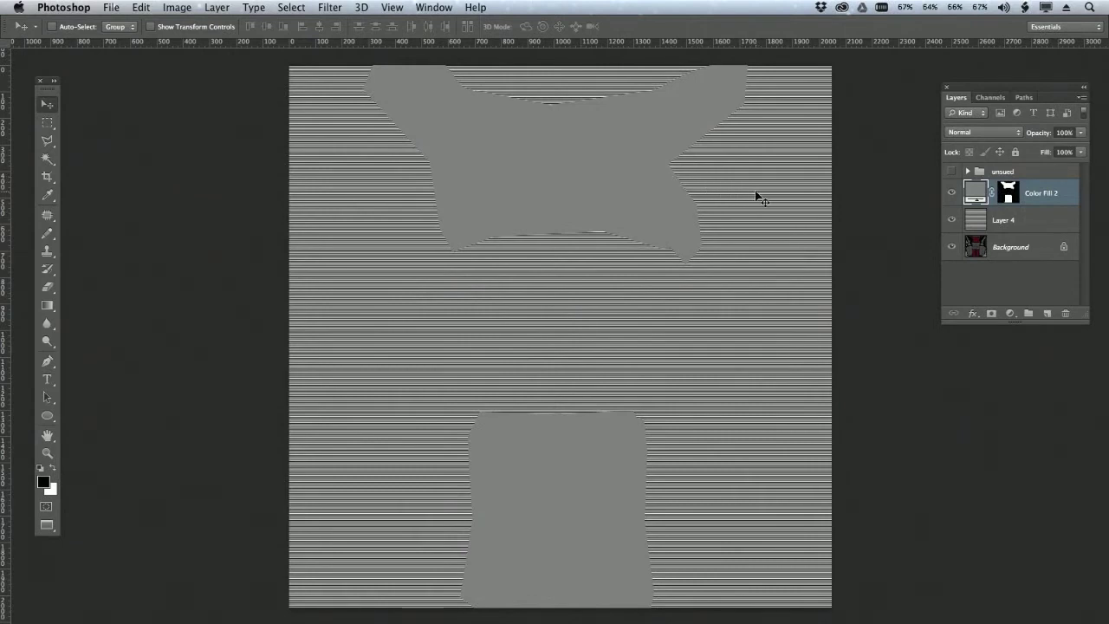
left_click(953, 248, "alt")
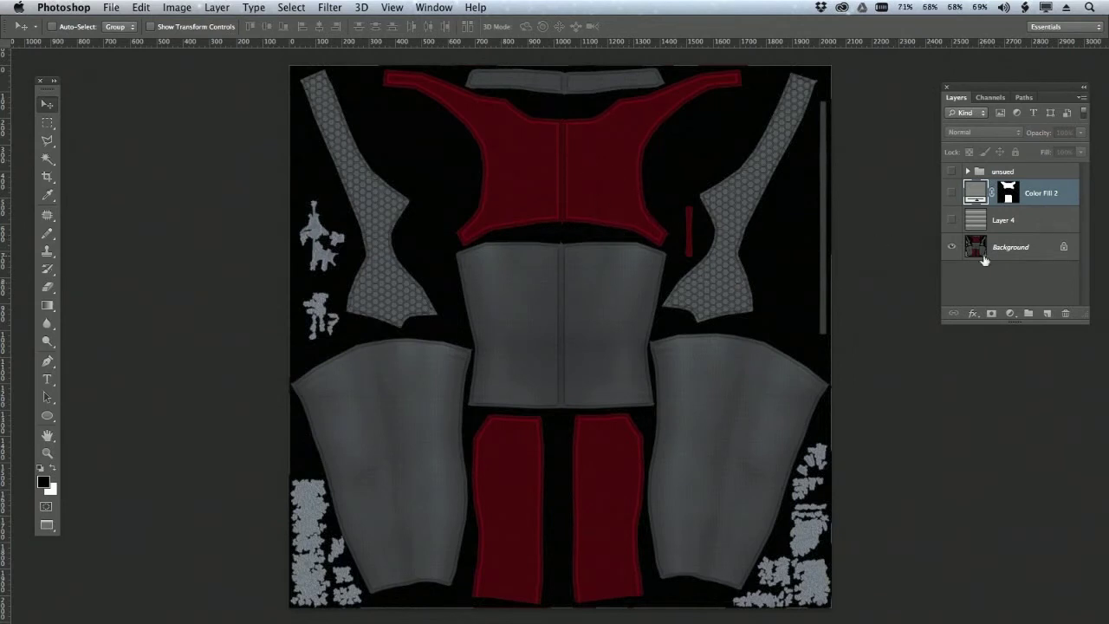
left_click(953, 193)
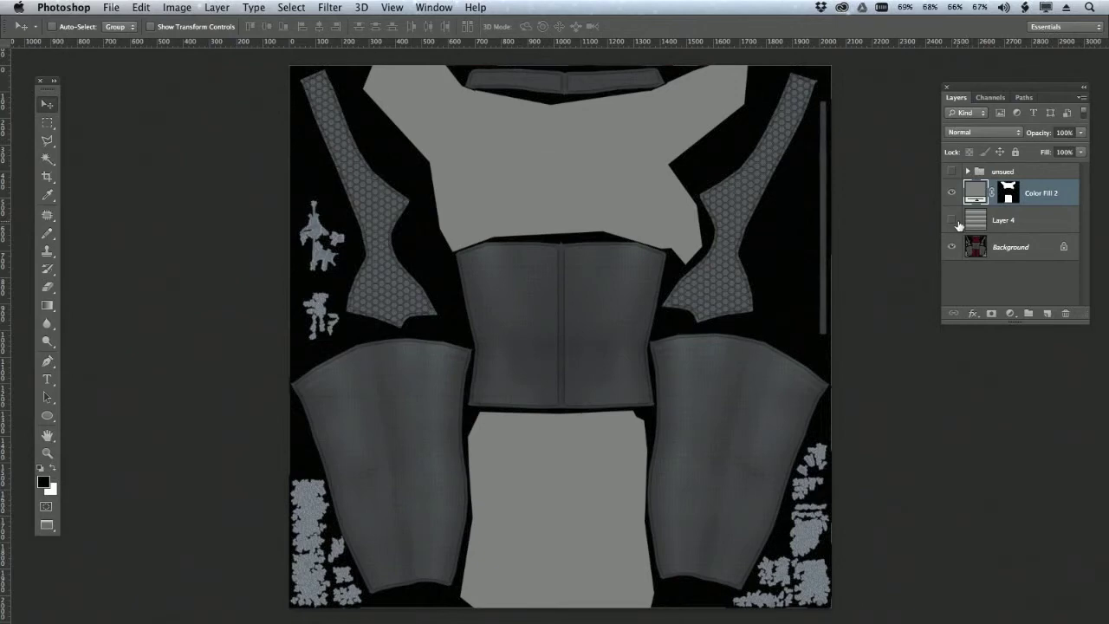
left_click(951, 220)
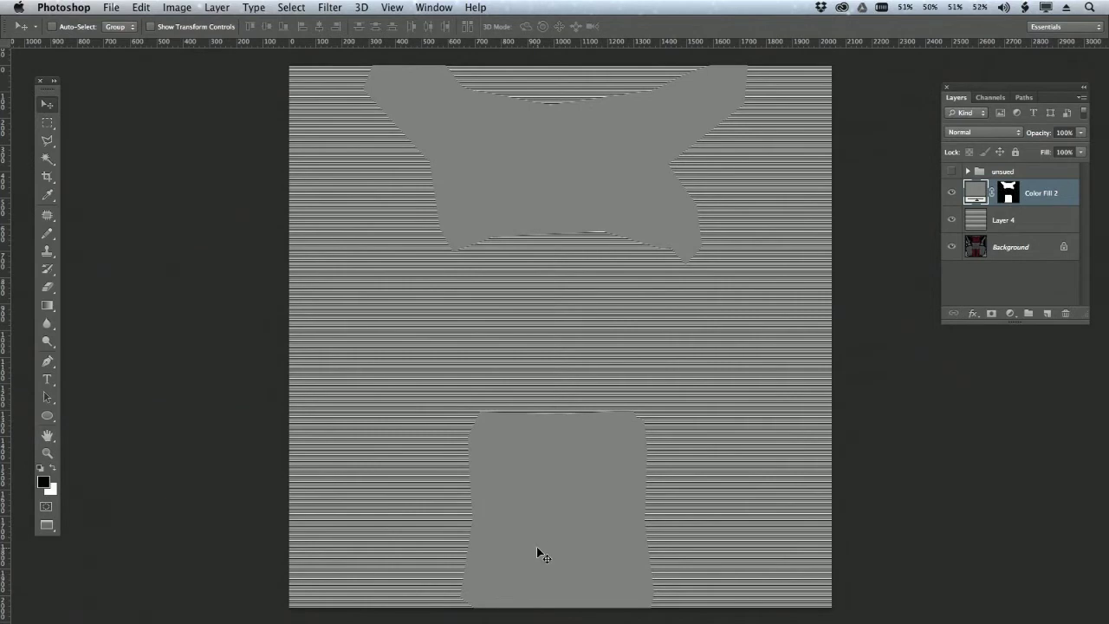
scroll(763, 228, "up", 5, "alt")
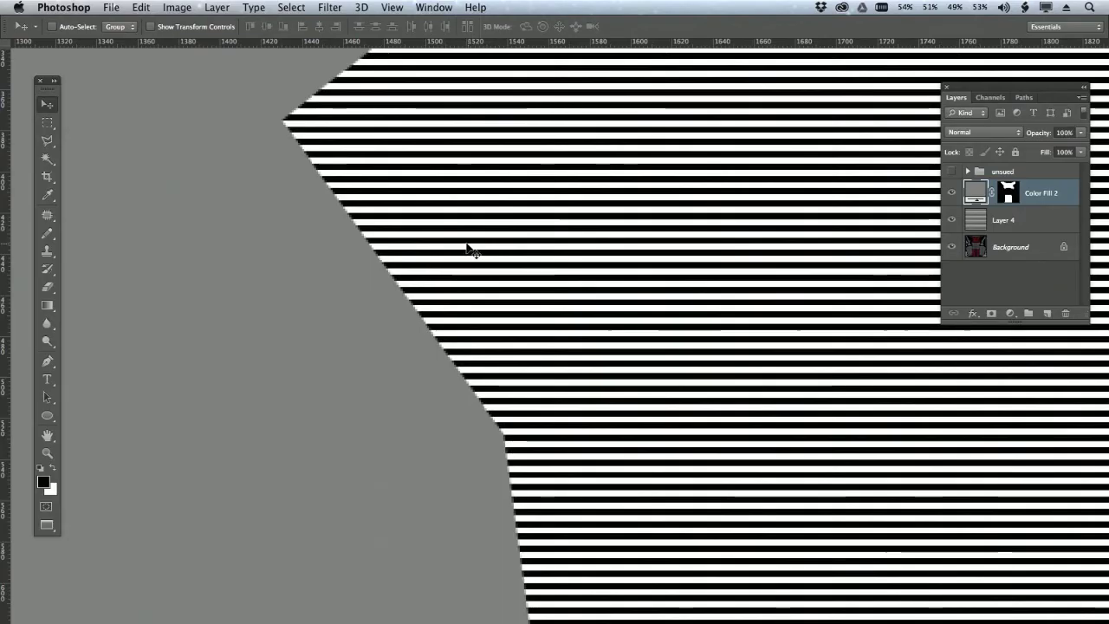
Step: View the second striped texture in full, isolate its Background layer to check the original map, and restore the other layers
key("super+0")
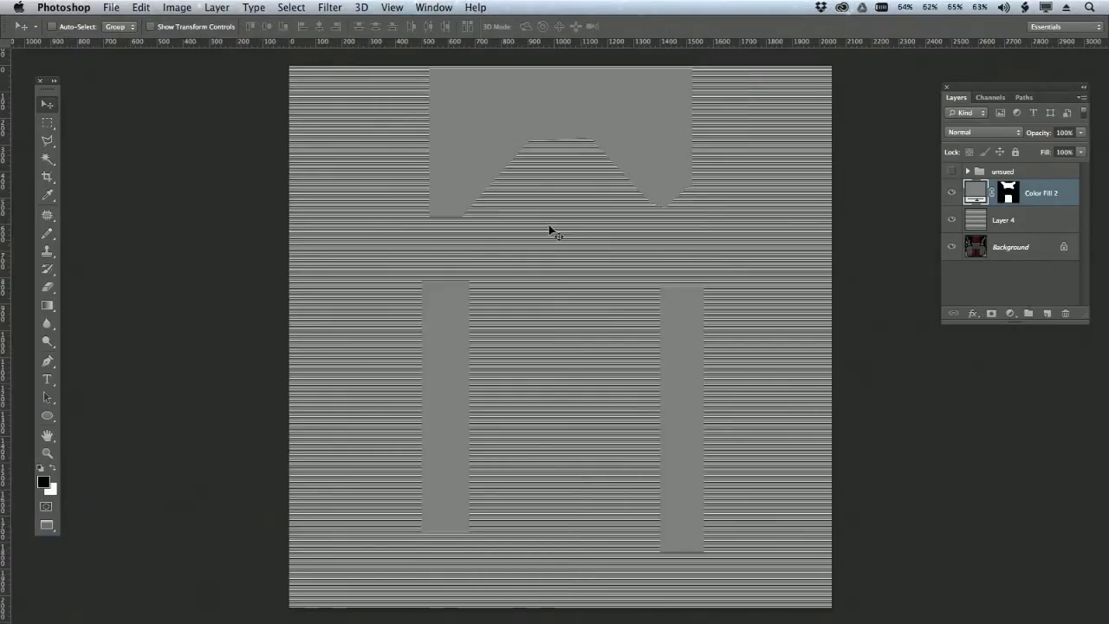
left_click(953, 259, "alt")
left_click(951, 259, "alt")
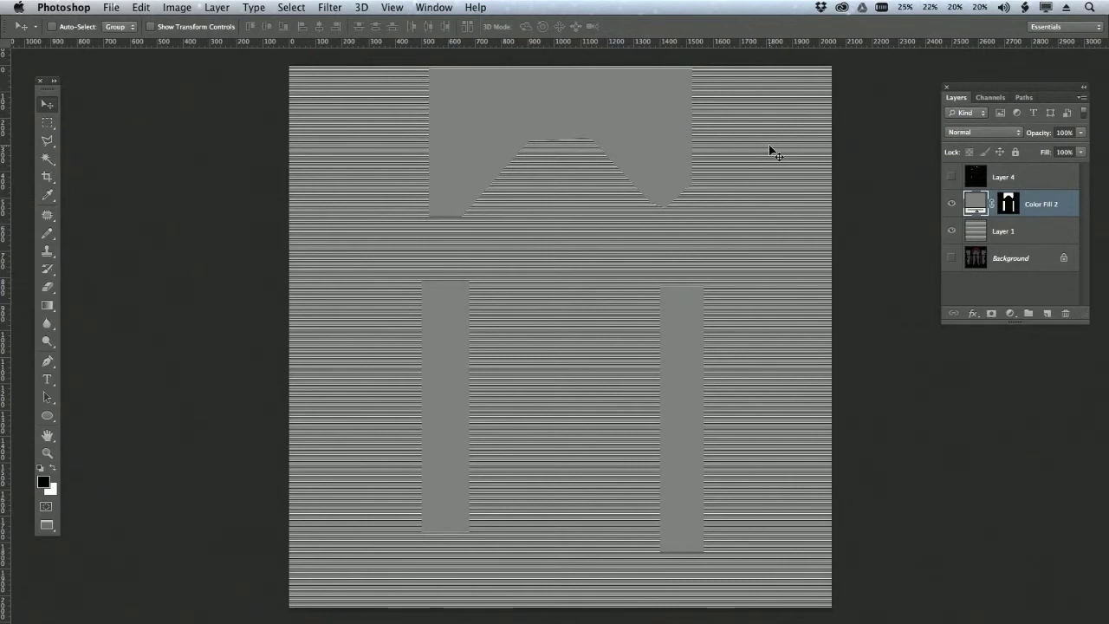
Step: Switch back to DAZ Studio and open the surface settings of the SHIRT material on FW_tShirt
key("super+Tab")
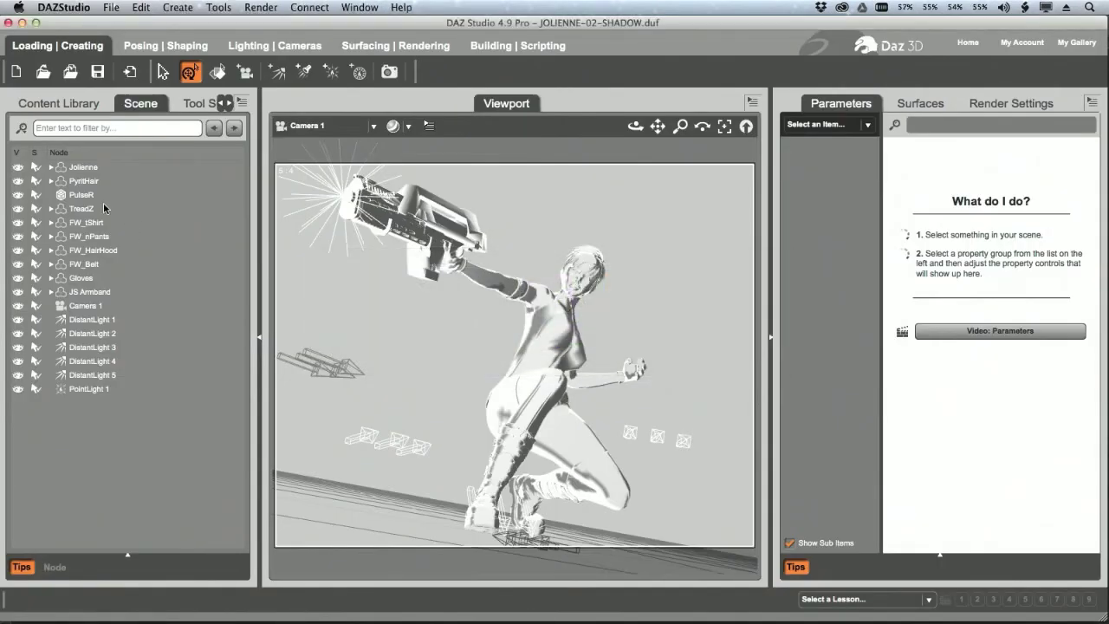
left_click(86, 222)
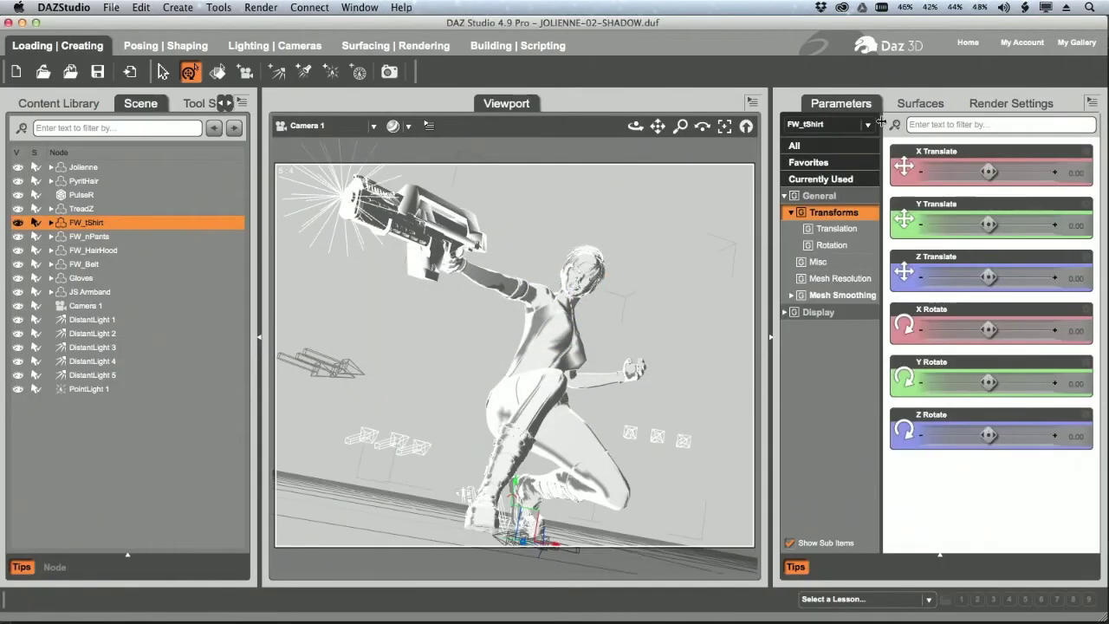
left_click(920, 103)
left_click(845, 211)
left_click(785, 210)
left_click(785, 209)
left_click(824, 226)
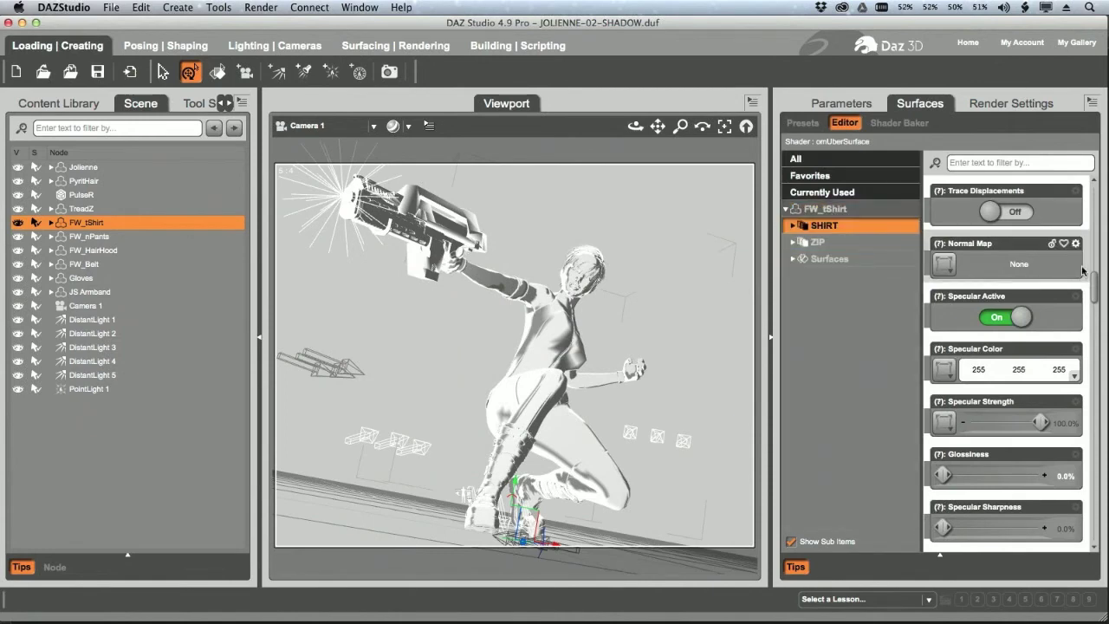
Step: Activate bump on the SHIRT material and load Jolieene_Shirt-bump.jpg as its Bump Strength map
left_click_drag(1095, 289, 1100, 251)
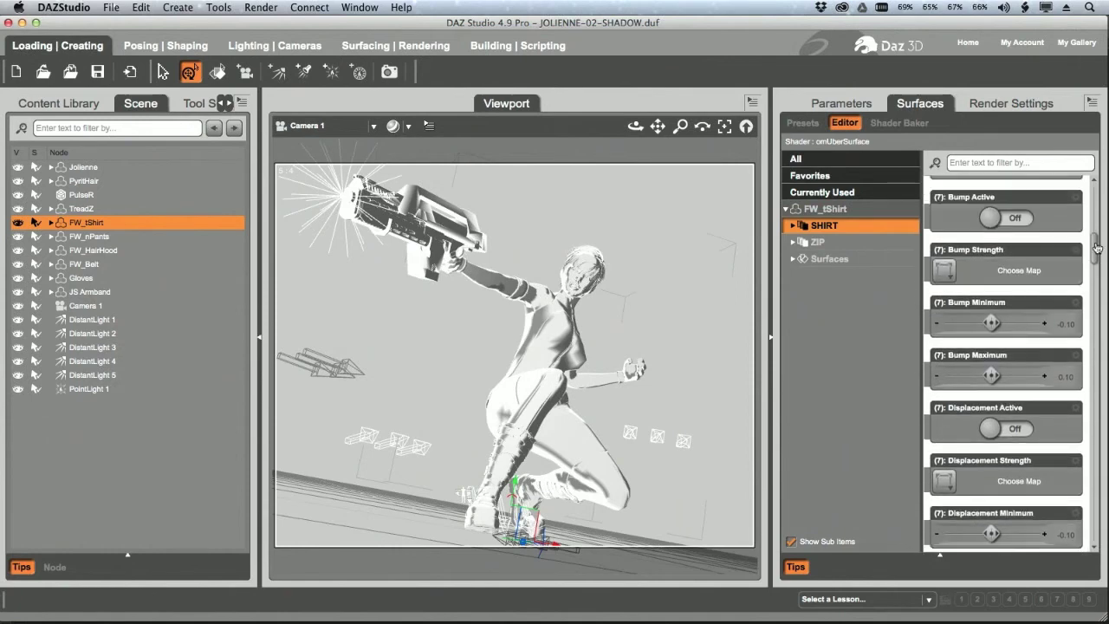
left_click(1012, 219)
left_click(944, 270)
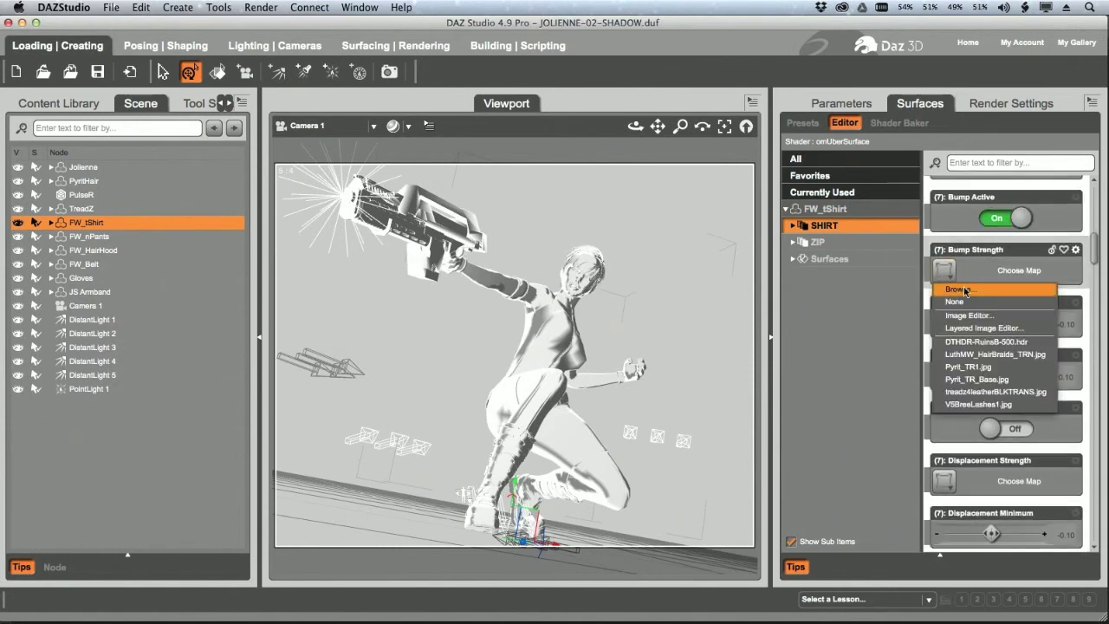
left_click(962, 291)
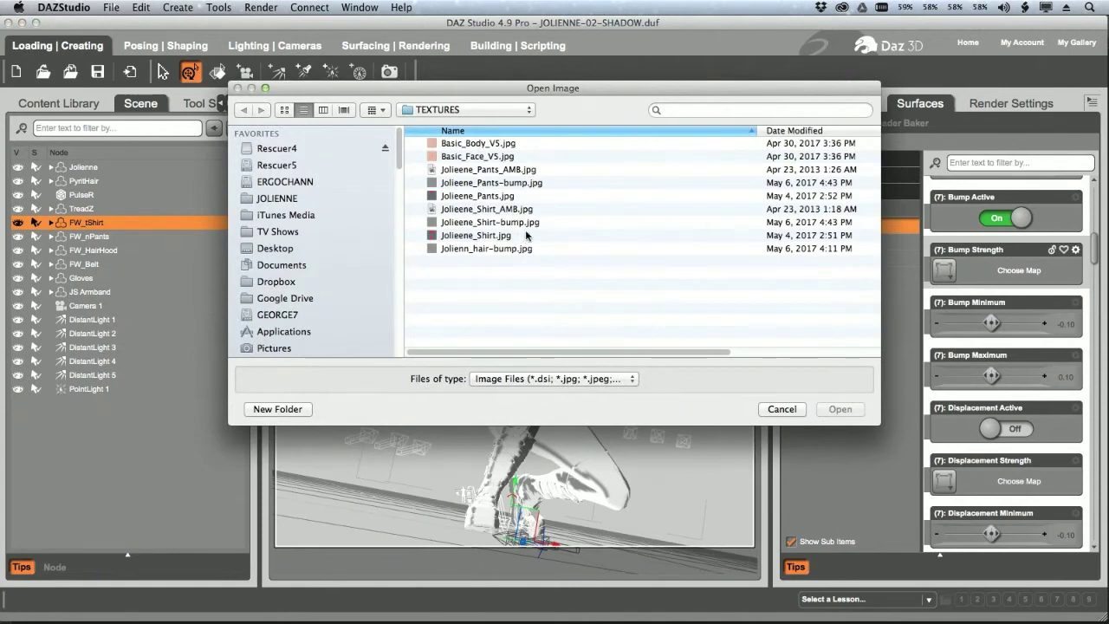
double_click(541, 222)
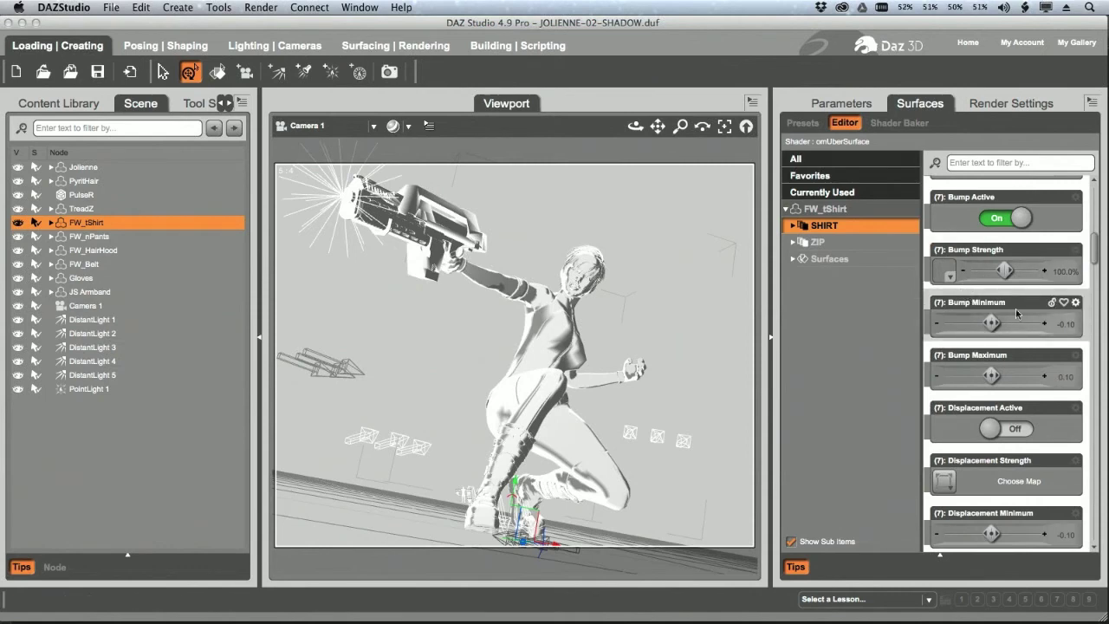
Step: Set the SHIRT material's Bump Strength to 25% and its Bump Maximum to 0.20
left_click(1056, 274)
type("25")
key("Return")
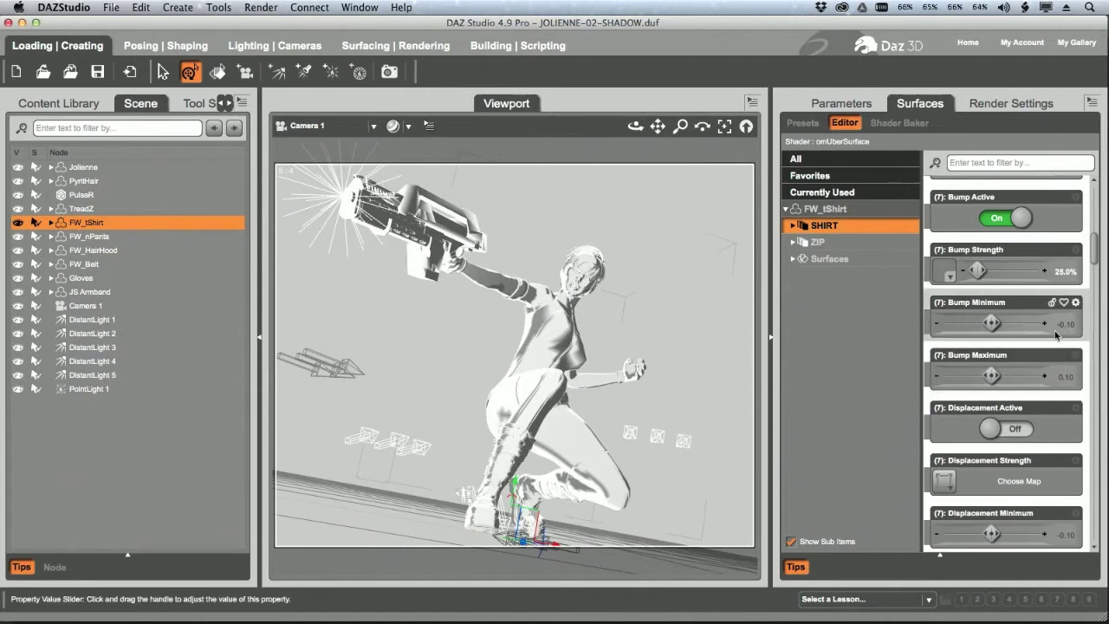
left_click(1065, 382)
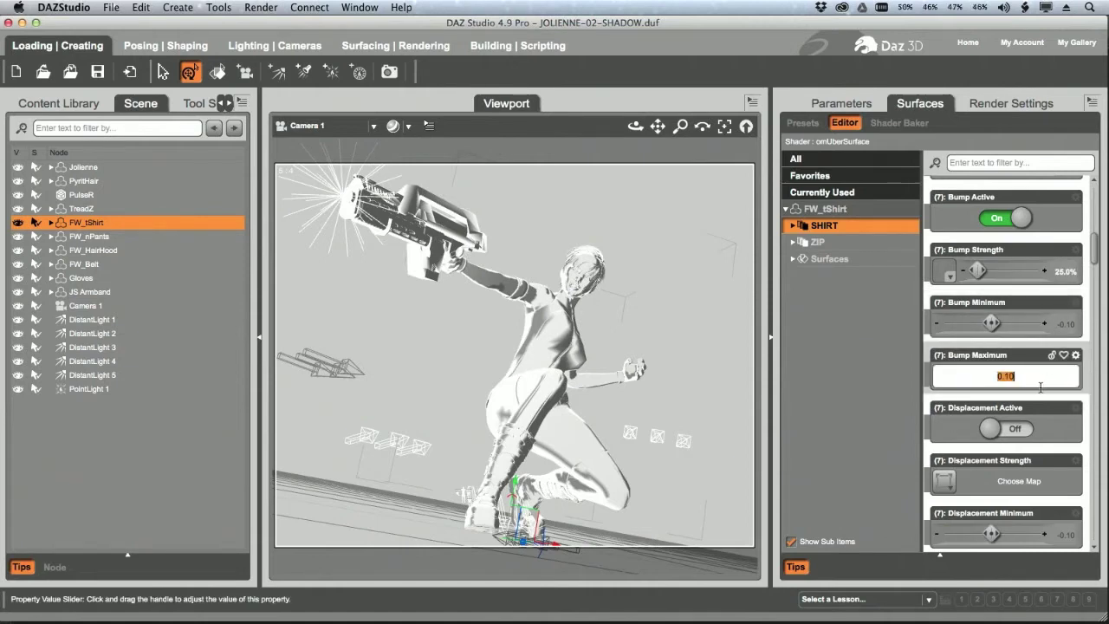
type("0.2")
key("Return")
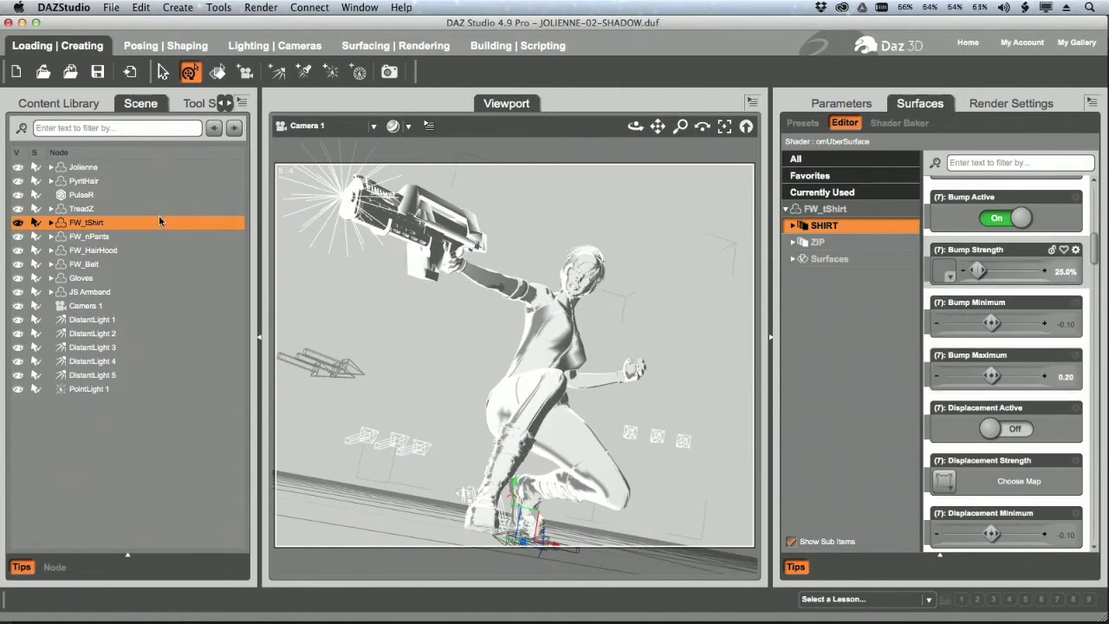
Step: Select all FW_nPants surfaces, activate bump, and load Jolieene_Pants-bump.jpg as the Bump Strength map
left_click(96, 235)
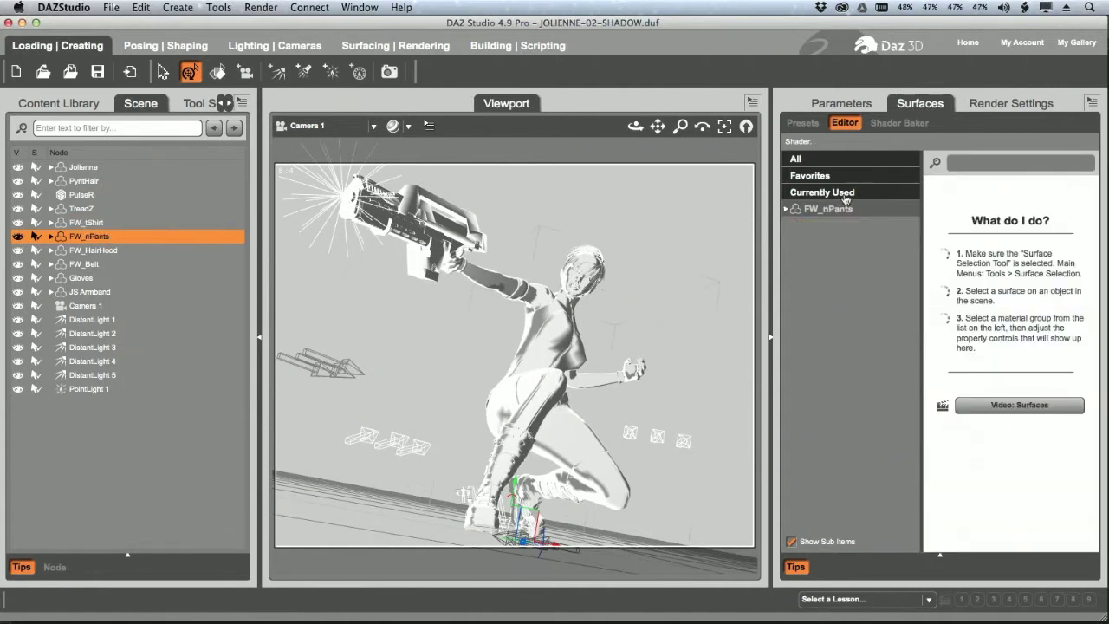
left_click(786, 209)
left_click(832, 209)
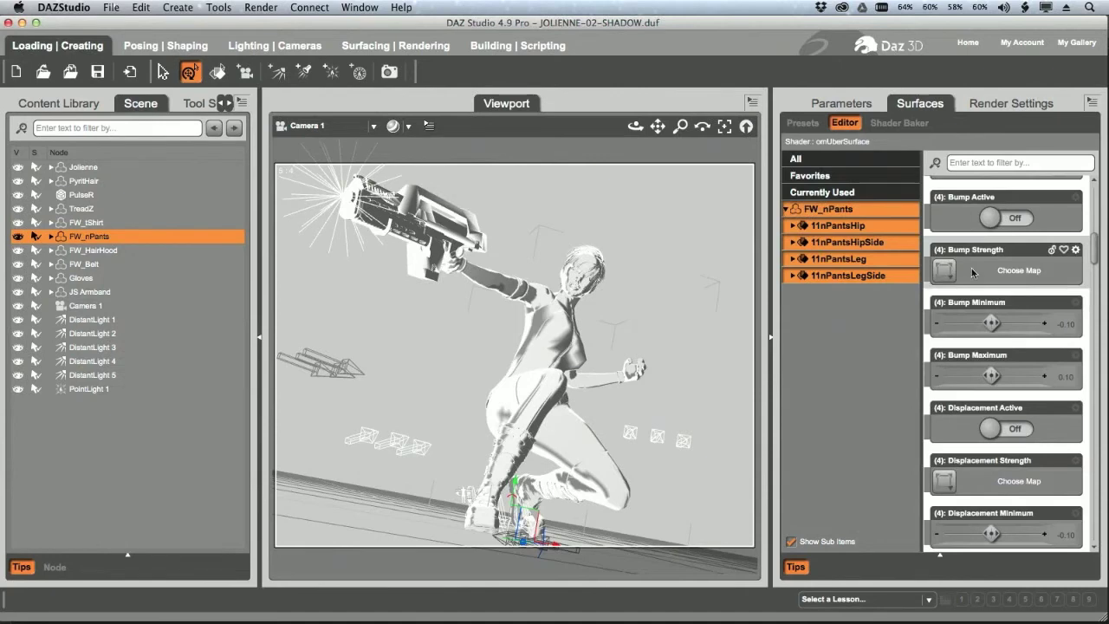
left_click(1001, 217)
left_click(945, 279)
left_click(947, 291)
double_click(540, 183)
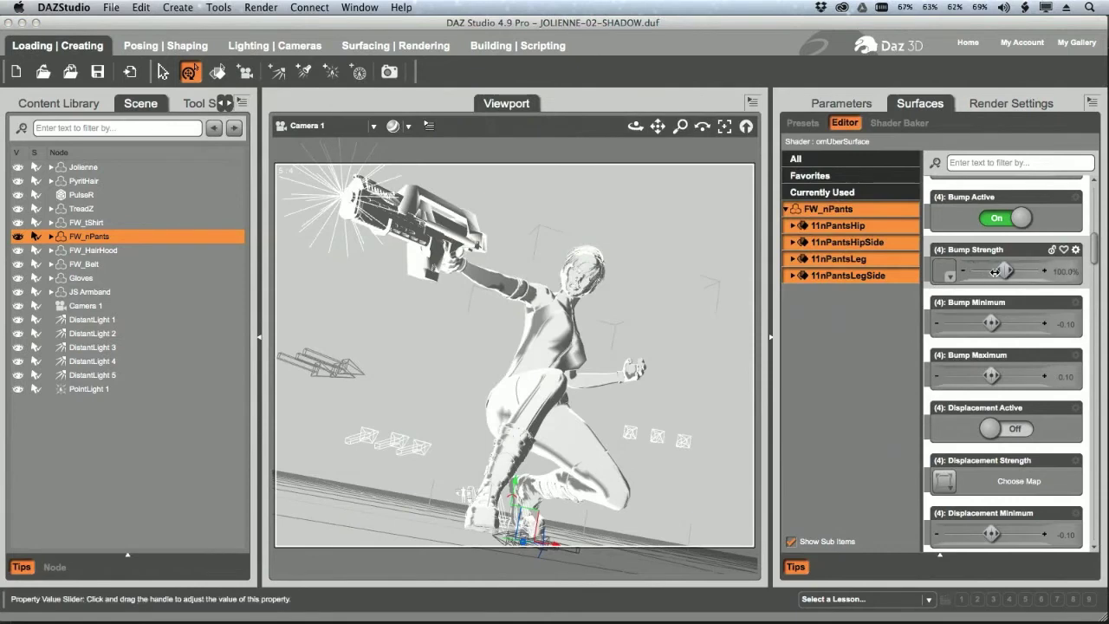
Step: Set the FW_nPants surfaces' Bump Strength to 10% and Bump Maximum to 0.50
left_click(1061, 271)
type("10")
key("Return")
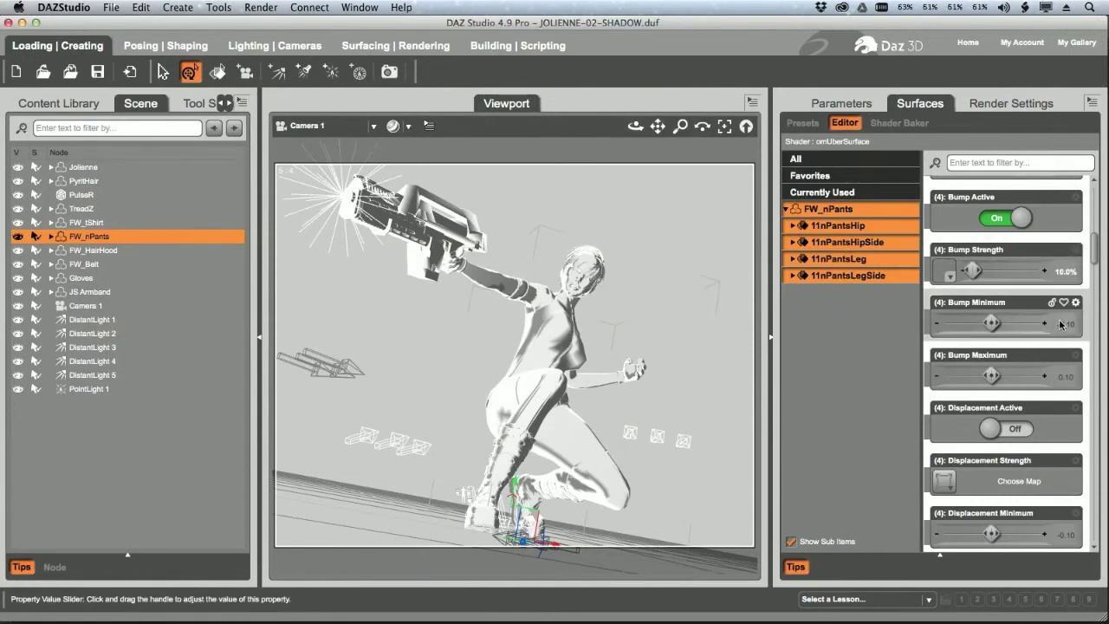
left_click(1063, 377)
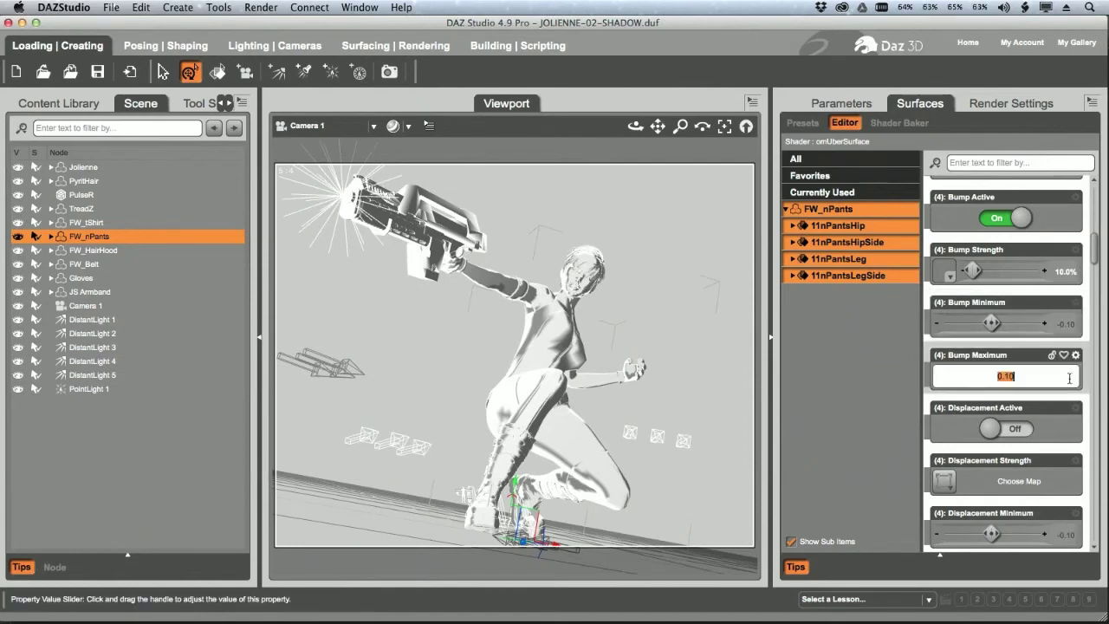
key("Return")
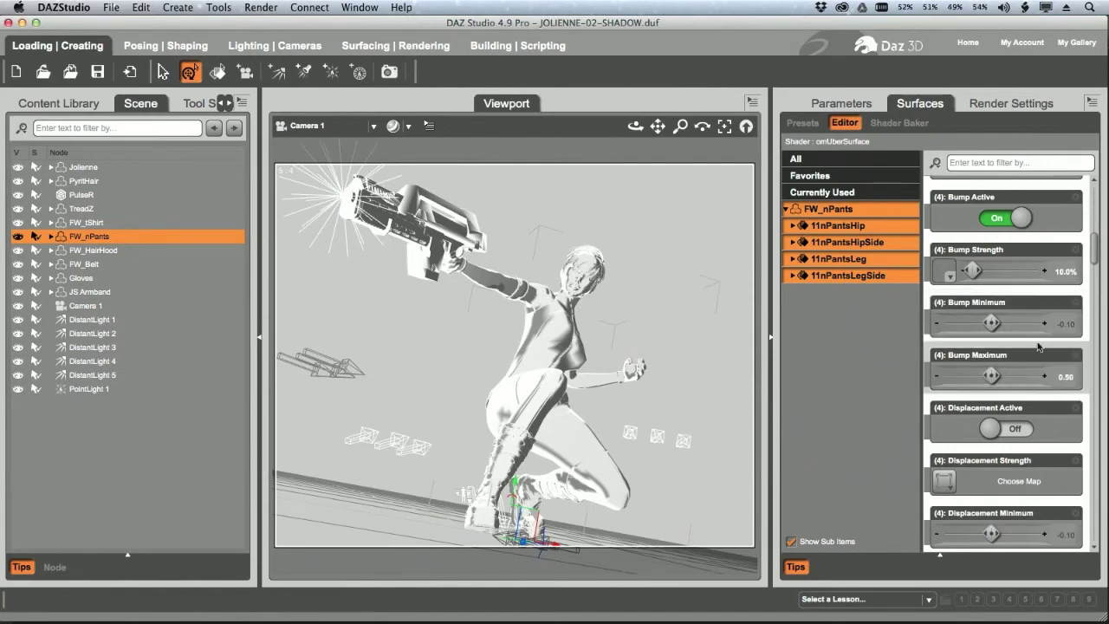
Step: Render the scene with the clothing bump maps, view it in an enlarged render window, and close it without saving
left_click(389, 72)
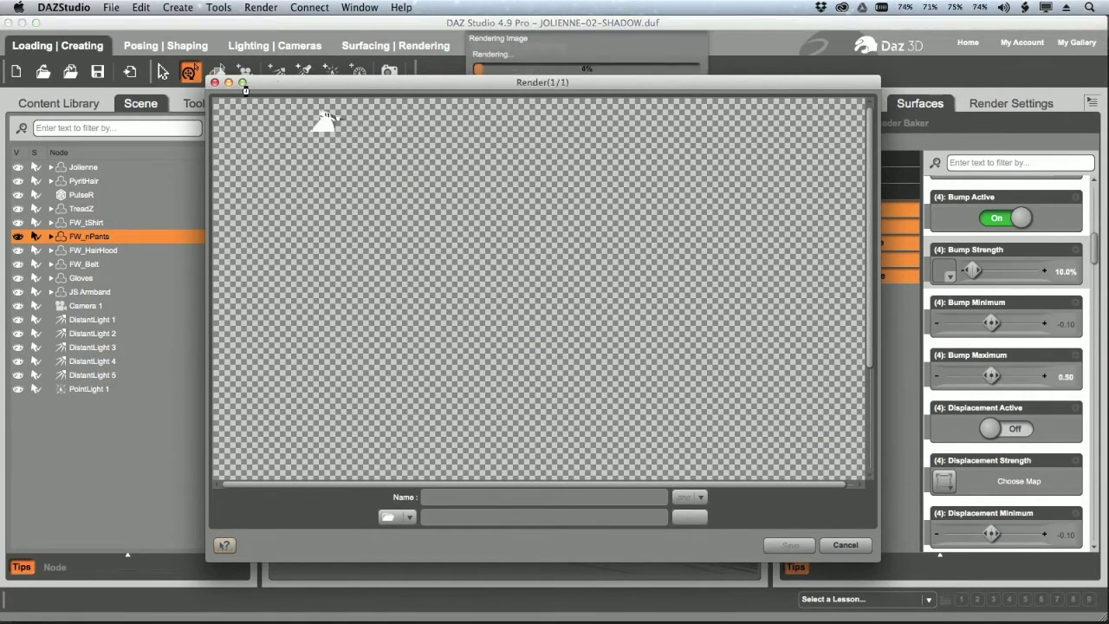
left_click(243, 82)
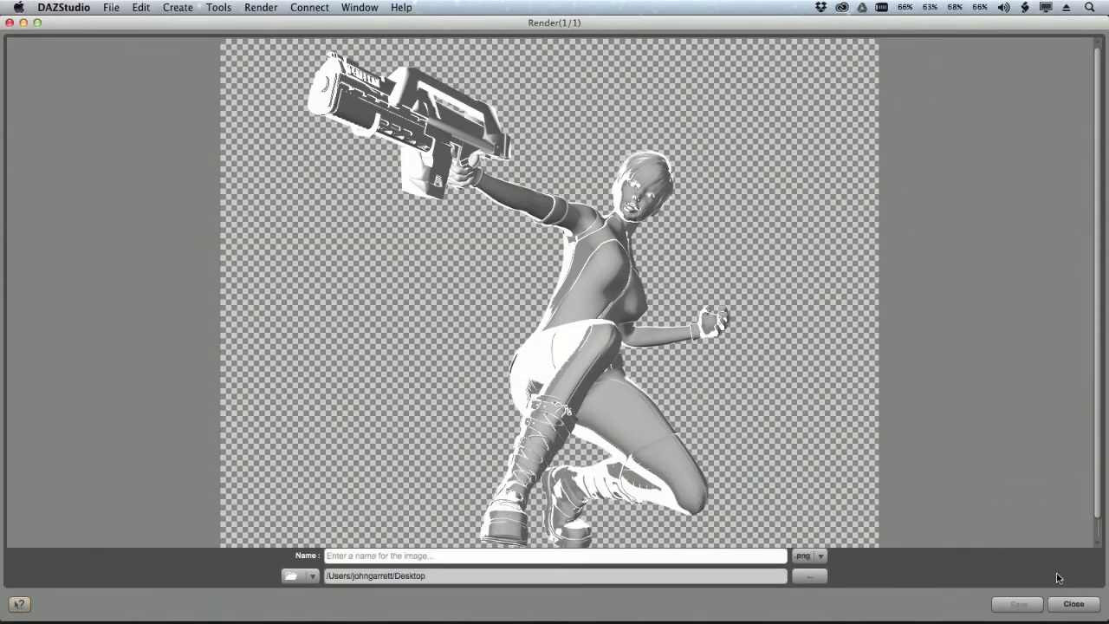
left_click(1074, 604)
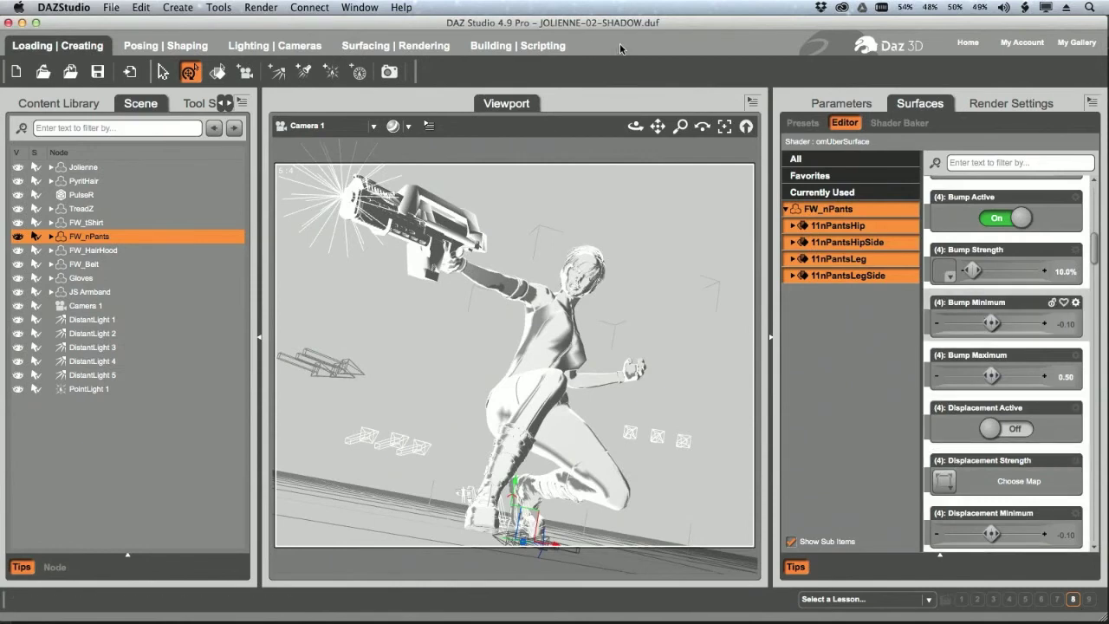
Step: Open the Render Editor and set up a comparison with Render 1 as primary and Render 2 as secondary image
left_click(264, 8)
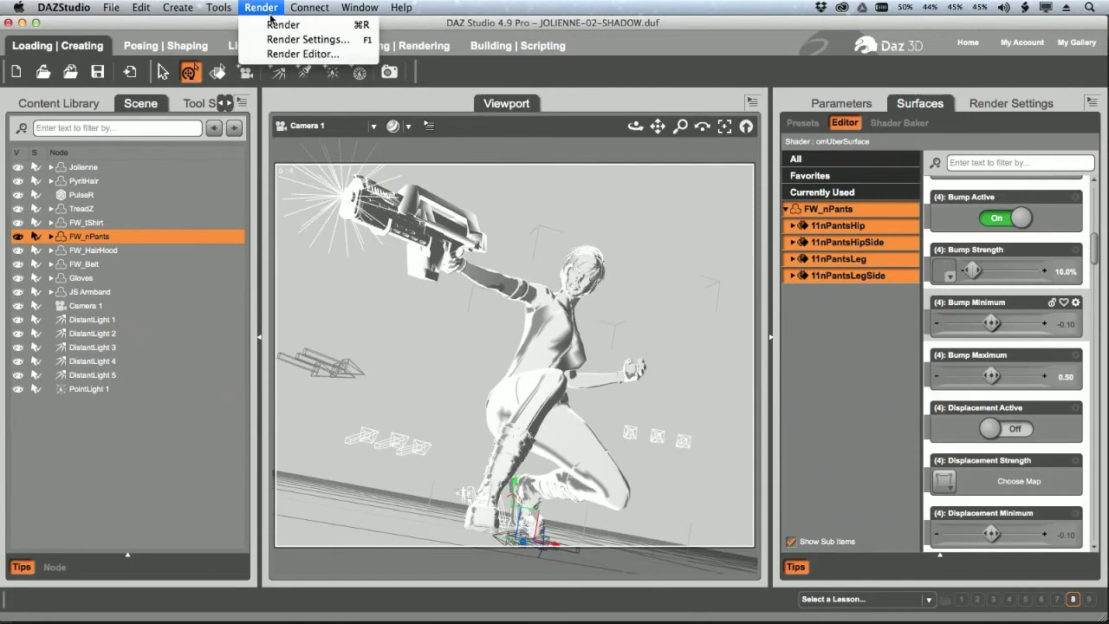
left_click(303, 55)
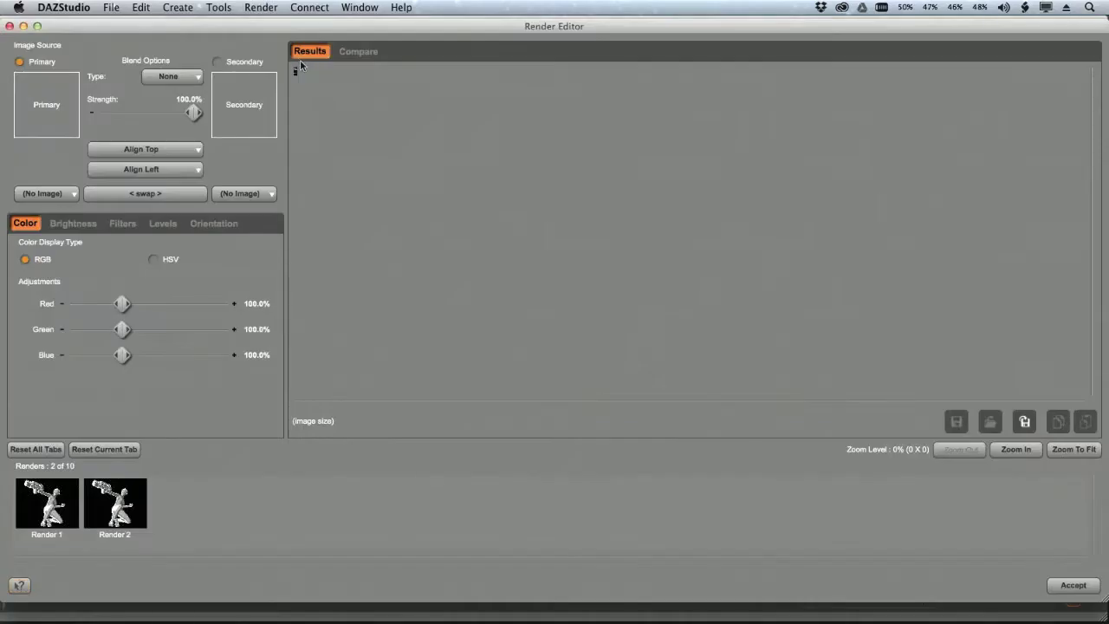
left_click(69, 195)
left_click(61, 210)
left_click(263, 198)
left_click(240, 222)
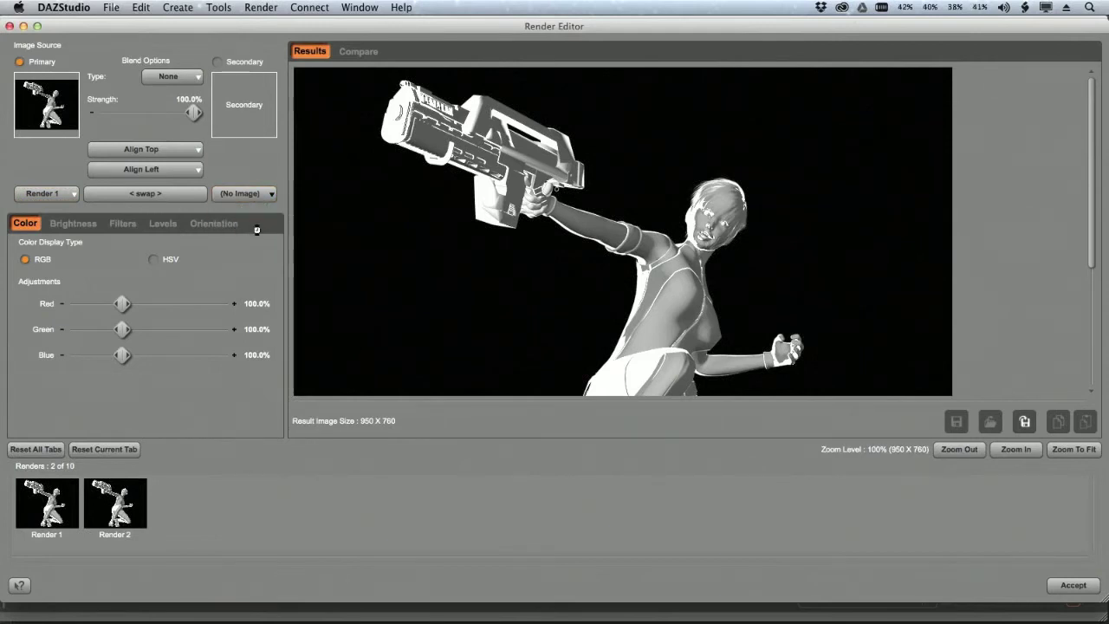
left_click(358, 54)
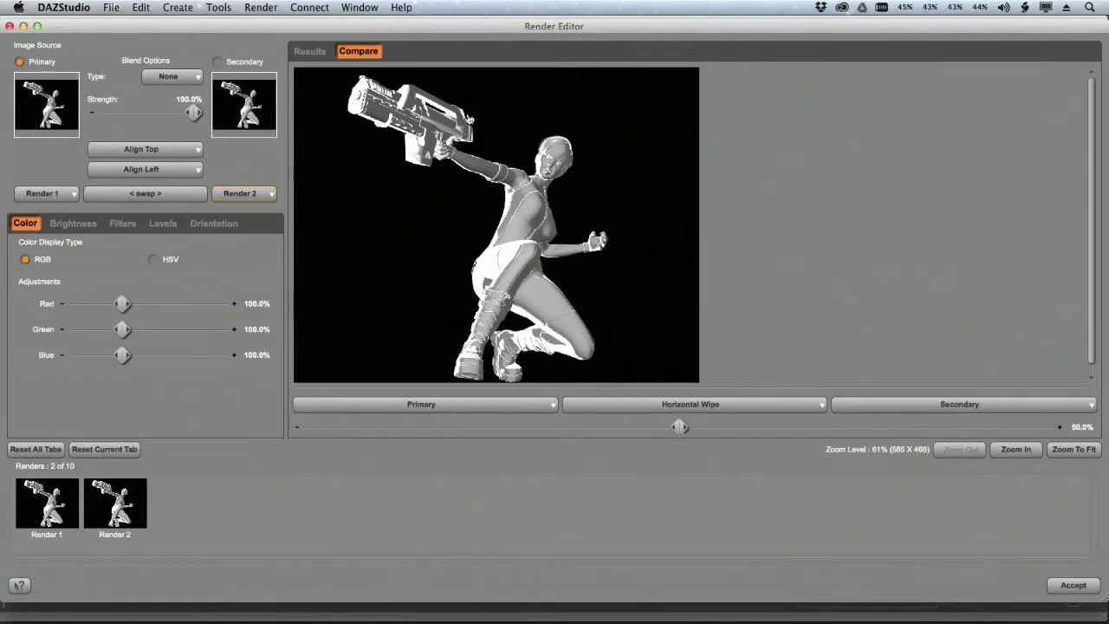
Step: Compare the two renders with a Vertical Wipe, zoomed in on the legs, sweeping the wipe fully in both directions
left_click(709, 407)
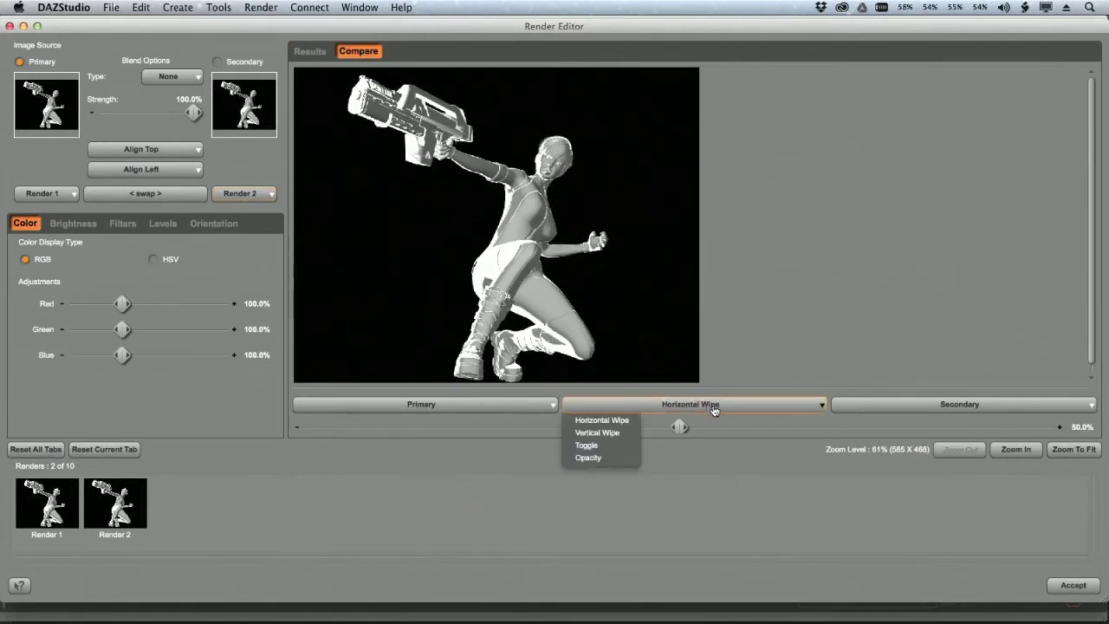
left_click(618, 436)
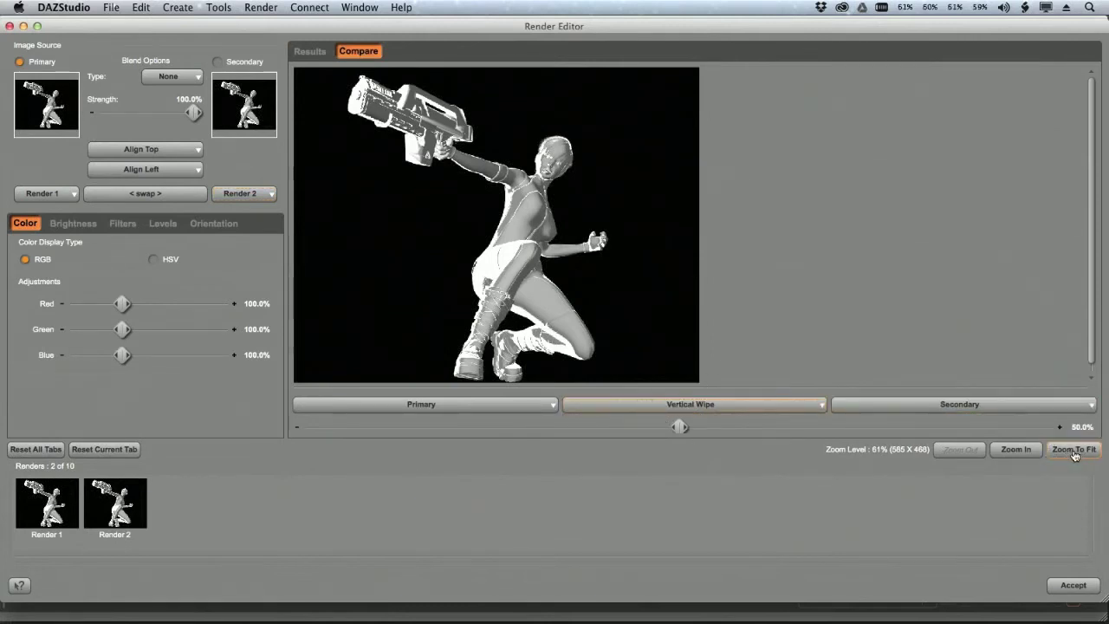
left_click(1016, 449)
left_click_drag(879, 297, 802, 172)
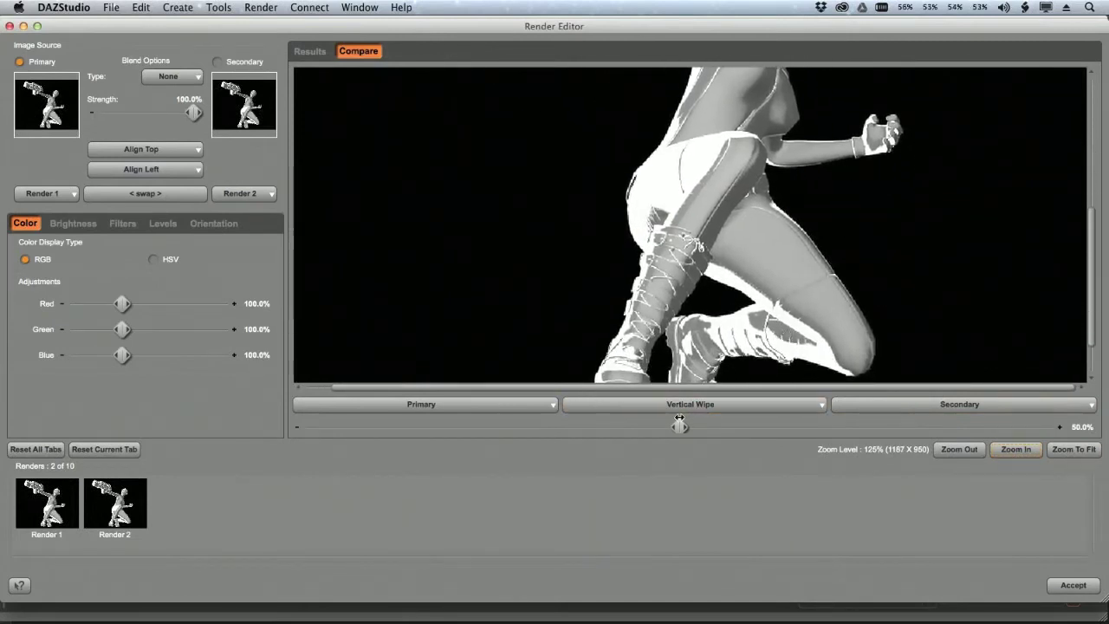
left_click_drag(682, 425, 1100, 431)
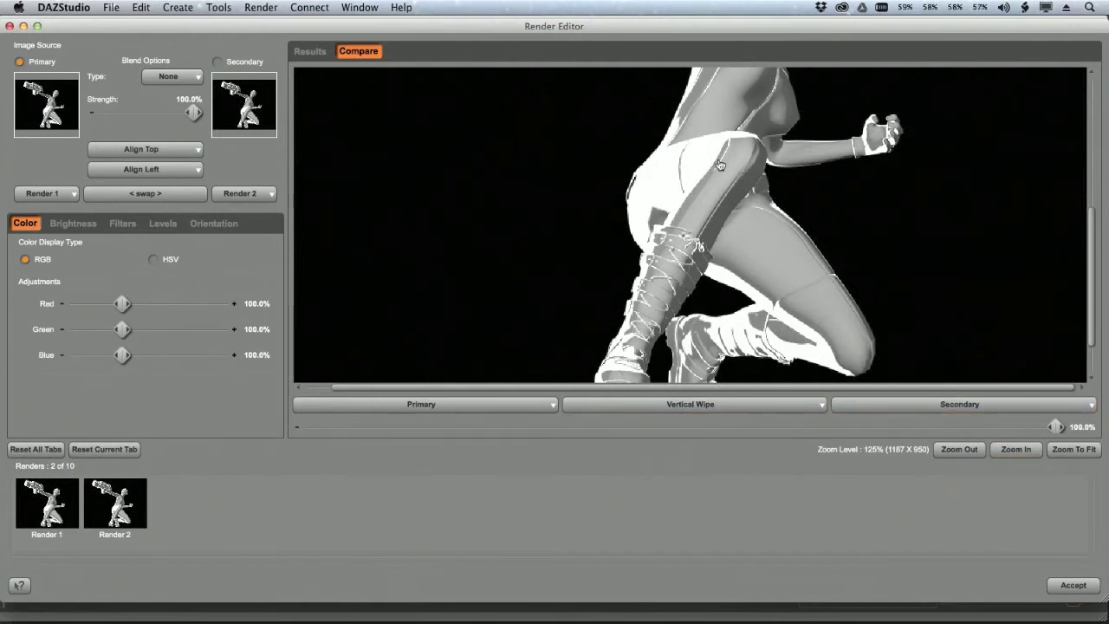
left_click_drag(1058, 426, 303, 410)
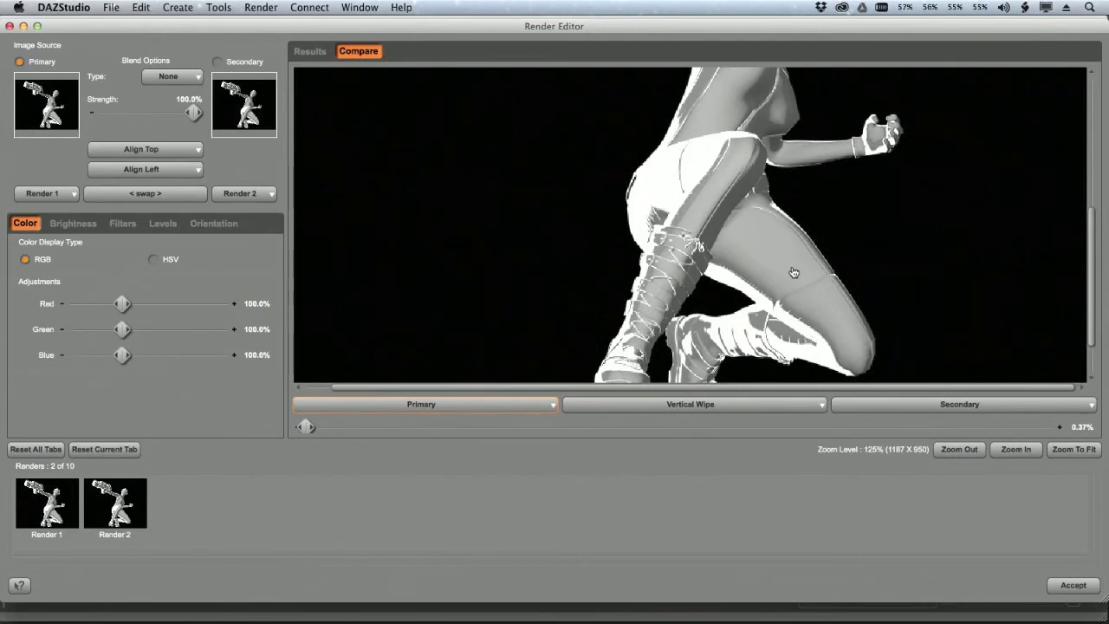
Step: Inspect the torso and legs in the comparison, sweep the wipe to 100%, and close the Render Editor
scroll(788, 234, "up", 5)
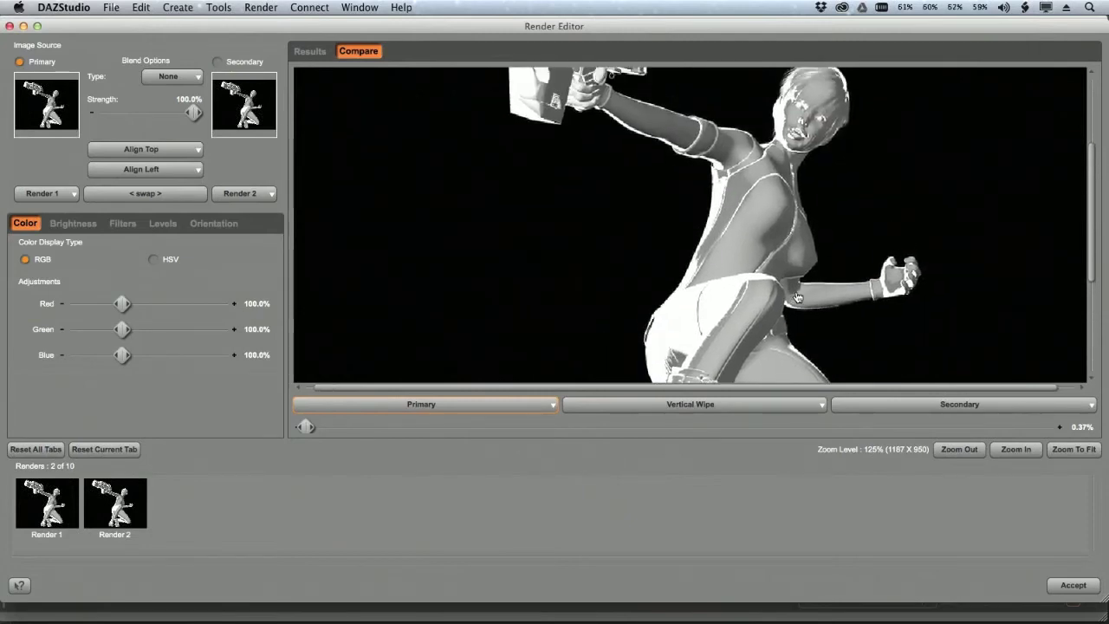
left_click_drag(798, 297, 784, 275)
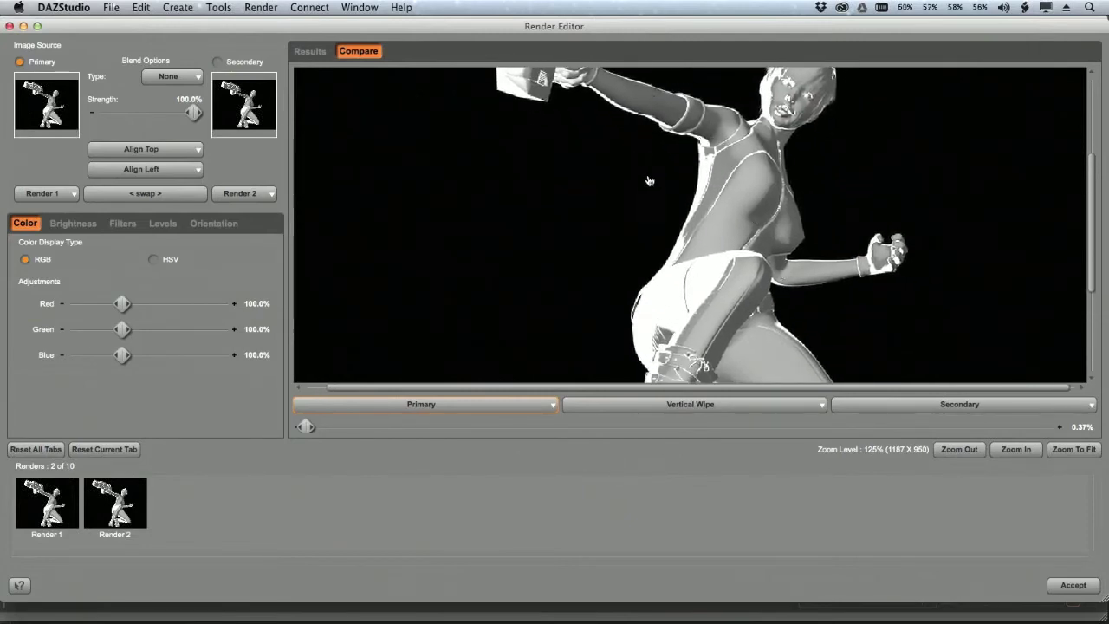
left_click_drag(745, 317, 745, 207)
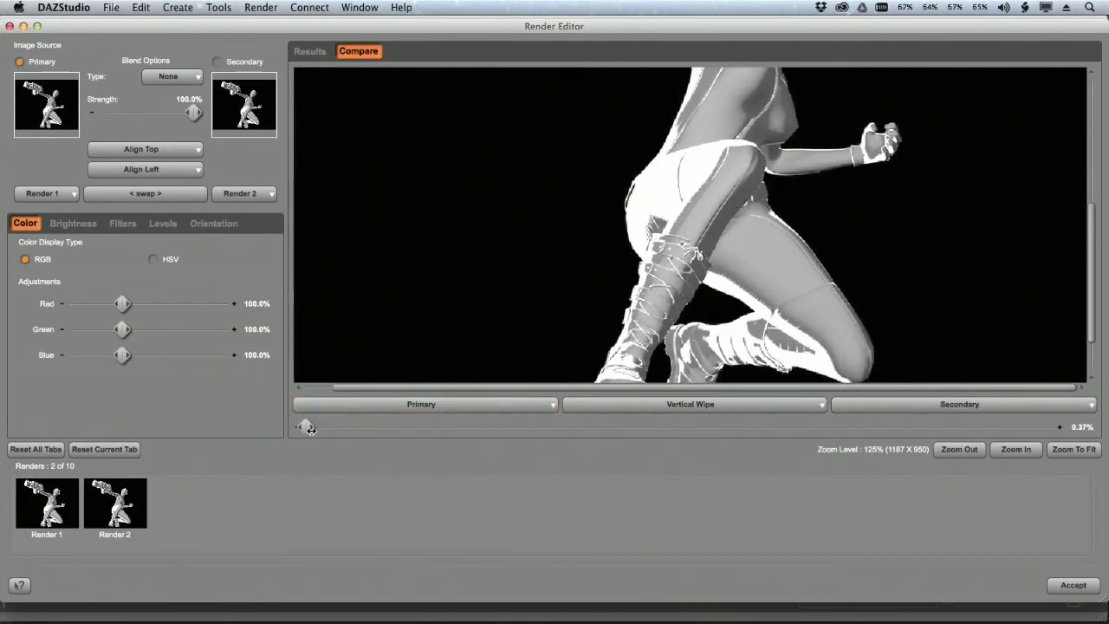
left_click_drag(305, 427, 1057, 427)
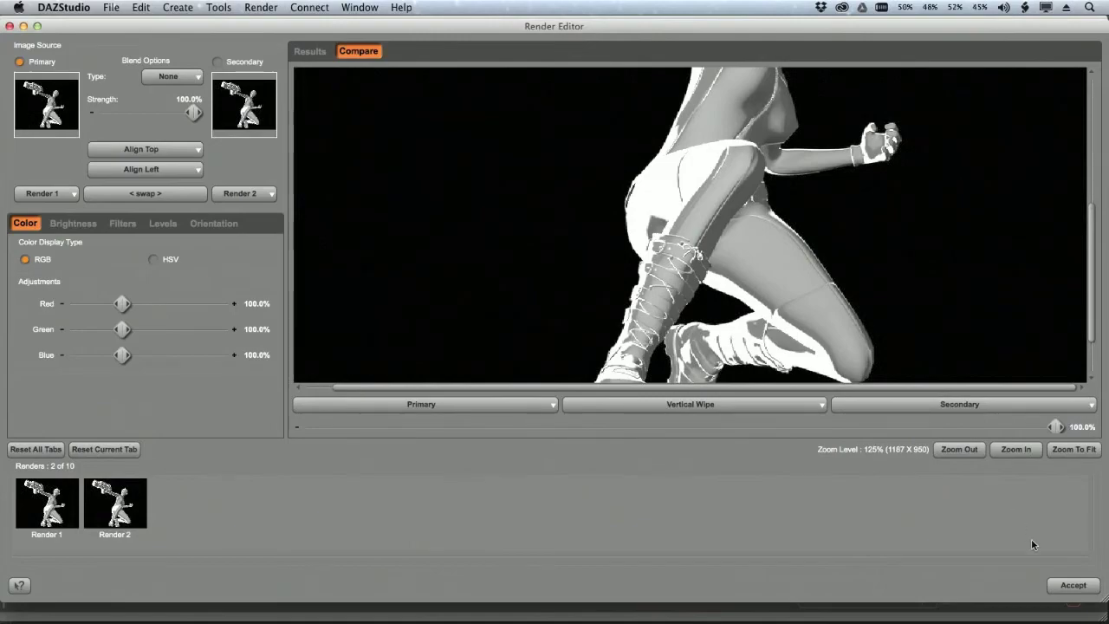
left_click(1050, 581)
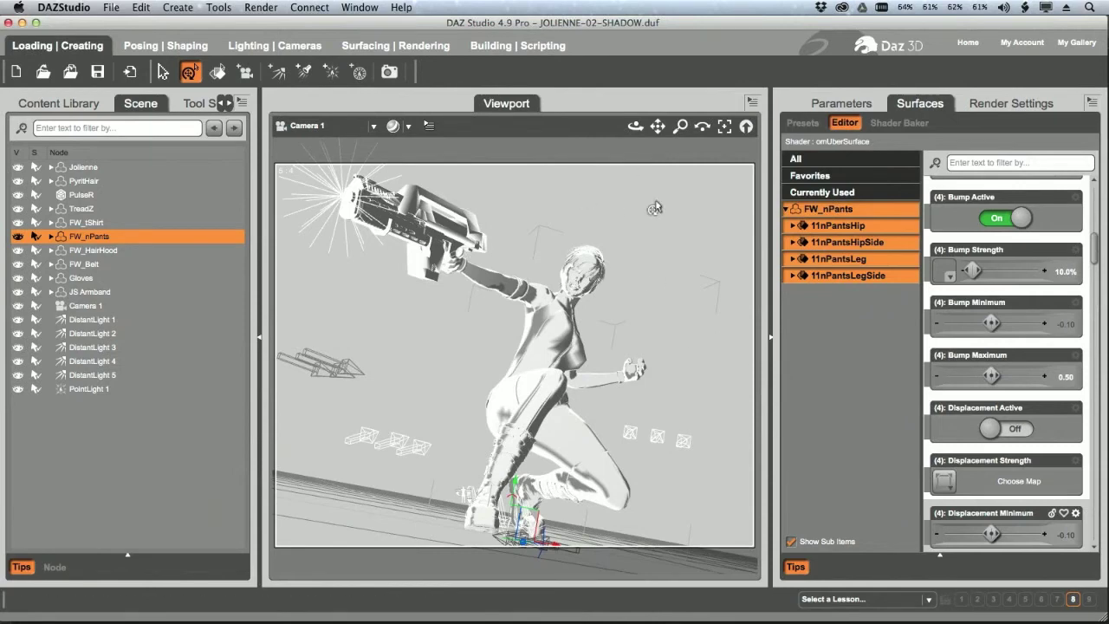
left_click_drag(1089, 259, 1089, 360)
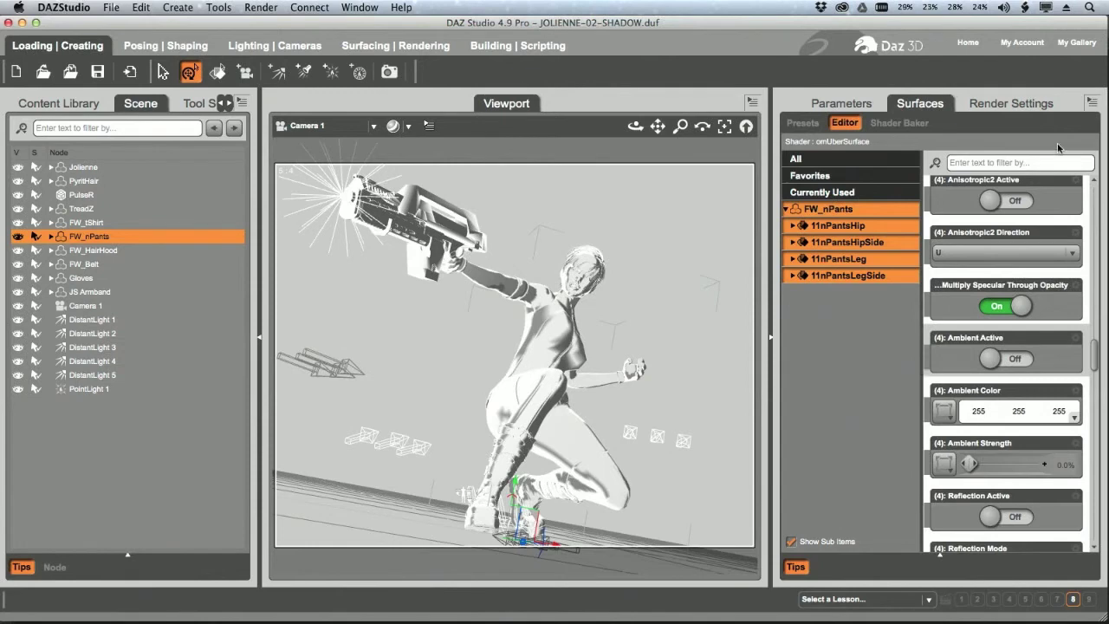
scroll(1005, 199, "up", 1)
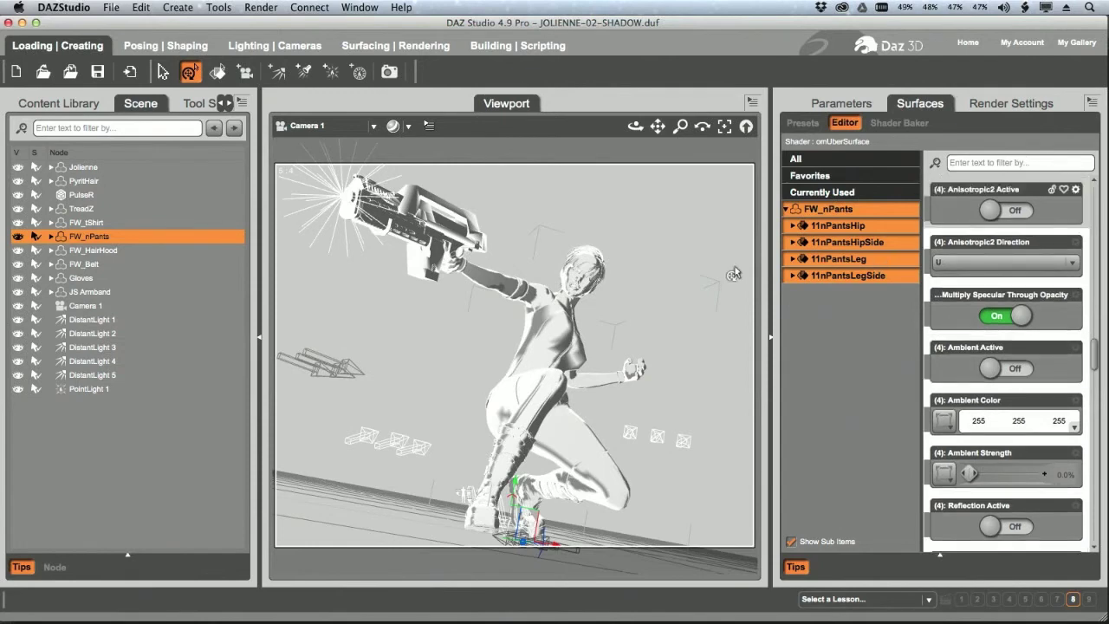
Step: Switch to Adobe Bridge, deselect the two bump PSD files, and show the folder tree
key("super+Tab")
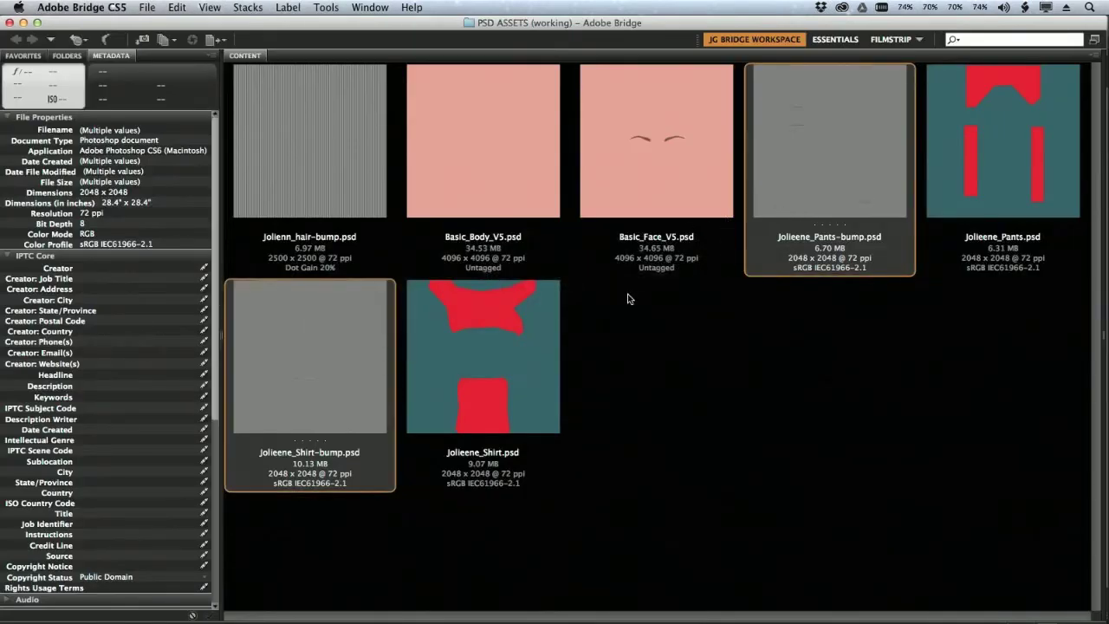
left_click(641, 375)
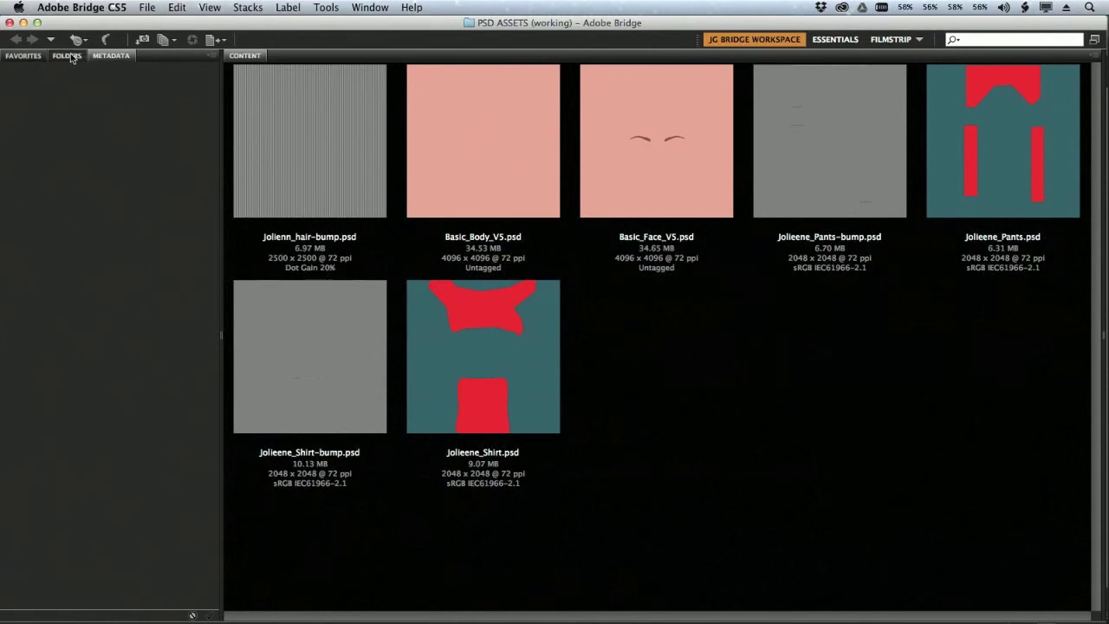
left_click(69, 55)
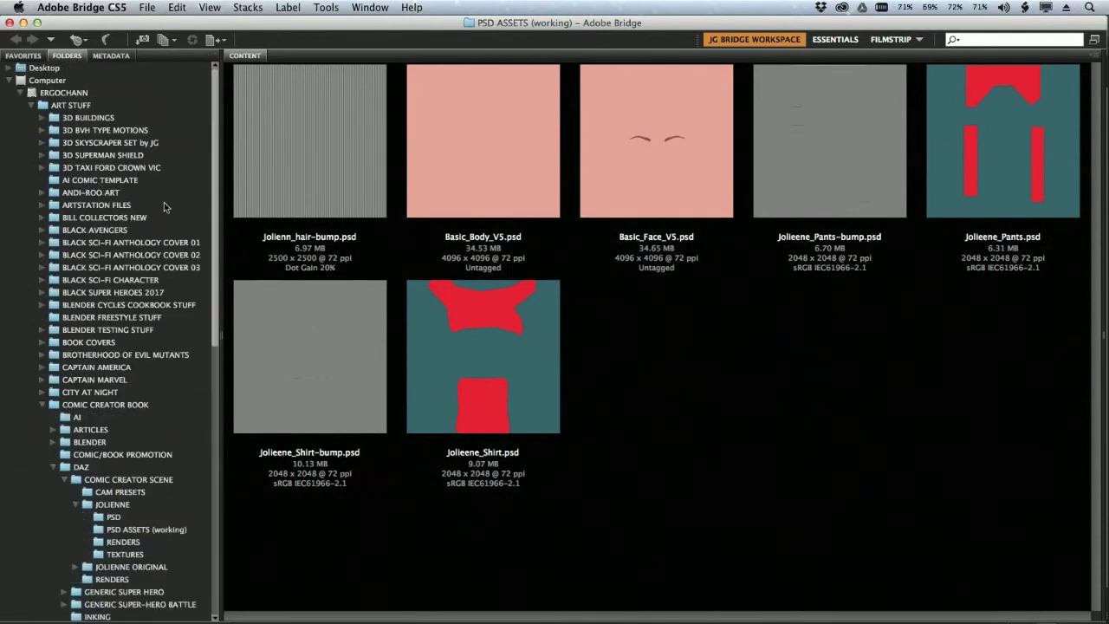
Step: Browse JOLIENNE's TEXTURES folder, select Jolieene_Shirt_AMB.jpg and Jolieene_Pants_AMB.jpg, and view both maps in Photoshop
left_click(143, 555)
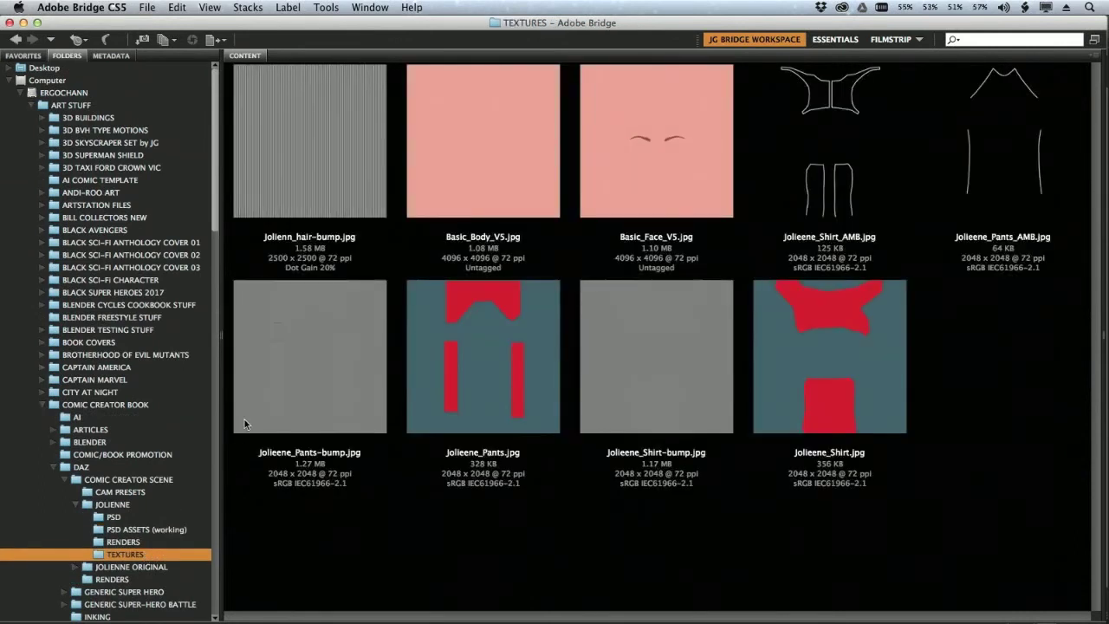
left_click(8, 80)
left_click(846, 160)
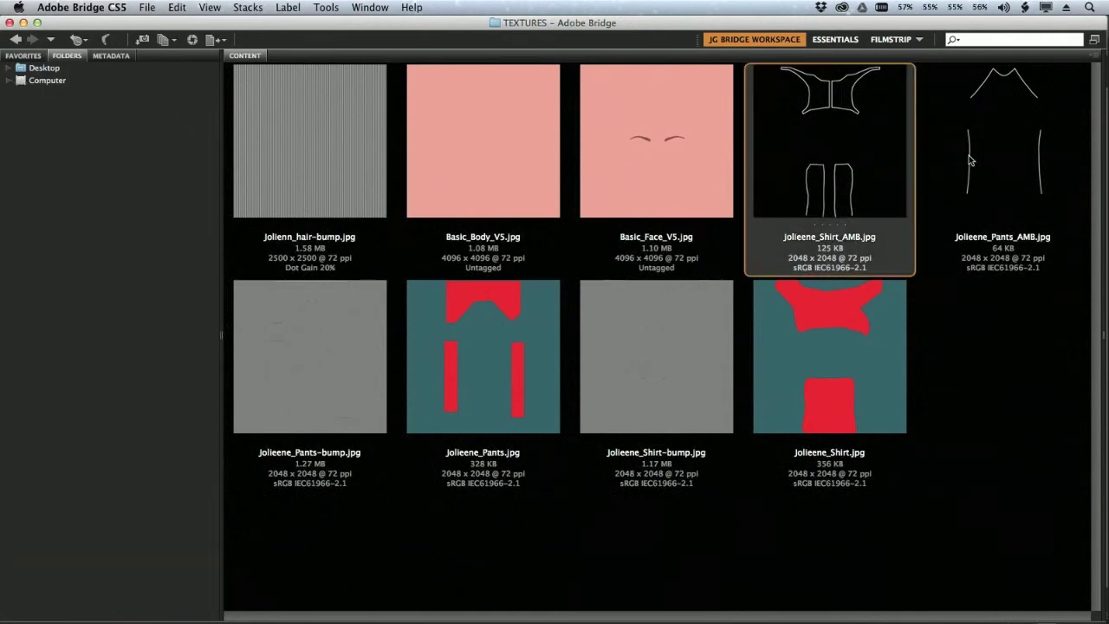
left_click(966, 164, "shift")
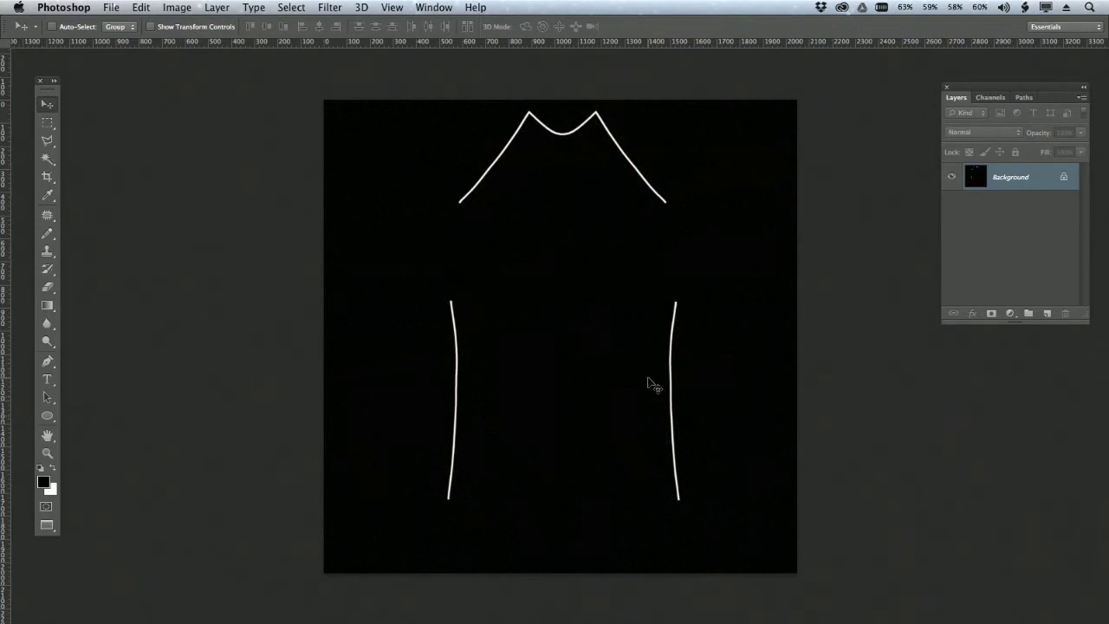
key("ctrl+Tab")
key("ctrl+Tab")
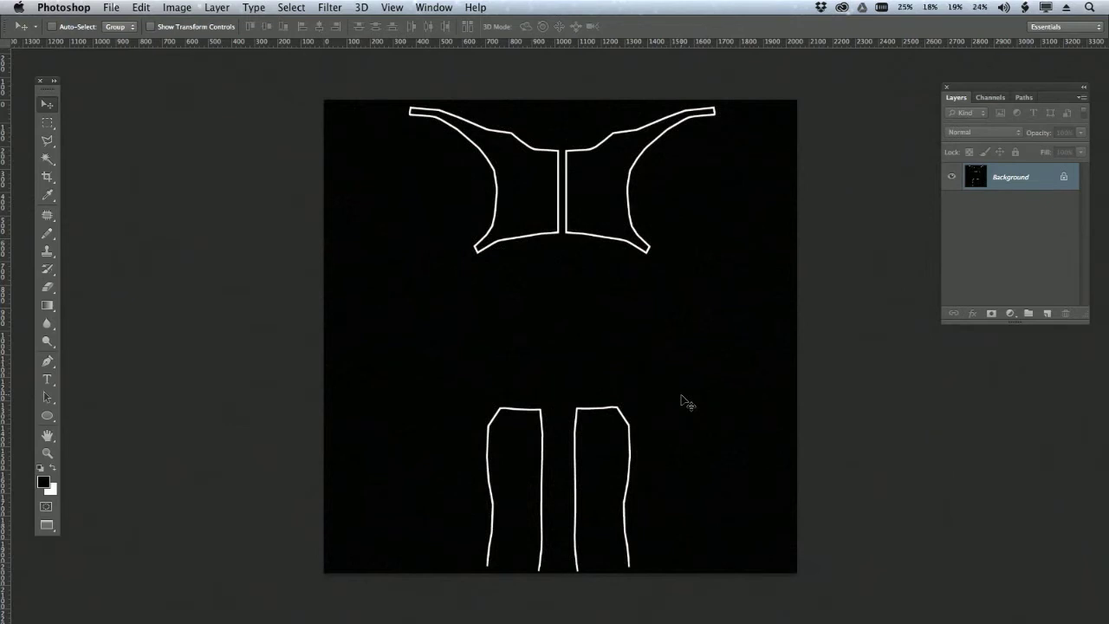
Step: Switch to DAZ Studio and activate ambient on the FW_nPants surfaces, using Jolieene_Pants_AMB.jpg as the ambient color map at 100% strength
key("super+Tab")
key("super+Tab")
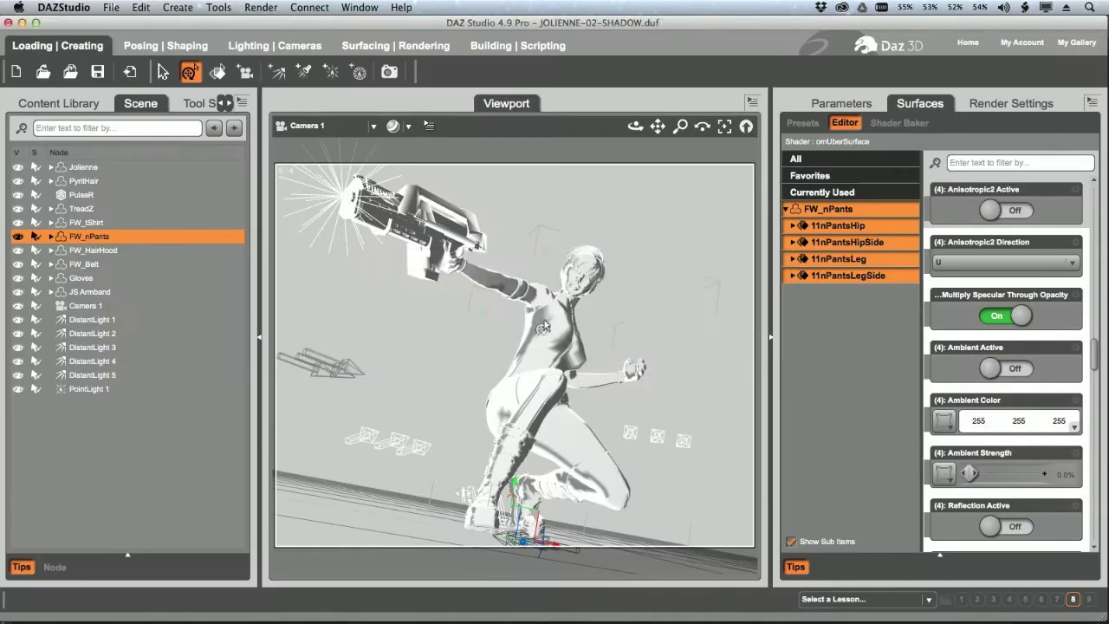
left_click(1010, 374)
left_click(944, 426)
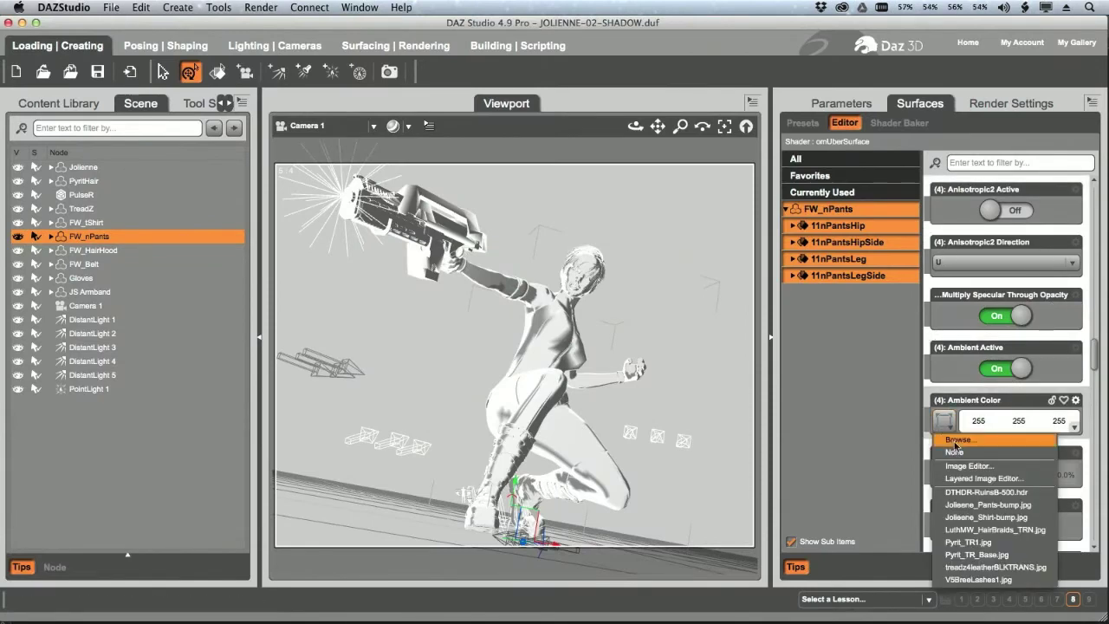
left_click(957, 439)
left_click_drag(637, 90, 590, 129)
double_click(484, 206)
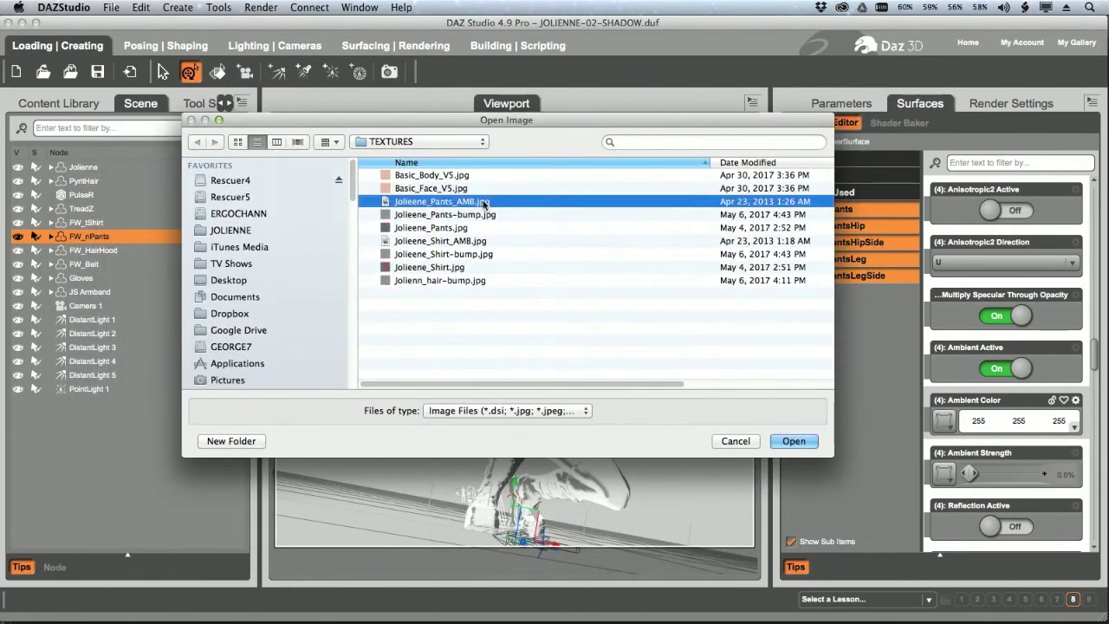
mouse_move(945, 424)
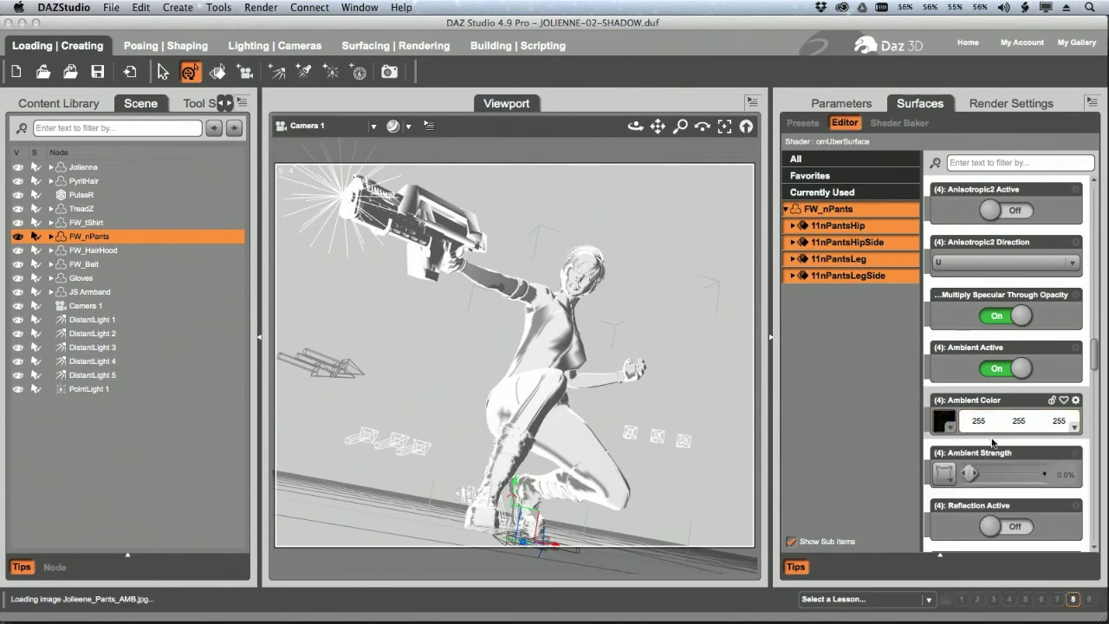
left_click_drag(969, 473, 1041, 474)
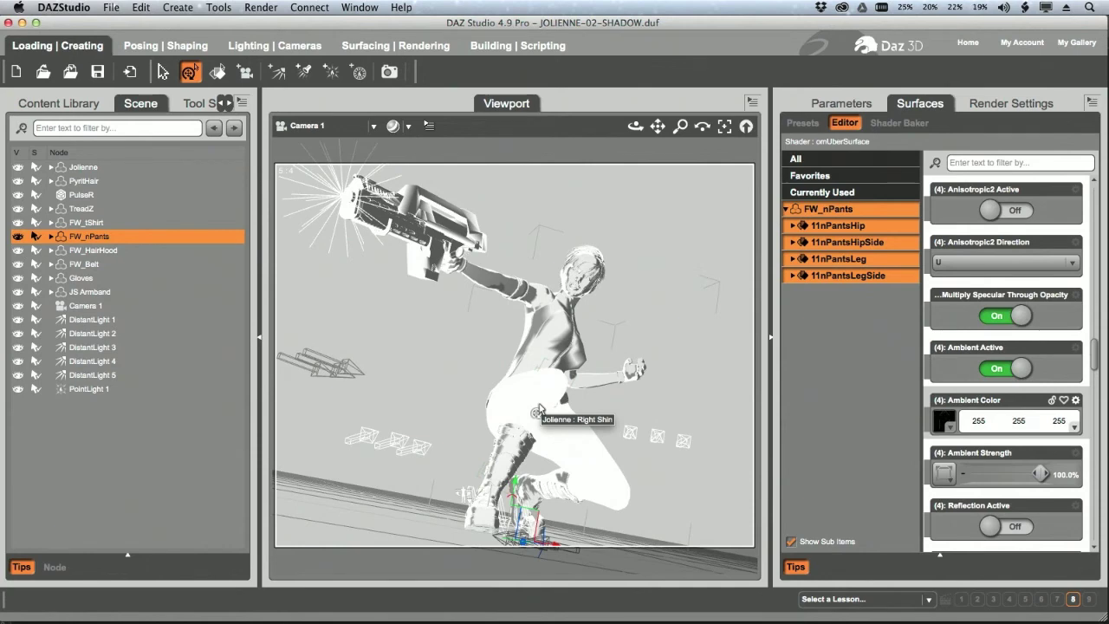
mouse_move(945, 423)
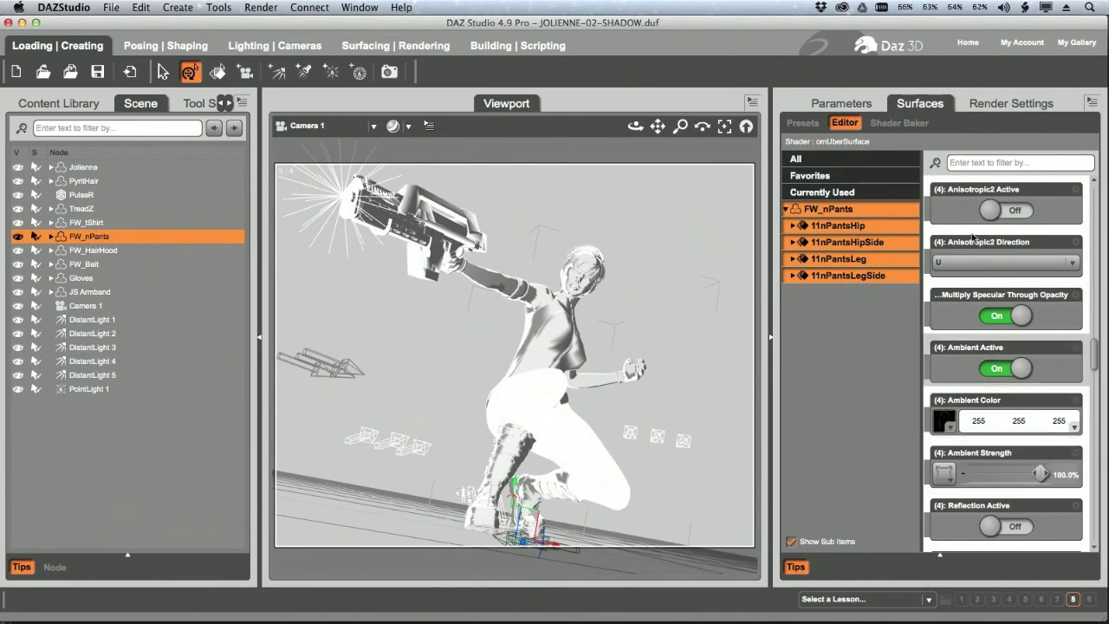
Step: Activate ambient on the FW_tShirt SHIRT surfaces, using Jolieene_Shirt_AMB.jpg as the ambient color map at 100% strength
left_click(109, 224)
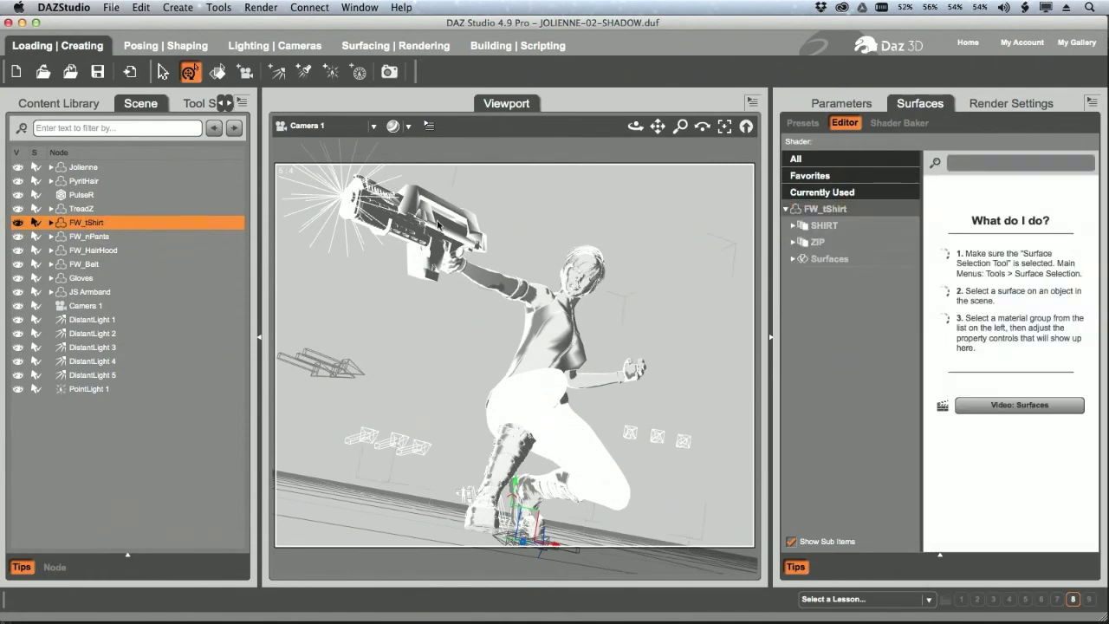
left_click(841, 227)
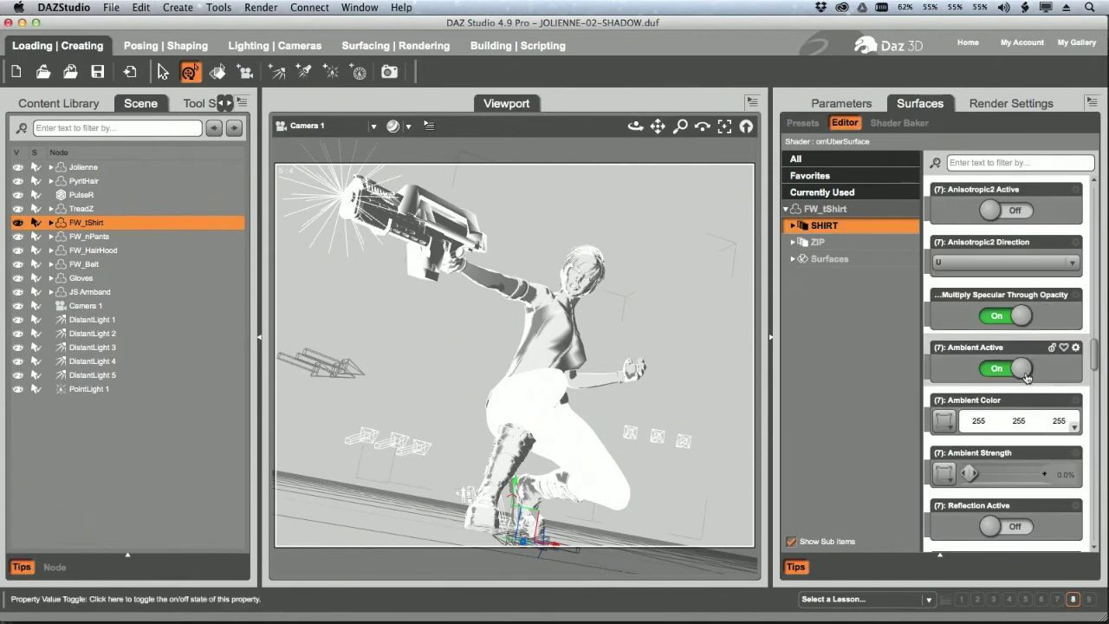
left_click(944, 422)
left_click(959, 439)
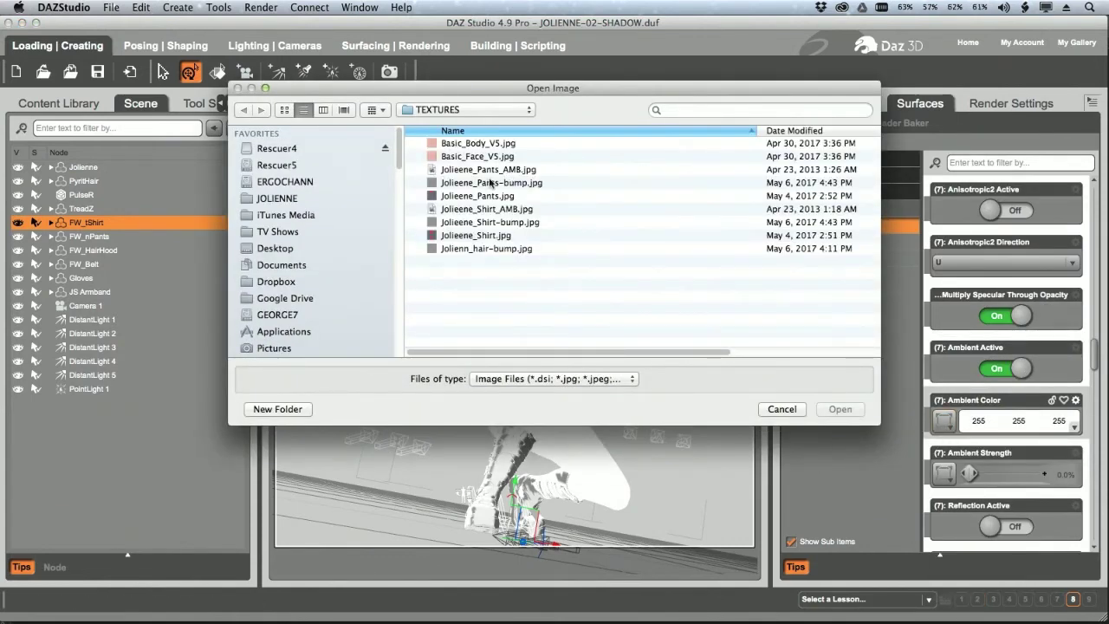
double_click(534, 212)
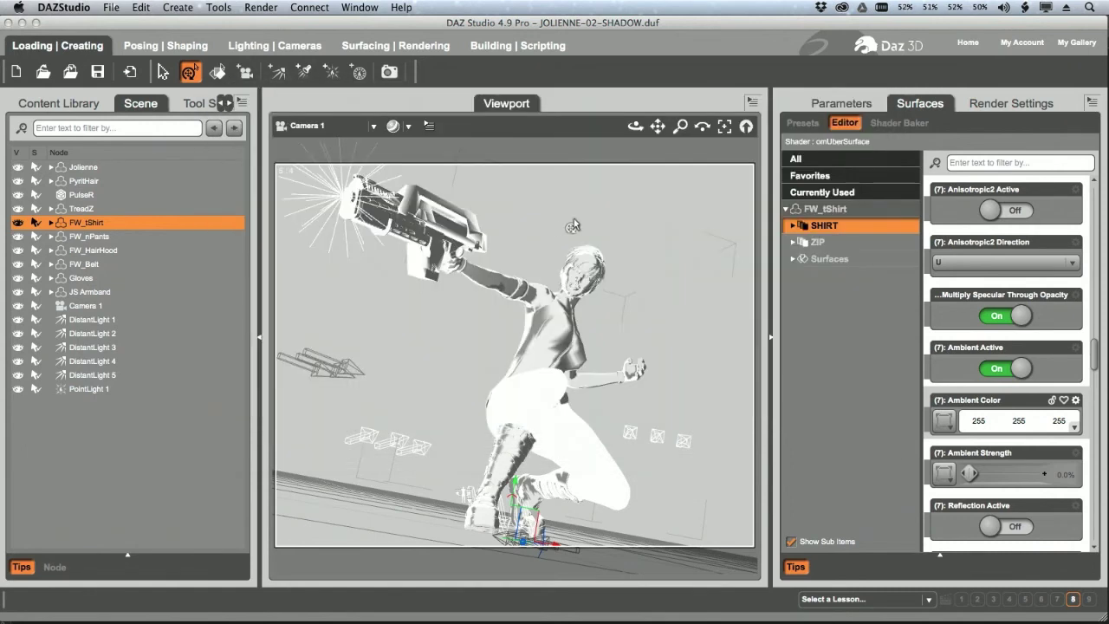
left_click_drag(970, 473, 1041, 473)
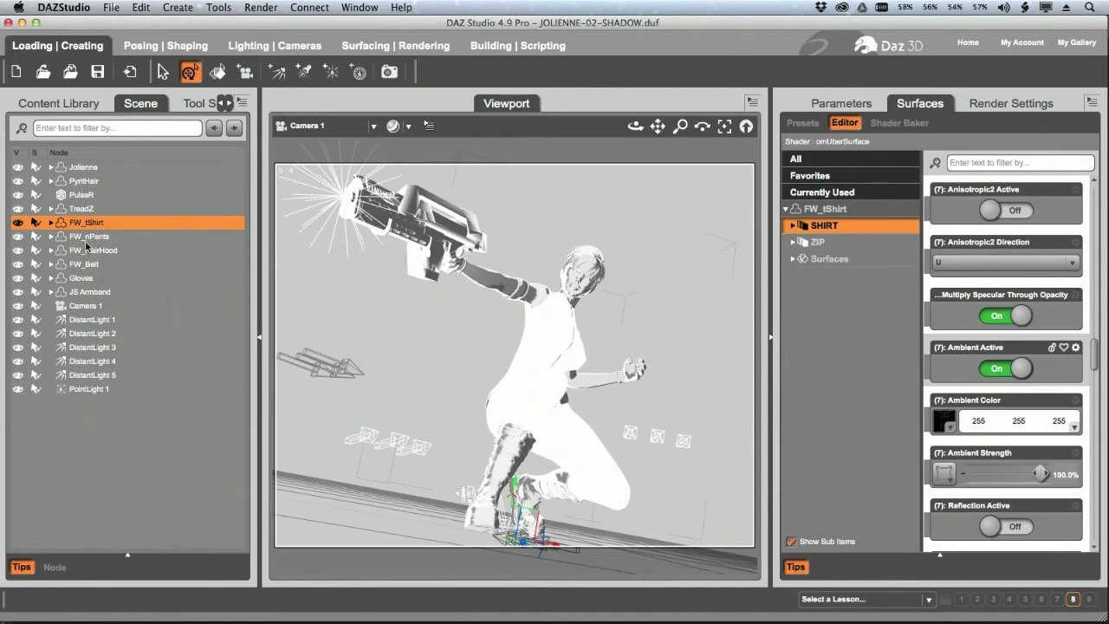
Step: Activate ambient on the PulseR clip lock and gun blast surfaces, with white (255, 255, 255) ambient color and 100% strength
left_click(91, 198)
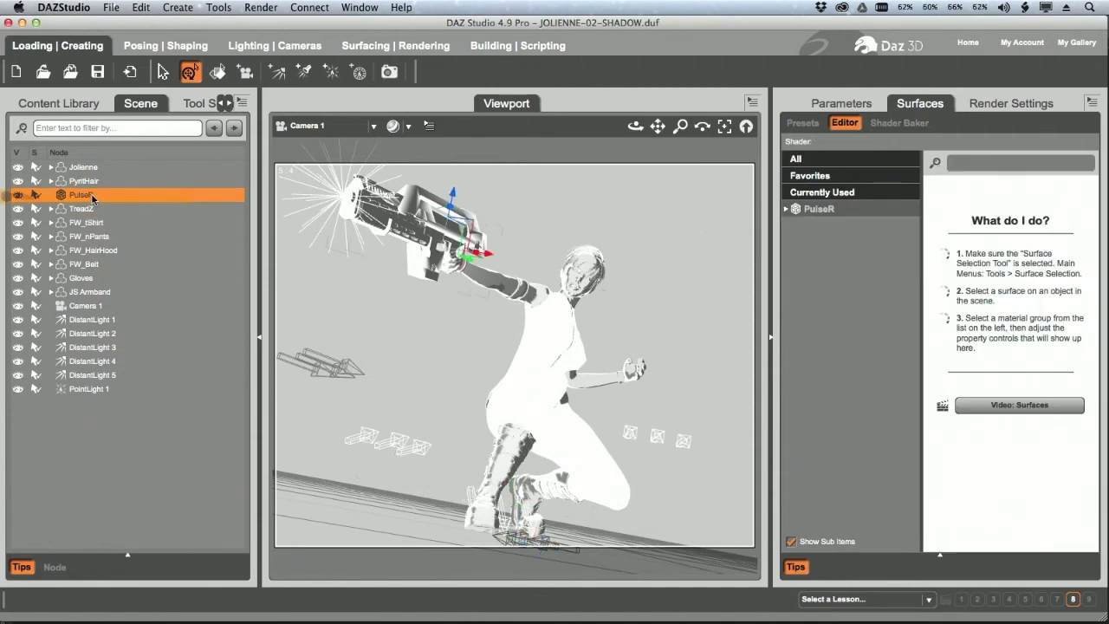
left_click(786, 210)
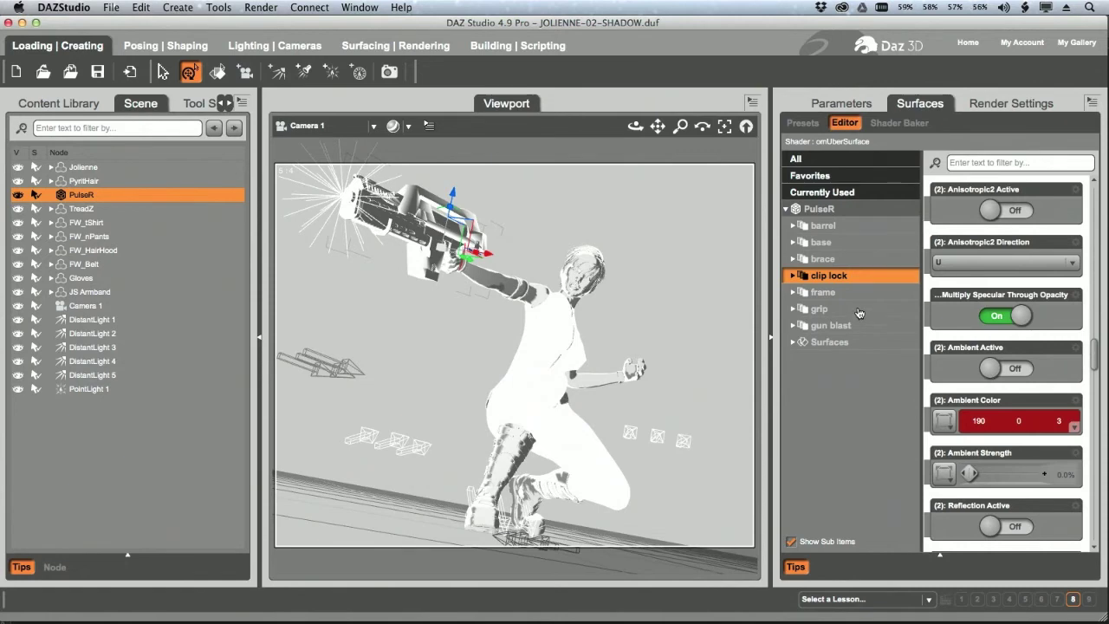
left_click(858, 310, "super")
left_click(861, 325, "super")
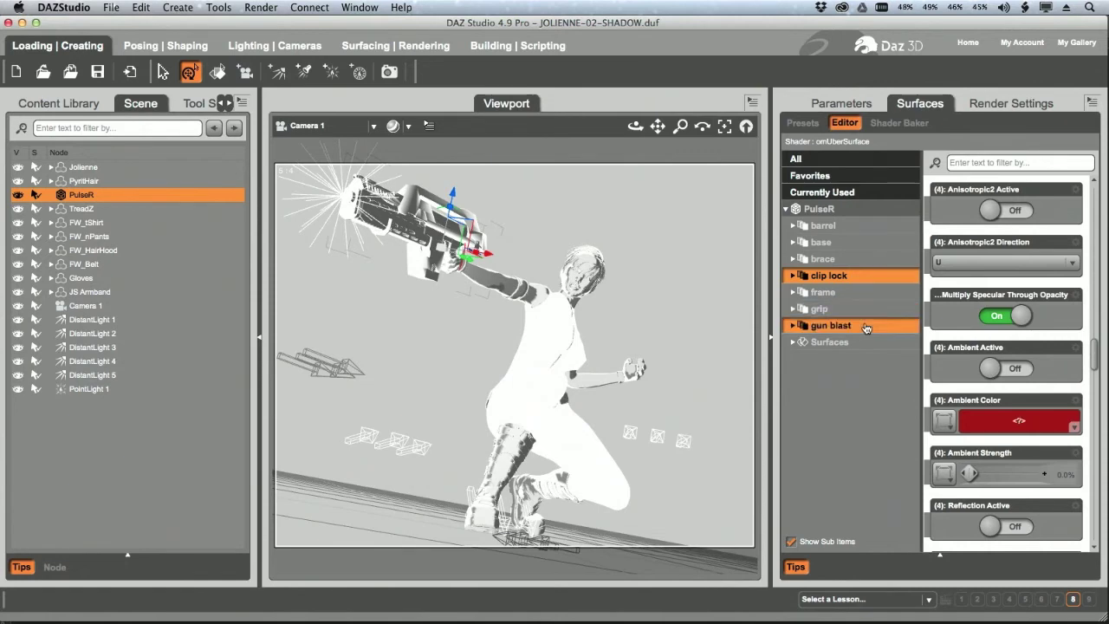
left_click(1028, 370)
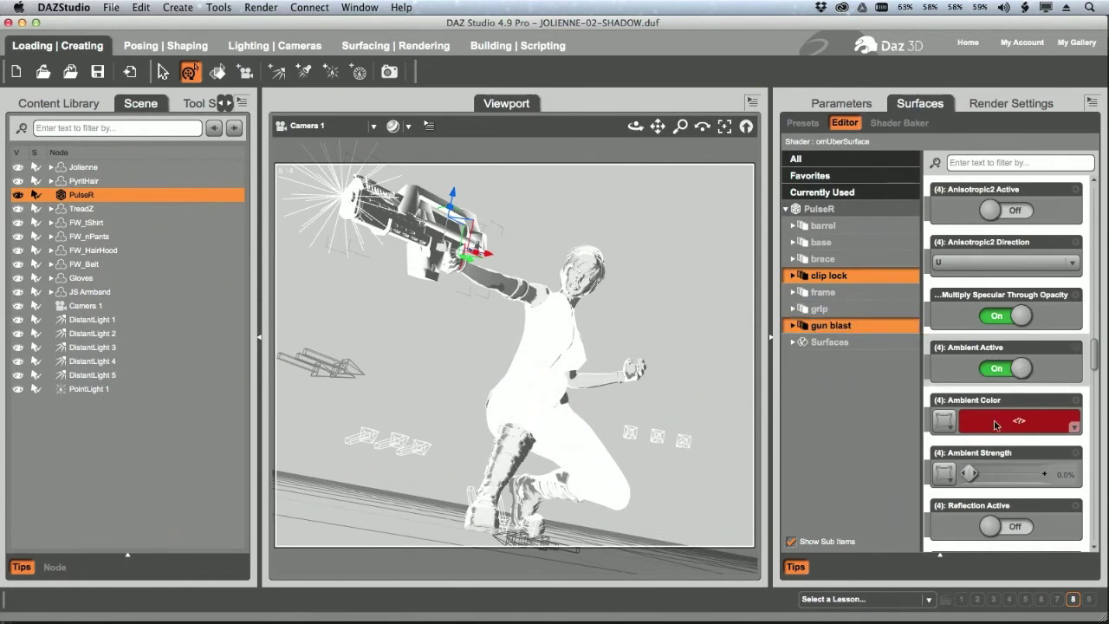
left_click(1005, 422)
left_click(707, 441)
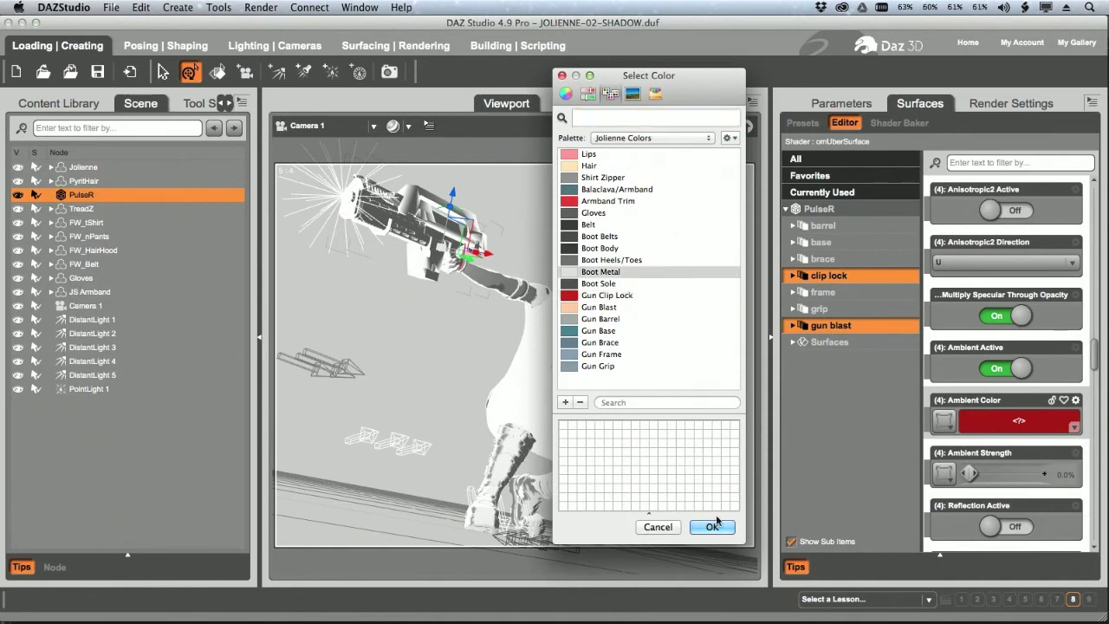
left_click(712, 527)
left_click_drag(968, 473, 1100, 473)
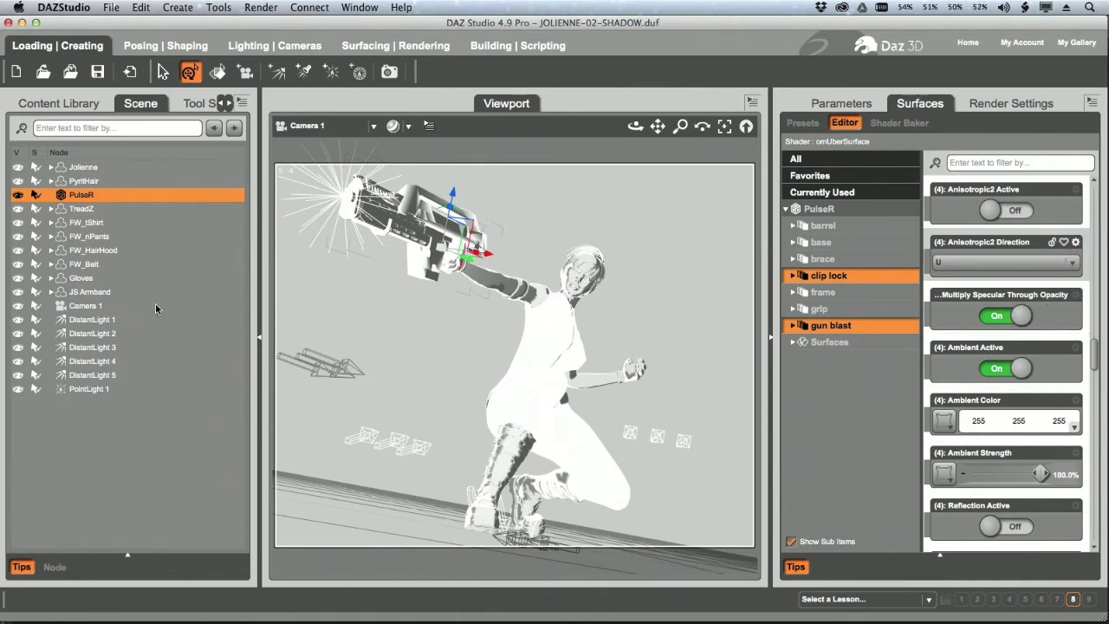
Step: Activate ambient on the JS Armband's Trim surface, with 100% strength and white (255, 255, 255) ambient color
left_click(124, 292)
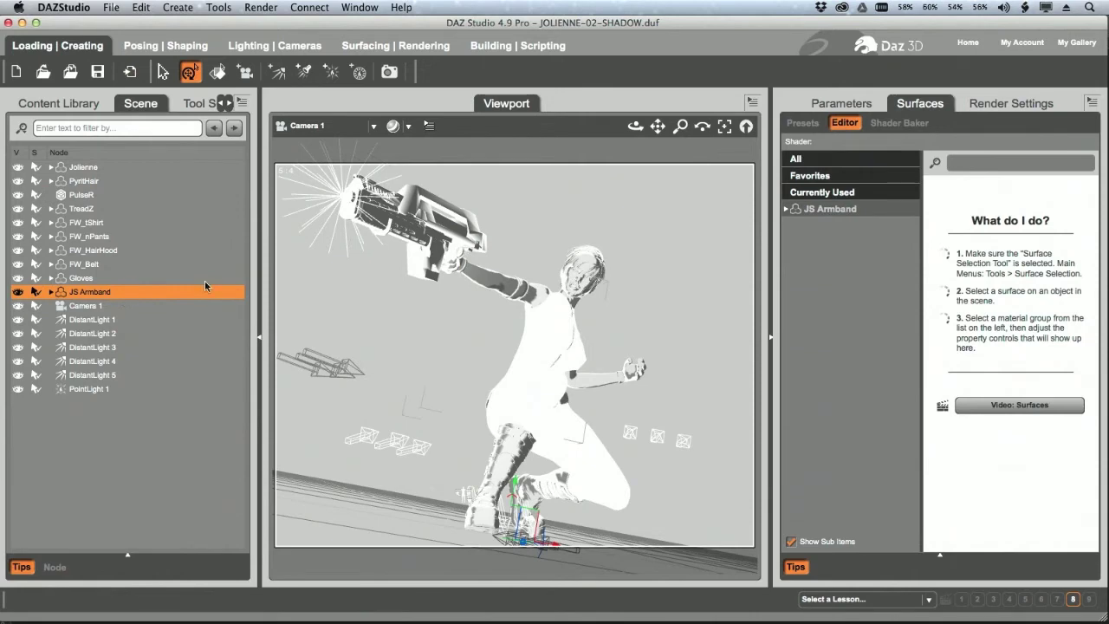
left_click(786, 210)
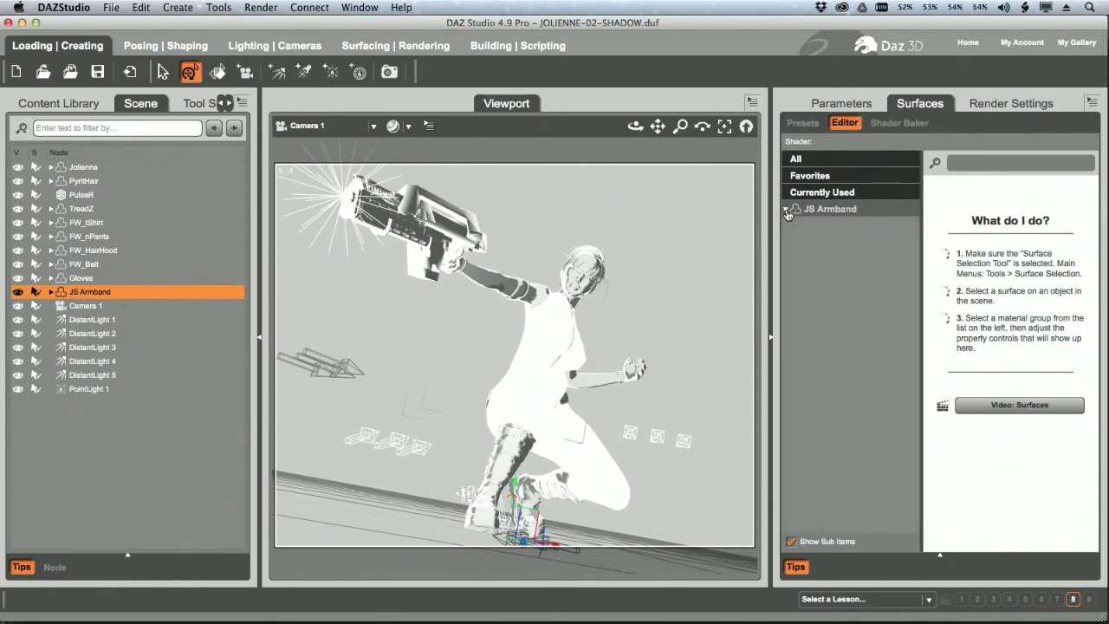
left_click(844, 246)
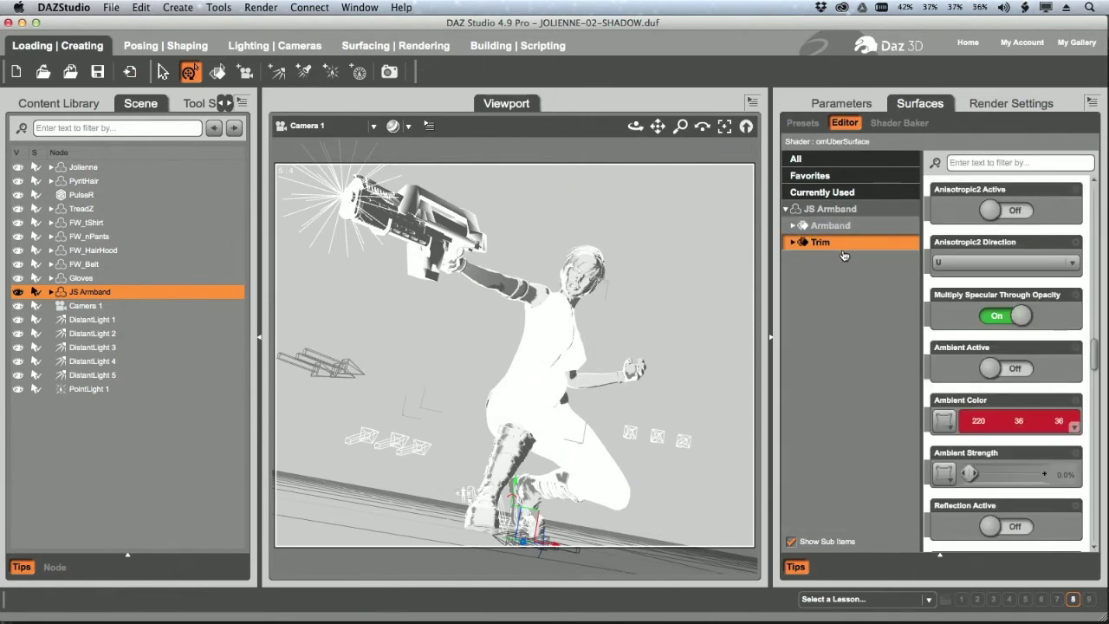
left_click(1024, 372)
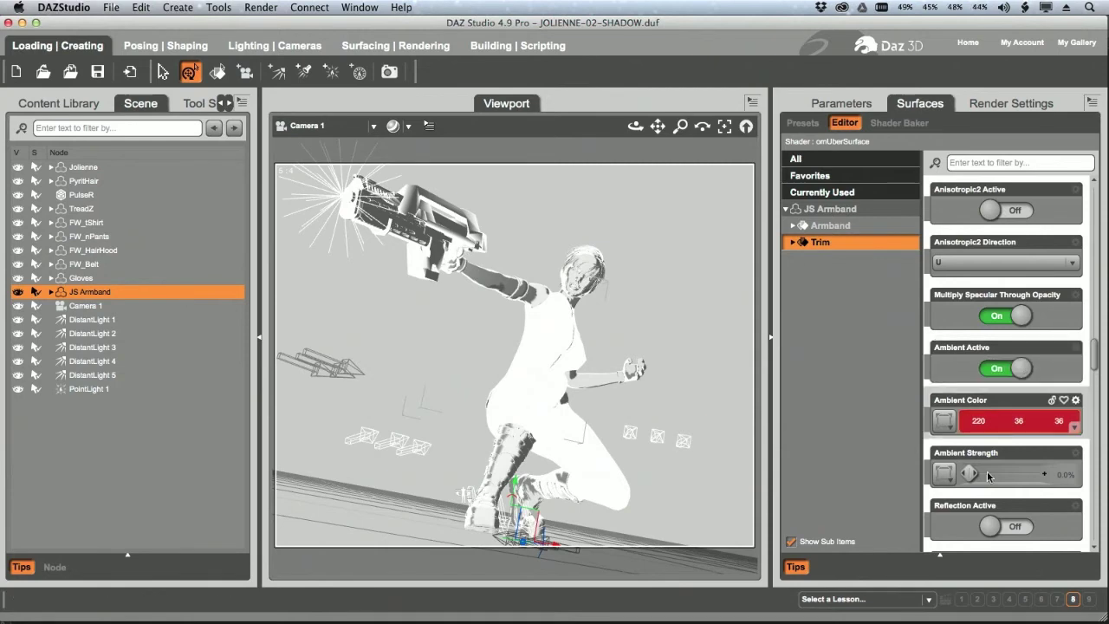
left_click_drag(970, 474, 1042, 474)
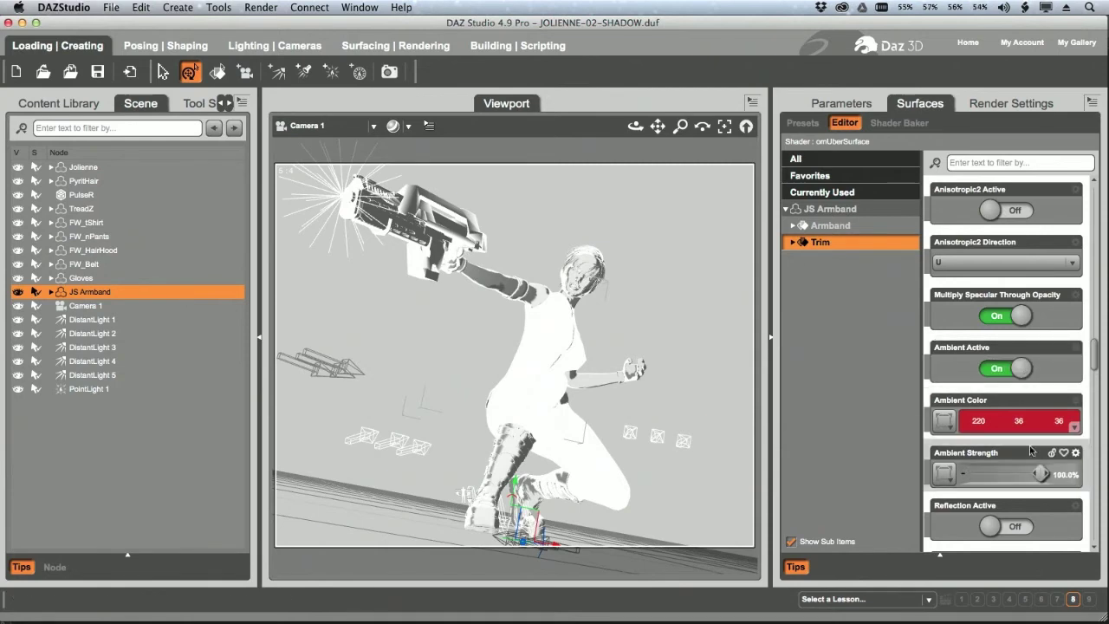
left_click(1020, 420)
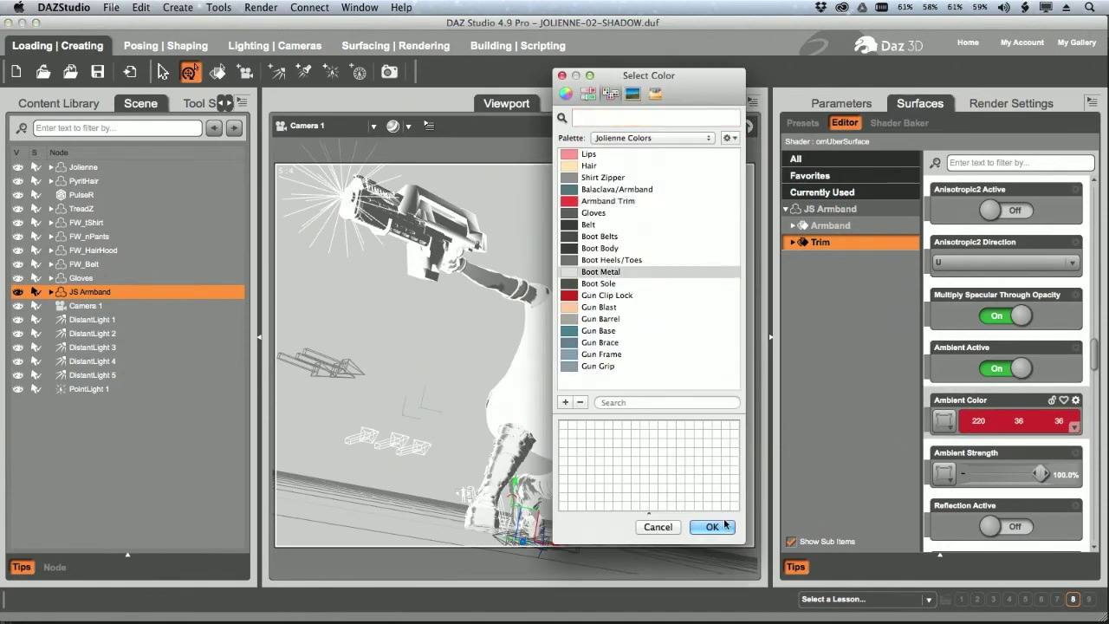
left_click(725, 525)
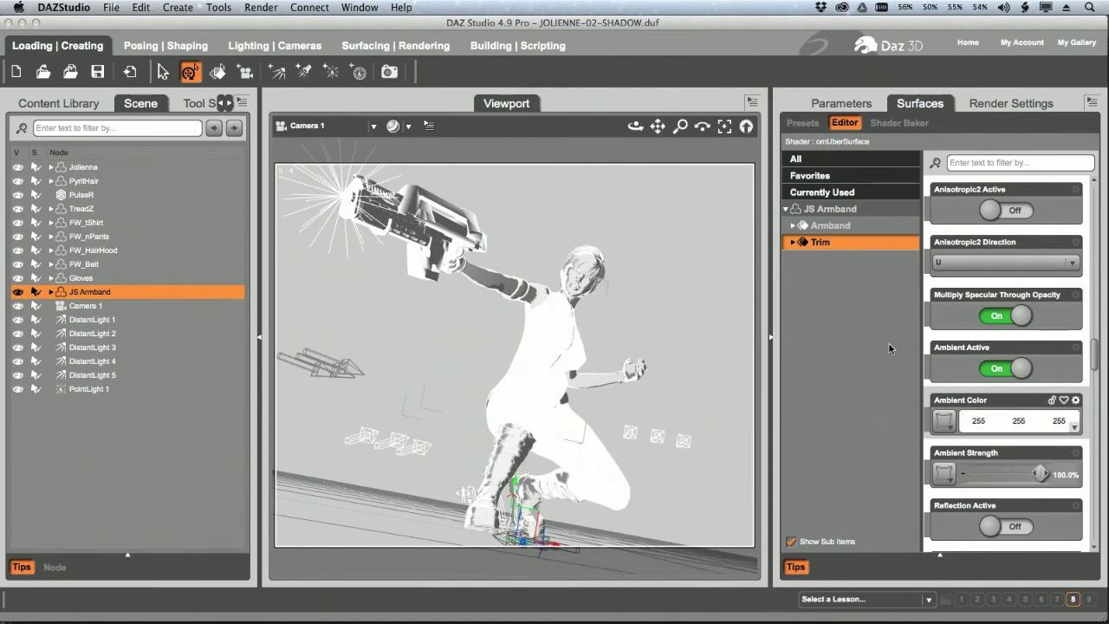
Step: Render the scene from Camera 1, inspect the result in an enlarged render window, and close it without saving
left_click(388, 73)
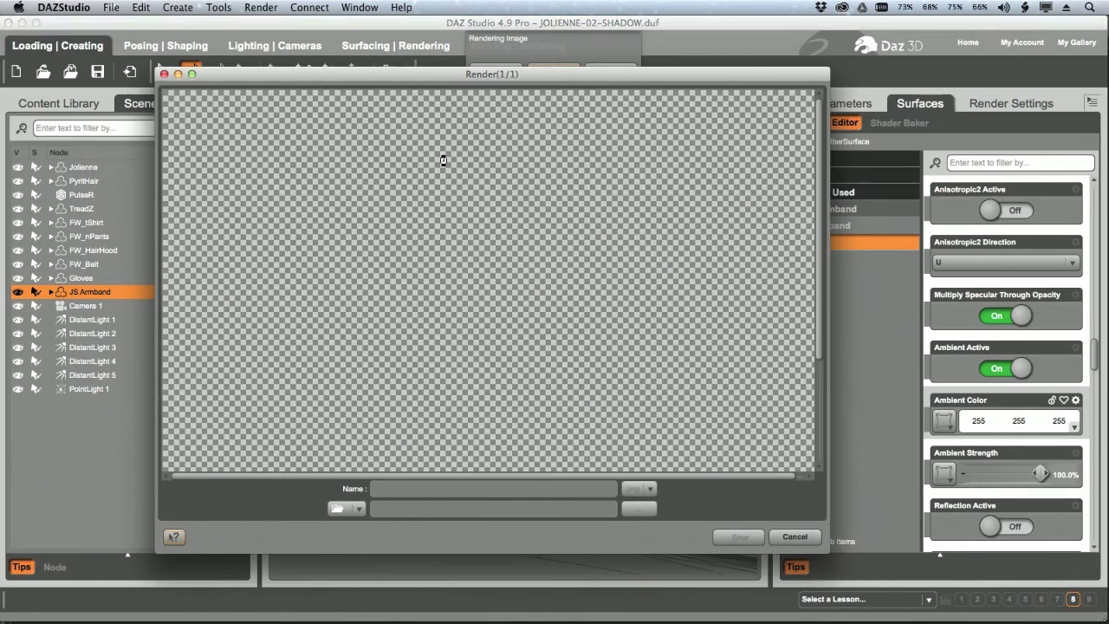
left_click(192, 73)
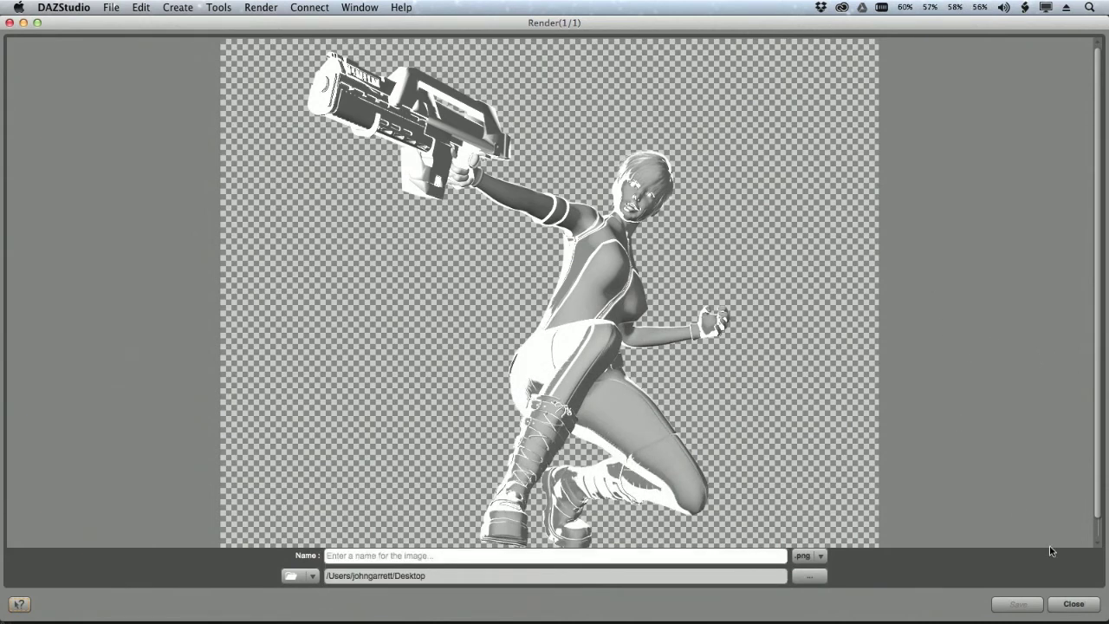
left_click(1072, 604)
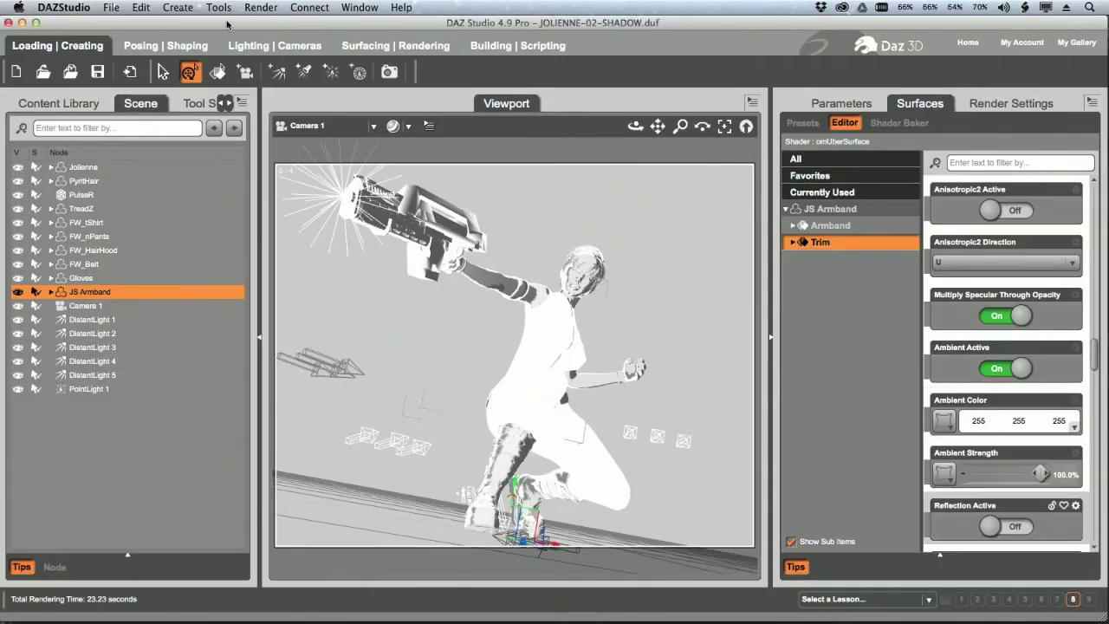
Step: Open the Render Editor and load Render 2 as the primary and Render 3 as the secondary image
left_click(261, 8)
left_click(298, 54)
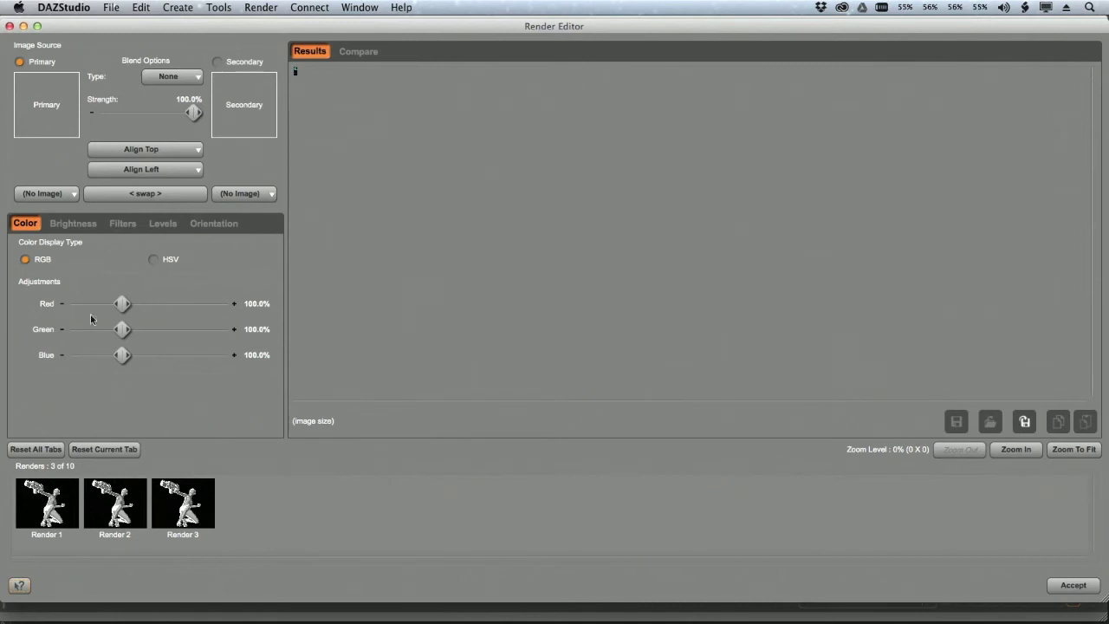
left_click(45, 193)
key("Escape")
left_click(246, 193)
left_click(249, 238)
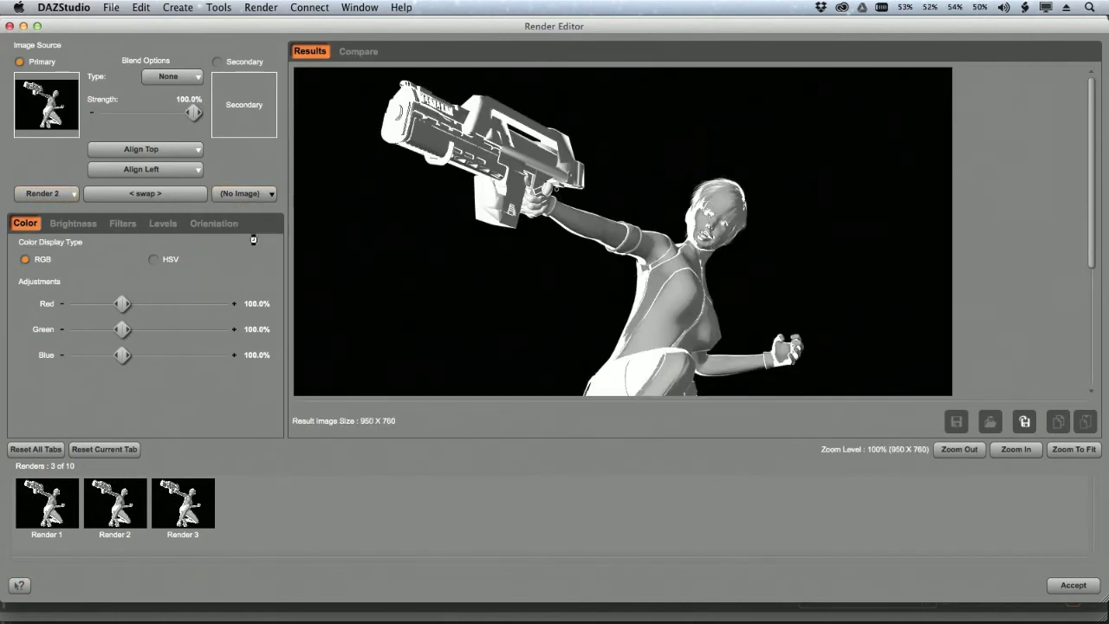
Step: Show the two renders in comparison view and set the comparison mode to Vertical Wipe
left_click(358, 51)
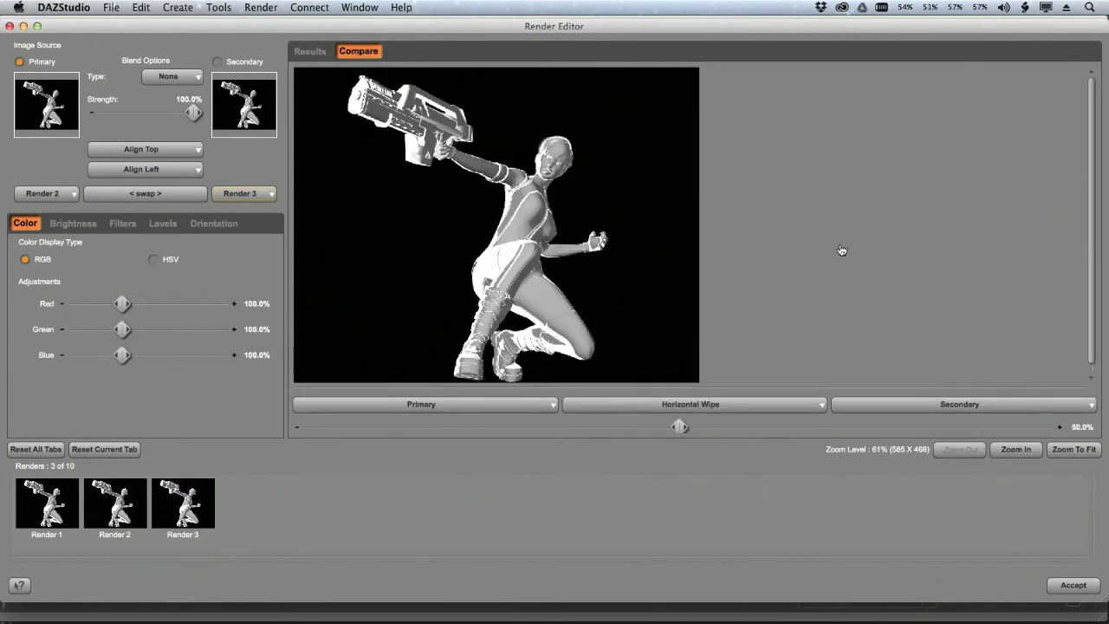
left_click(779, 405)
key("Down")
key("Return")
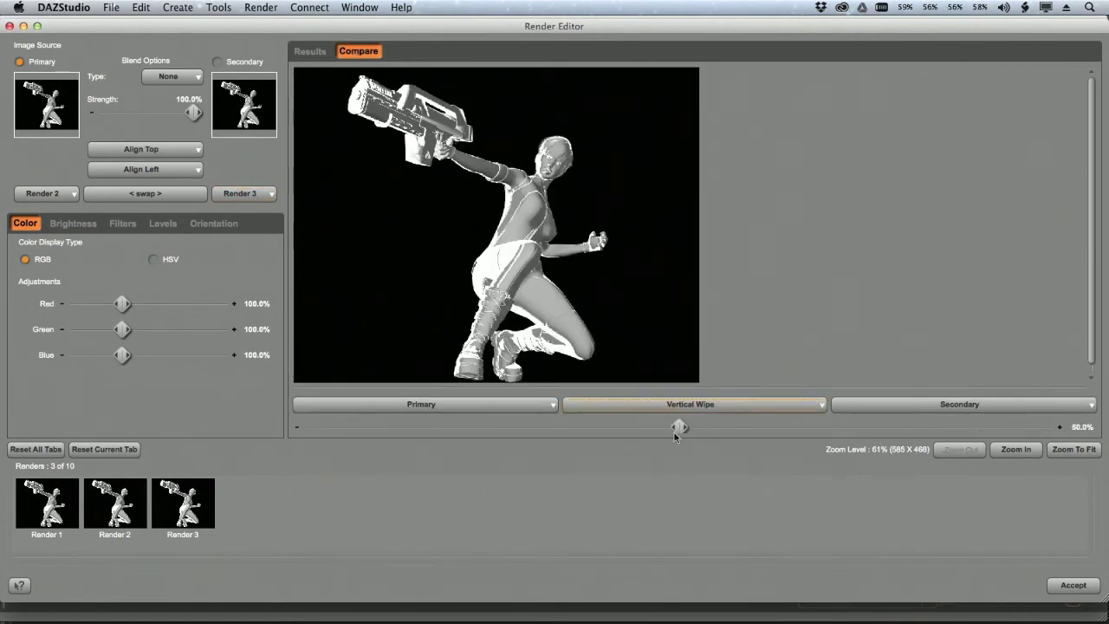
Step: Zoom the comparison to 125% and wipe fully between the two renders, examining the figure's torso, armband and legs
left_click(1014, 449)
left_click(1014, 449)
left_click_drag(875, 317, 827, 236)
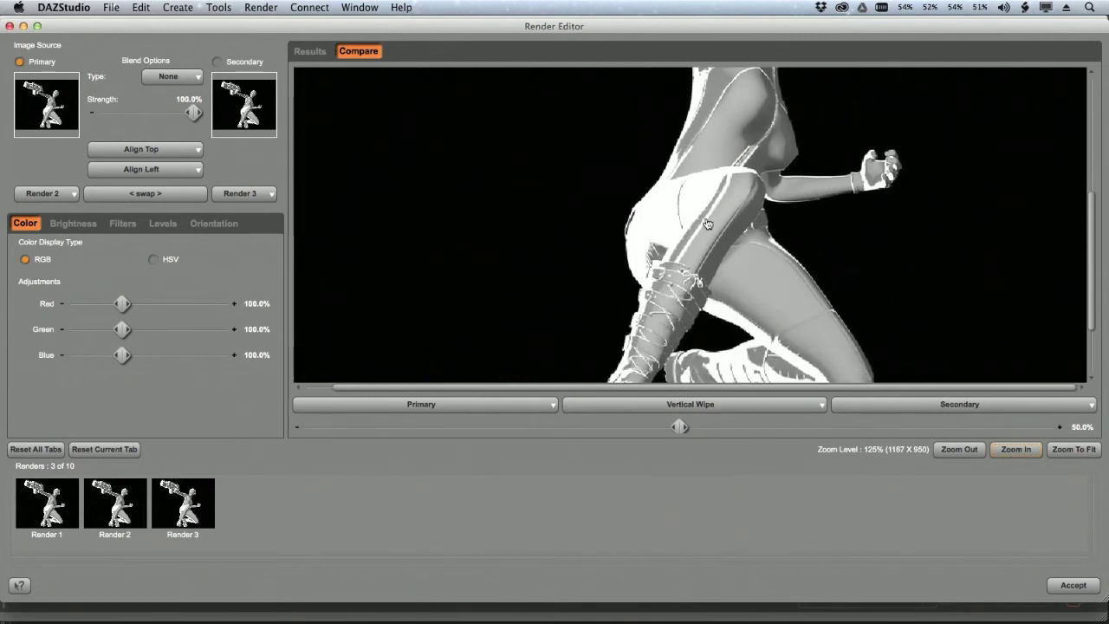
left_click_drag(680, 426, 1057, 426)
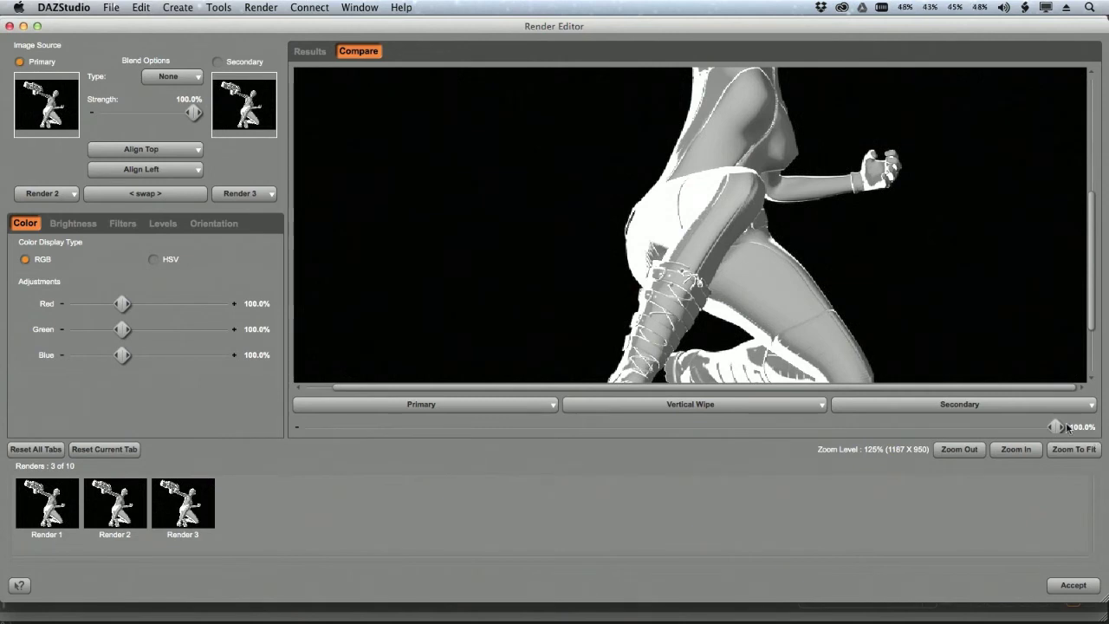
left_click_drag(1095, 258, 1090, 224)
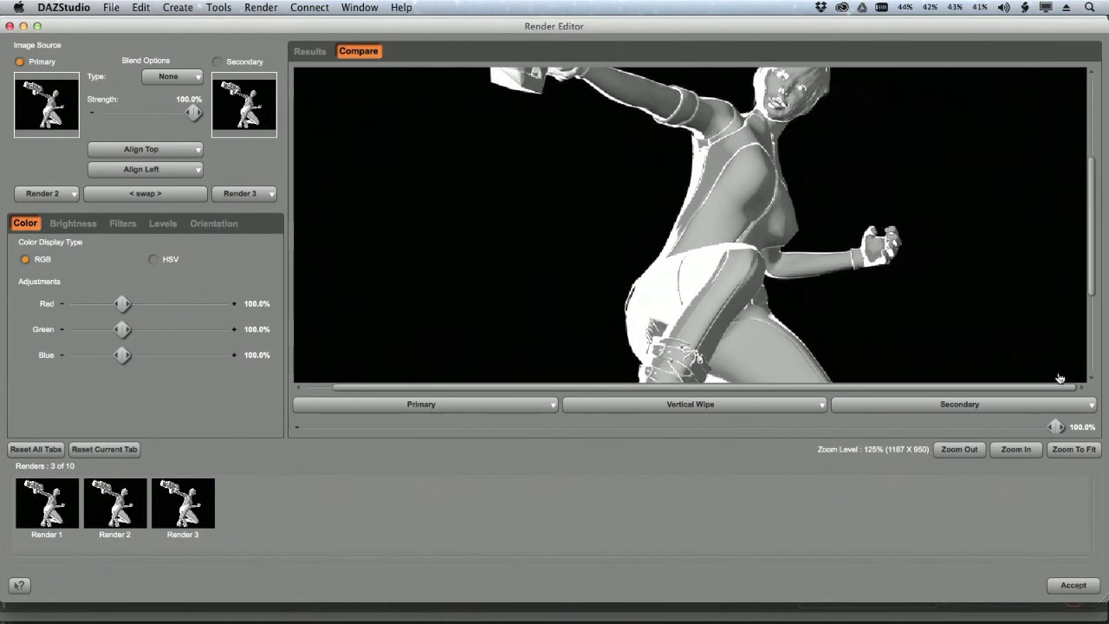
left_click_drag(1056, 426, 264, 412)
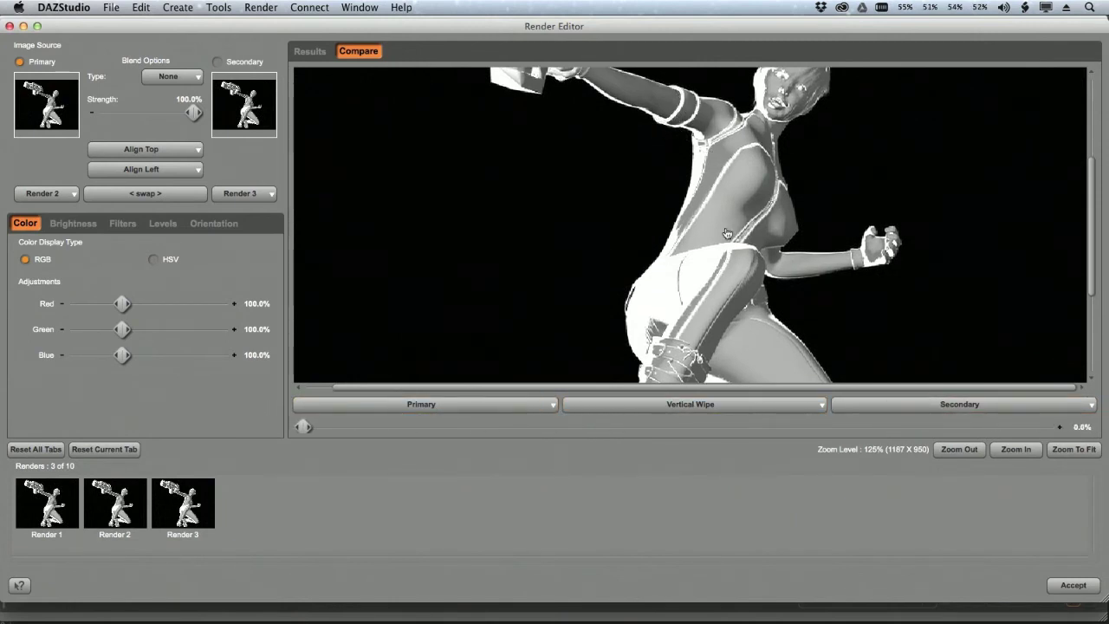
left_click_drag(1093, 291, 1090, 354)
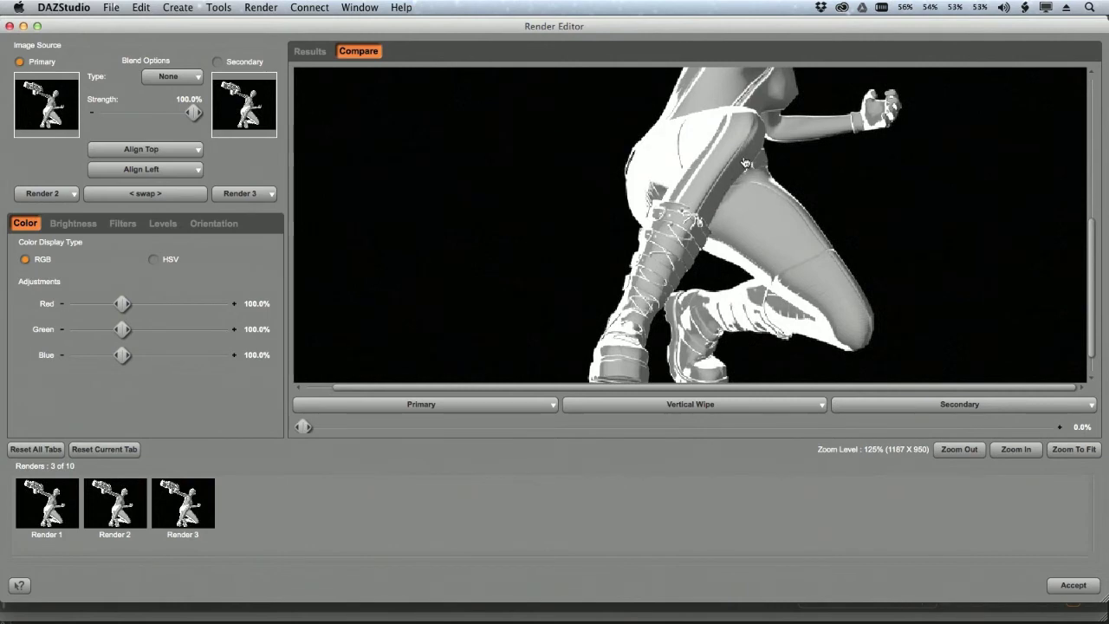
Step: Wipe between the two renders over the legs, gun and head to compare their linework, and close the Render Editor
left_click_drag(303, 426, 1057, 427)
left_click_drag(1094, 341, 1094, 205)
left_click_drag(1038, 428, 305, 426)
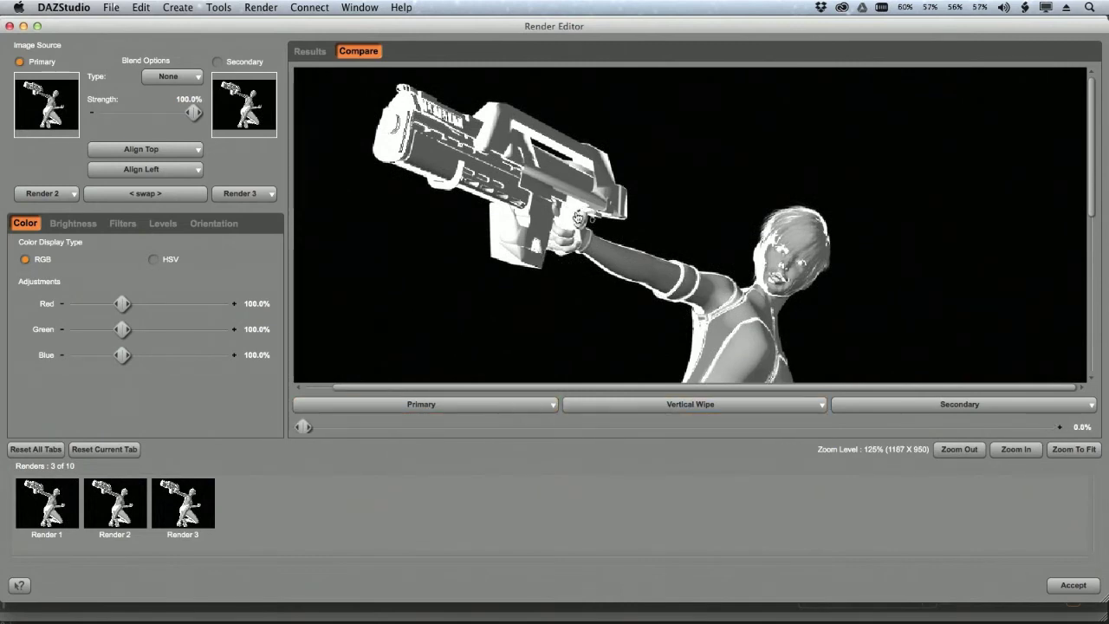
mouse_move(304, 426)
left_mouse_down()
mouse_move(1057, 427)
mouse_move(329, 403)
mouse_move(305, 425)
left_mouse_up()
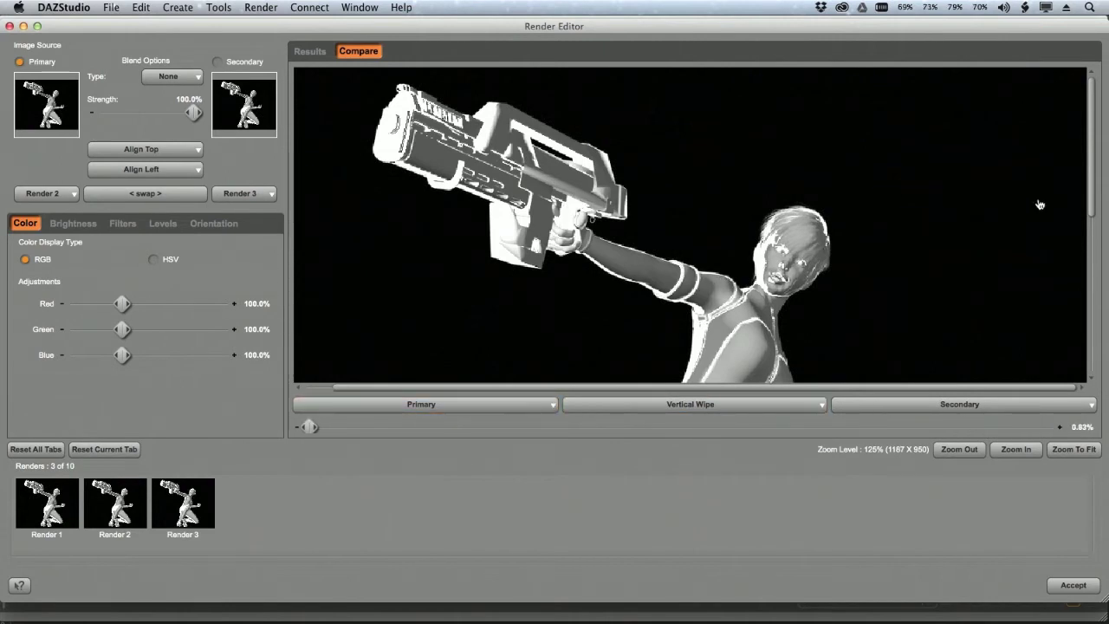
left_click_drag(1092, 195, 1093, 338)
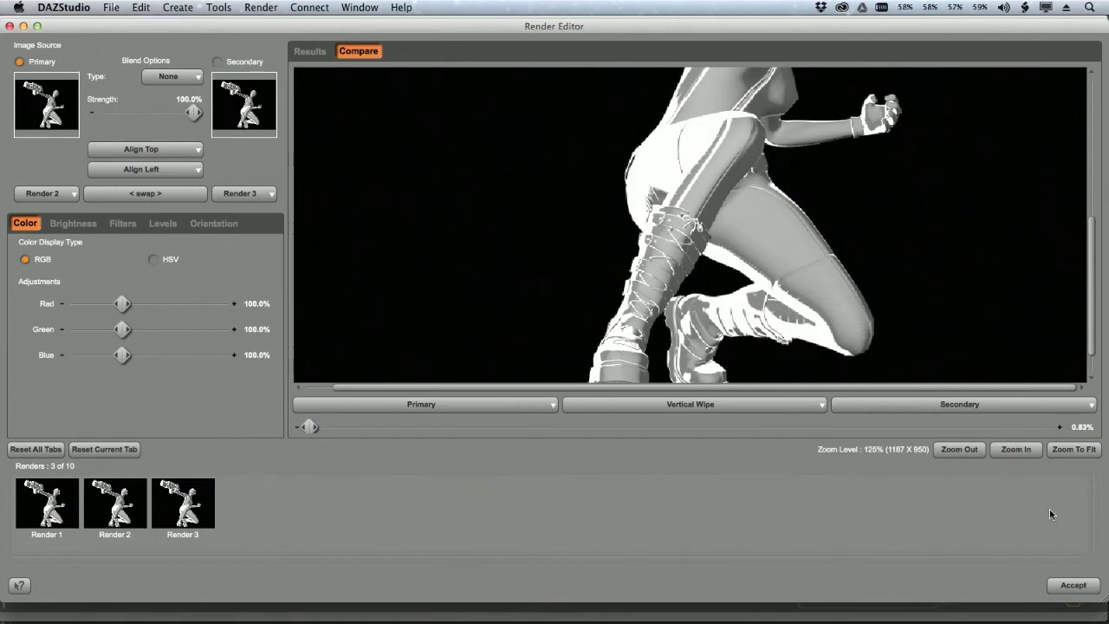
left_click(1088, 586)
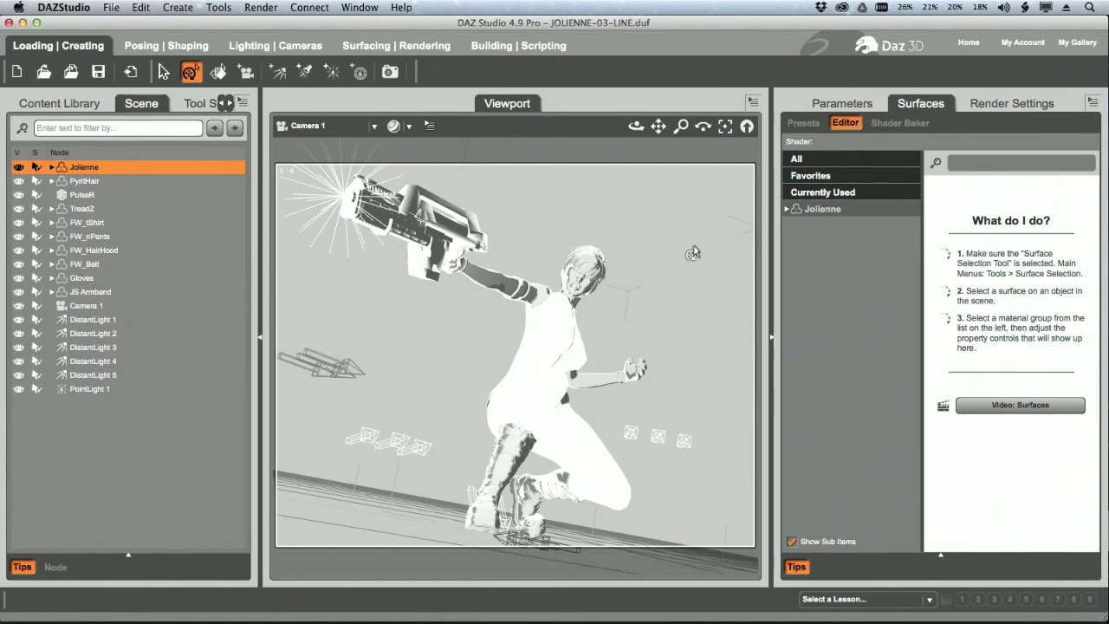
Step: Show the hidden render settings for the 3Delight engine and set the Render Style to Cartoon
left_click(1016, 103)
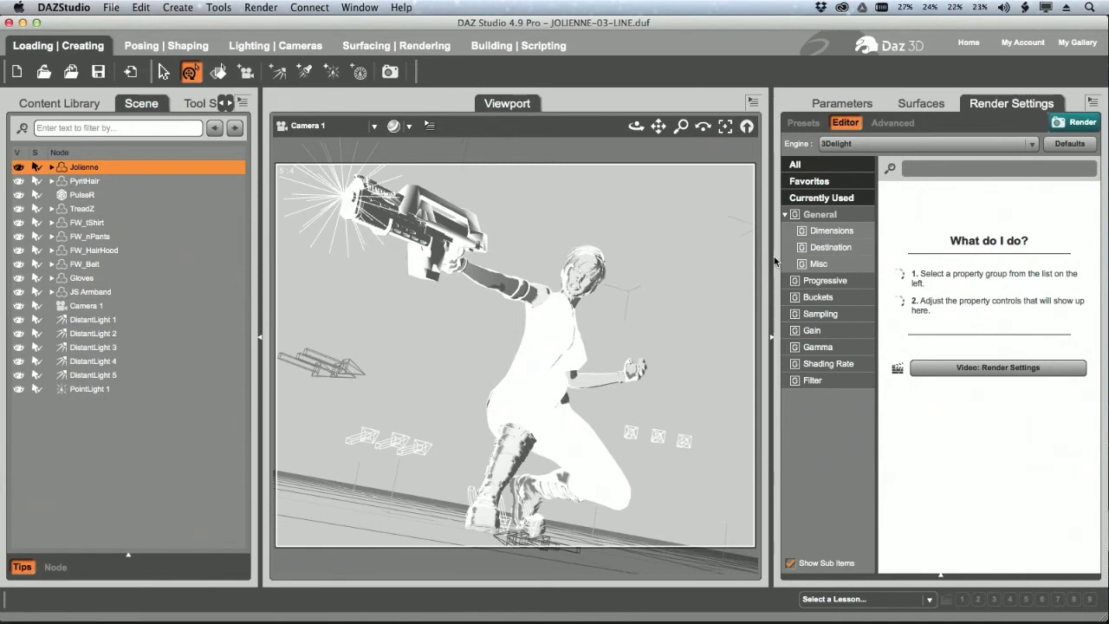
left_click(1093, 102)
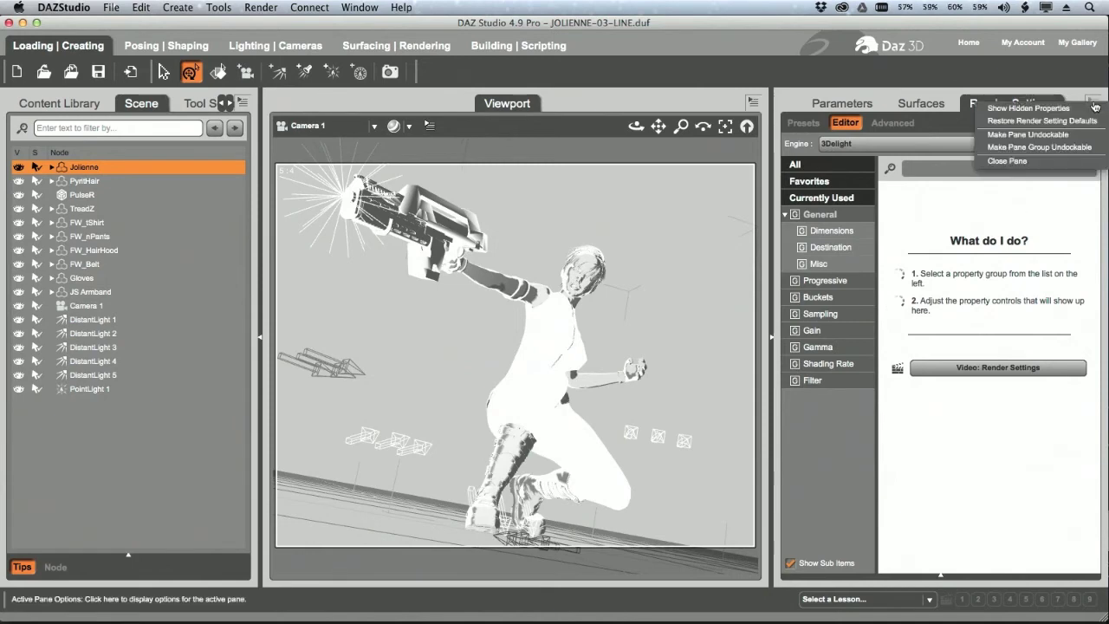
left_click(1063, 109)
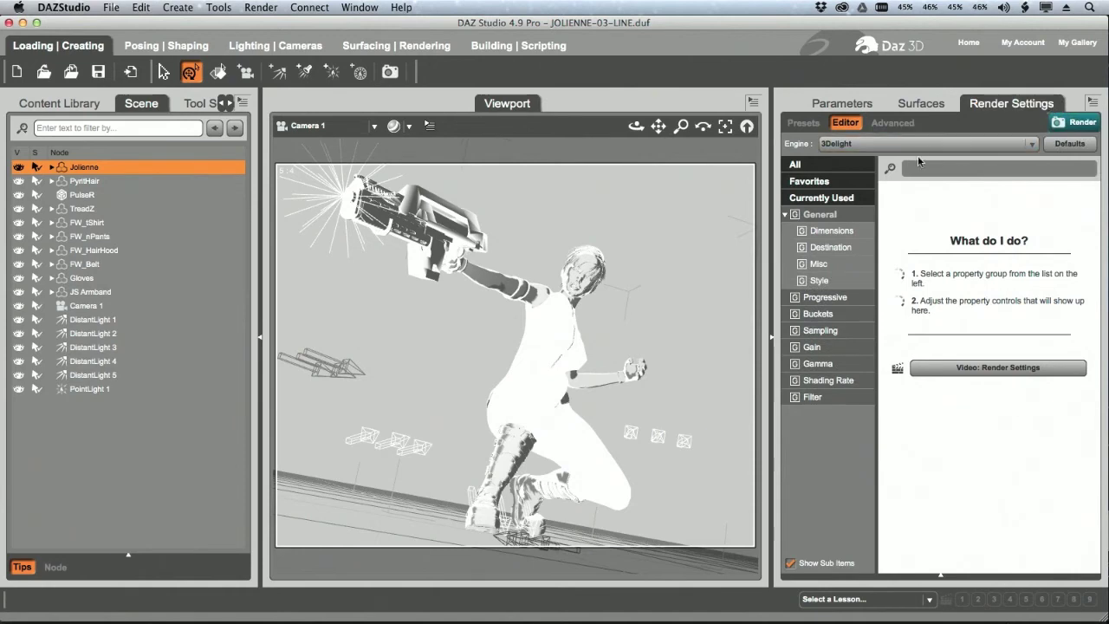
left_click(840, 282)
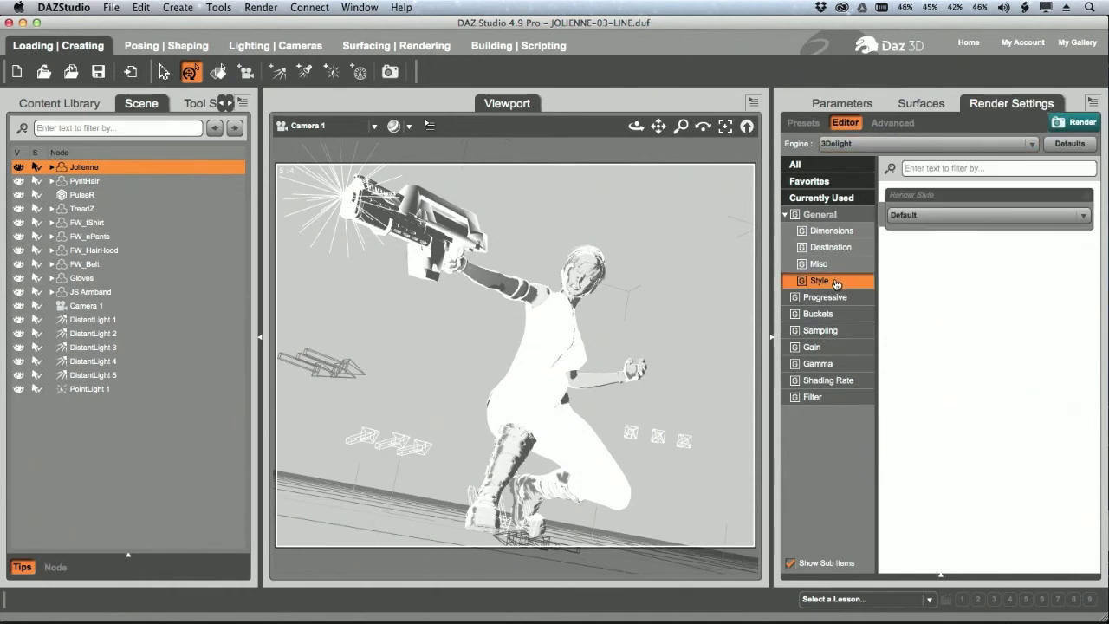
left_click(960, 220)
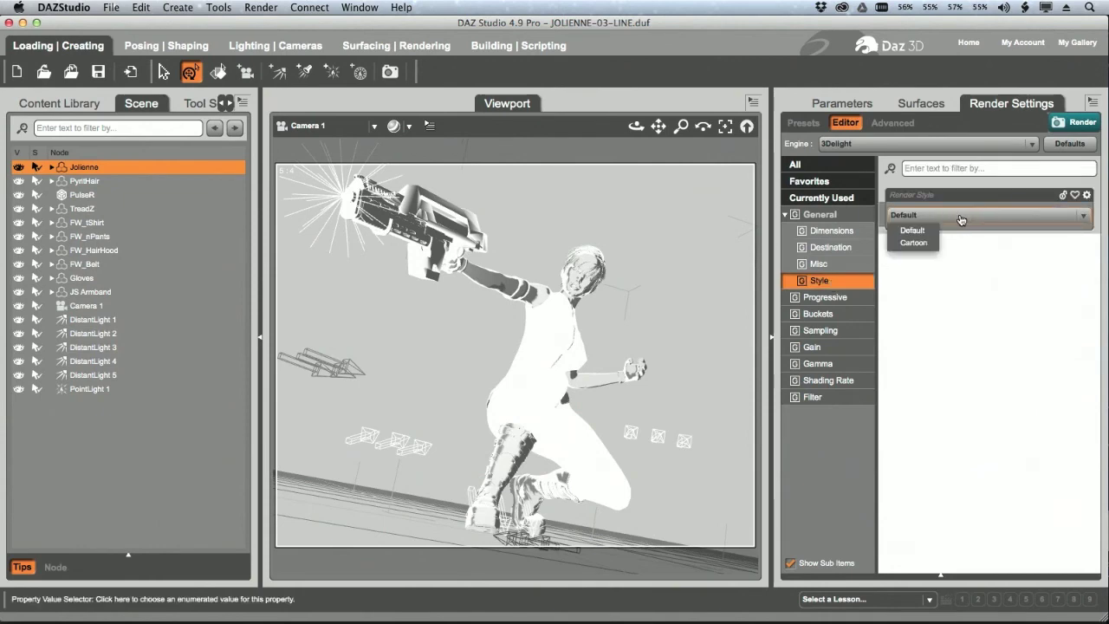
left_click(915, 243)
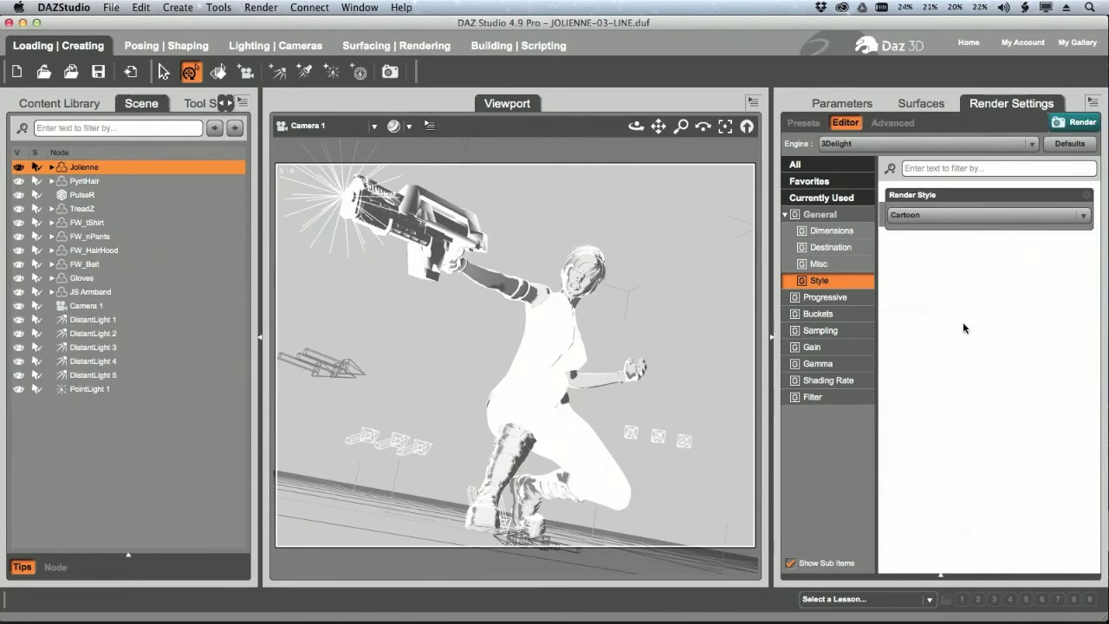
Step: Create a 10 in cube primitive with Object Center origin, Y Positive primary axis and 1 division
left_click(178, 7)
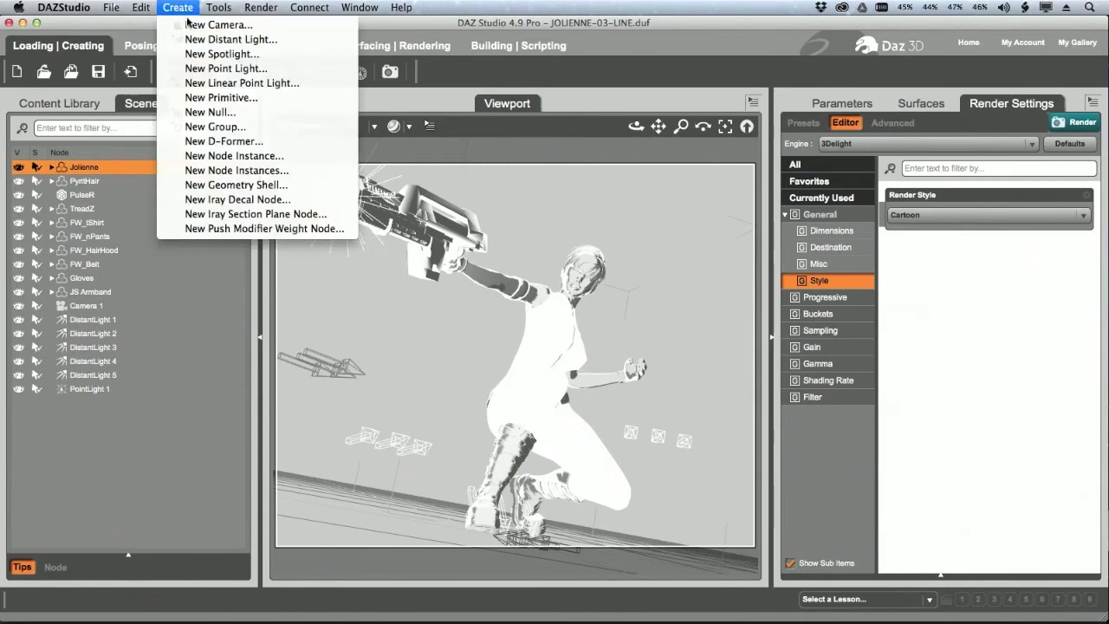
left_click(249, 97)
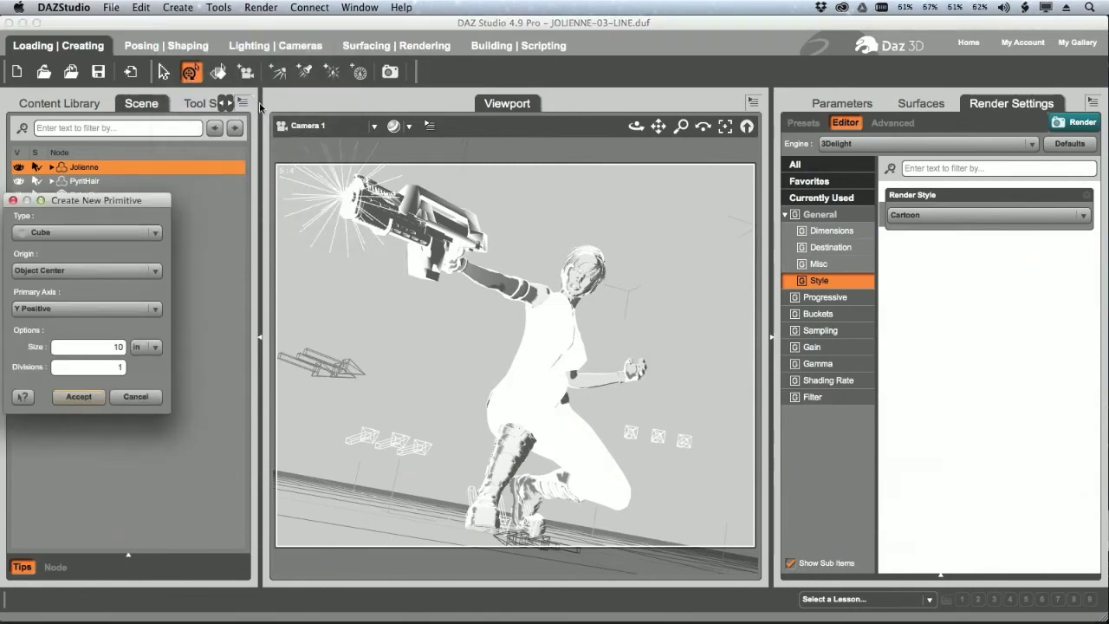
left_click_drag(140, 200, 614, 169)
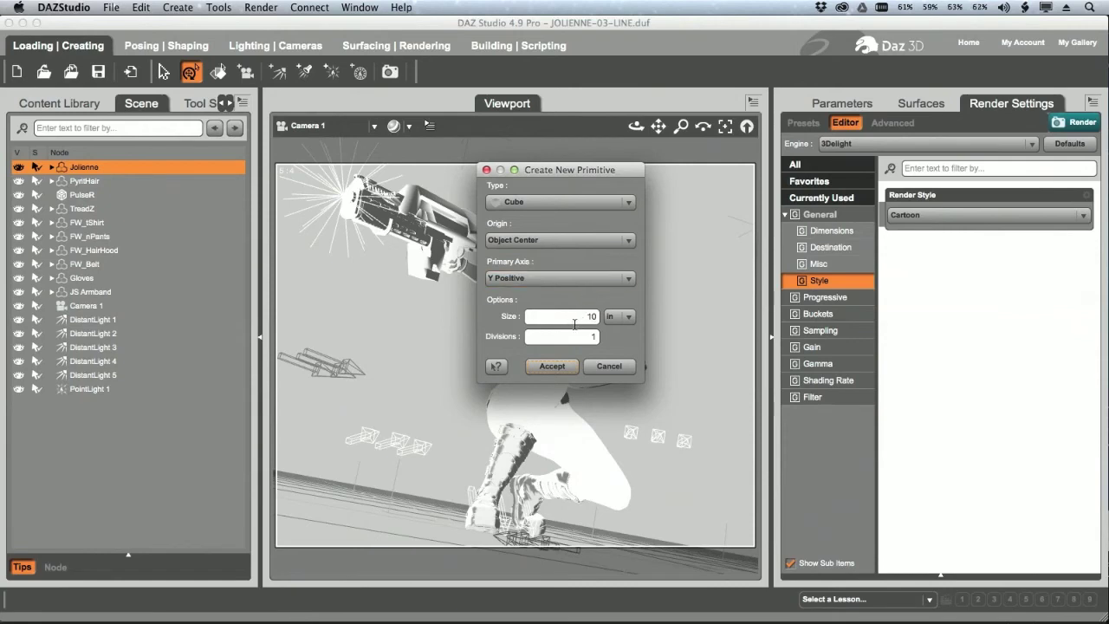
left_click(549, 368)
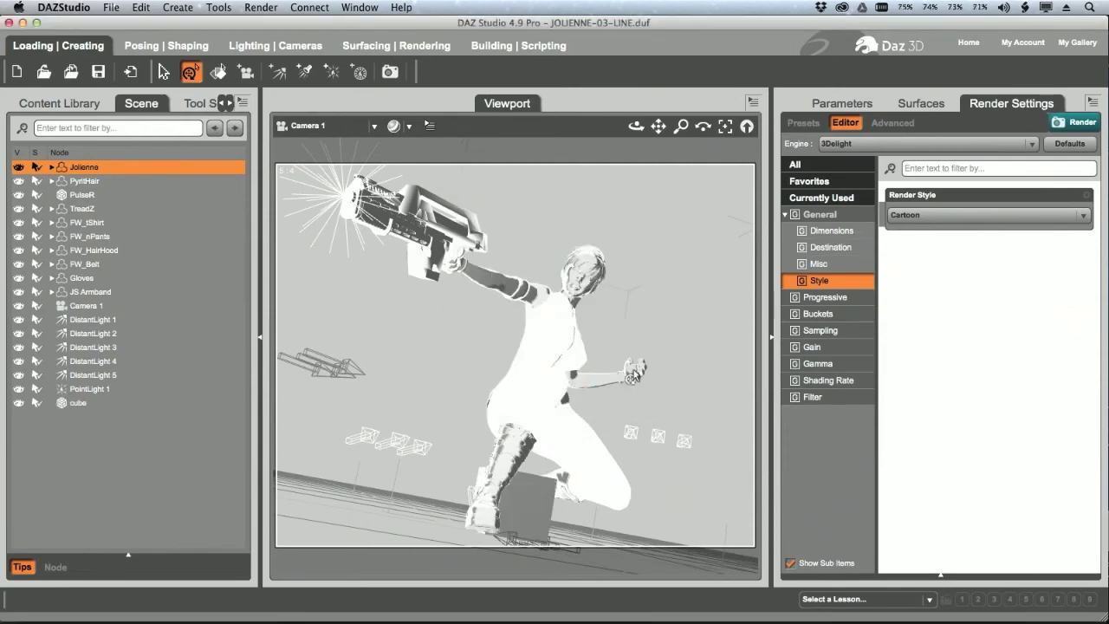
Step: Select the cube and its surface and save it as a shader preset named "Default Daz Shader2" in the scripts folder
left_click(105, 402)
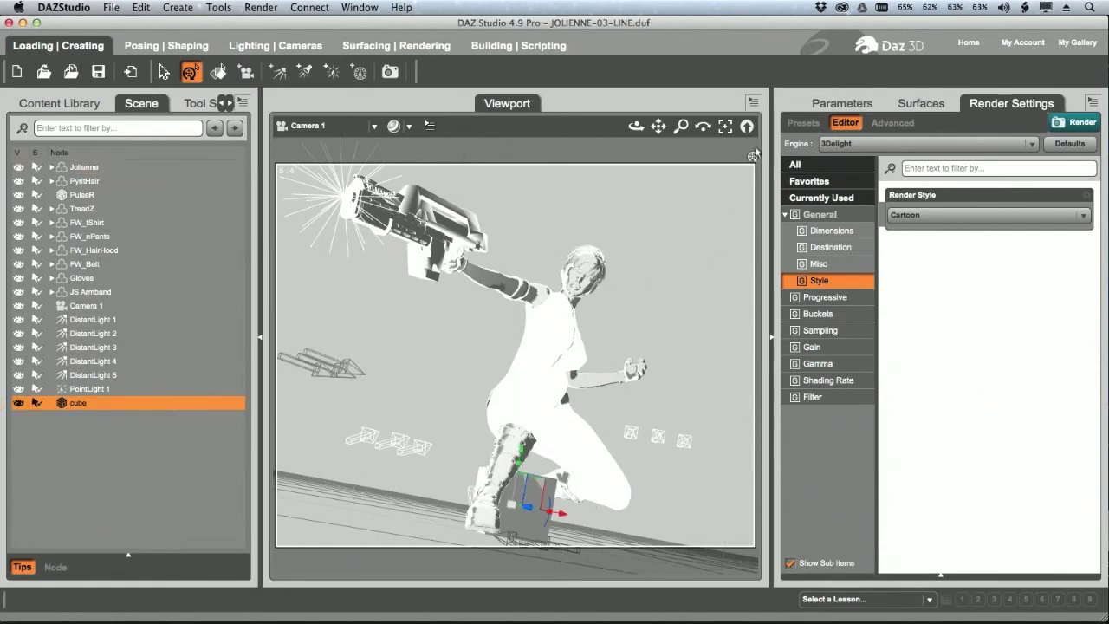
left_click(920, 106)
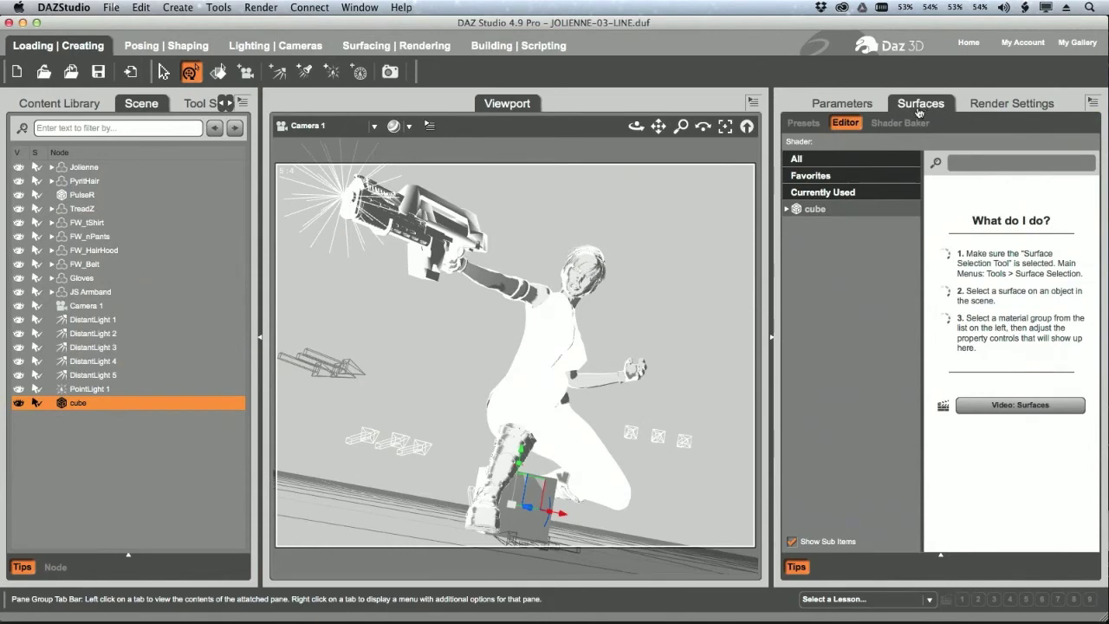
left_click(833, 216)
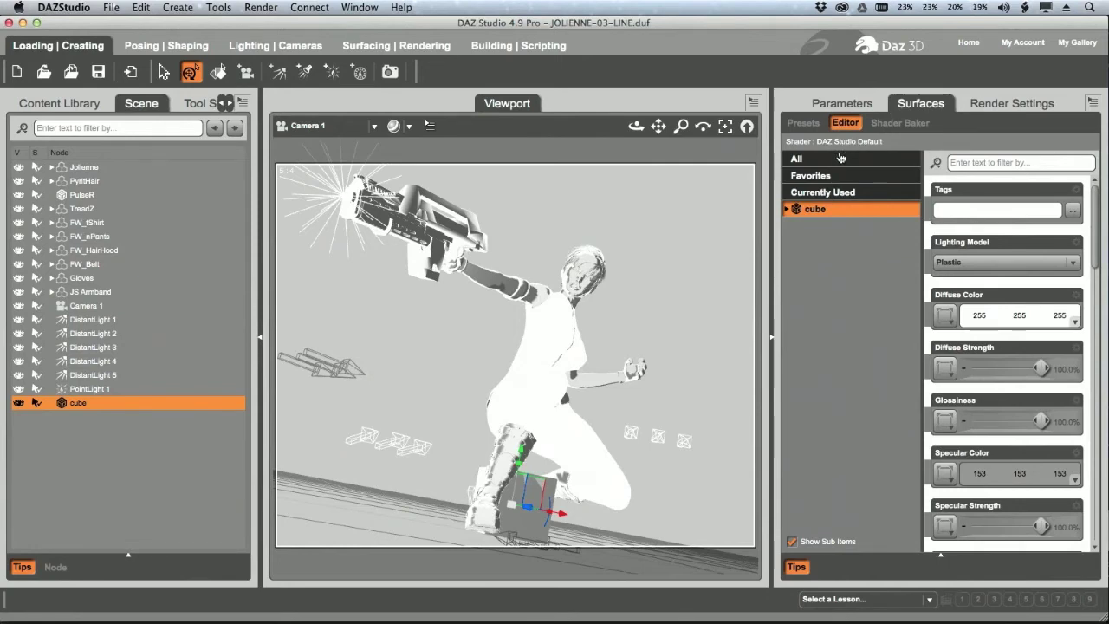
left_click(111, 7)
mouse_move(149, 91)
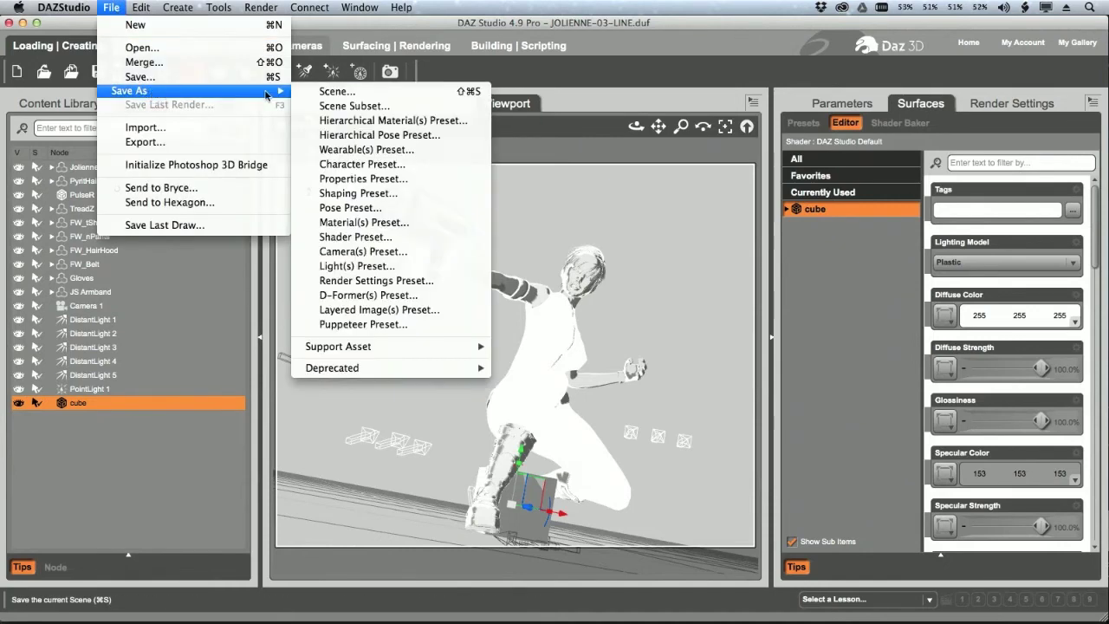
left_click(401, 237)
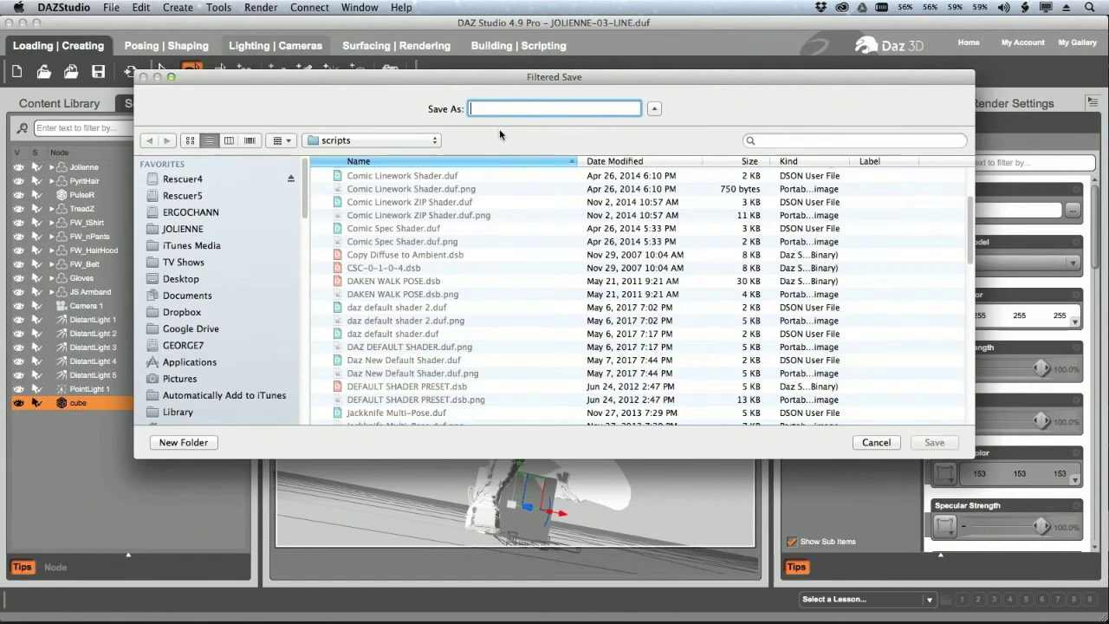
type("De")
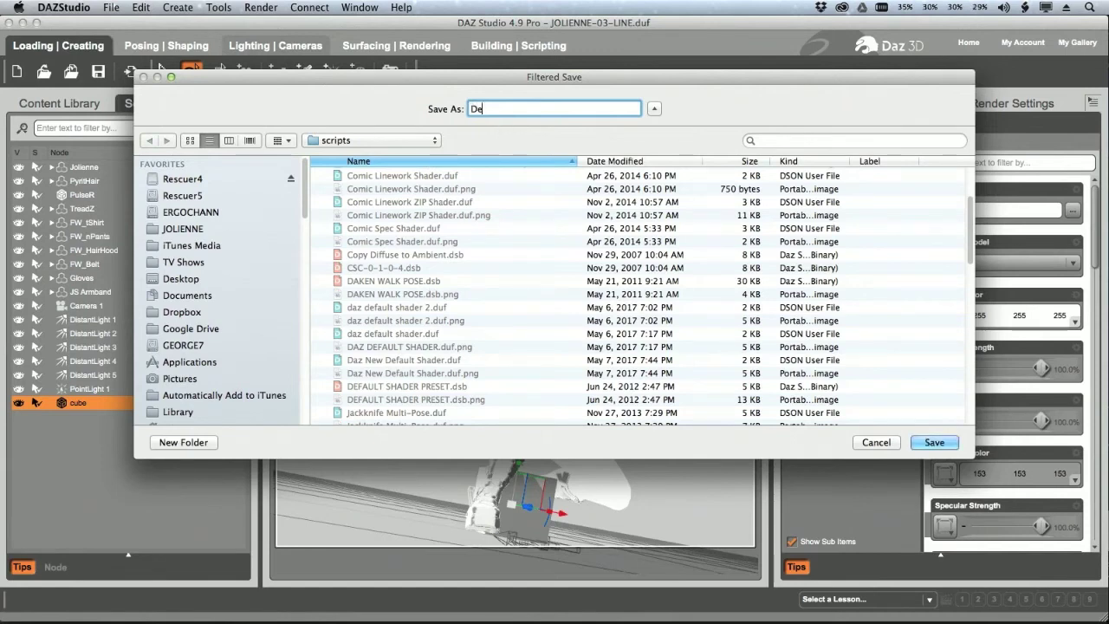
type("fault Daz Sahder")
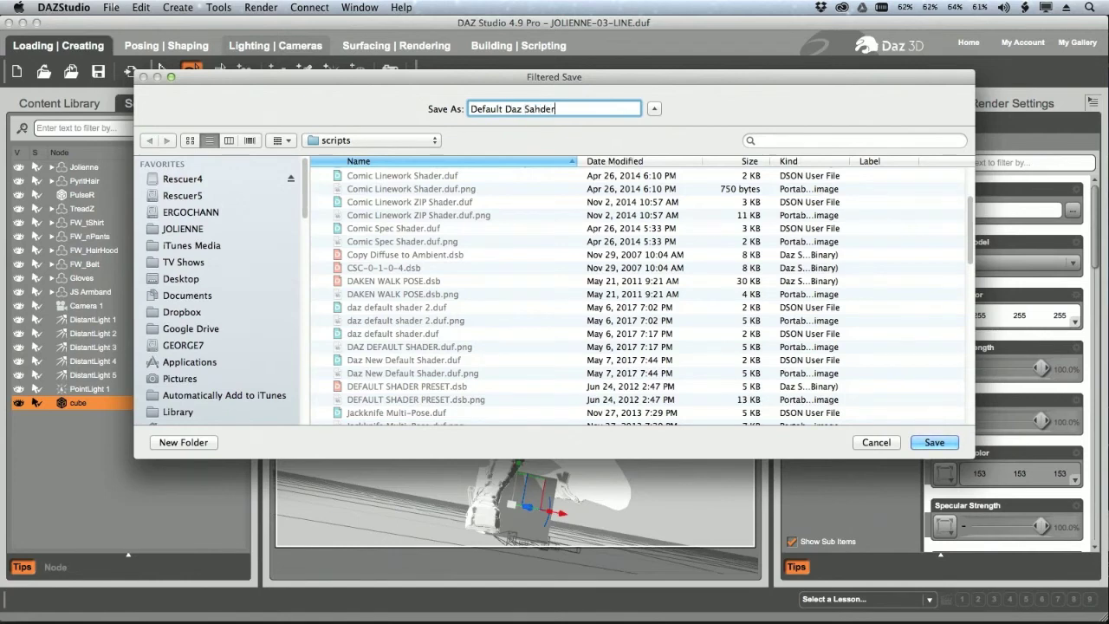
key("BackSpace")
key("BackSpace")
key("BackSpace")
key("BackSpace")
key("BackSpace")
type("hader")
type("2")
left_click(934, 442)
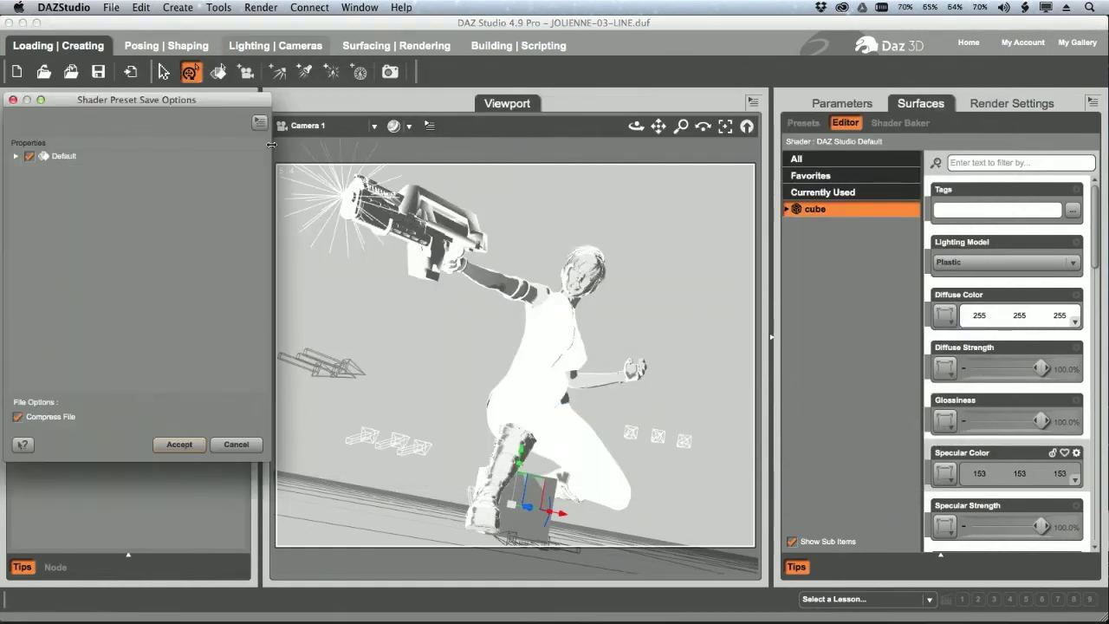
Step: Expand the shader preset's default properties, include every group except Opacity, and accept the options with file compression enabled
left_click_drag(206, 100, 606, 124)
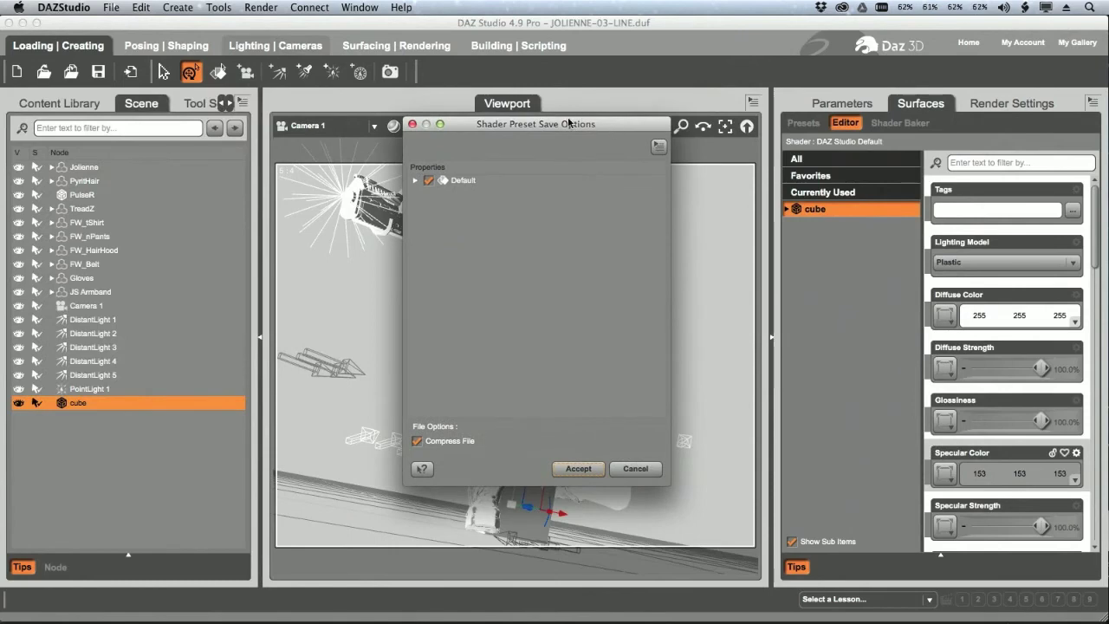
left_click(414, 182)
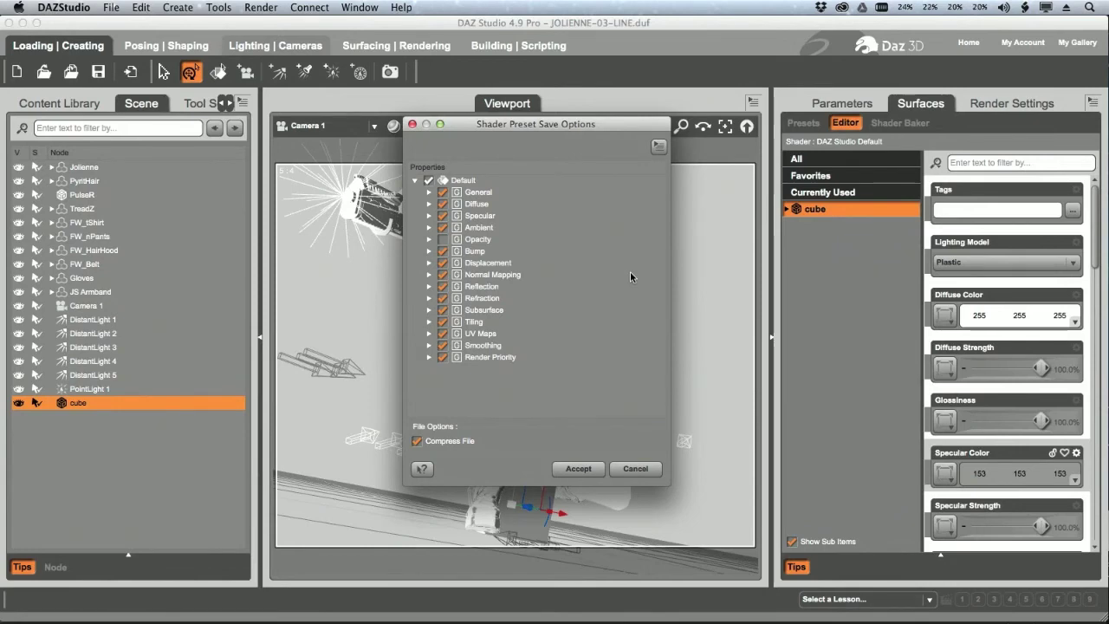
left_click(591, 475)
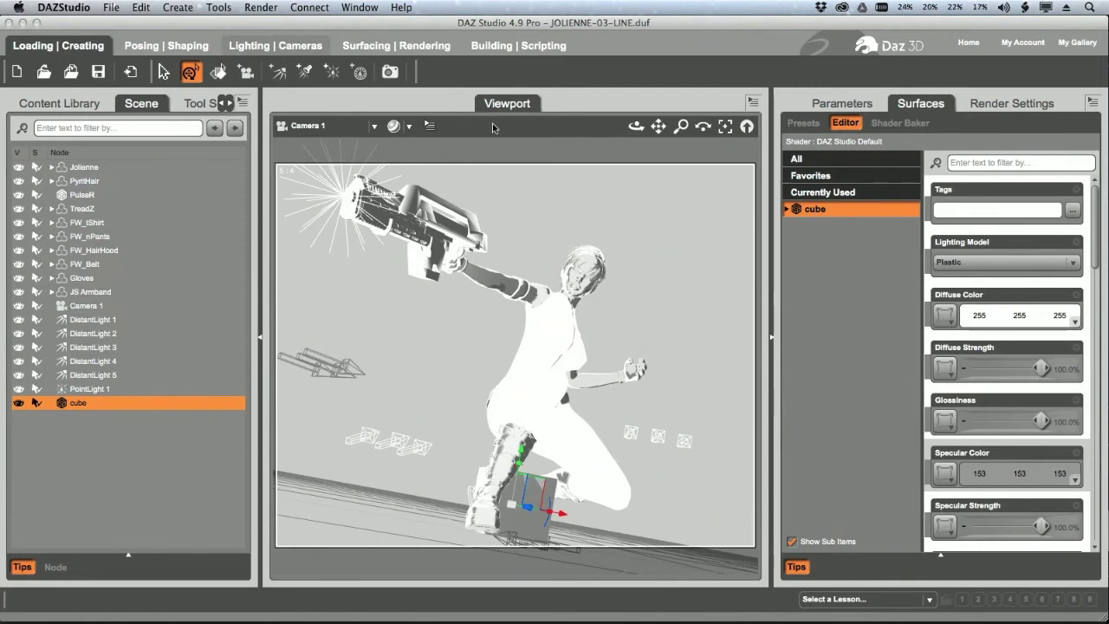
Step: Show the Content Library, view the options for scanning known directories for new files, and cancel the scan
left_click(83, 107)
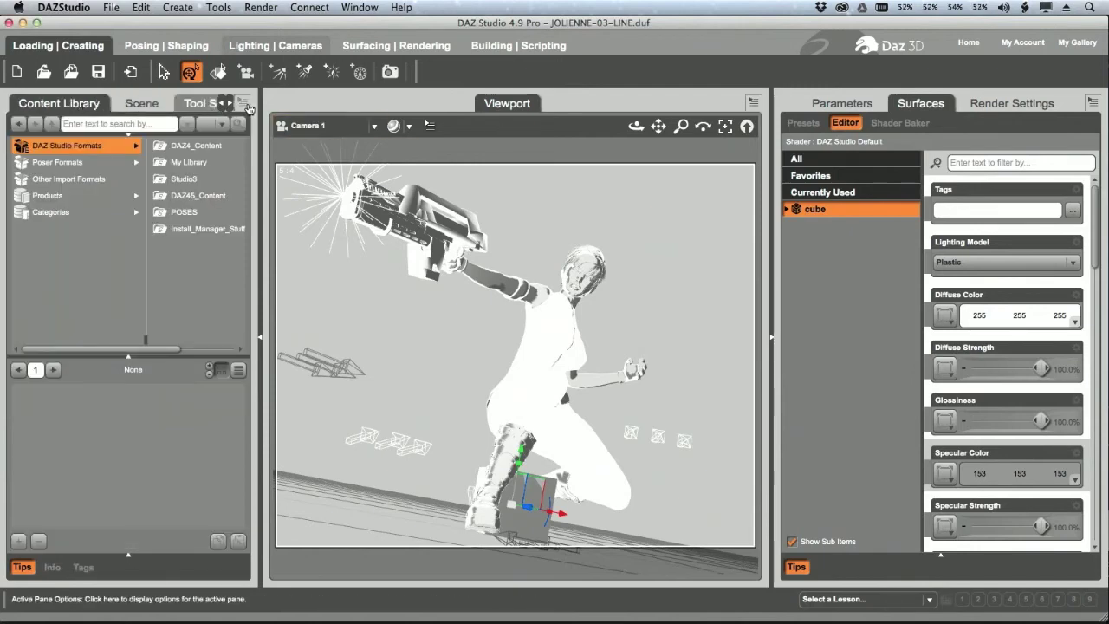
left_click(245, 106)
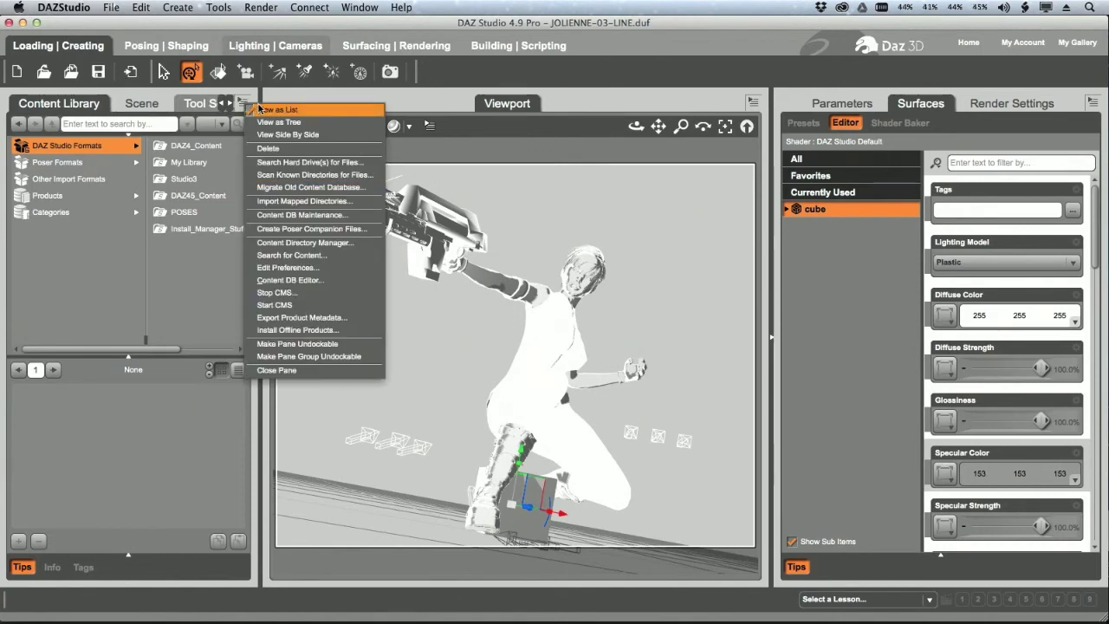
left_click(333, 175)
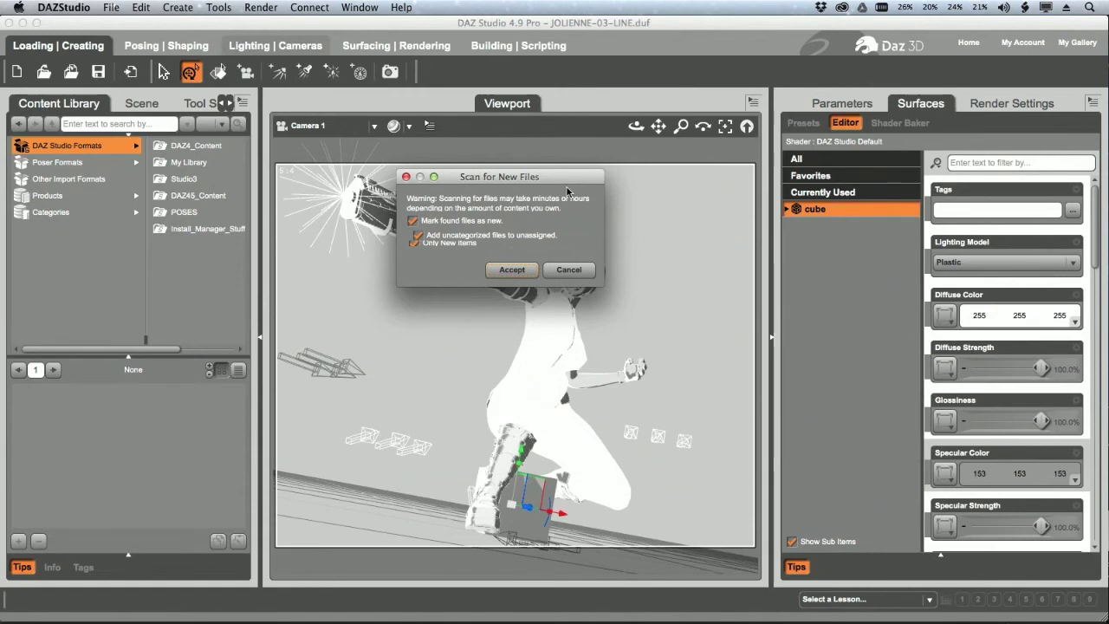
left_click(577, 269)
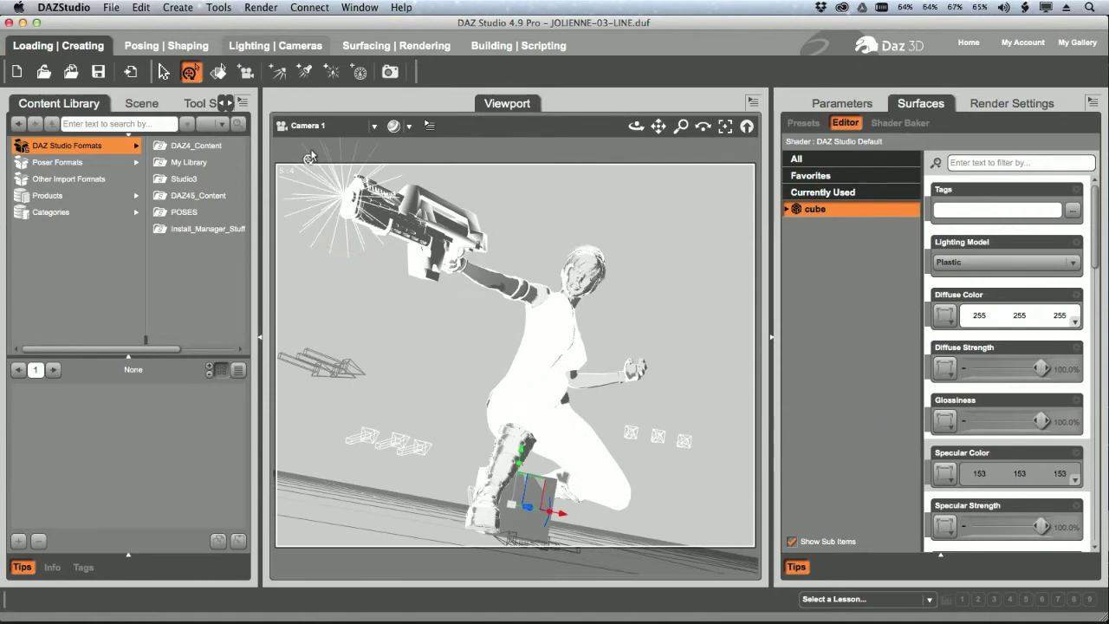
Step: Review the Daz Connect Data, DAZ Studio Formats and Poser Formats paths in the Content Directory Manager, and close it without changes
left_click(244, 104)
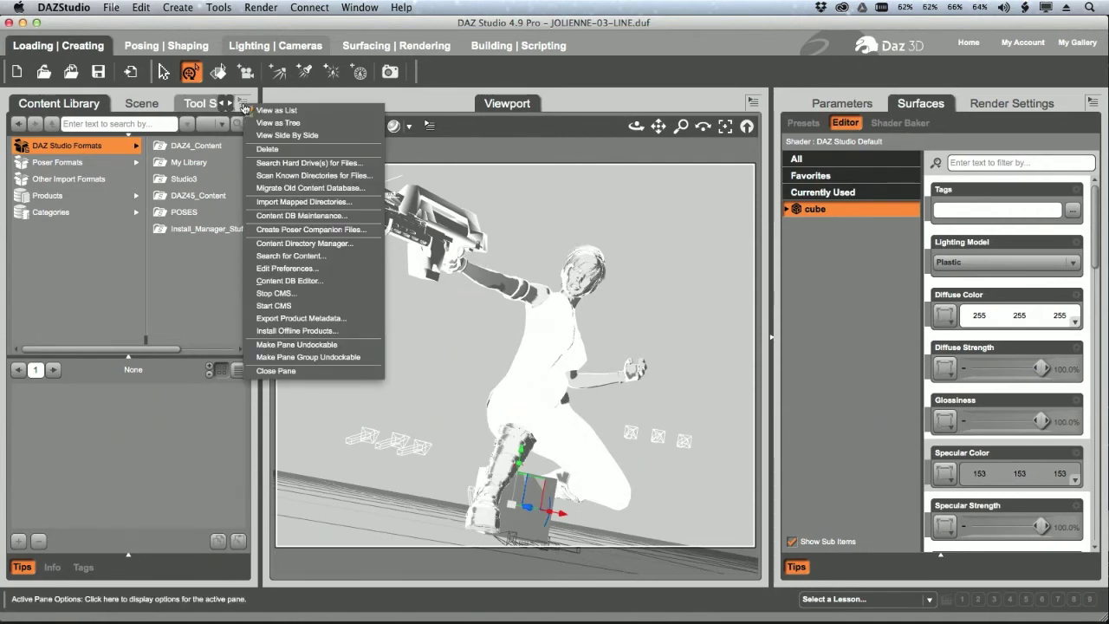
left_click(339, 246)
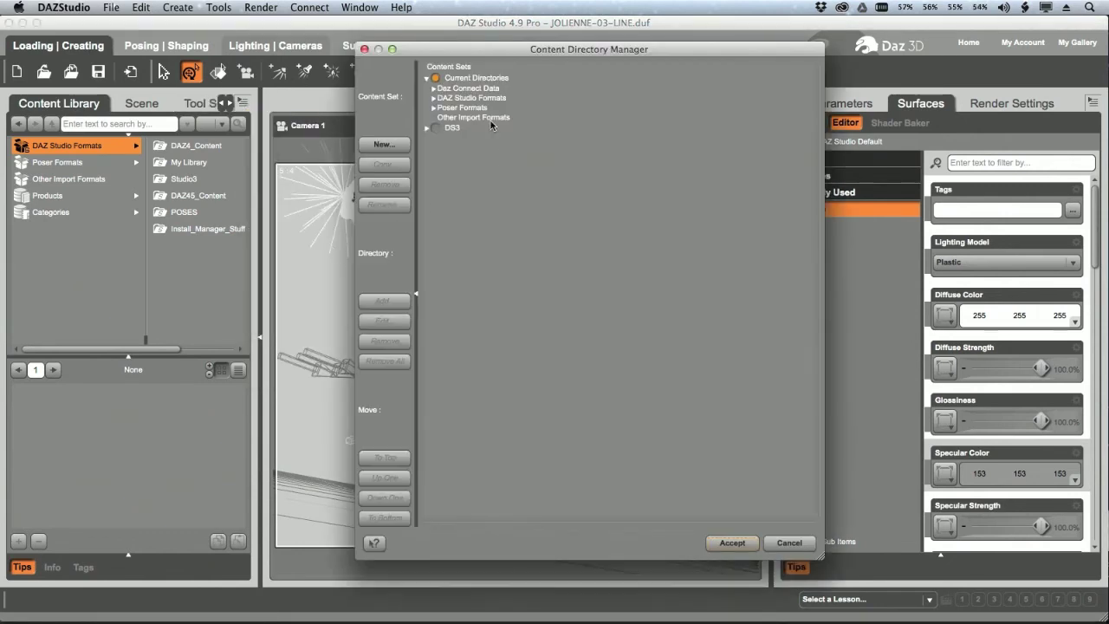
left_click(433, 89)
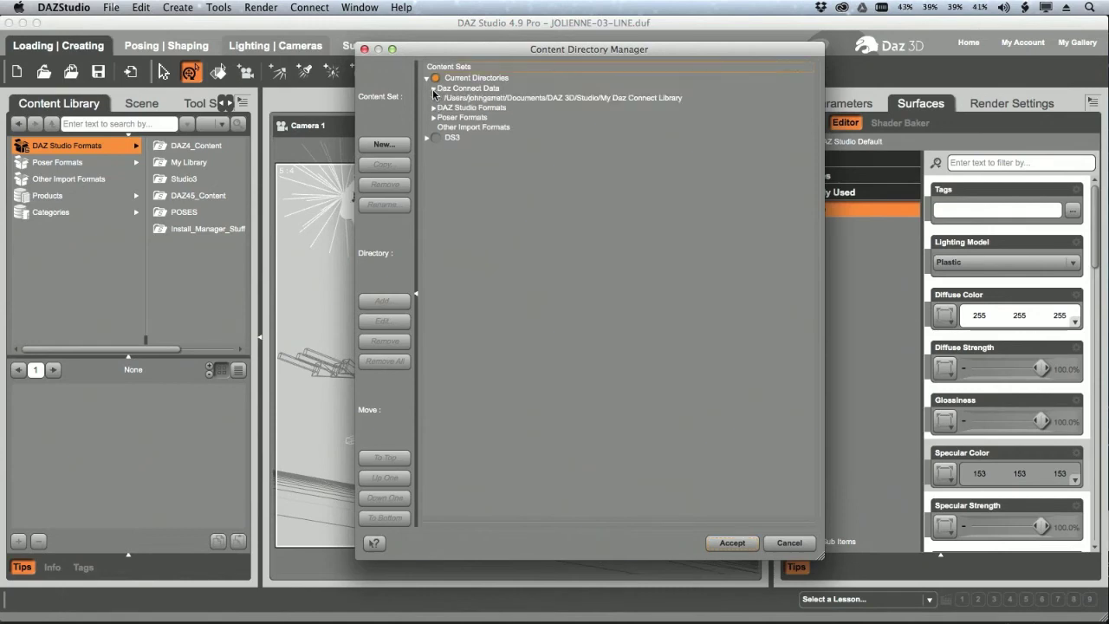
left_click(433, 108)
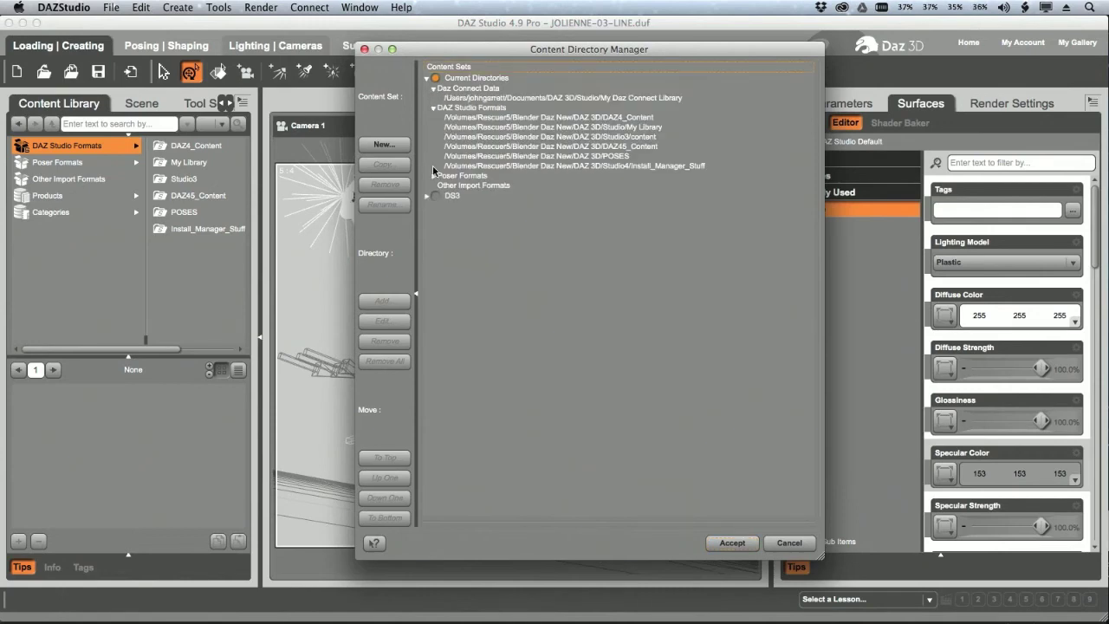
left_click(433, 175)
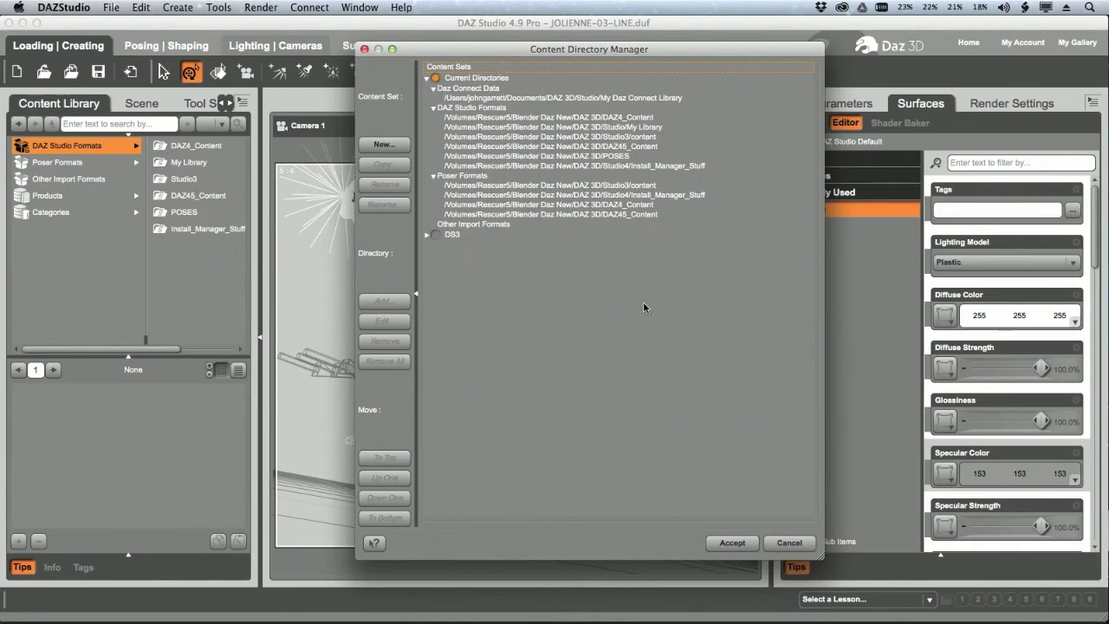
left_click(788, 543)
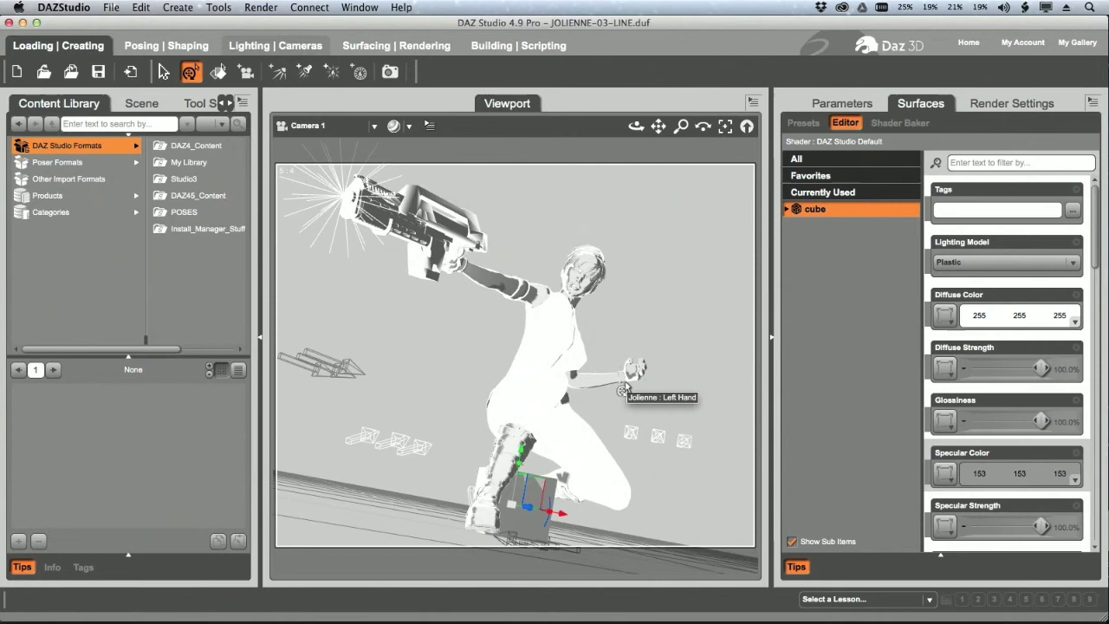
Step: Delete the cube from the scene
left_click(147, 104)
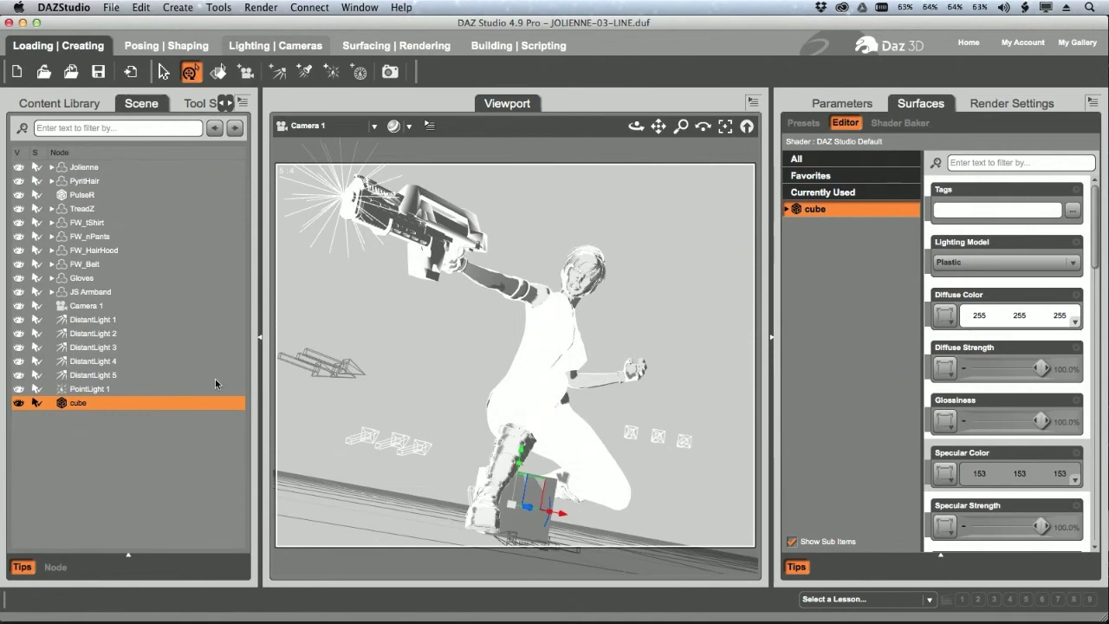
right_click(168, 401)
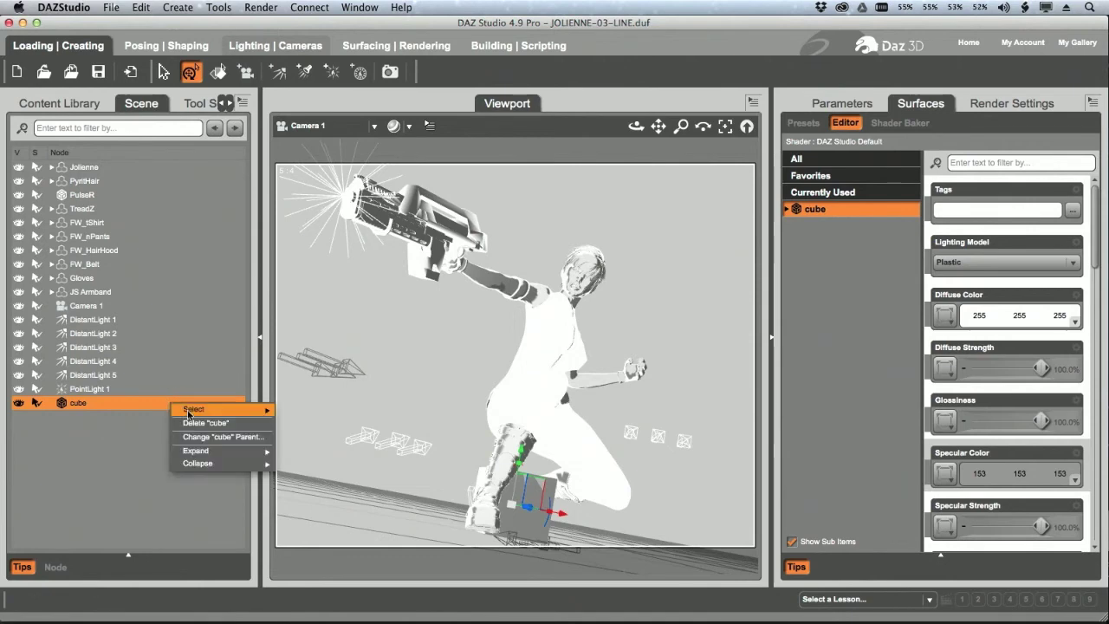
left_click(194, 424)
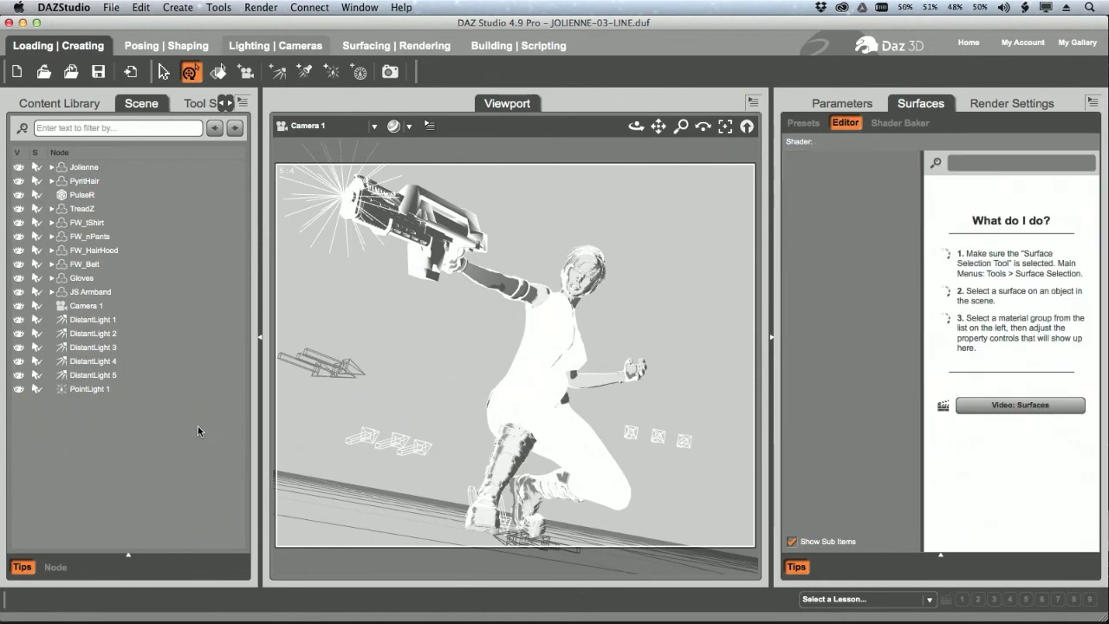
Step: Expand all scene branches and select every node from Jolienne through the last JS Armband bone, leaving out the camera and lights
left_click(243, 102)
mouse_move(278, 189)
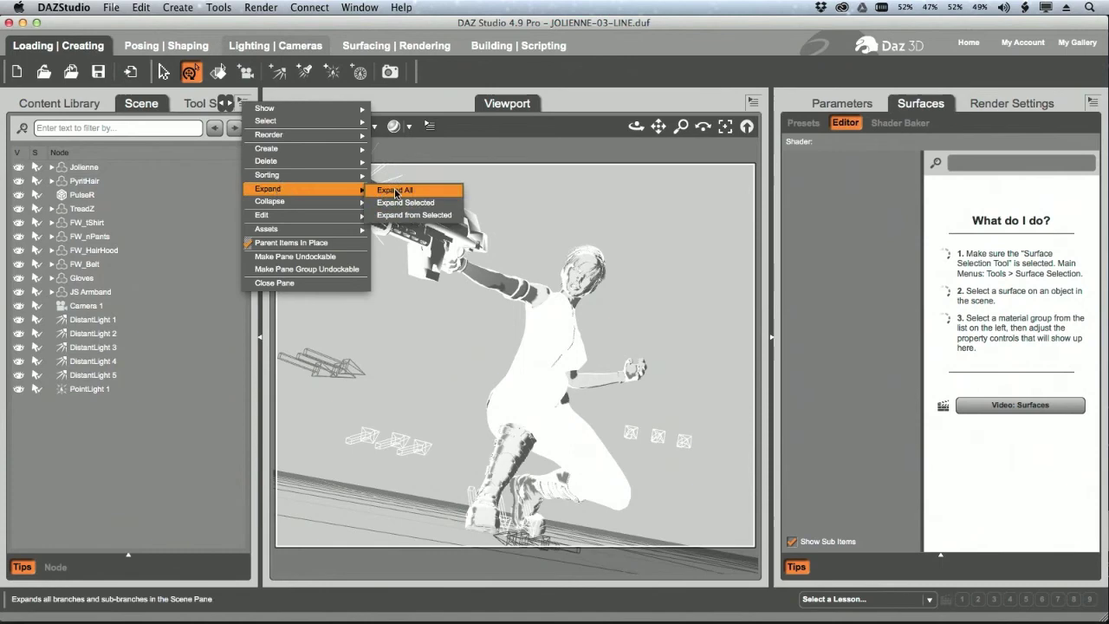
left_click(401, 189)
left_click(176, 166)
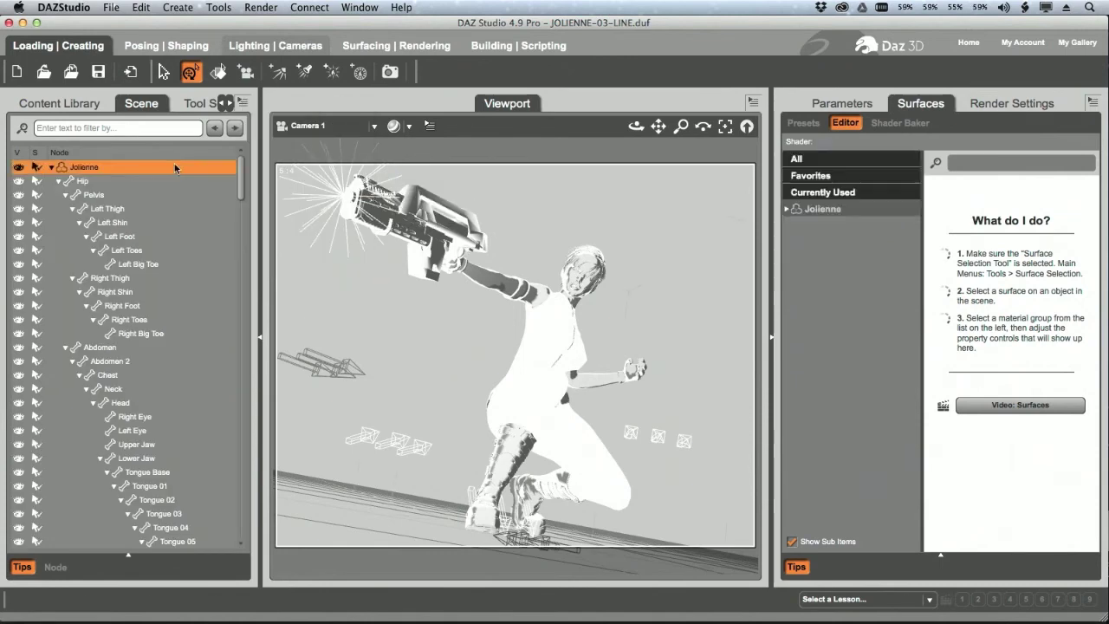
scroll(243, 183, "down", 1)
left_click_drag(244, 183, 244, 545)
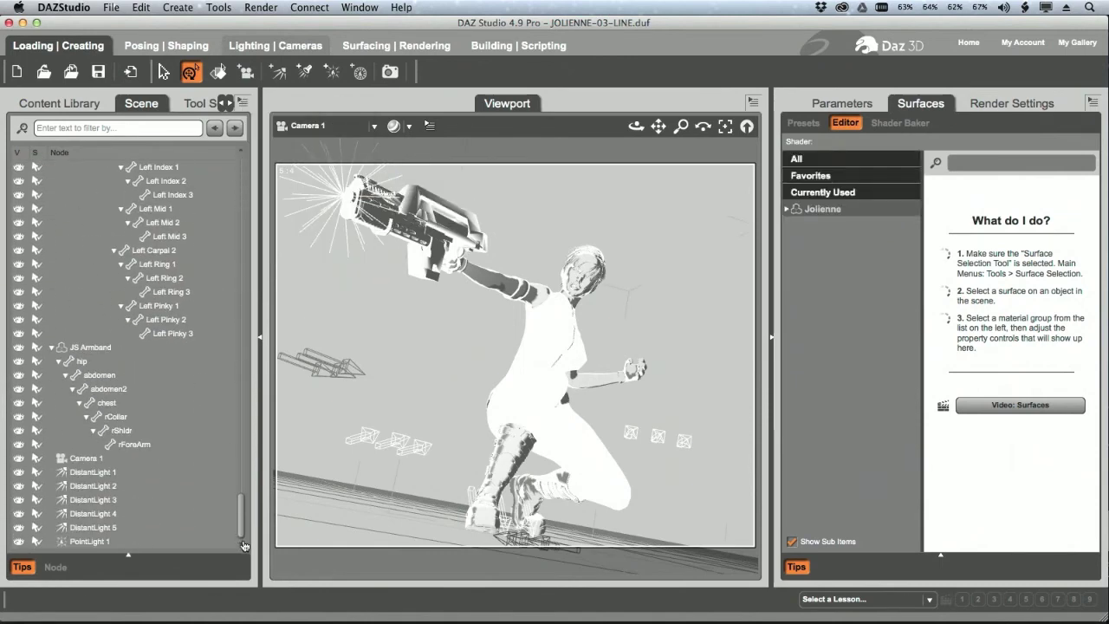
left_click(169, 443, "shift")
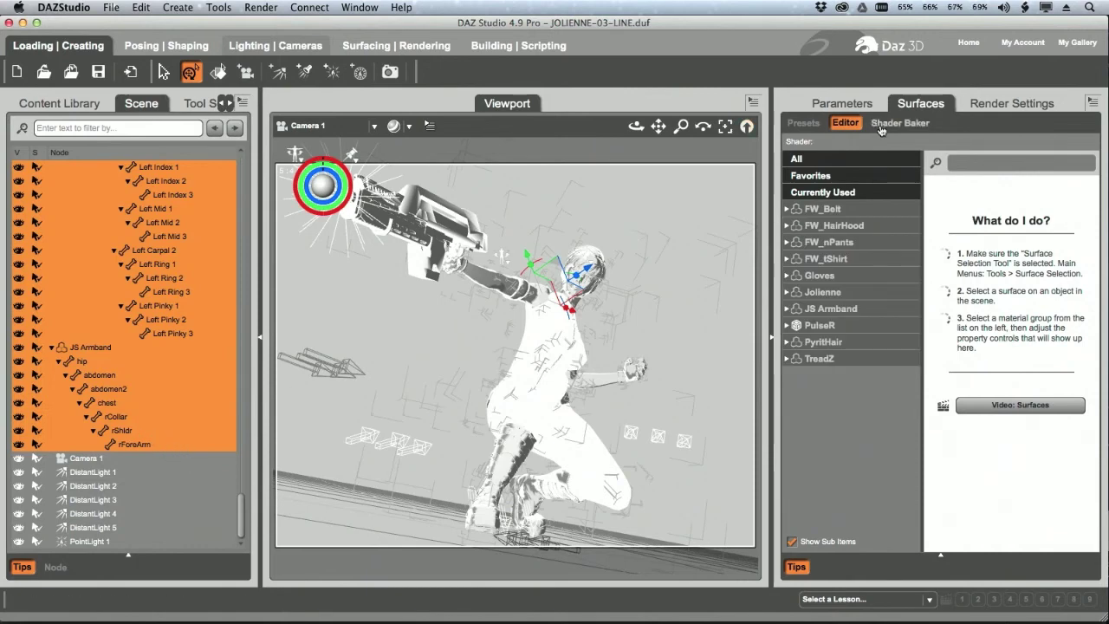
Step: Select all surfaces from FW_Belt through TreadZ and apply the DAZ DEFAULT SHADER preset from the Daz Shader category
left_click(858, 213)
left_click(837, 361, "shift")
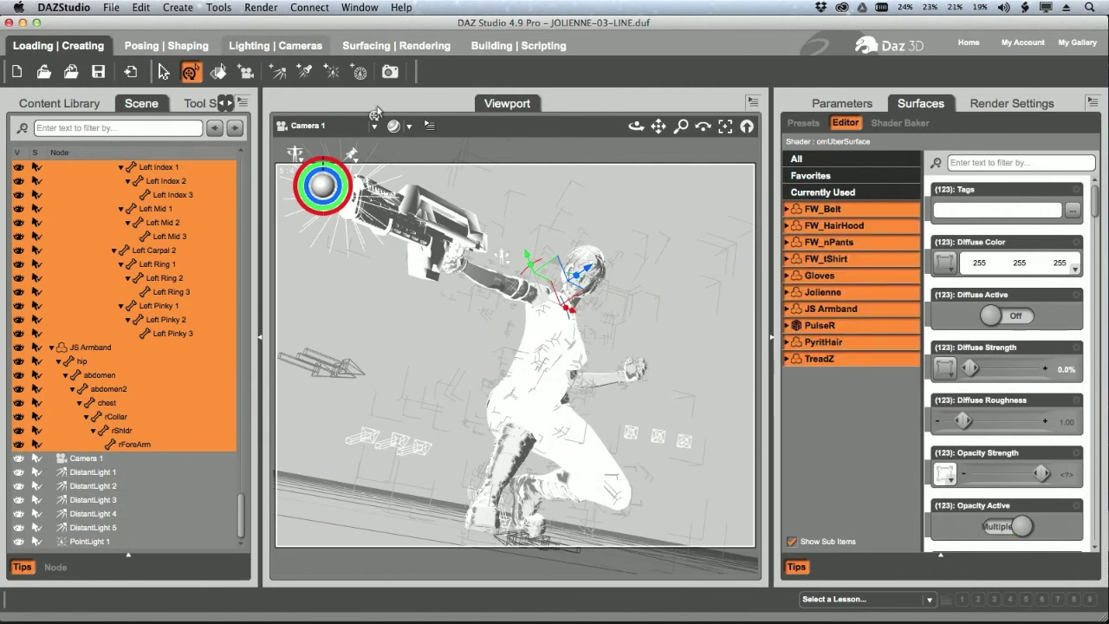
left_click(84, 104)
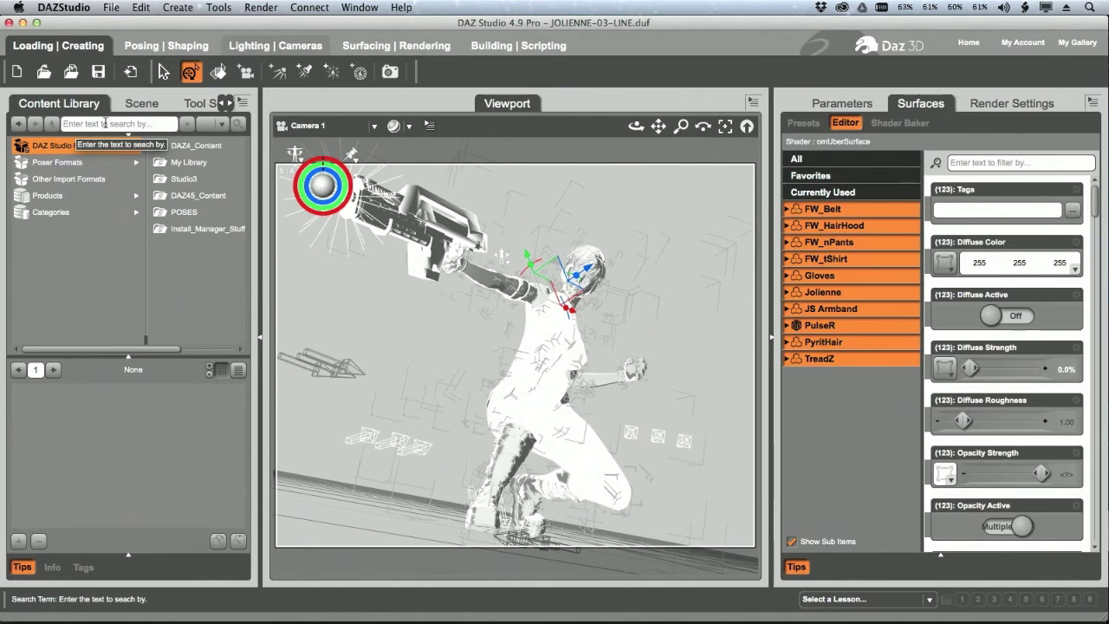
left_click(62, 214)
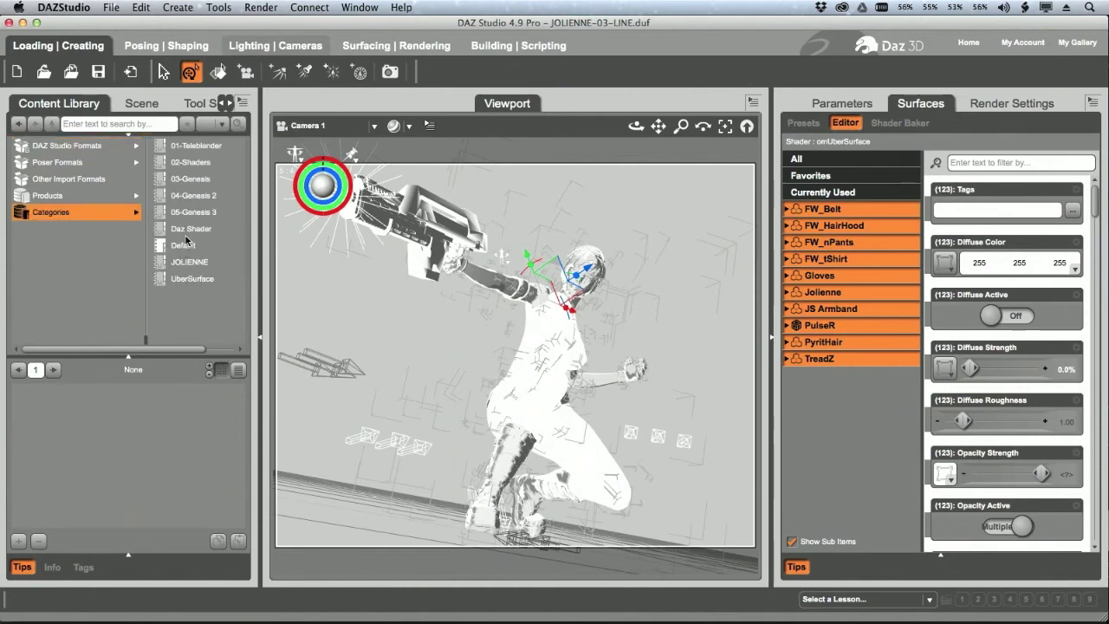
left_click(196, 233)
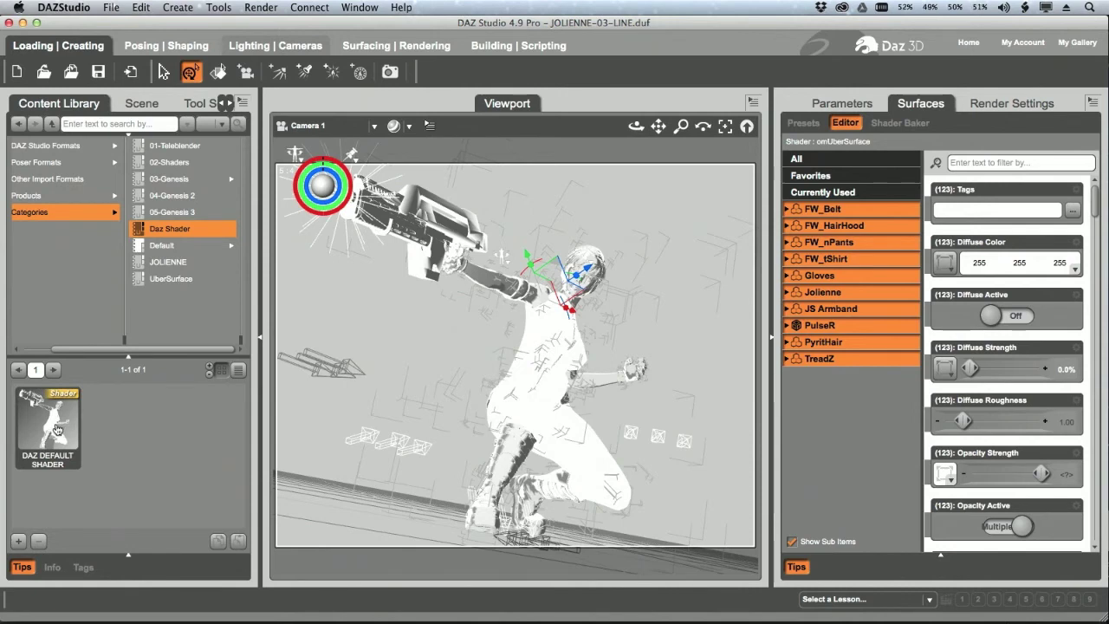
left_click(54, 426)
double_click(54, 426)
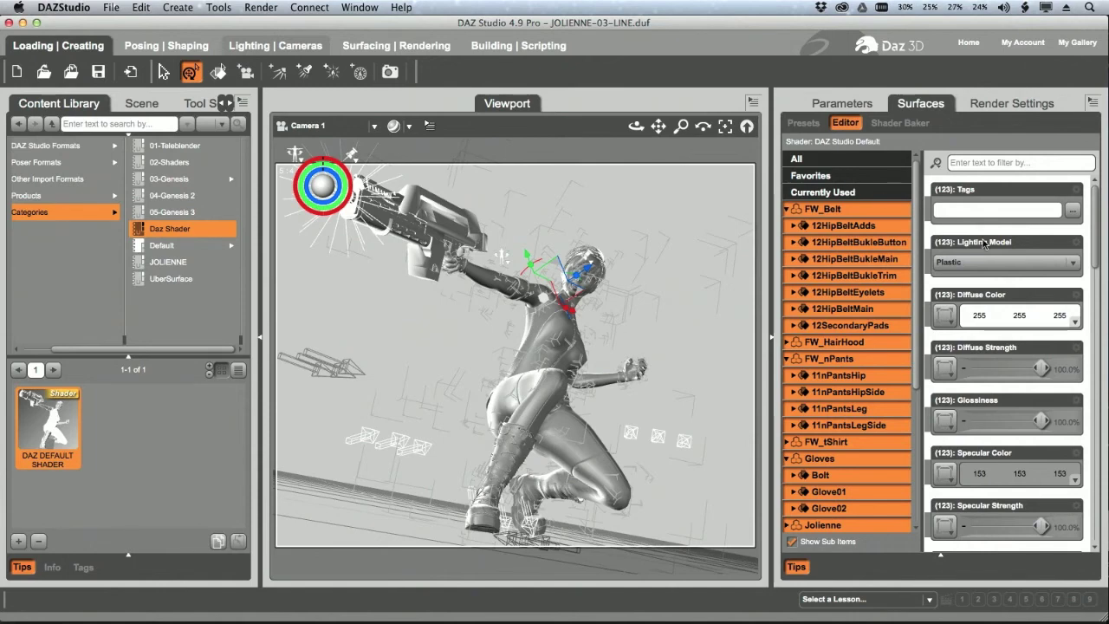
Step: Set Diffuse Strength, Glossiness and Specular Strength of the selected surfaces to 0%
left_click(987, 367)
left_click_drag(987, 366, 924, 365)
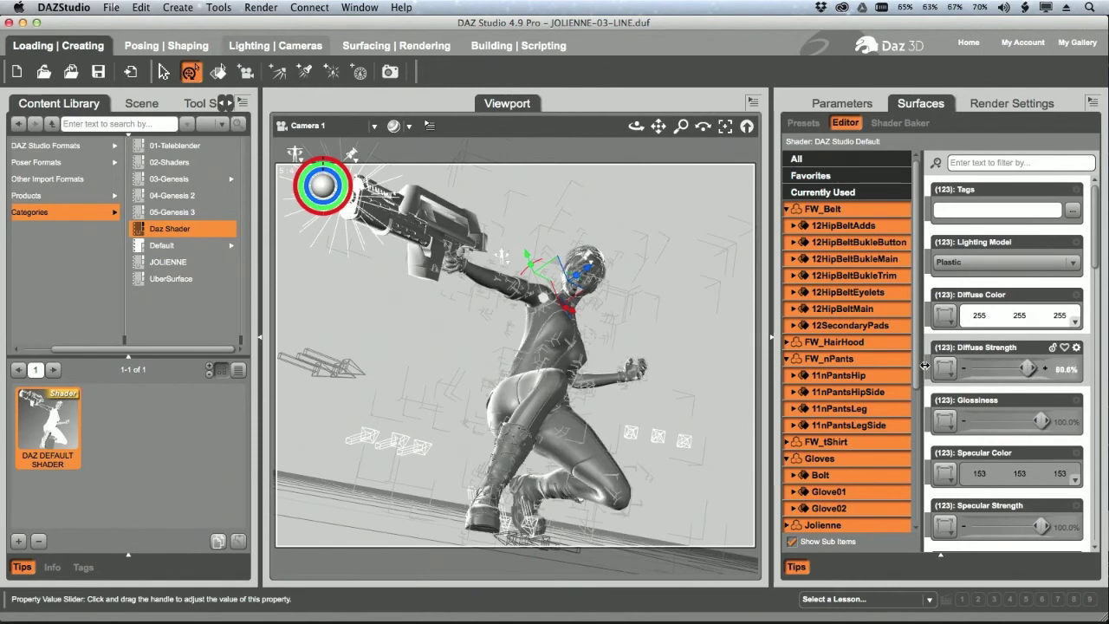
left_click_drag(953, 419, 884, 420)
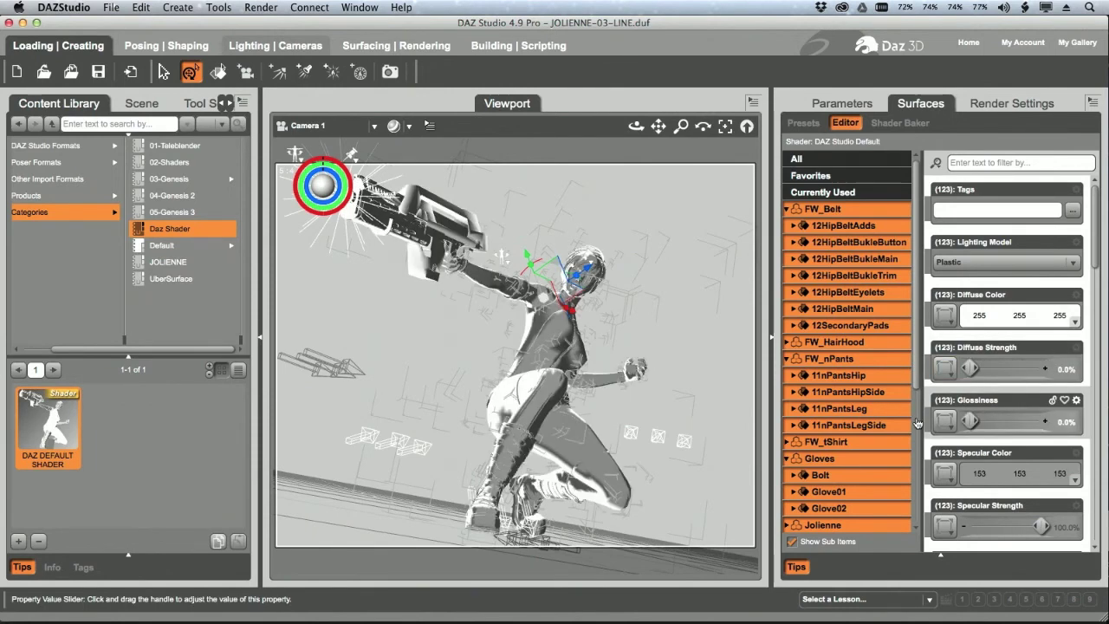
scroll(1085, 298, "down", 3)
scroll(1085, 298, "down", 1)
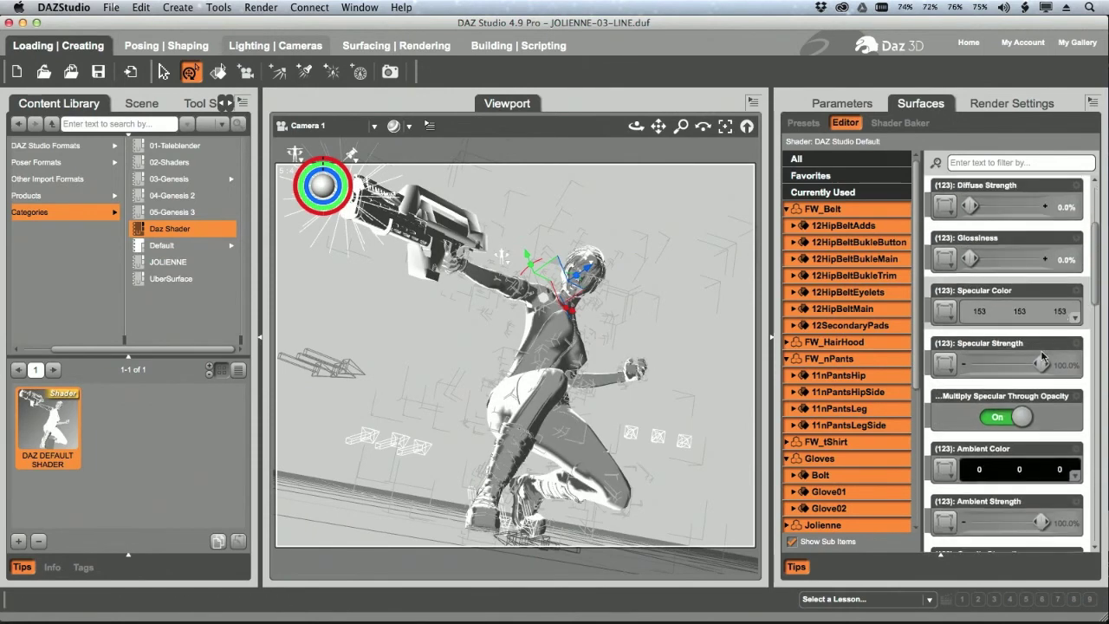
left_click_drag(1042, 365, 944, 372)
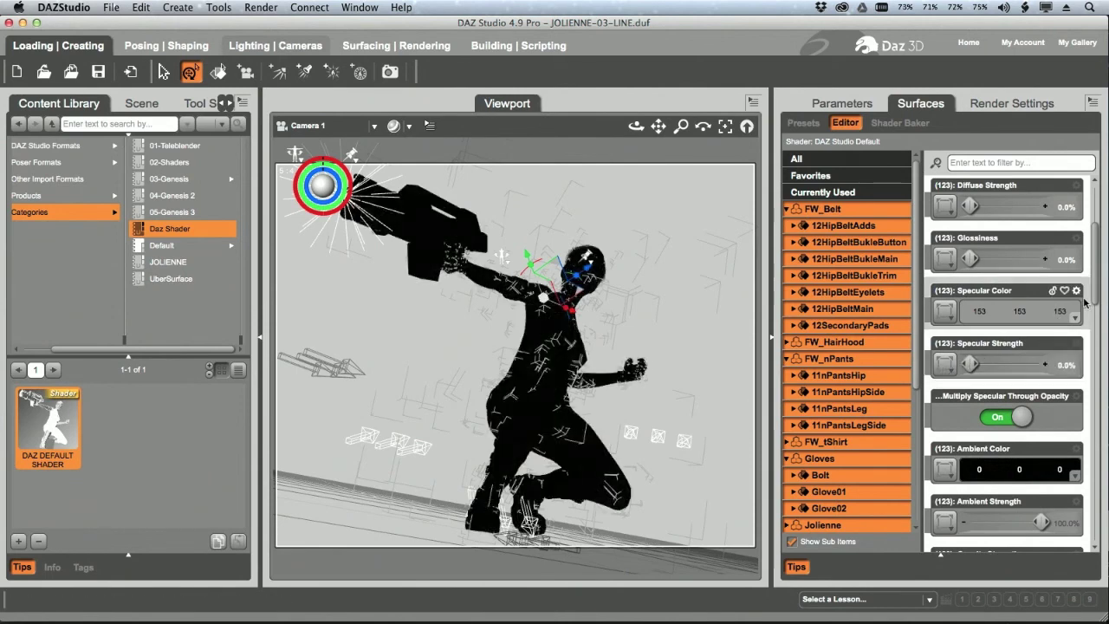
Step: Set the selected surfaces' Ambient Color to white (255, 255, 255)
scroll(1005, 381, "down", 2)
left_click(1005, 381)
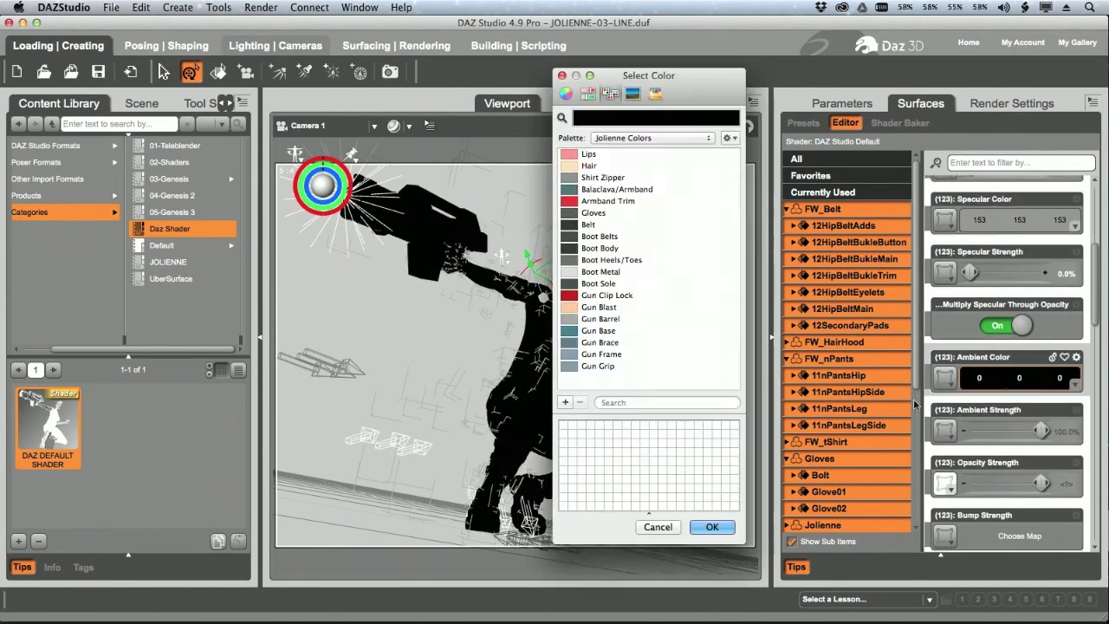
left_click(712, 527)
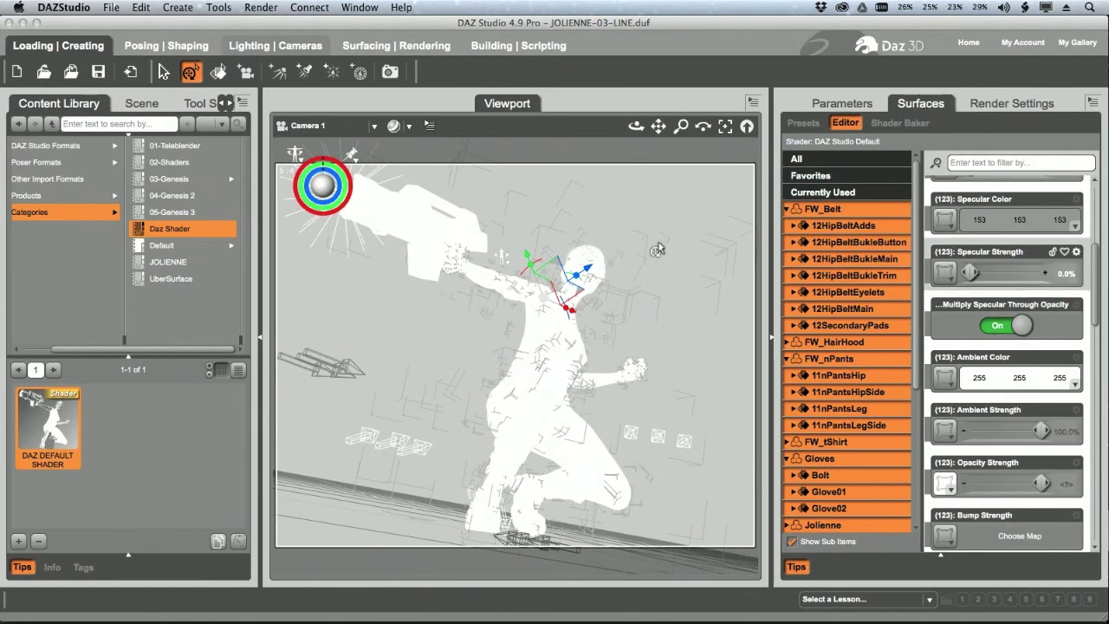
Step: Collapse the whole scene tree and delete all the lights, from DistantLight 1 through PointLight 1
left_click(144, 105)
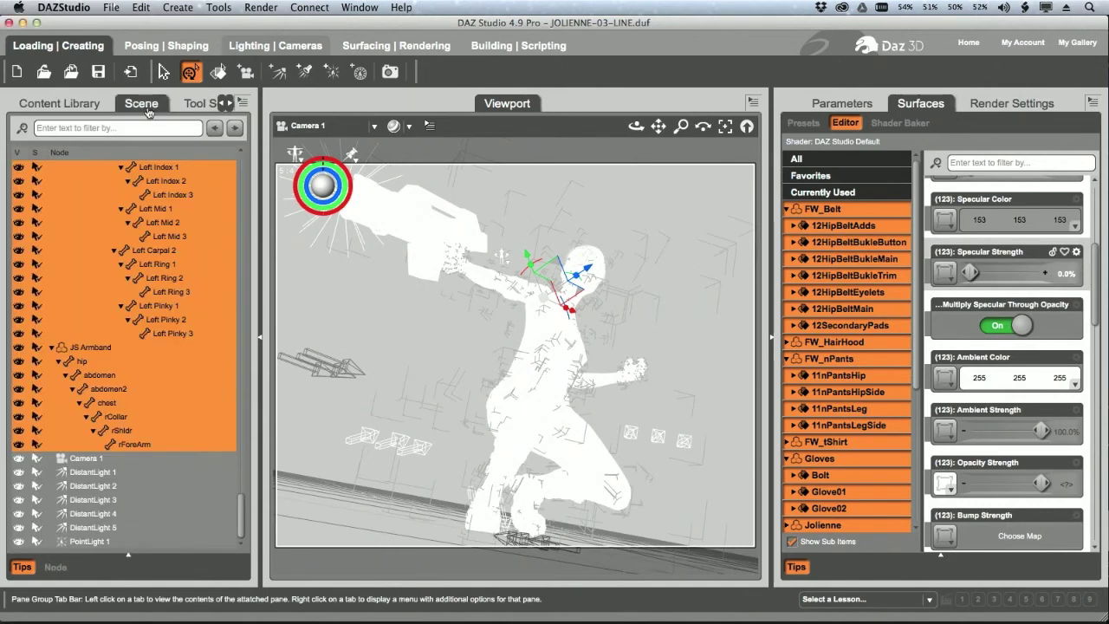
left_click(242, 102)
mouse_move(330, 205)
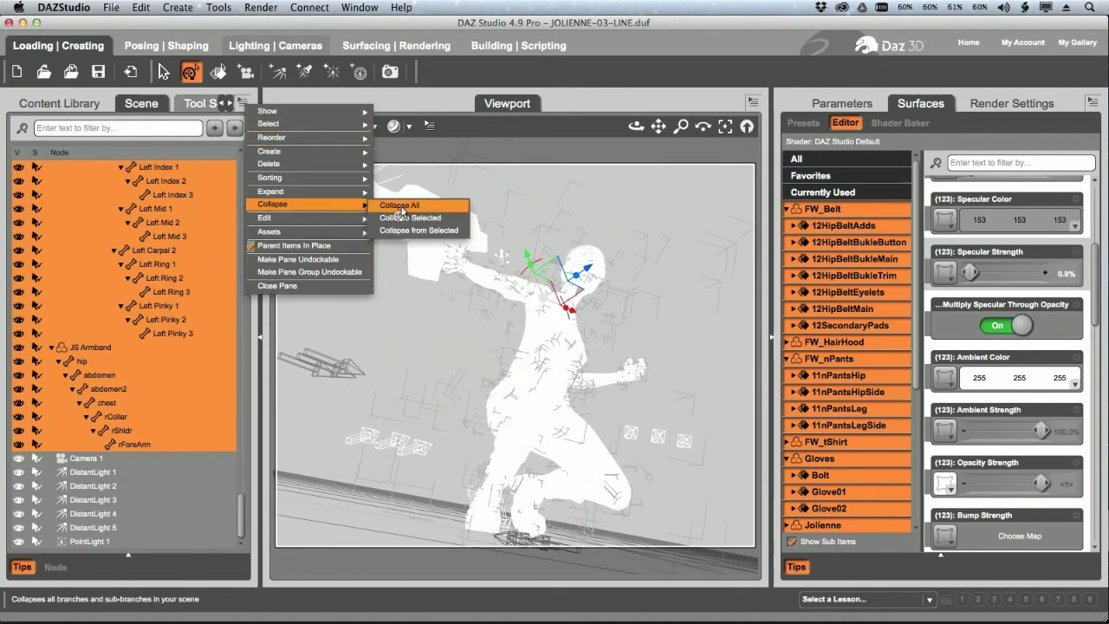
left_click(395, 206)
left_click(141, 323)
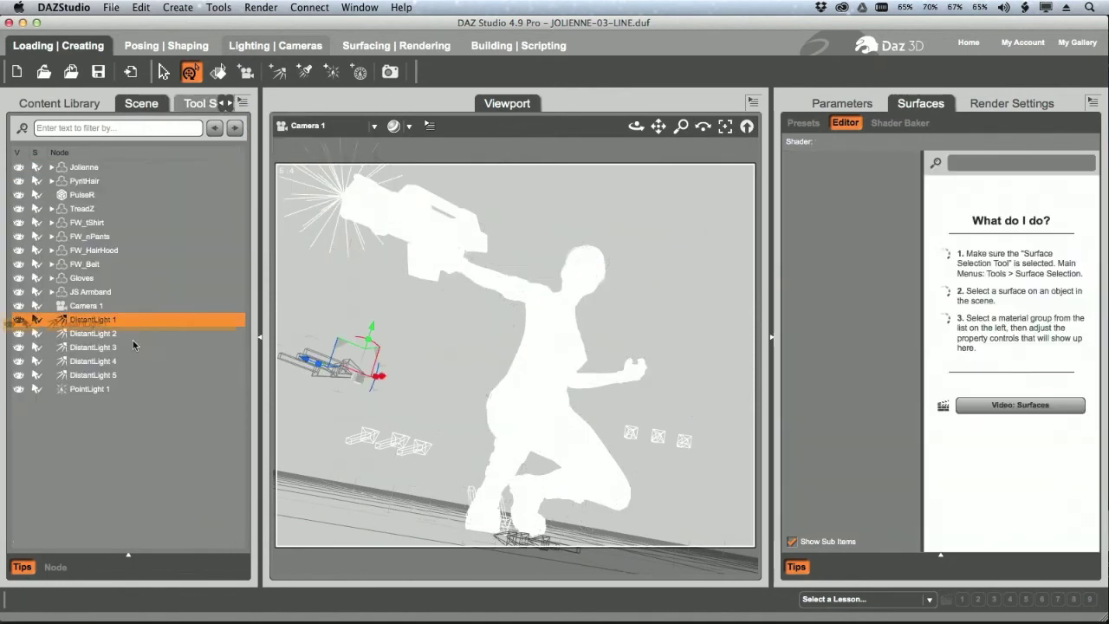
left_click(132, 388, "shift")
right_click(178, 364)
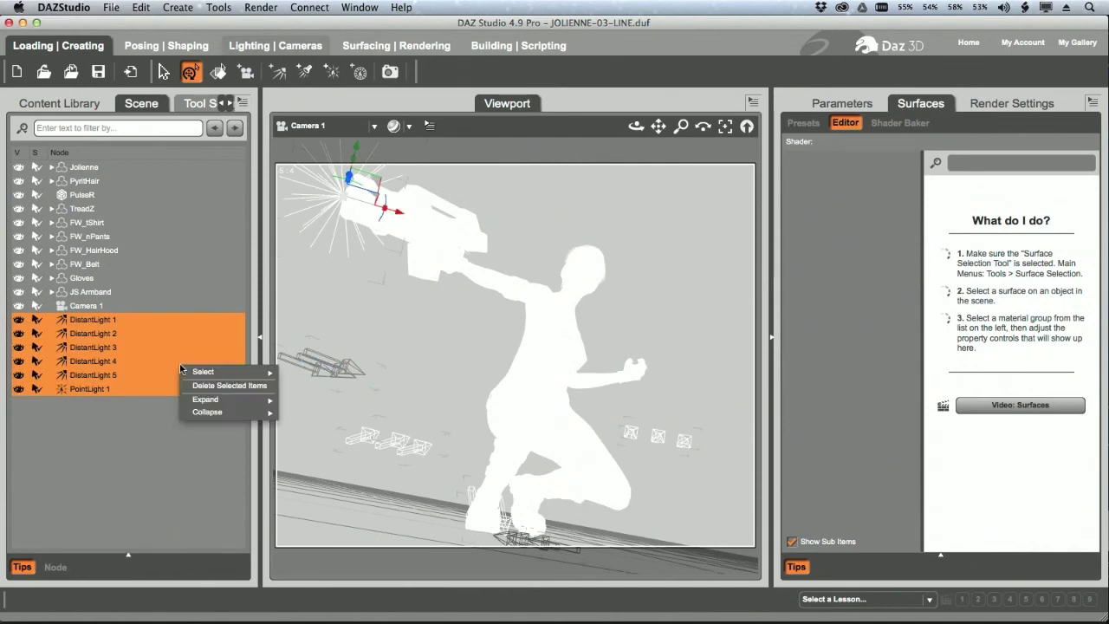
left_click(216, 387)
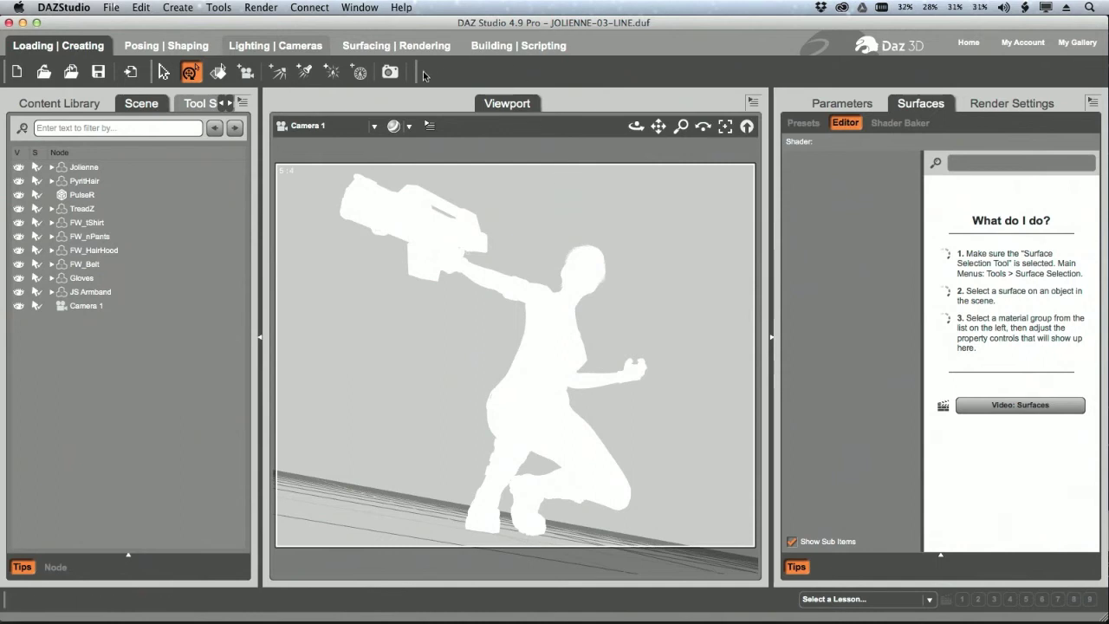
Step: Render the scene and maximize the render window
left_click(390, 73)
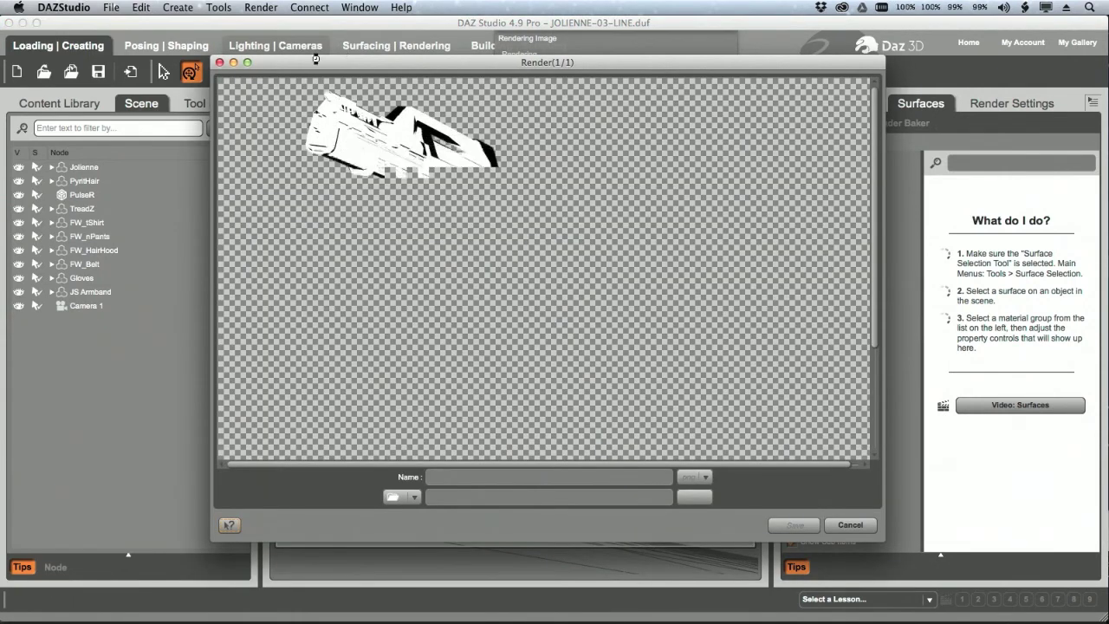
left_click(247, 62)
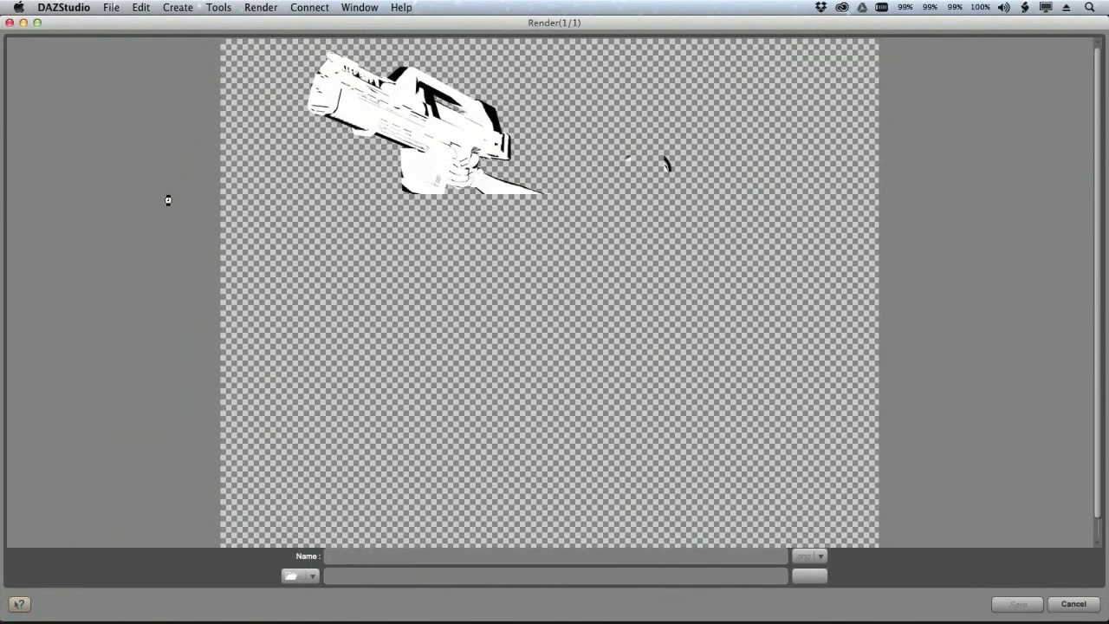
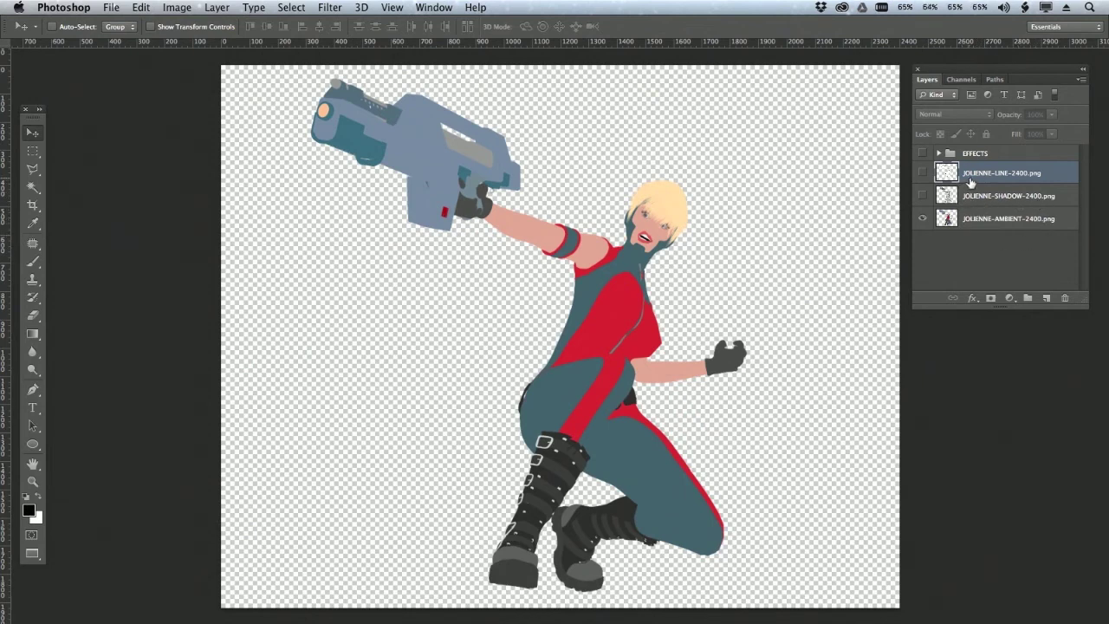
Step: Make the JOLIENNE-SHADOW-2400.png layer visible above the ambient layer and set its blend mode to Color Burn
left_click(992, 223)
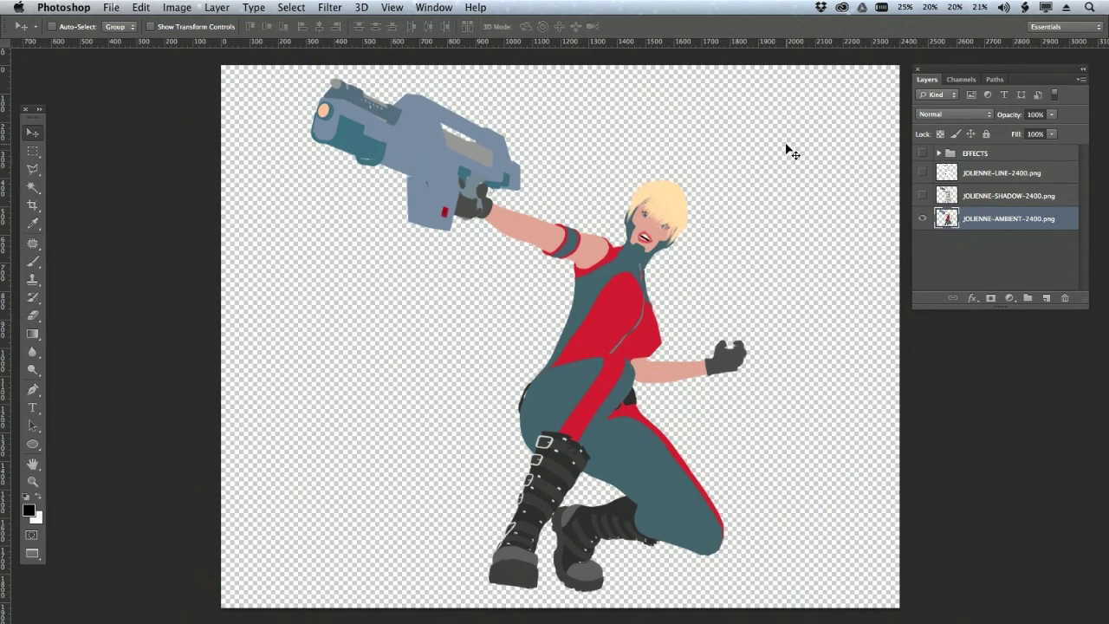
left_click(975, 197)
left_click(923, 198)
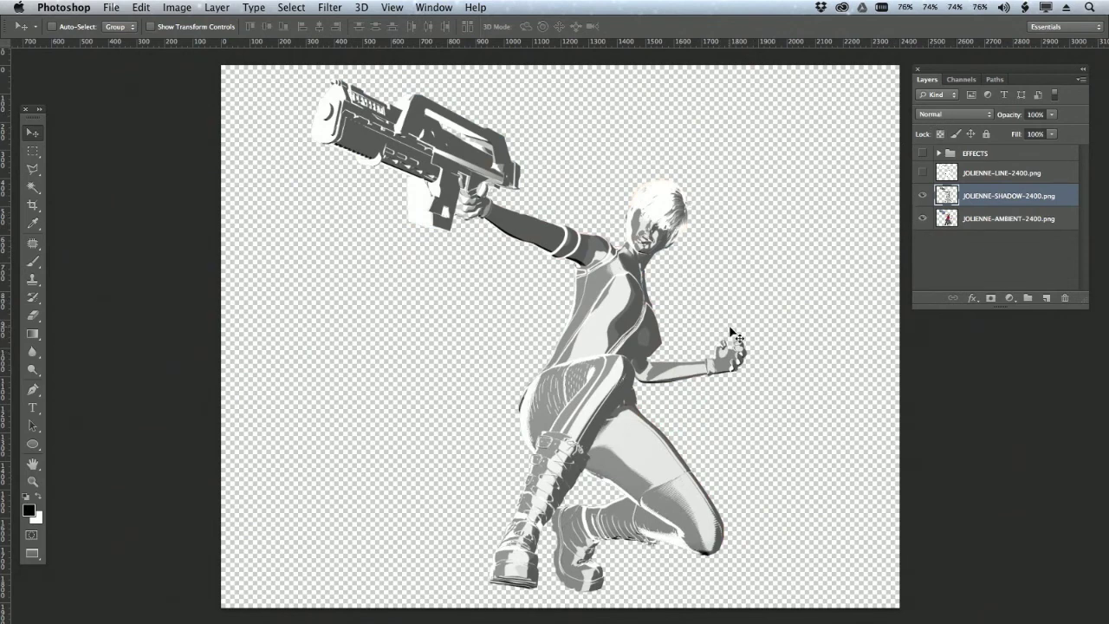
left_click(972, 113)
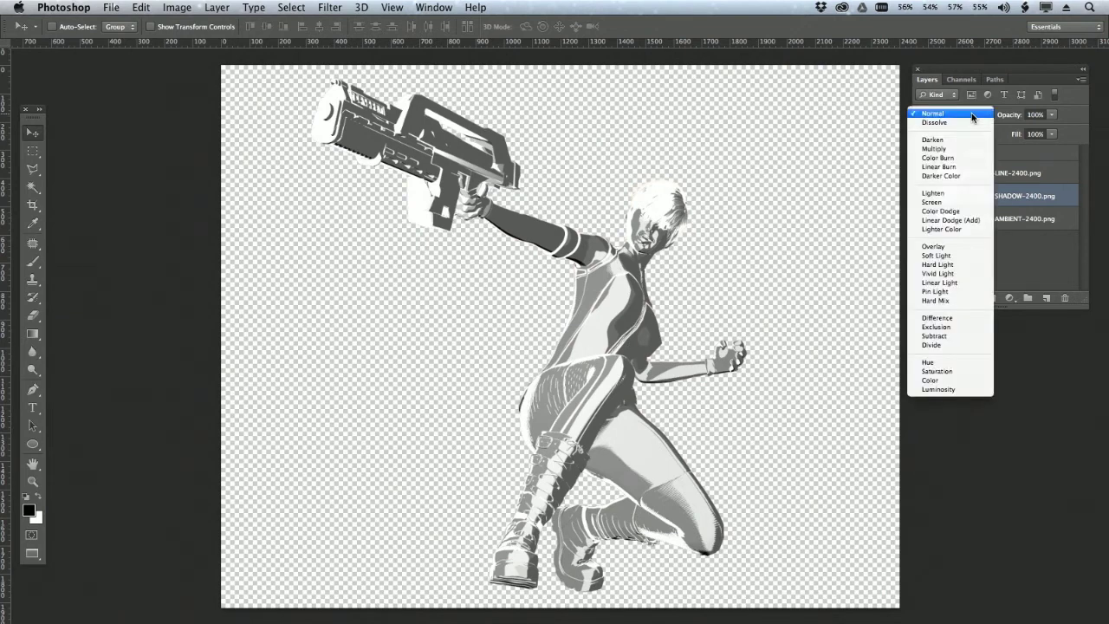
left_click(938, 159)
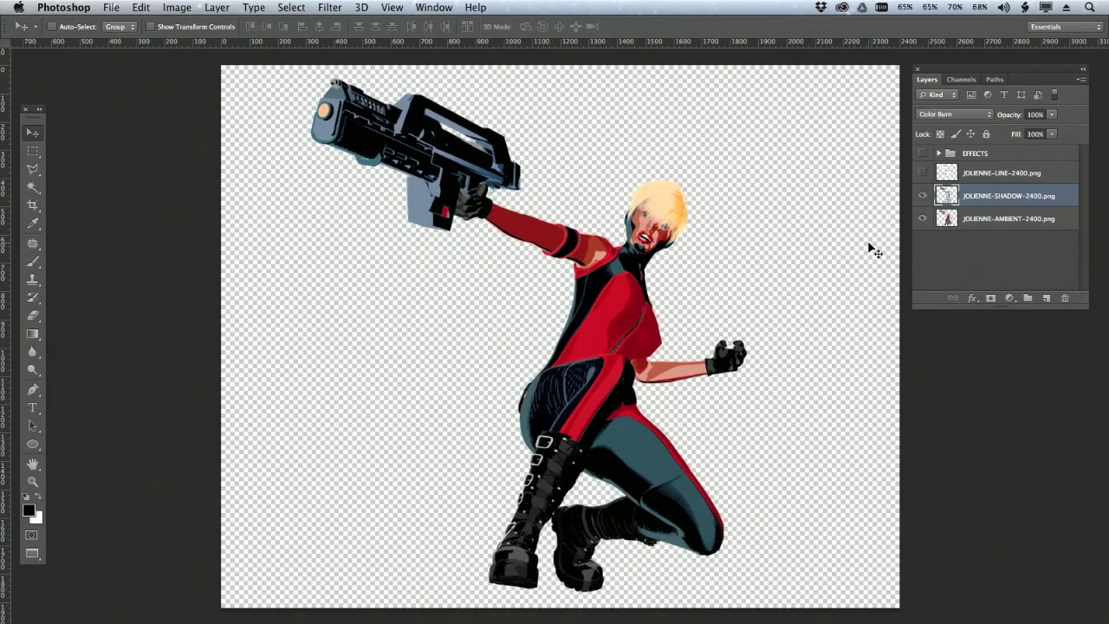
Step: Compare the shadow layer in Normal blend mode with Color Burn
left_click(956, 116)
left_click(944, 69)
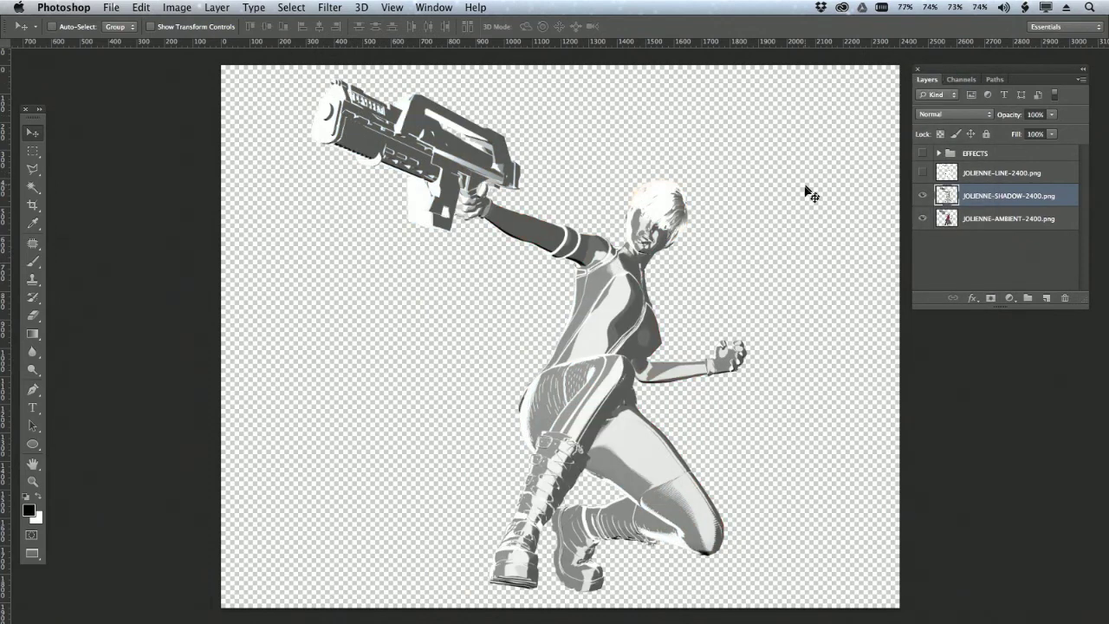
left_click(957, 114)
left_click(943, 156)
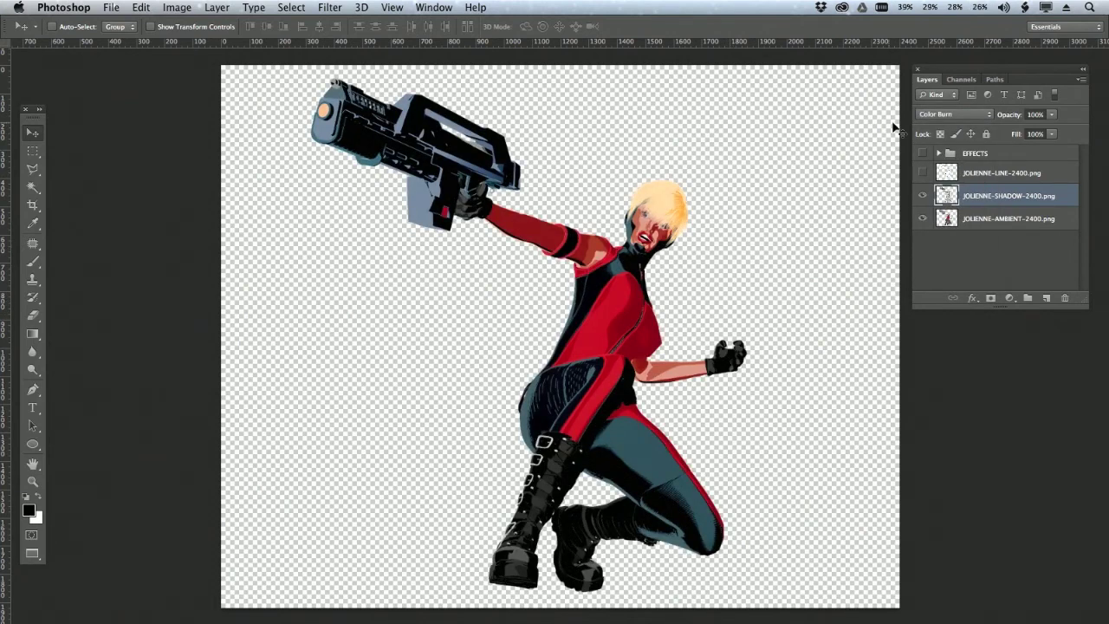
Step: Try the Multiply and Linear Burn blend modes on the shadow layer and return it to Color Burn
left_click(982, 117)
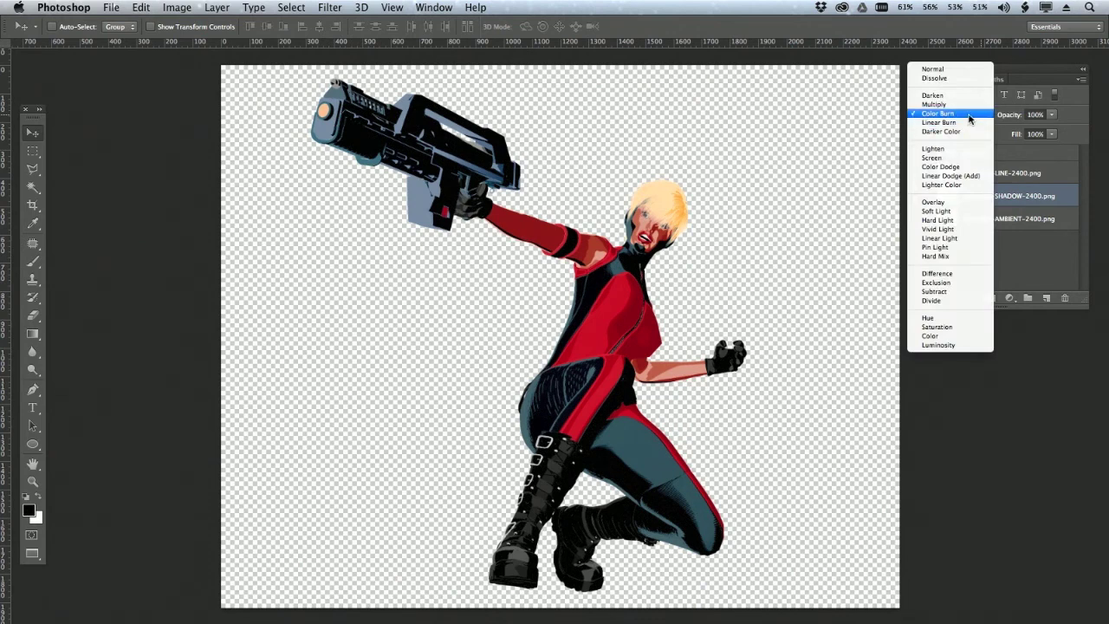
left_click(957, 104)
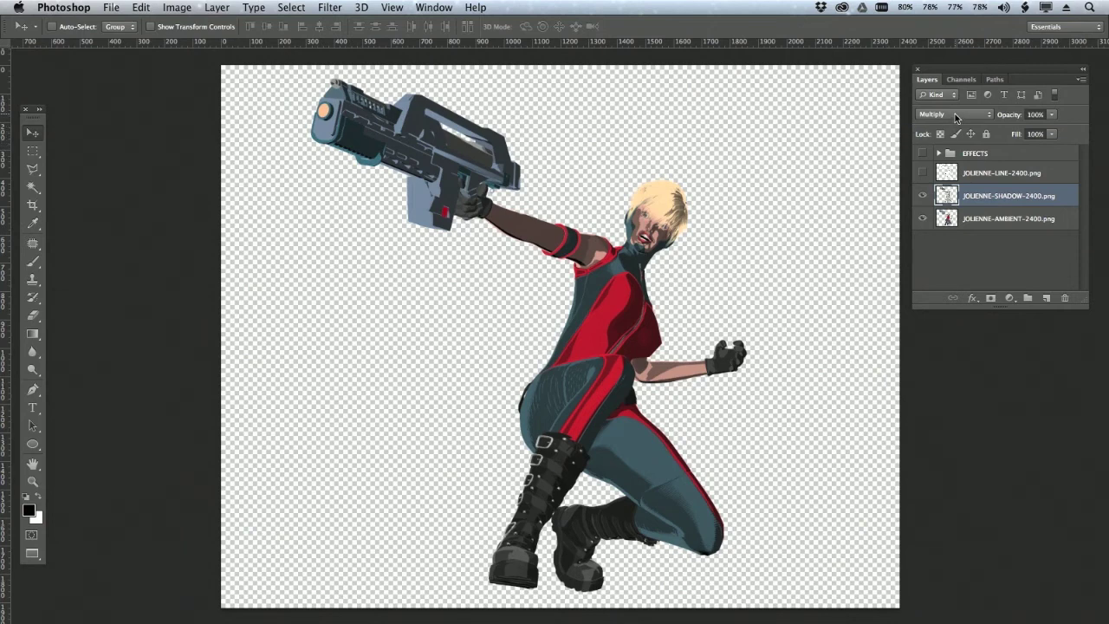
left_click(959, 118)
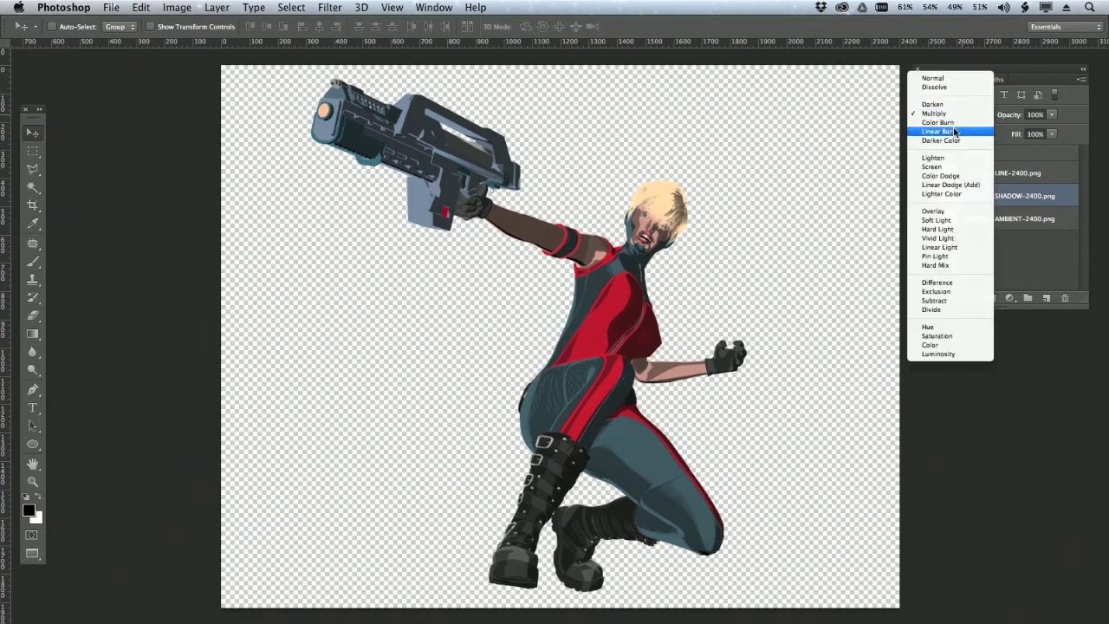
left_click(961, 132)
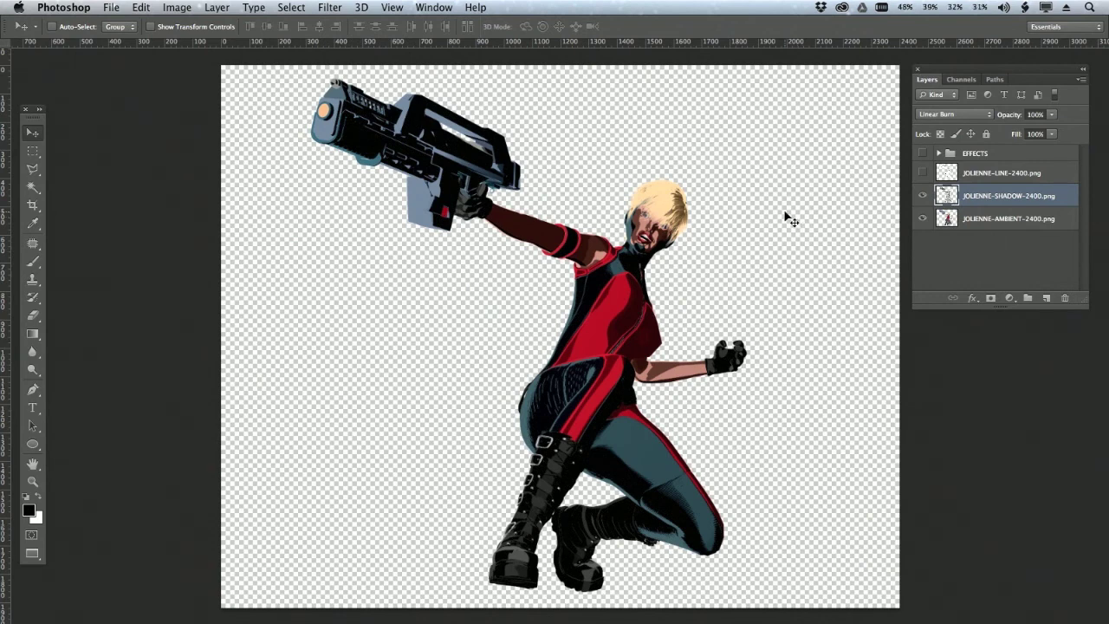
left_click(953, 114)
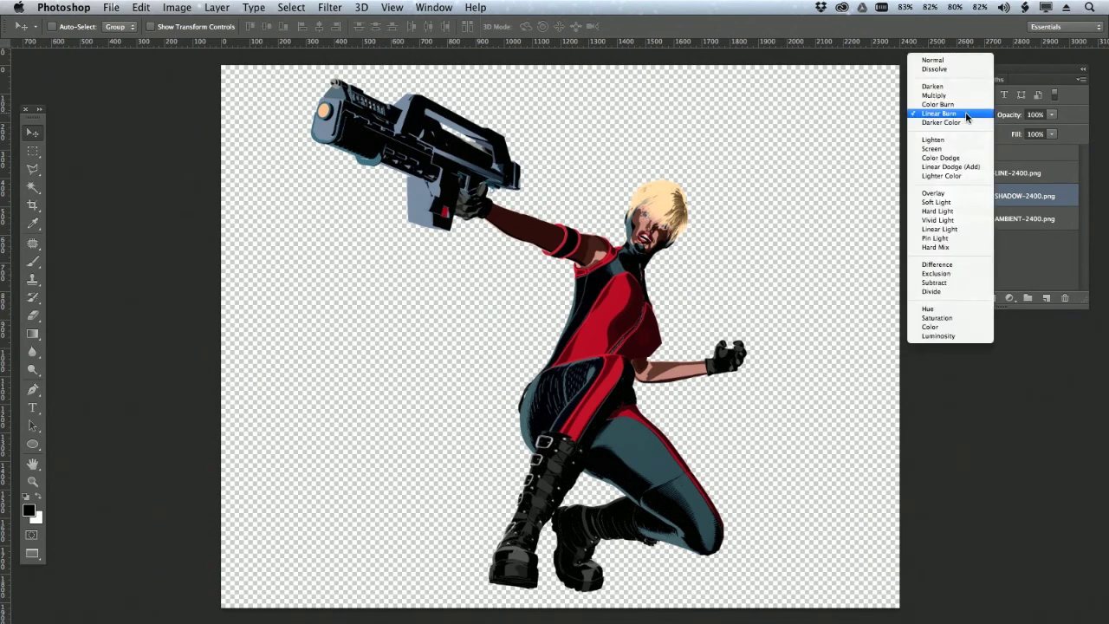
left_click(963, 106)
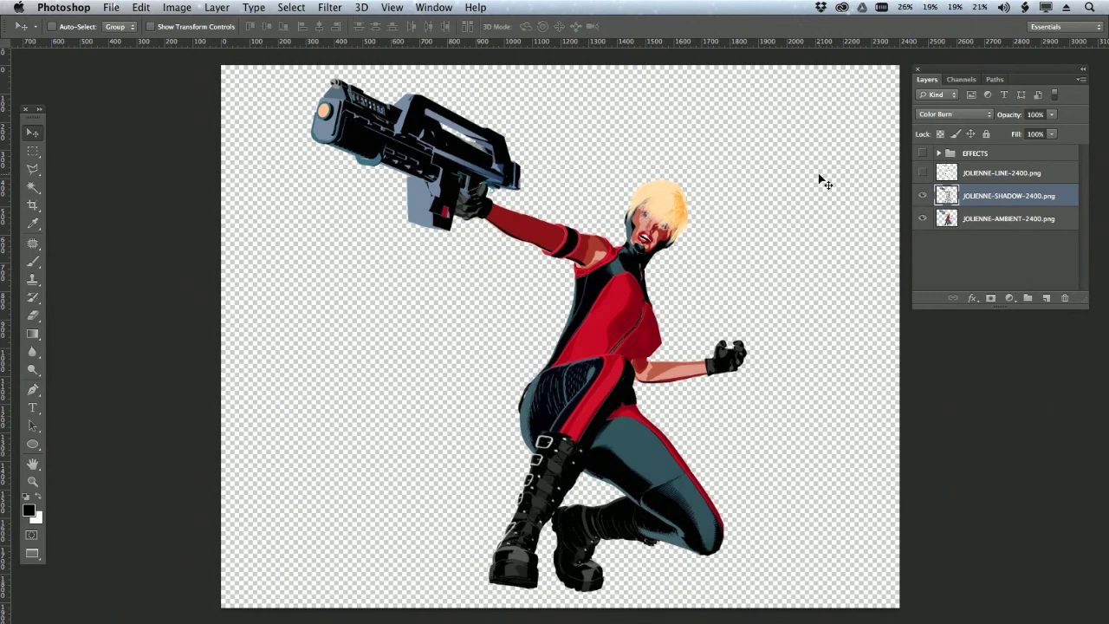
Step: Make the JOLIENNE-LINE-2400.png layer visible and set its blend mode to Multiply
left_click(1000, 174)
left_click(922, 172)
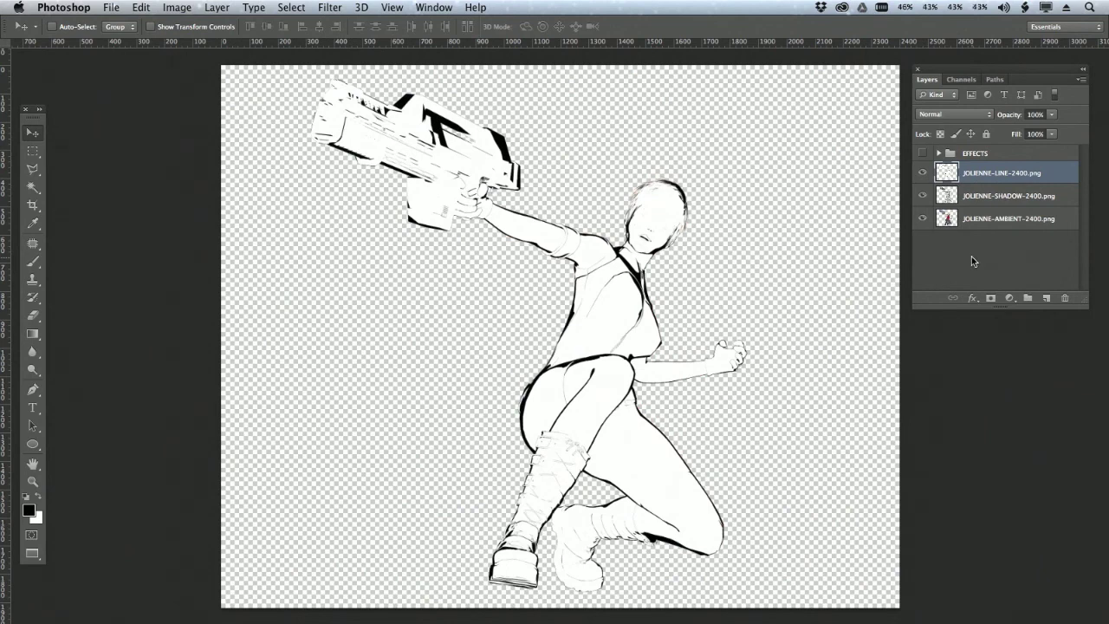
left_click(965, 119)
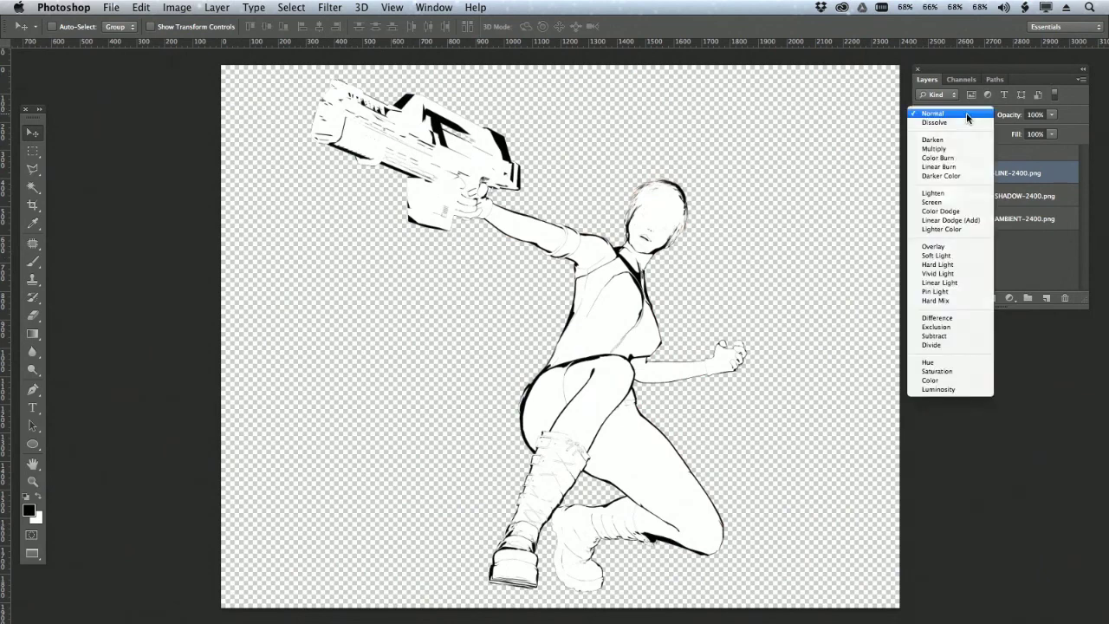
left_click(962, 150)
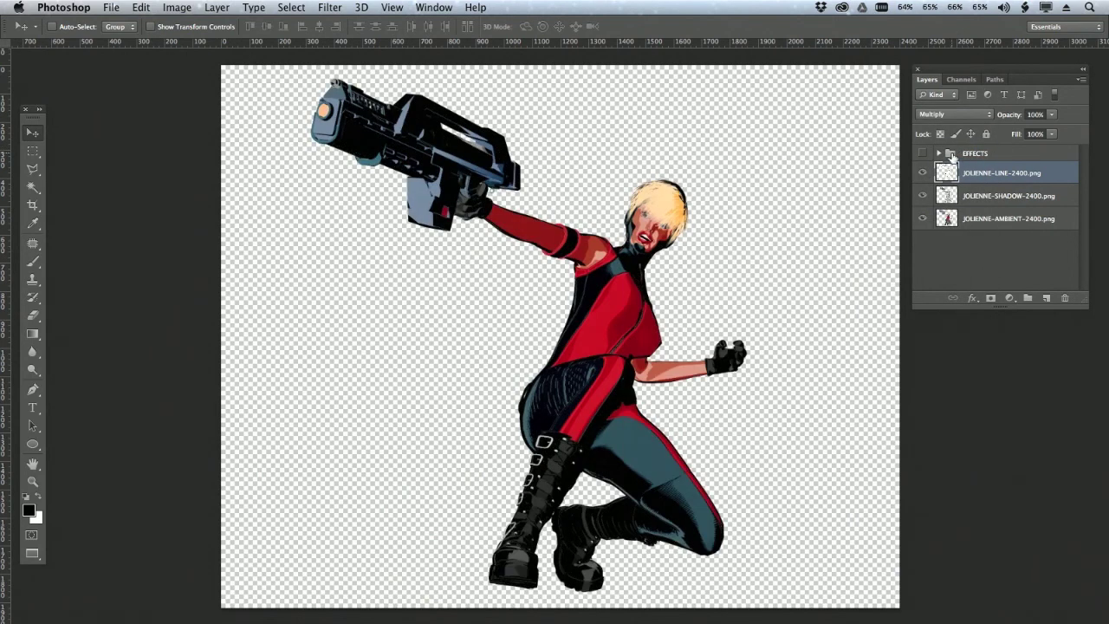
Step: Toggle the line layer's visibility repeatedly to compare the figure with and without its outlines
left_click(922, 175)
left_click(922, 174)
left_click(922, 174)
left_click(921, 175)
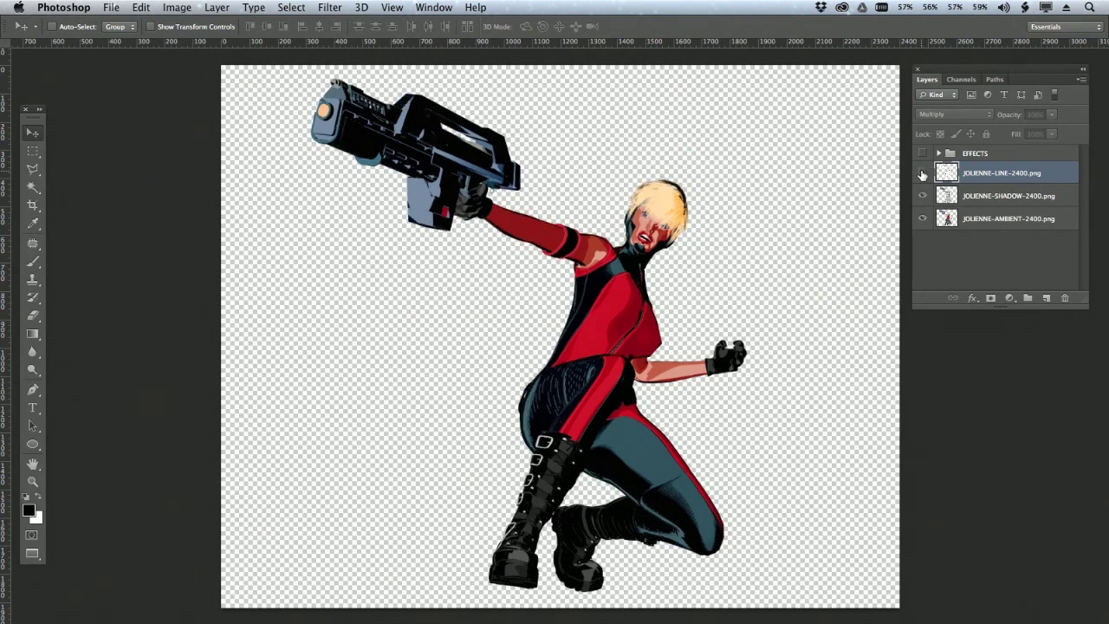
left_click(922, 174)
left_click(921, 174)
left_click(922, 174)
left_click(922, 176)
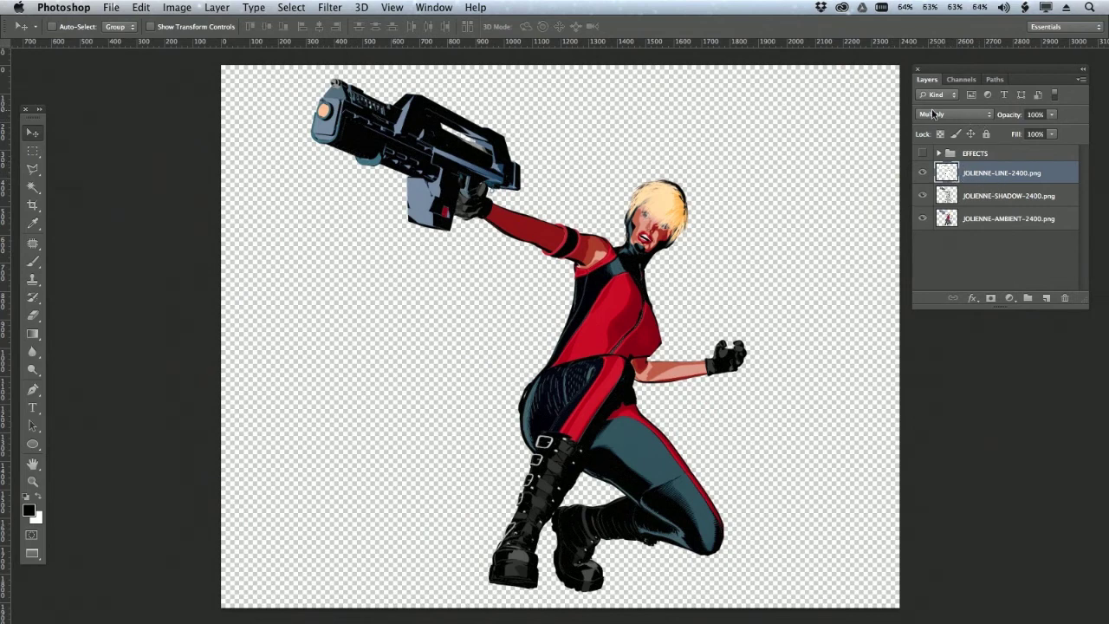
Step: Try Linear Burn on the line layer while inspecting the gun up close, and return the layer to Multiply
left_click_drag(288, 67, 568, 248)
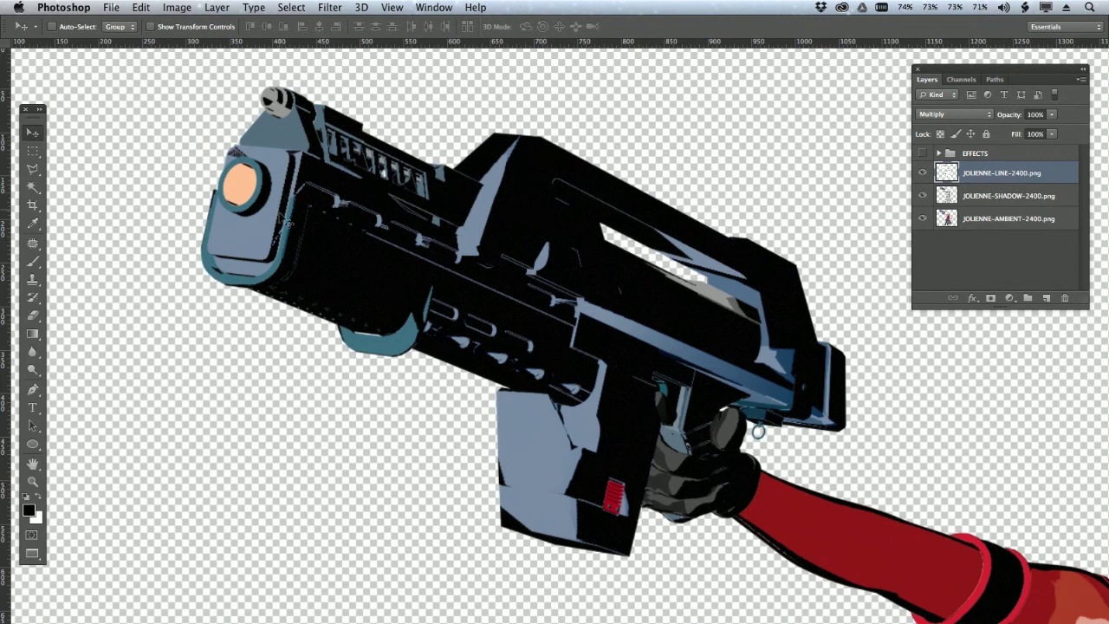
left_click(974, 116)
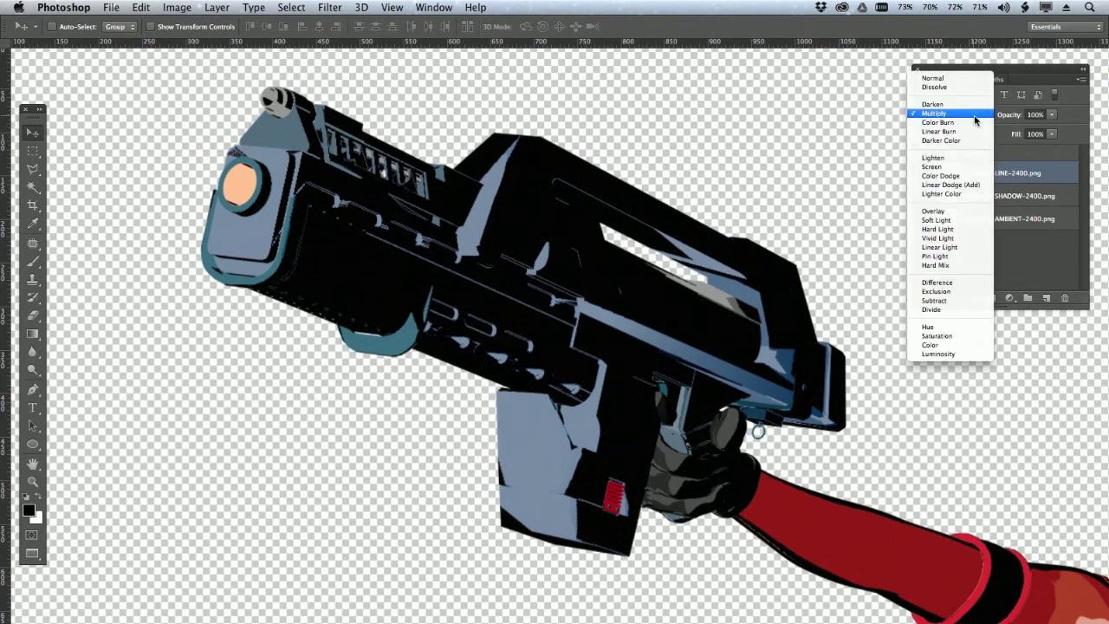
left_click(969, 131)
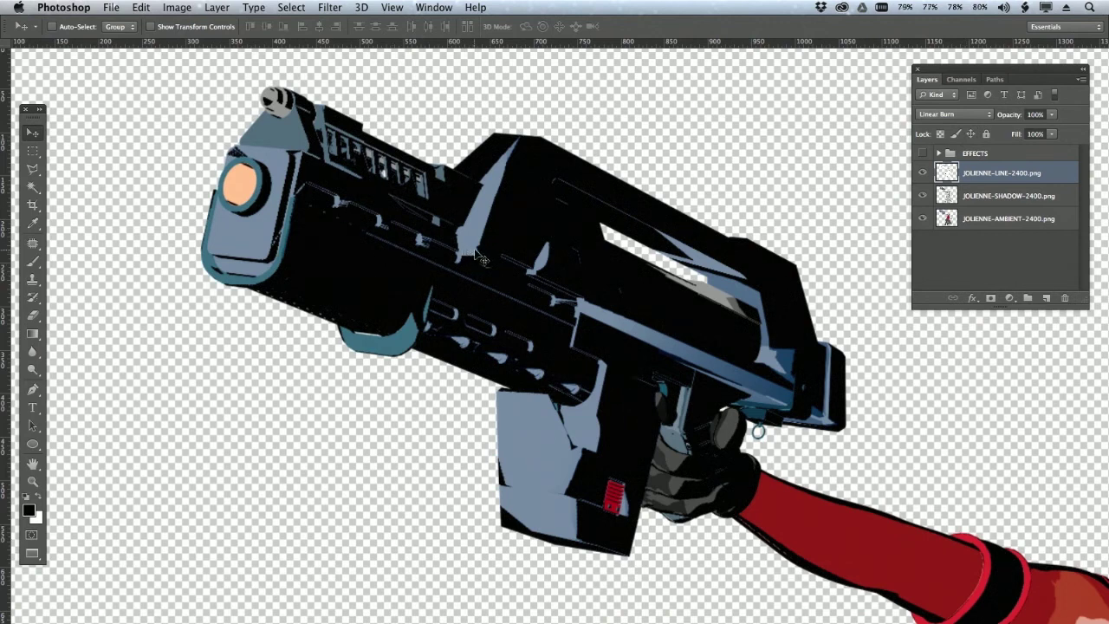
left_click(969, 118)
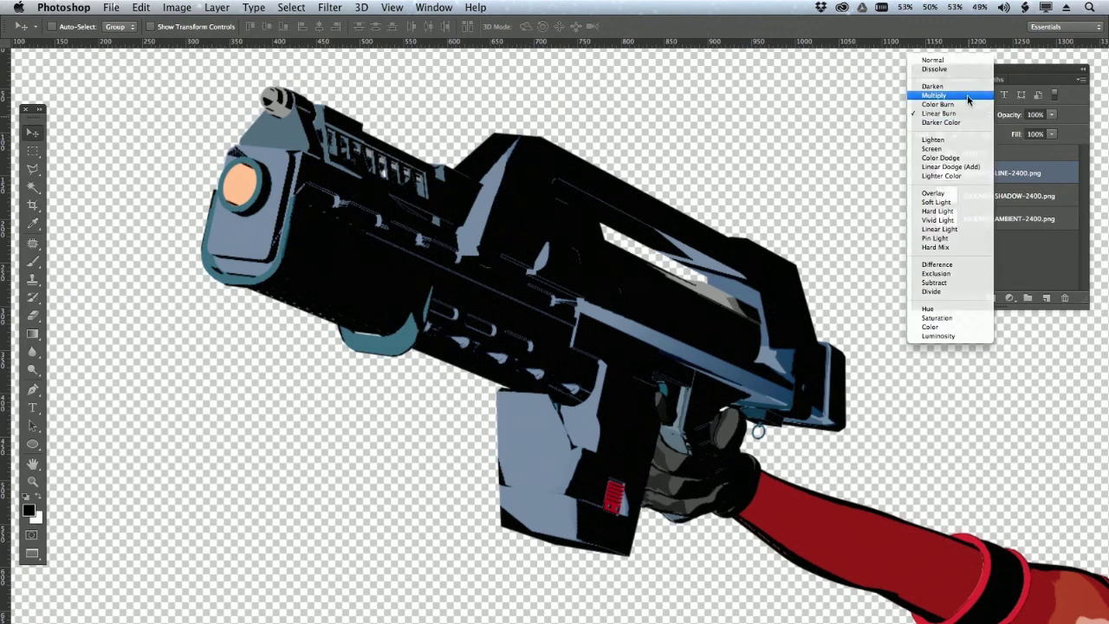
left_click(969, 95)
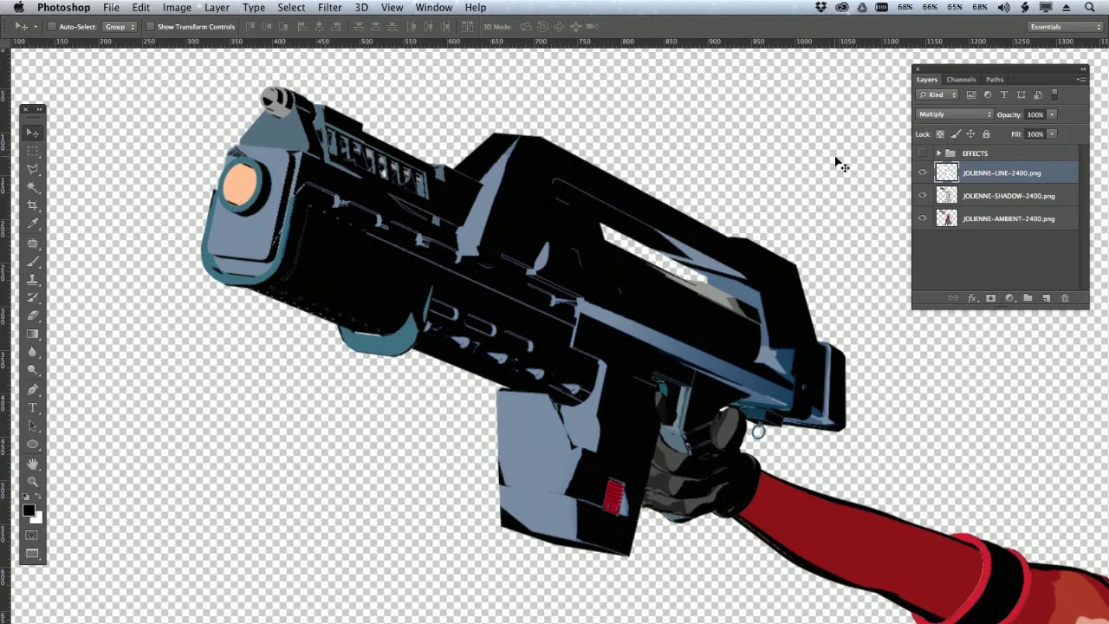
key("super+0")
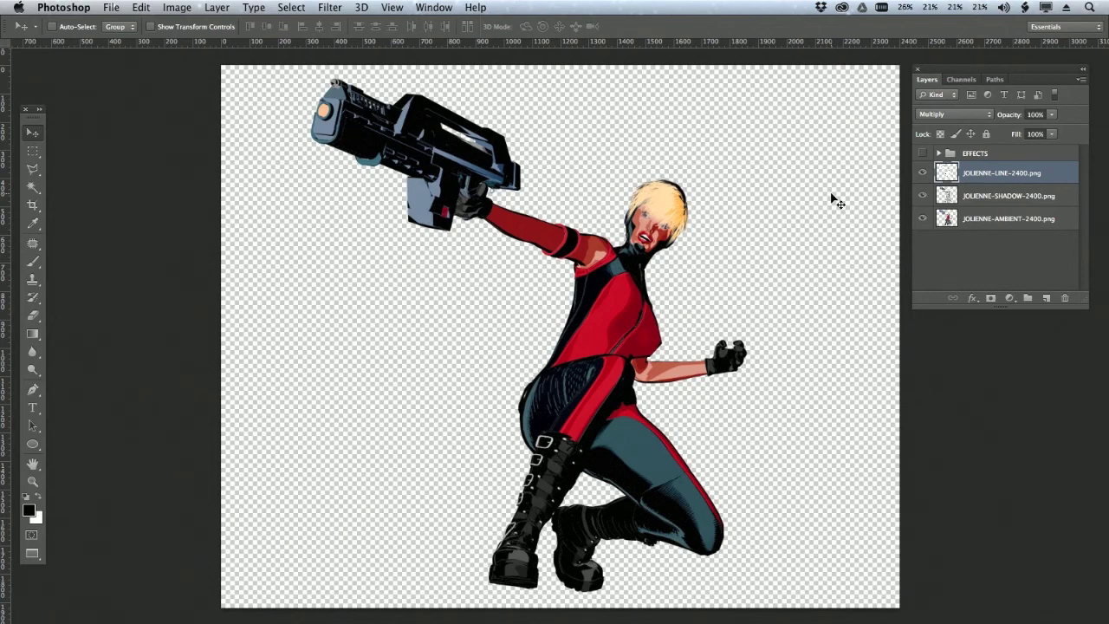
Step: Add a white-filled layer above the line layer and apply a Halftone Pattern filter with size 1, contrast 50 and Dot pattern type
key("super+shift+alt+n")
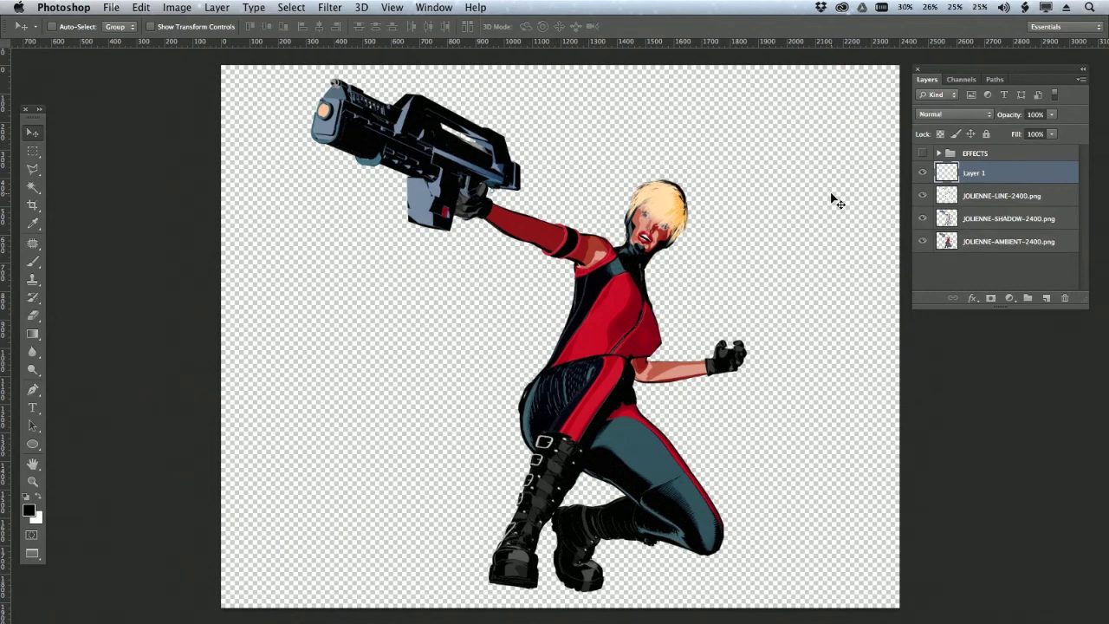
key("super+BackSpace")
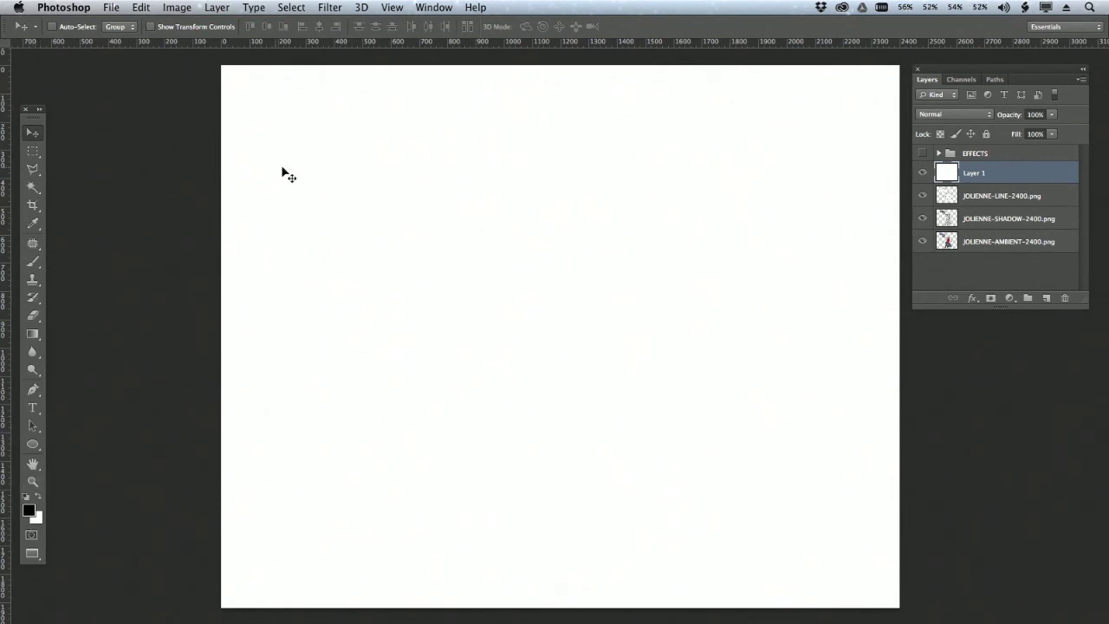
left_click(331, 8)
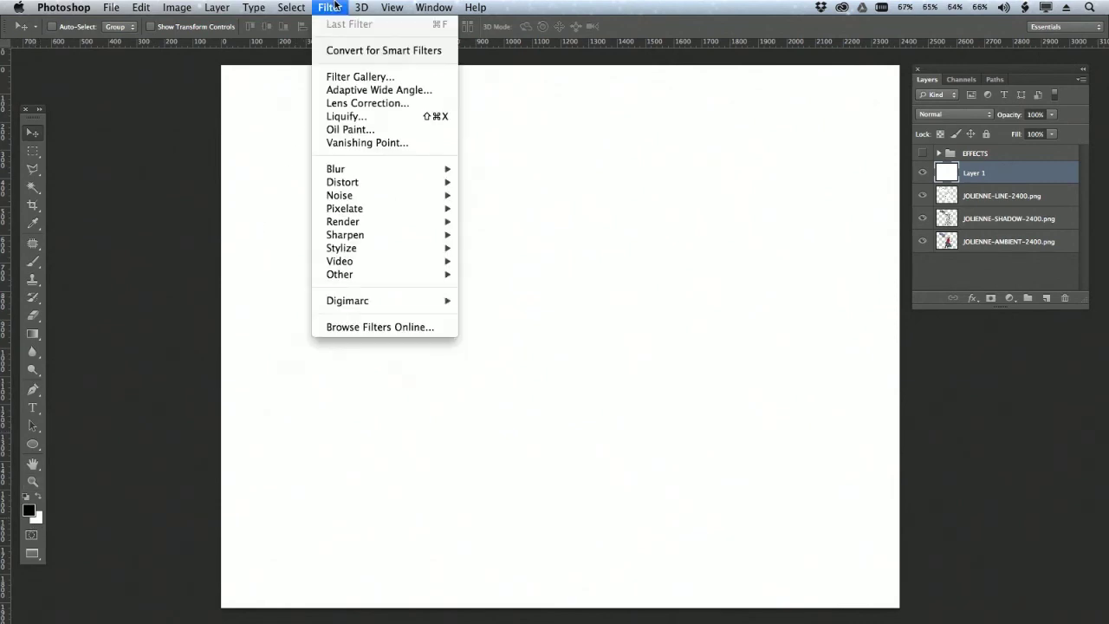
left_click(359, 76)
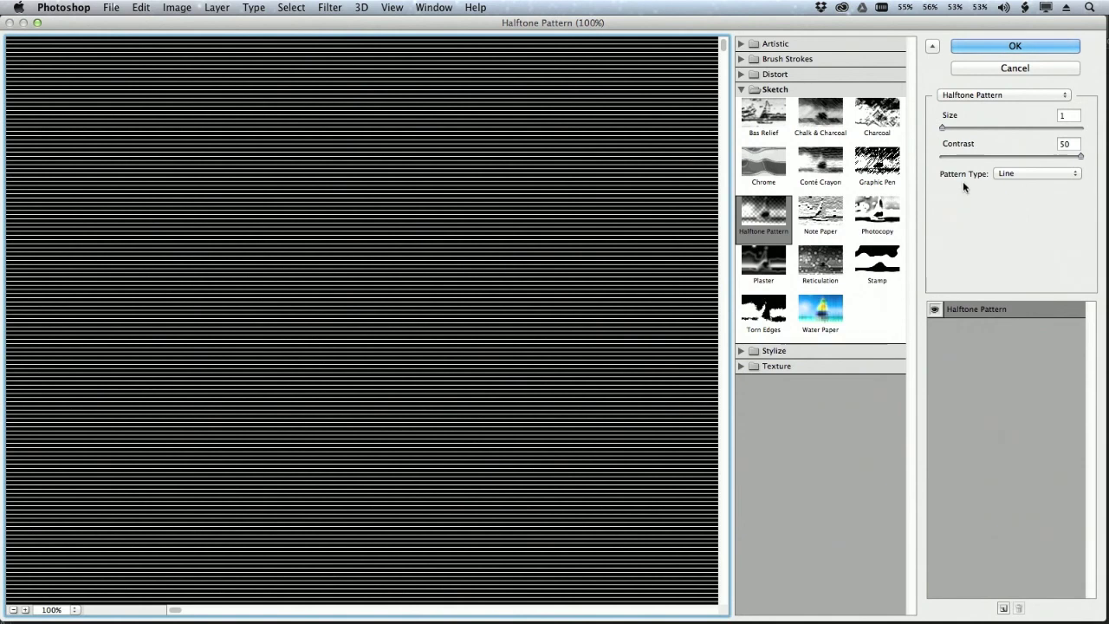
left_click(1022, 175)
left_click(1026, 170)
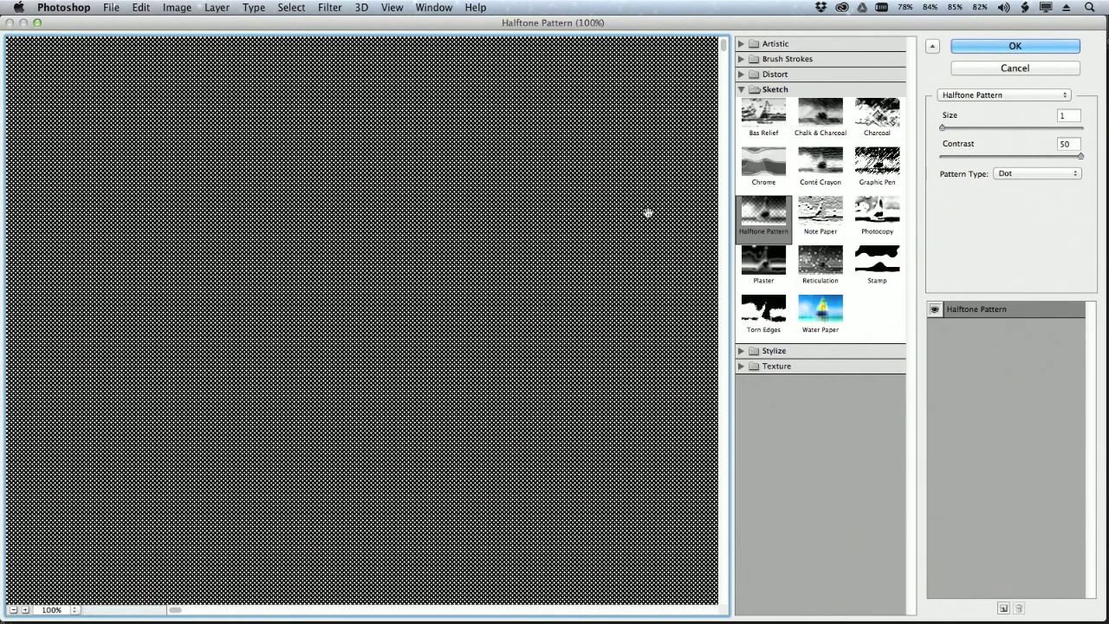
left_click(1033, 45)
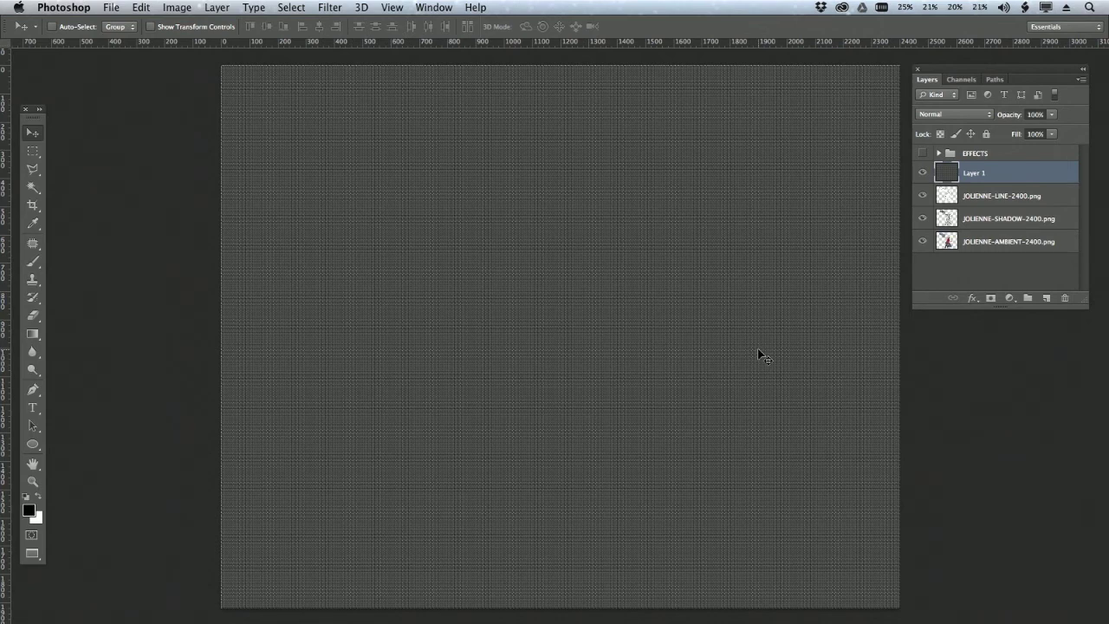
Step: Add a black layer mask to the halftone layer, activate the Brush tool, and set the layer to Overlay at 50% opacity
left_click(990, 299, "alt")
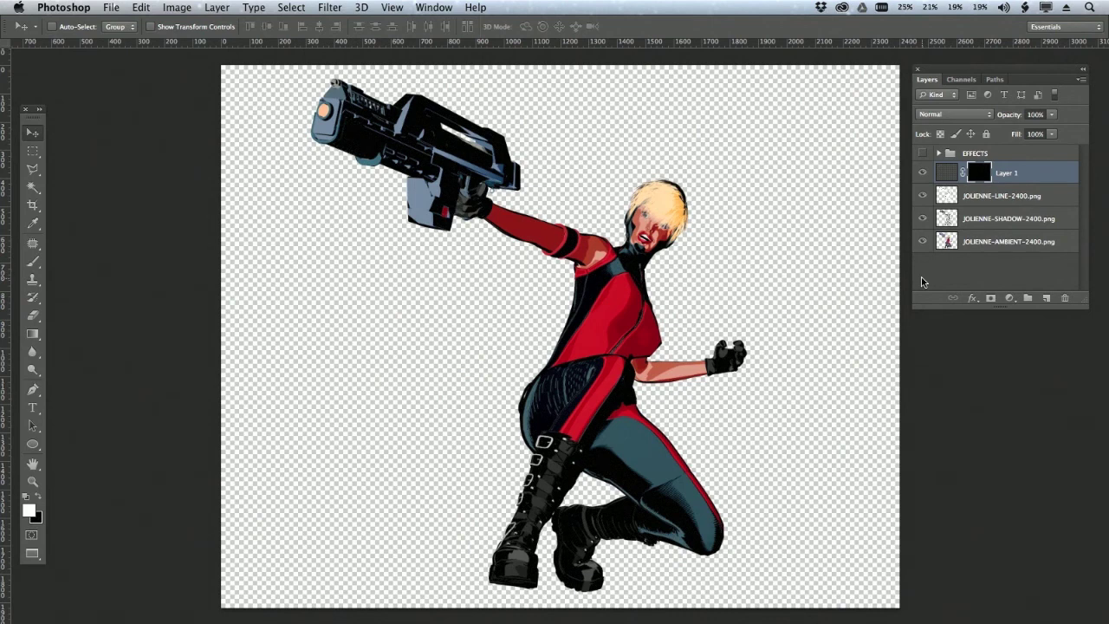
key("b")
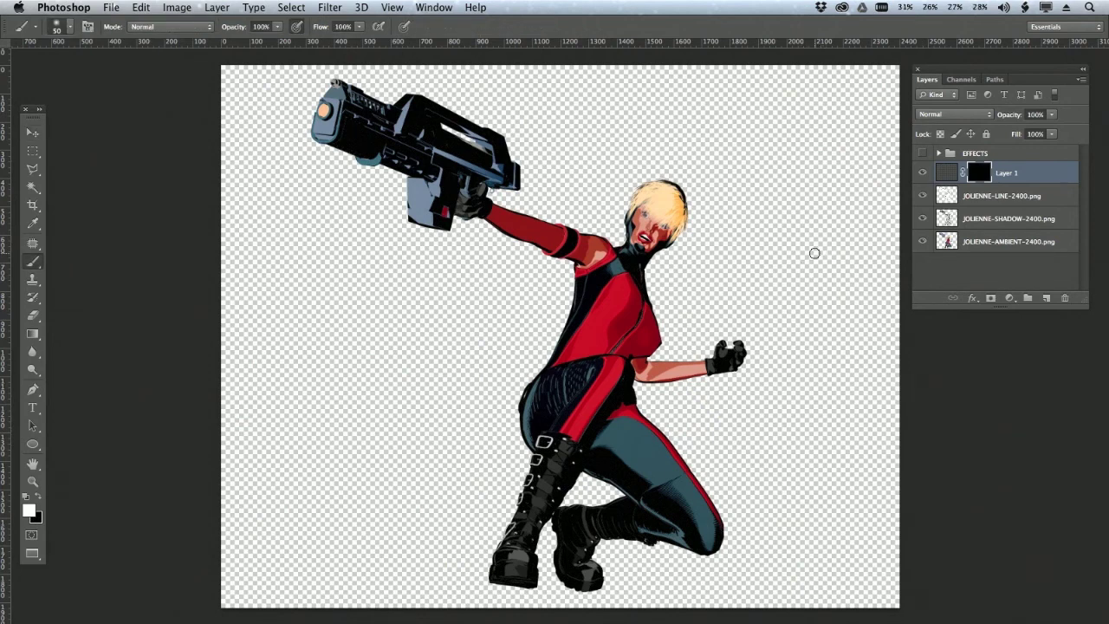
left_click(972, 116)
left_click(945, 249)
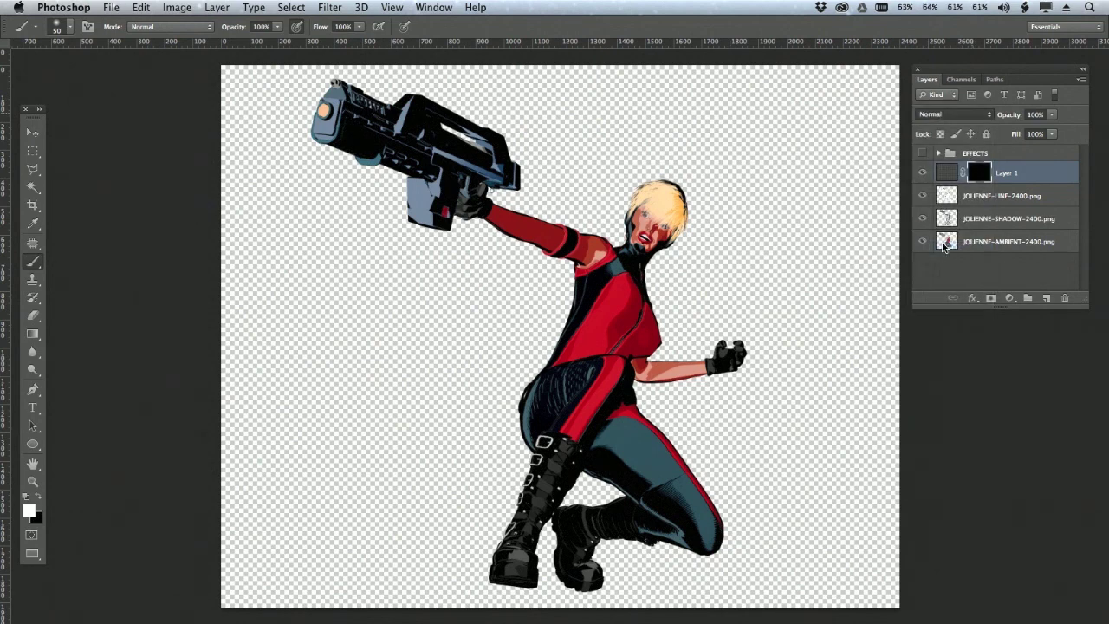
left_click(1034, 115)
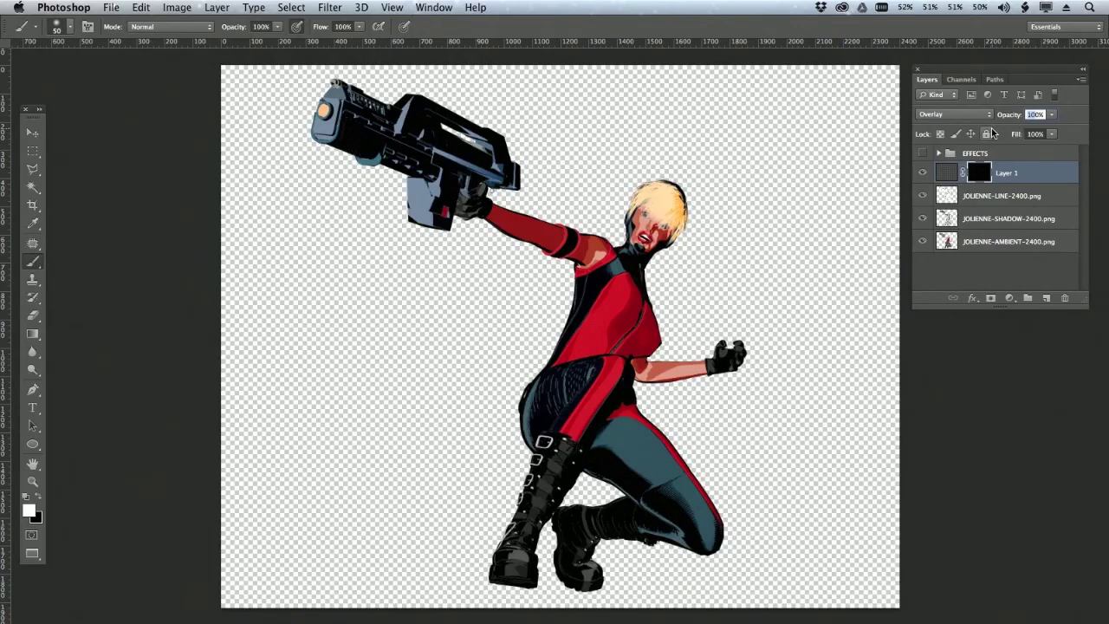
type("50")
key("Return")
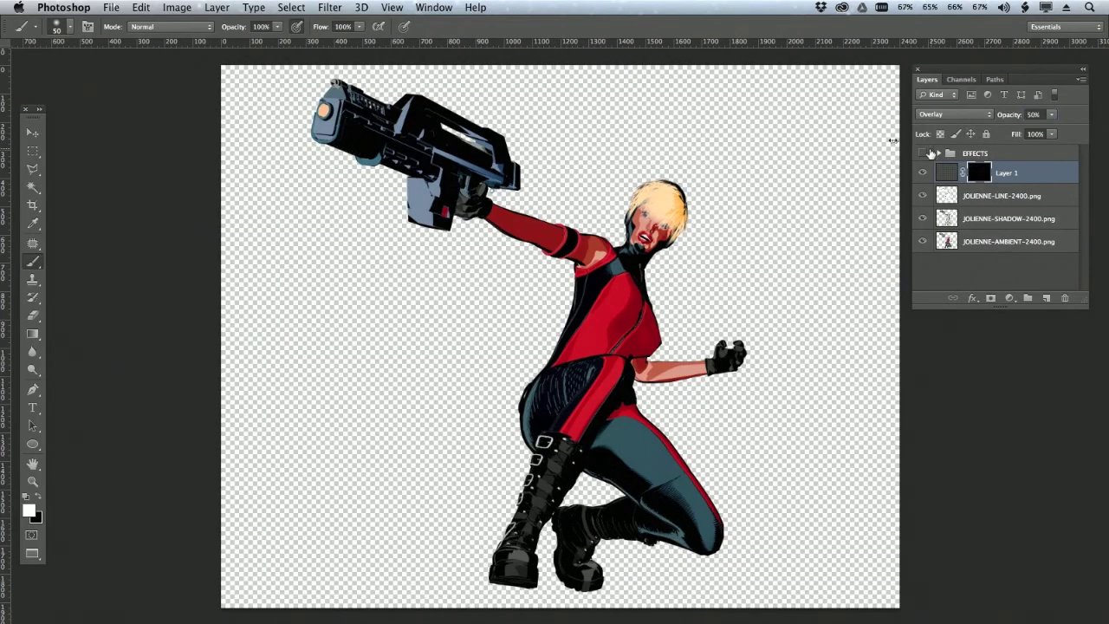
left_click_drag(520, 183, 754, 444, "ctrl")
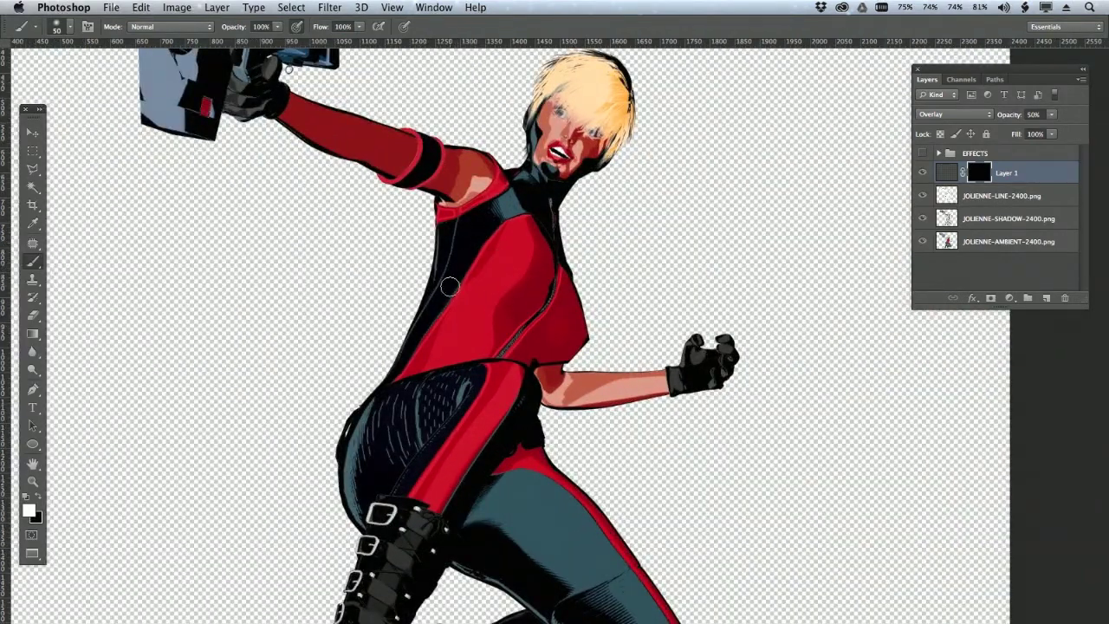
Step: Paint white on the halftone layer's mask over the shadowed chest, face and hair to reveal the dots there
key("bracketright")
left_click(981, 174)
left_click_drag(684, 101, 490, 346)
mouse_move(557, 245)
left_mouse_down()
mouse_move(622, 130)
mouse_move(581, 152)
mouse_move(622, 151)
mouse_move(563, 164)
mouse_move(565, 178)
mouse_move(518, 224)
mouse_move(639, 130)
mouse_move(629, 85)
mouse_move(611, 114)
mouse_move(621, 78)
left_mouse_up()
scroll(621, 78, "up", 5)
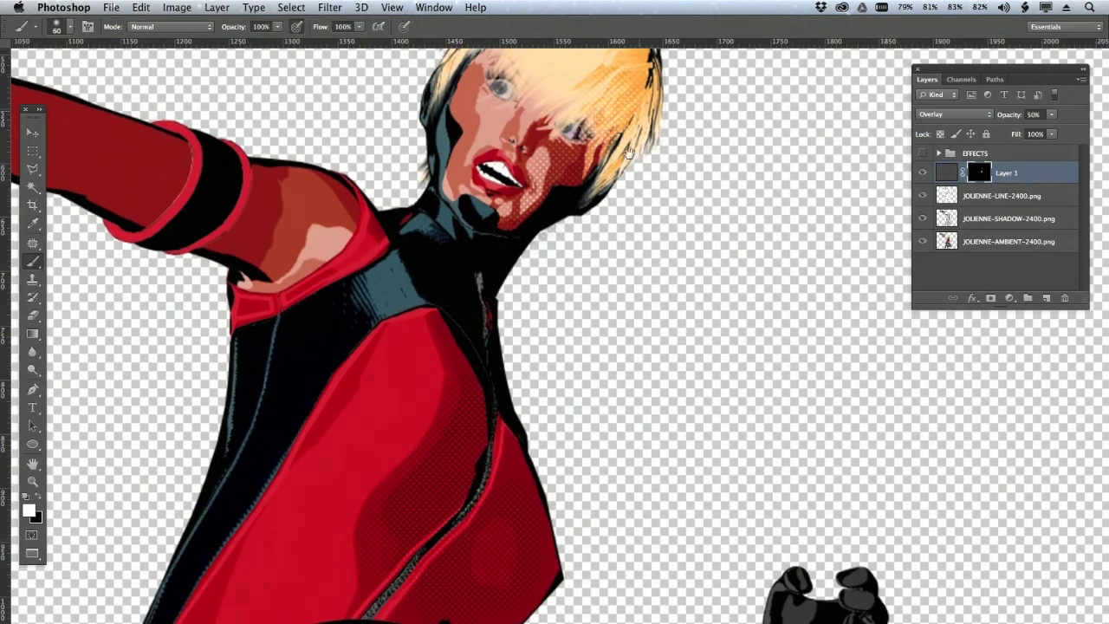
mouse_move(585, 187)
left_mouse_down()
mouse_move(598, 156)
mouse_move(578, 178)
left_mouse_up()
Step: Enlarge the brush and paint the halftone dots onto the thighs and hip through the layer mask
key("super+0")
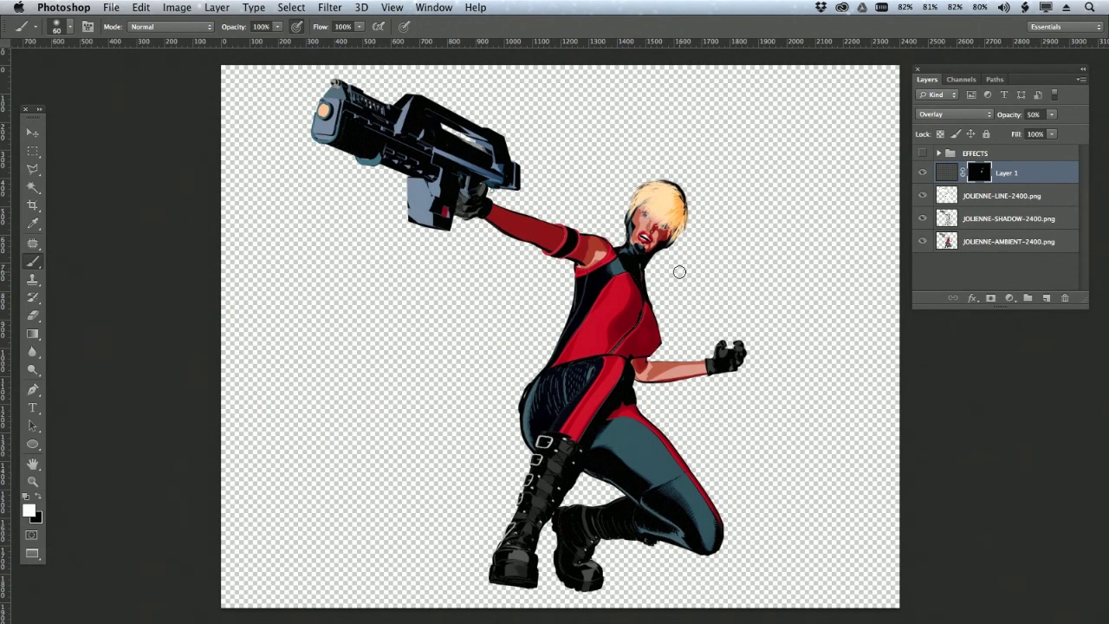
key("bracketright")
key("bracketright")
key("bracketright")
key("bracketright")
key("bracketright")
mouse_move(623, 455)
left_mouse_down()
mouse_move(696, 530)
mouse_move(631, 454)
mouse_move(554, 316)
mouse_move(565, 354)
left_mouse_up()
key("bracketleft")
key("bracketleft")
key("bracketleft")
key("bracketleft")
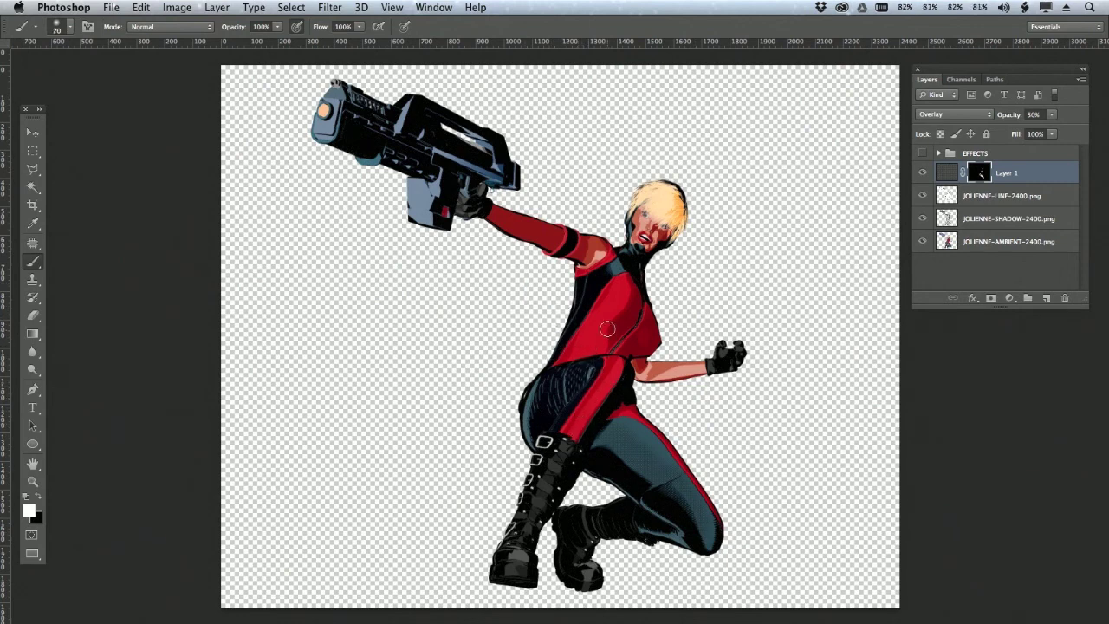
Step: Load the line layer's silhouette as a selection and paint halftone dots onto the outstretched arm within it, adjusting the brush size
key("bracketright")
left_click(947, 196, "super")
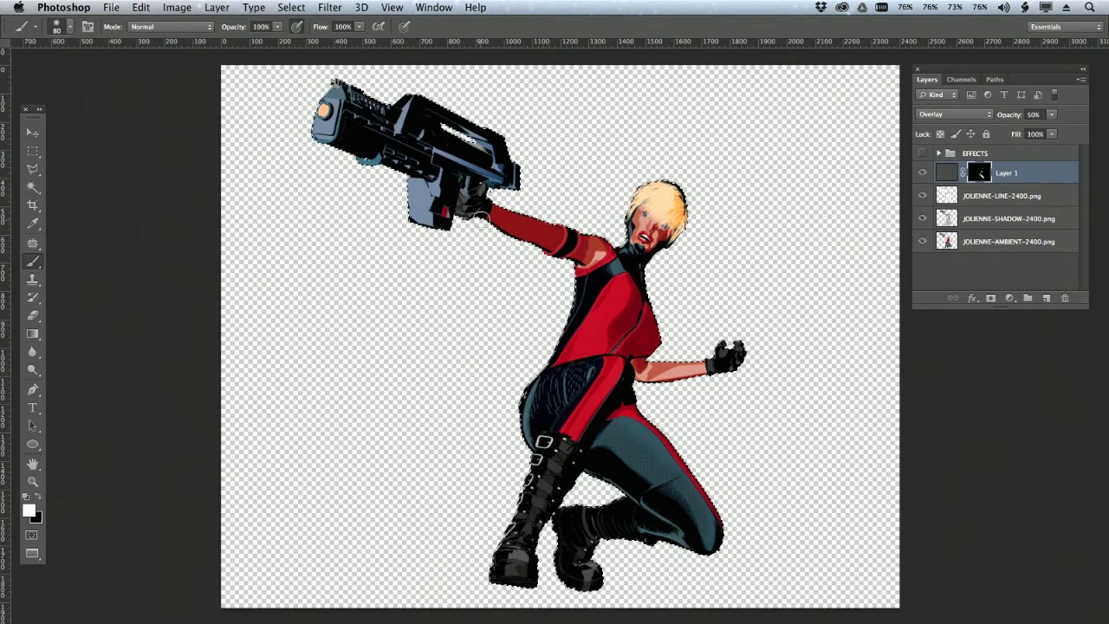
key("bracketright")
key("bracketright")
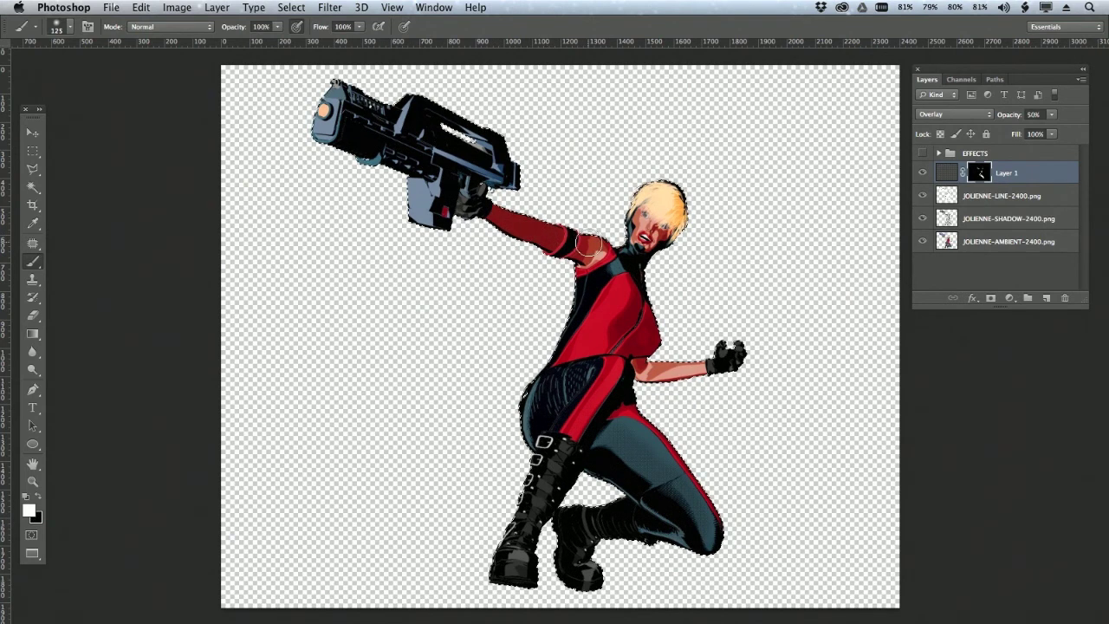
key("bracketleft")
key("bracketleft")
key("bracketleft")
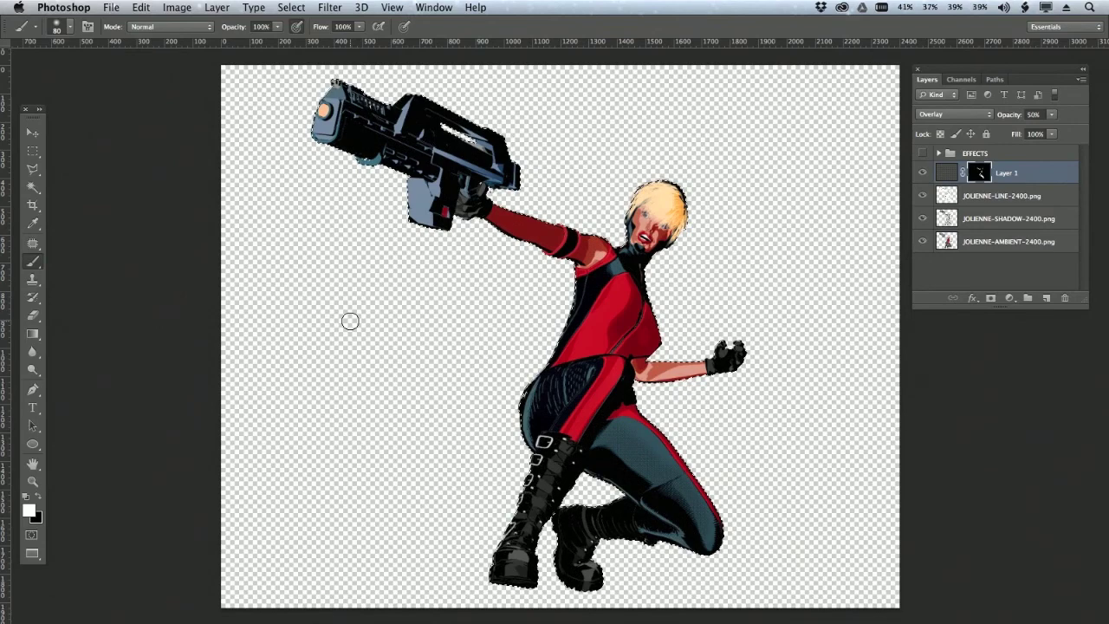
scroll(720, 416, "up", 5, "alt")
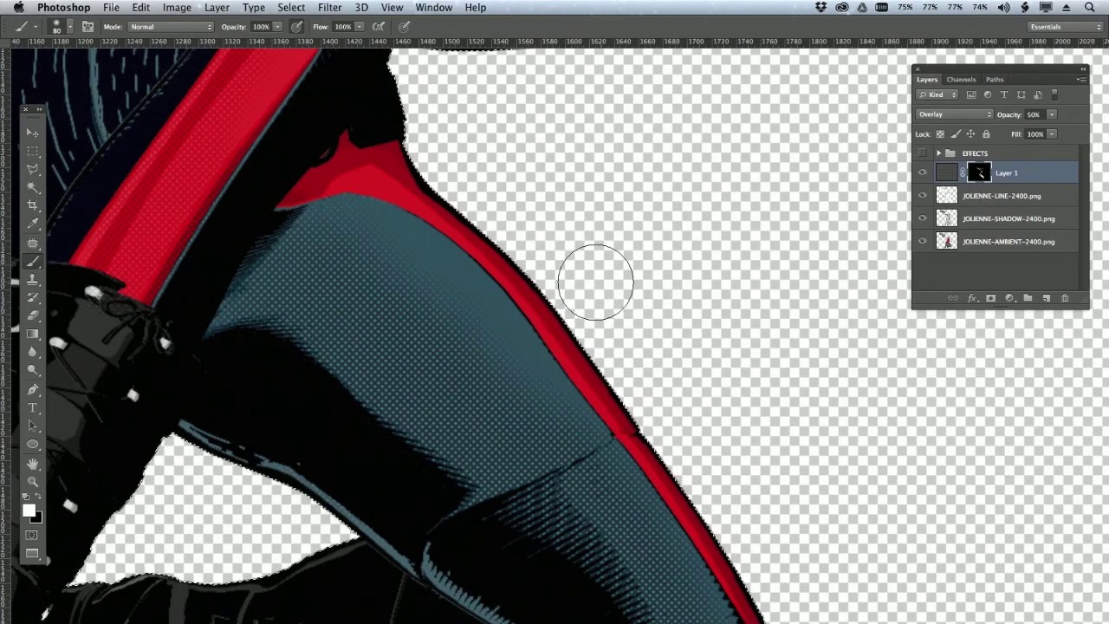
key("super+0")
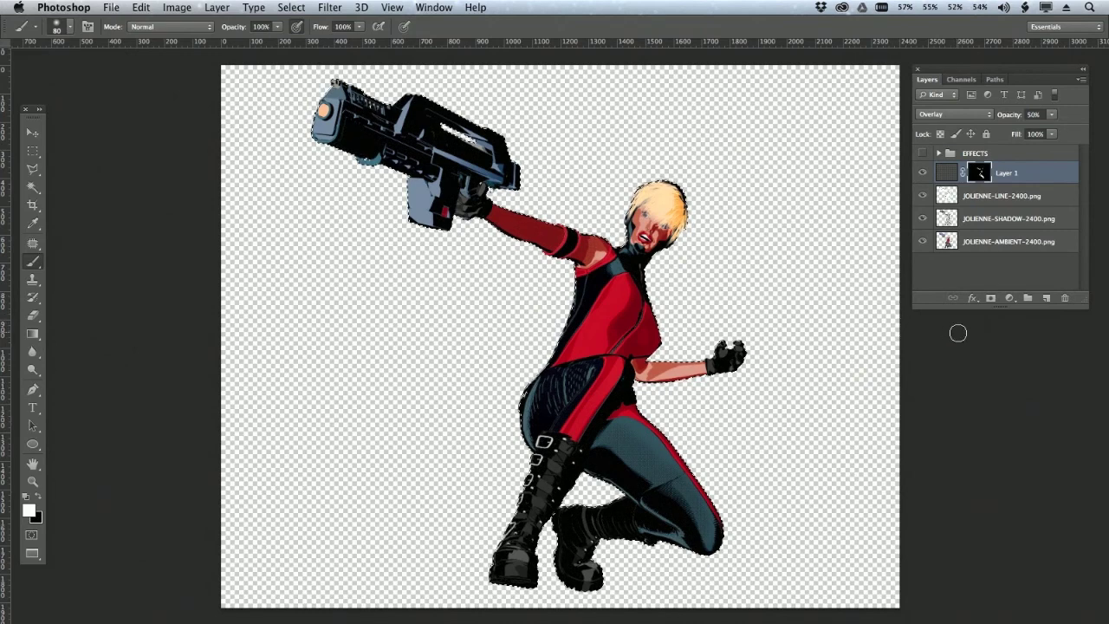
Step: Add an empty layer beneath the ambient render layer and set the foreground color to golden yellow with hue 49°
left_click(1064, 243)
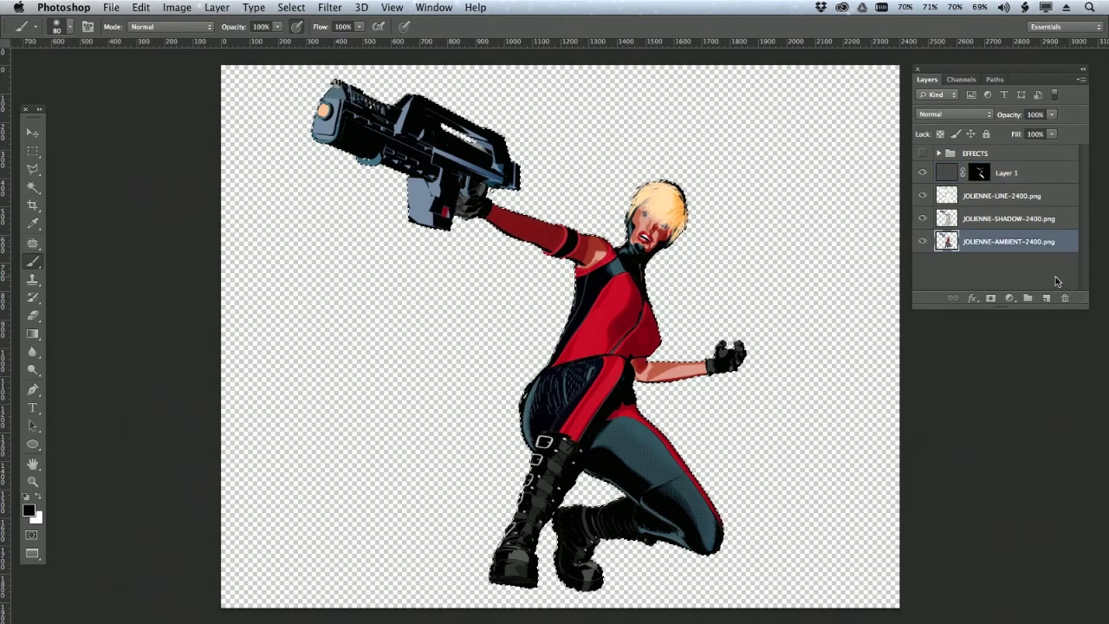
left_click(1047, 300, "super")
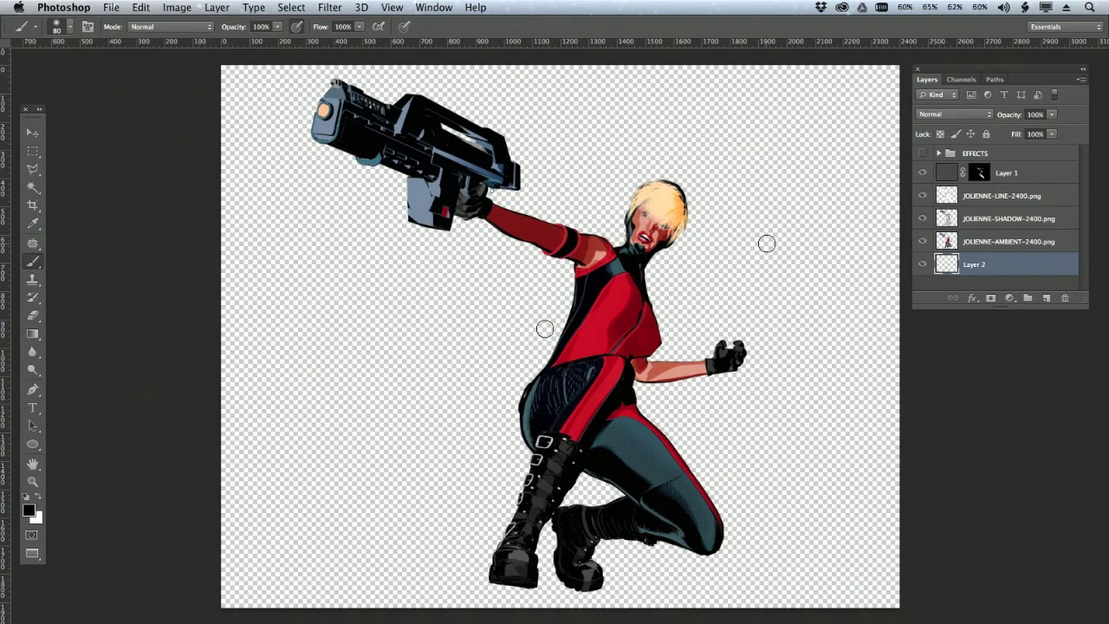
left_click(29, 510)
left_click(563, 306)
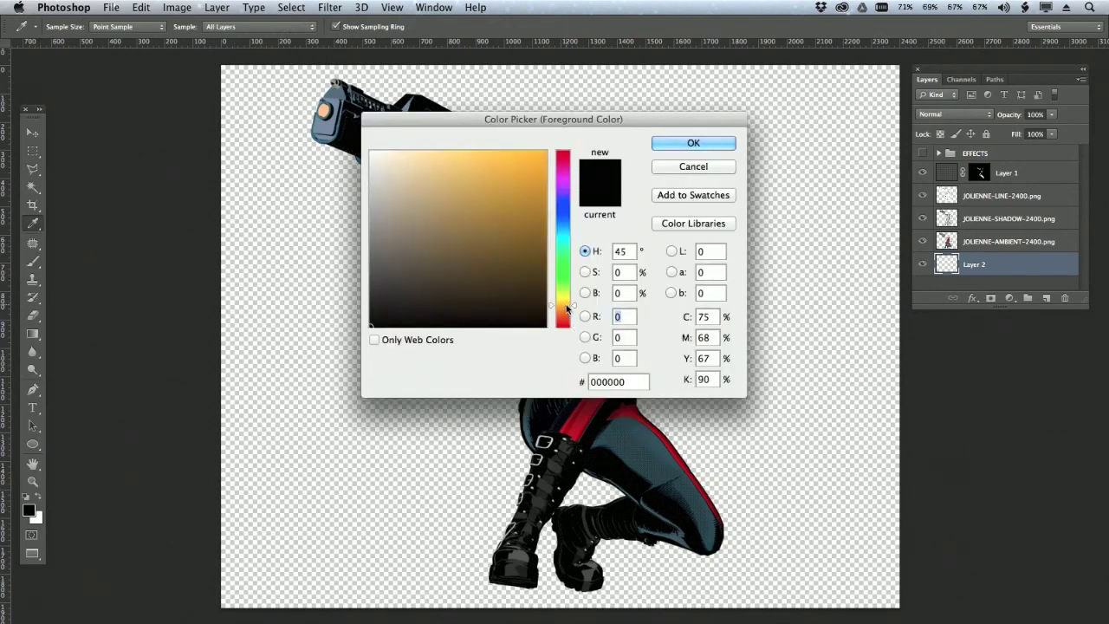
left_click(563, 302)
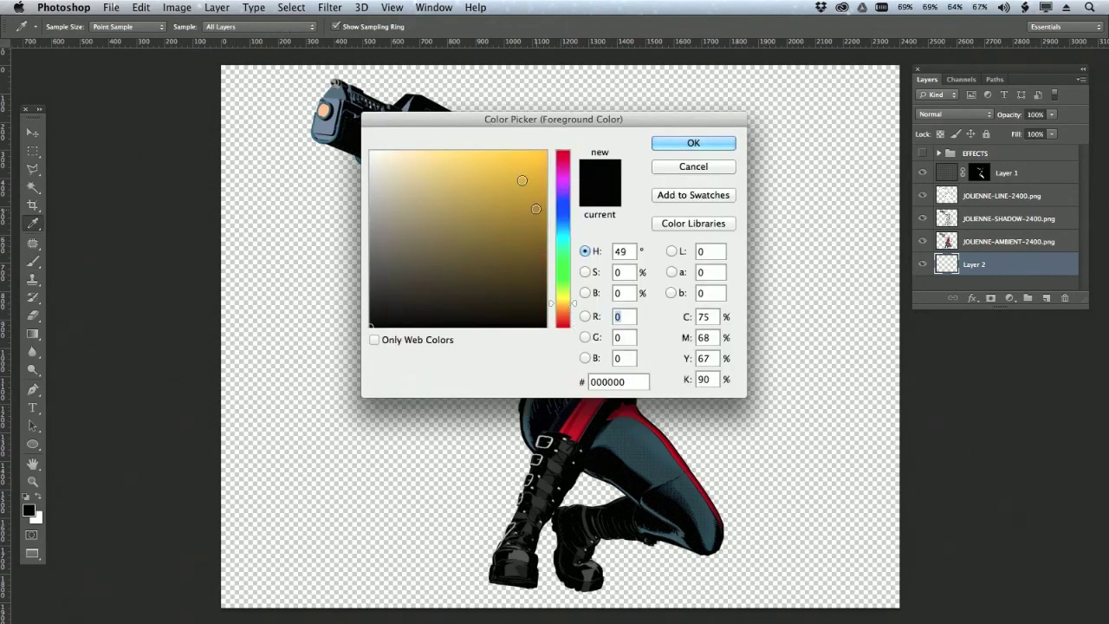
left_click(520, 154)
left_click(697, 142)
key("b")
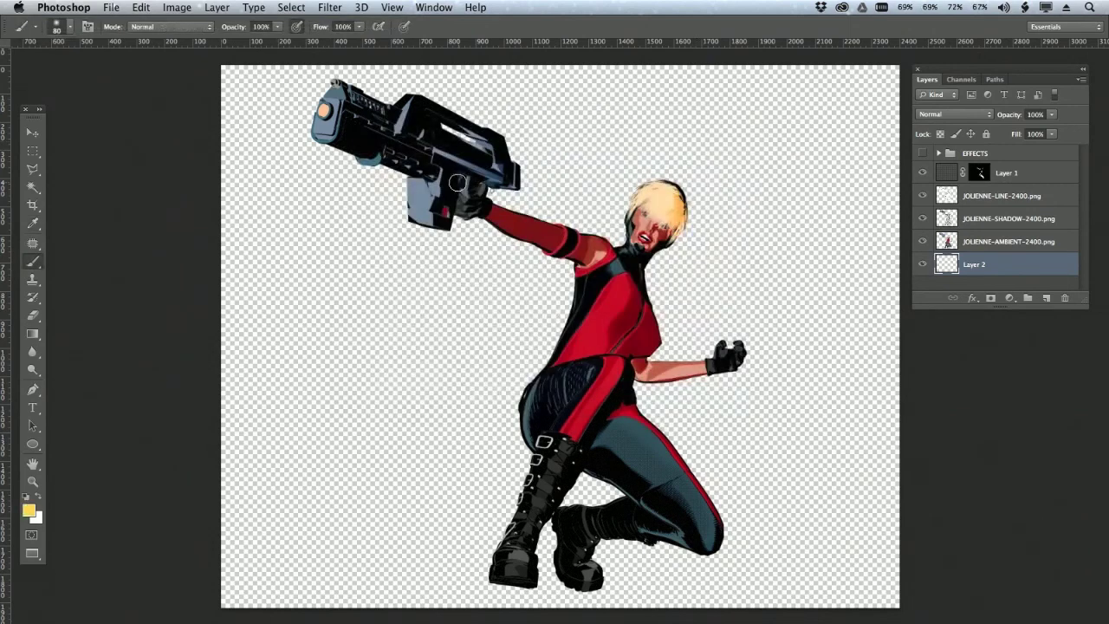
Step: Fill the new background layer with a radial white-to-yellow gradient centered behind the figure's waist, and save the document
key("g")
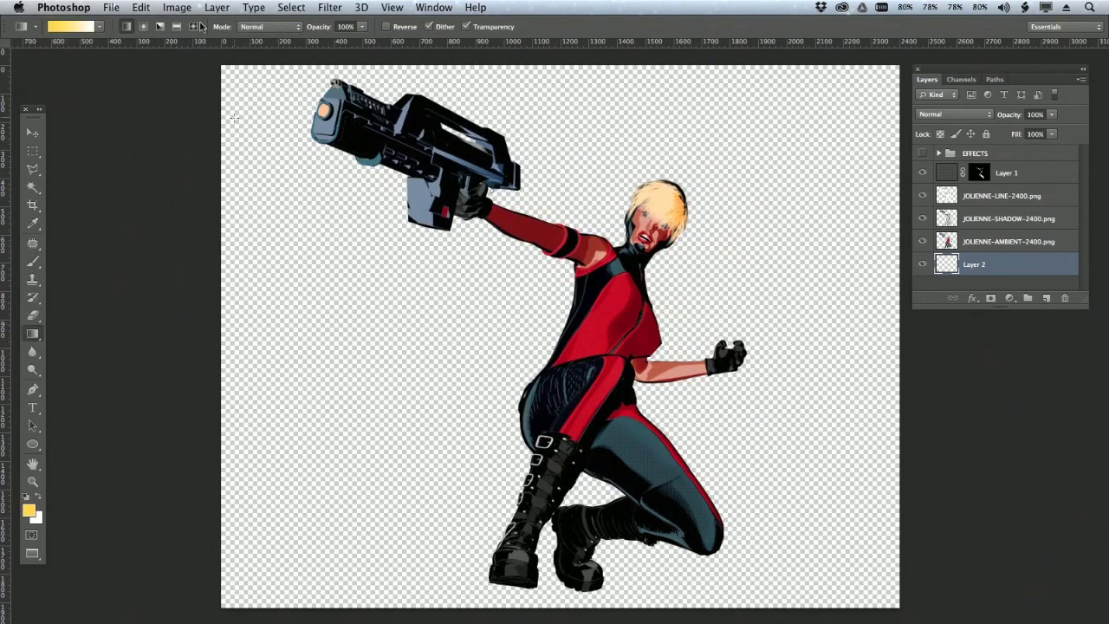
left_click(143, 26)
key("x")
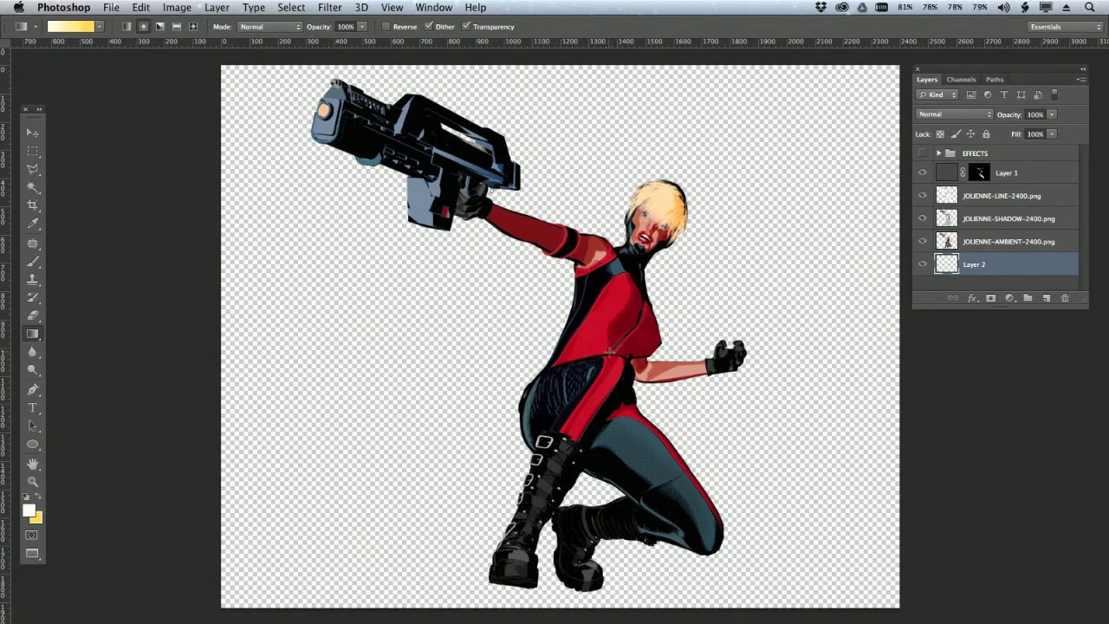
left_click_drag(608, 356, 427, 222)
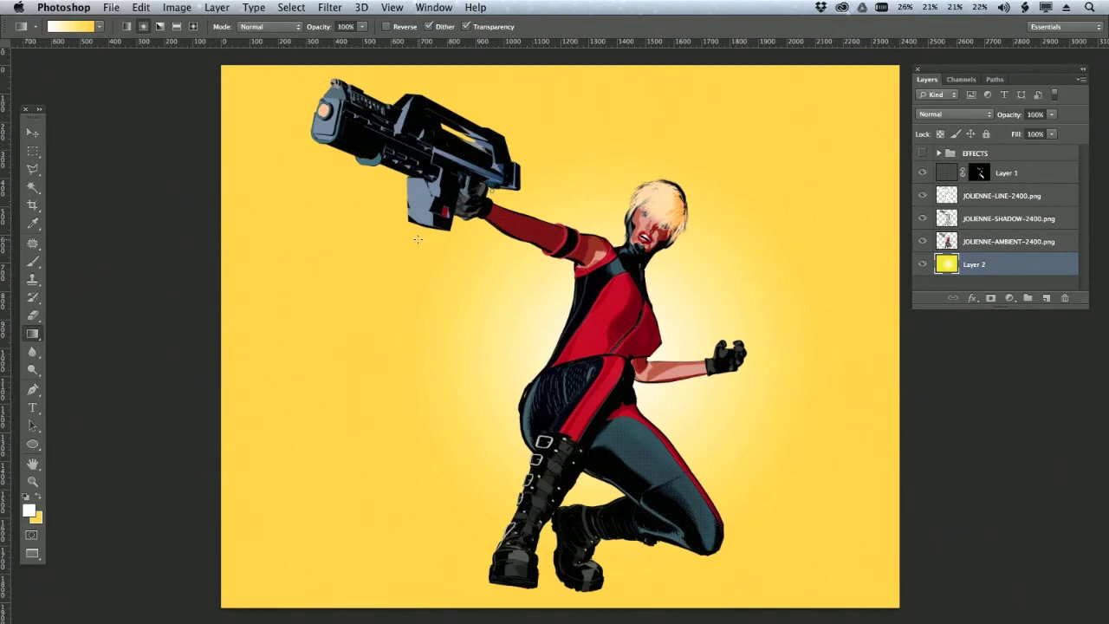
key("super+s")
Step: Show the hidden EFFECTS group with its gun blast, speech balloons and sound-effect lettering
key("v")
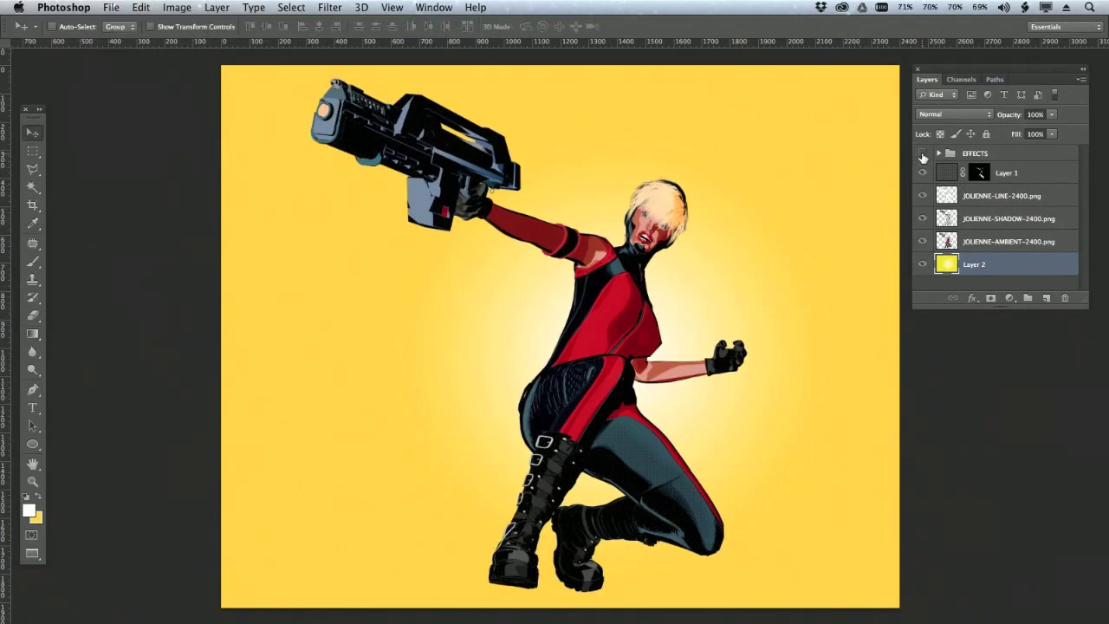
left_click(923, 154)
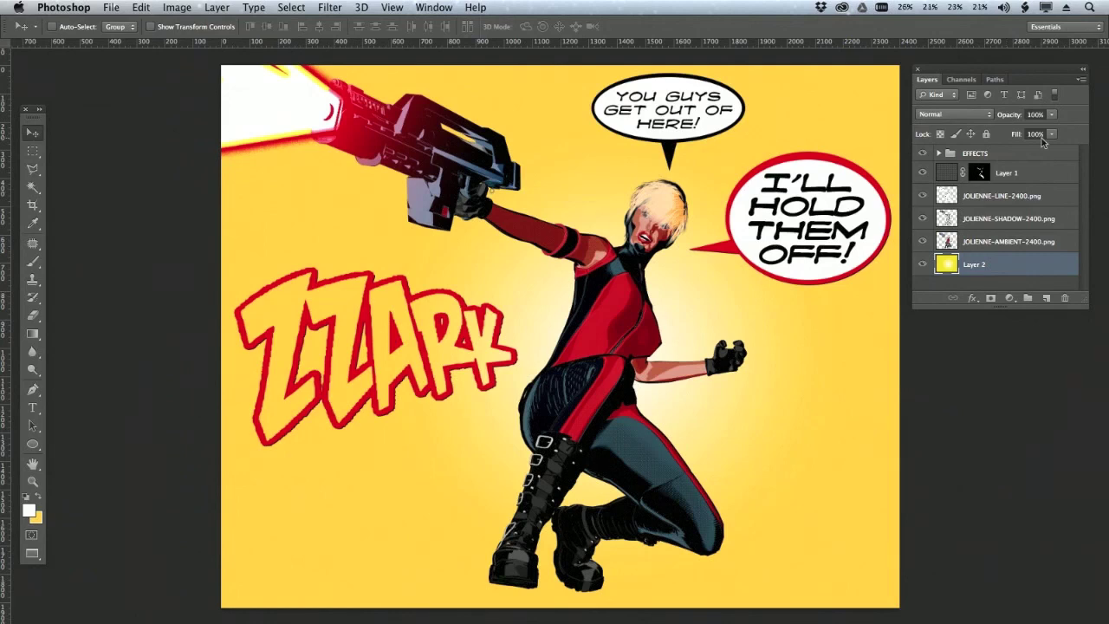
Step: Examine how the speech balloons and ZZARK lettering are built in the Words and SFX subgroups of EFFECTS
left_click(938, 153)
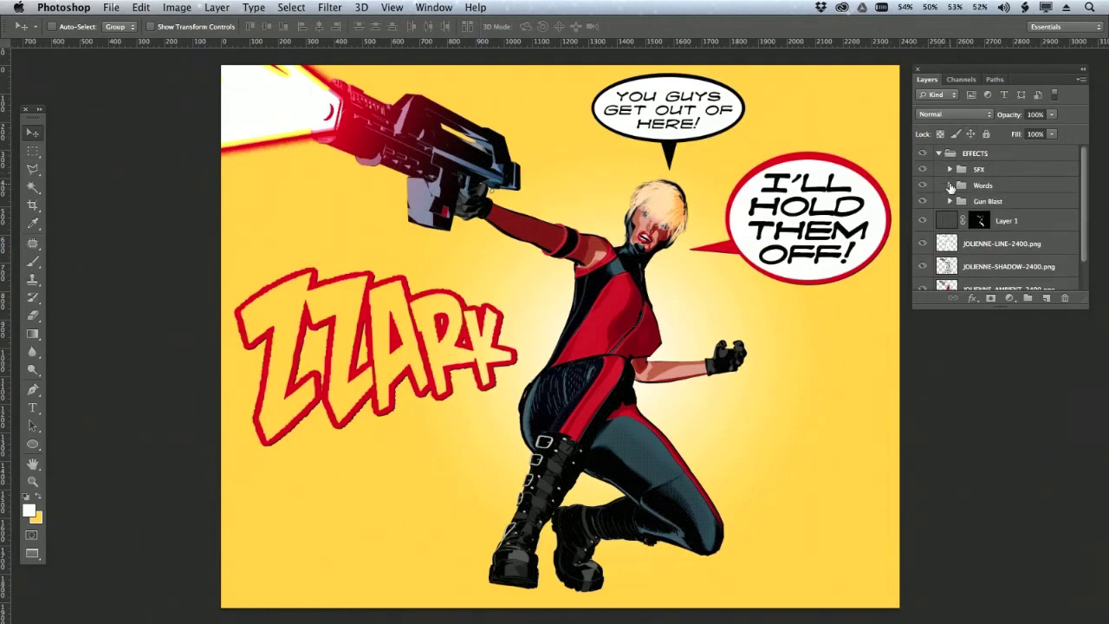
left_click(950, 186)
left_click(960, 218)
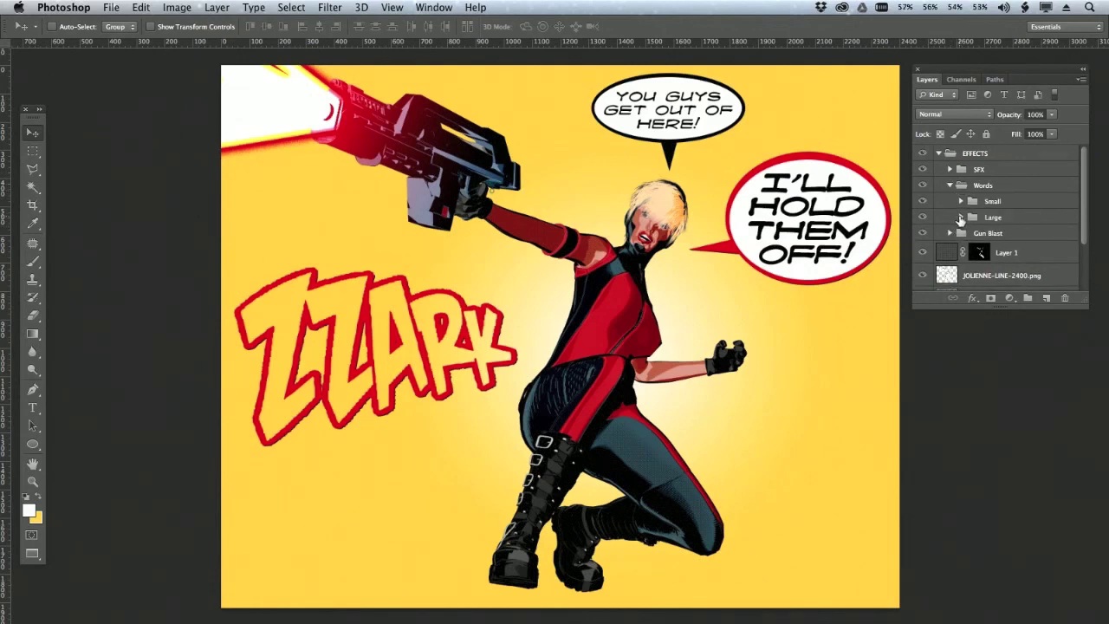
scroll(1075, 217, "down", 1)
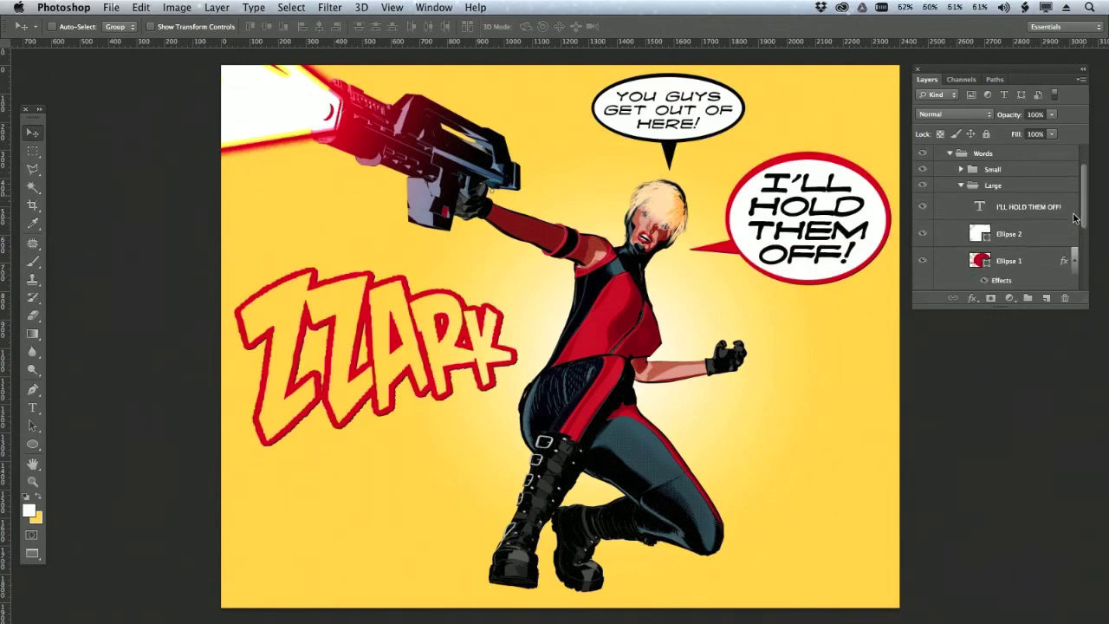
left_click(983, 236)
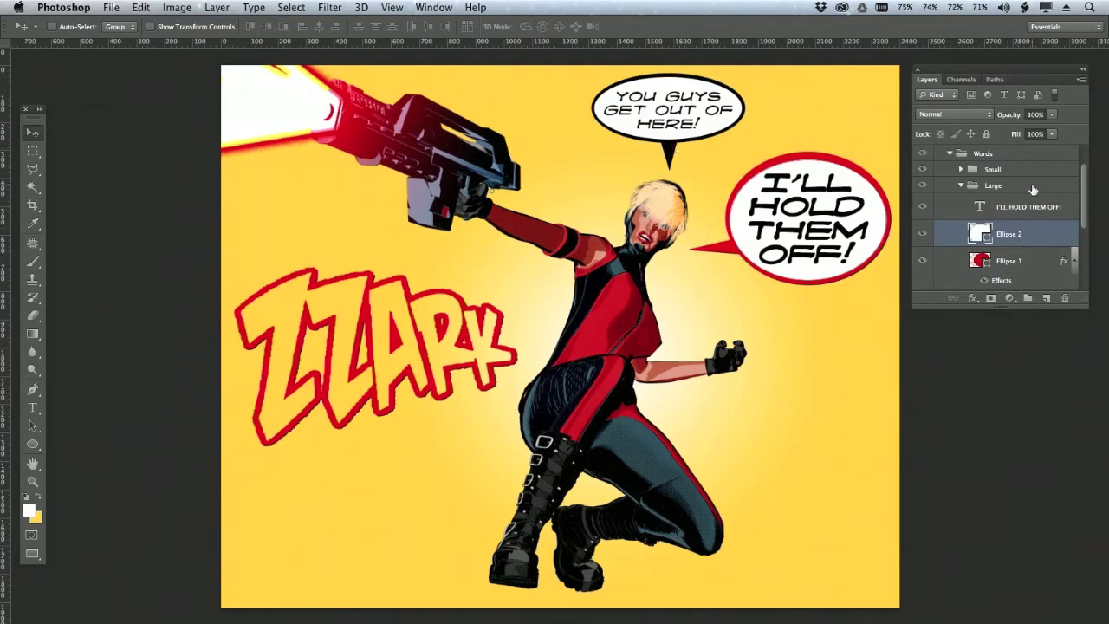
scroll(1083, 192, "up", 2)
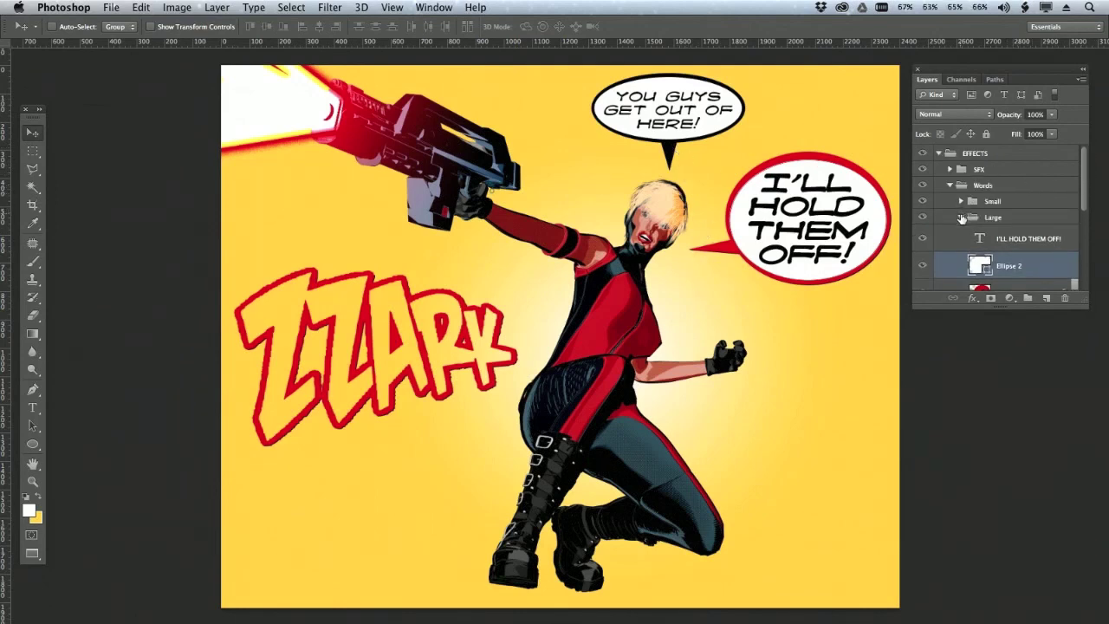
left_click(961, 216)
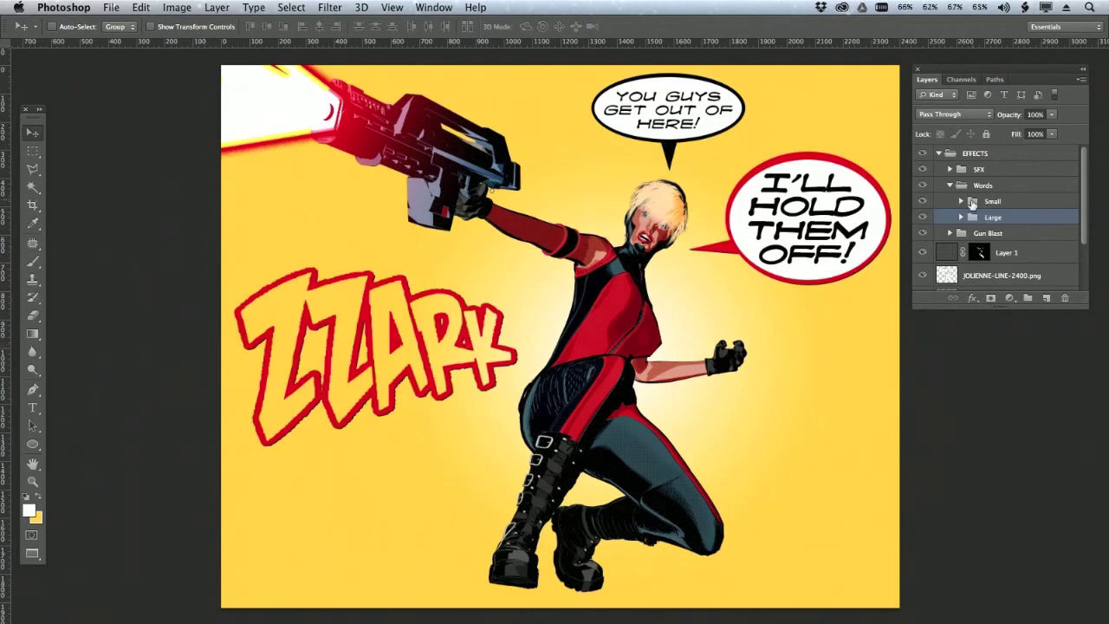
left_click(949, 185)
left_click(949, 170)
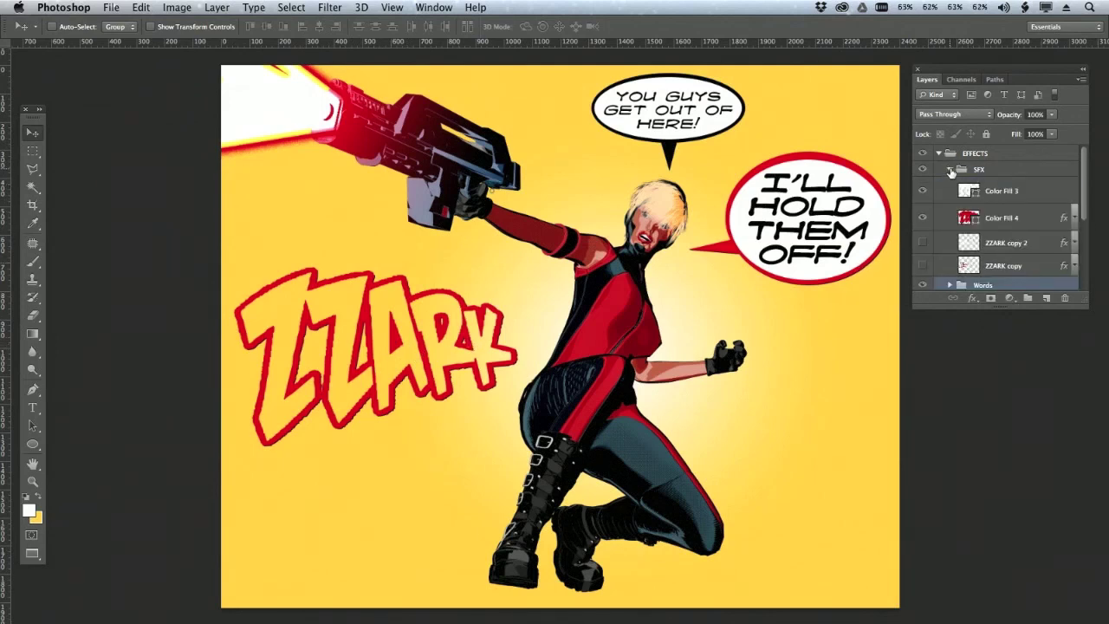
left_click(950, 170)
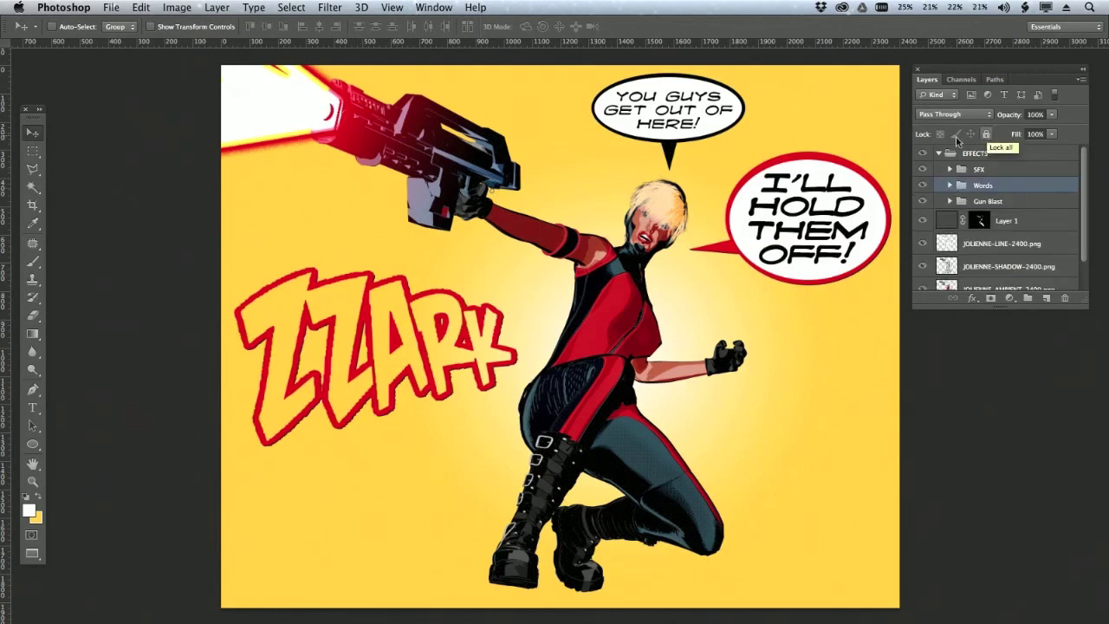
left_click(938, 153)
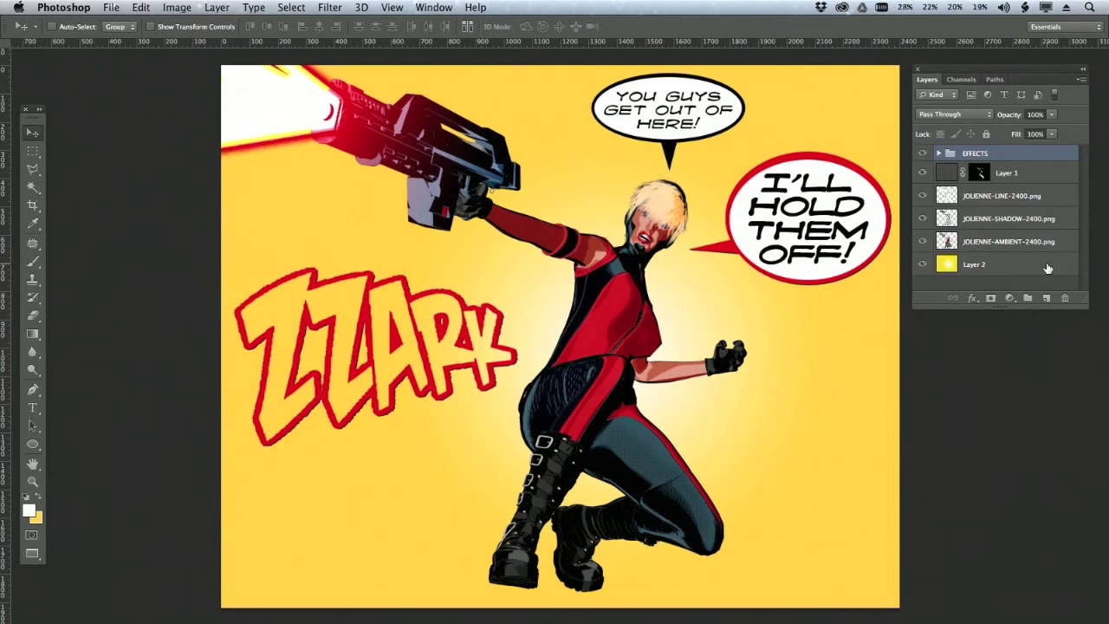
Step: Switch to DAZ Studio, set the FW_nPants ambient color to white and assign the Jolienne_Pants.jpg image as its map
scroll(1100, 302, "down", 10)
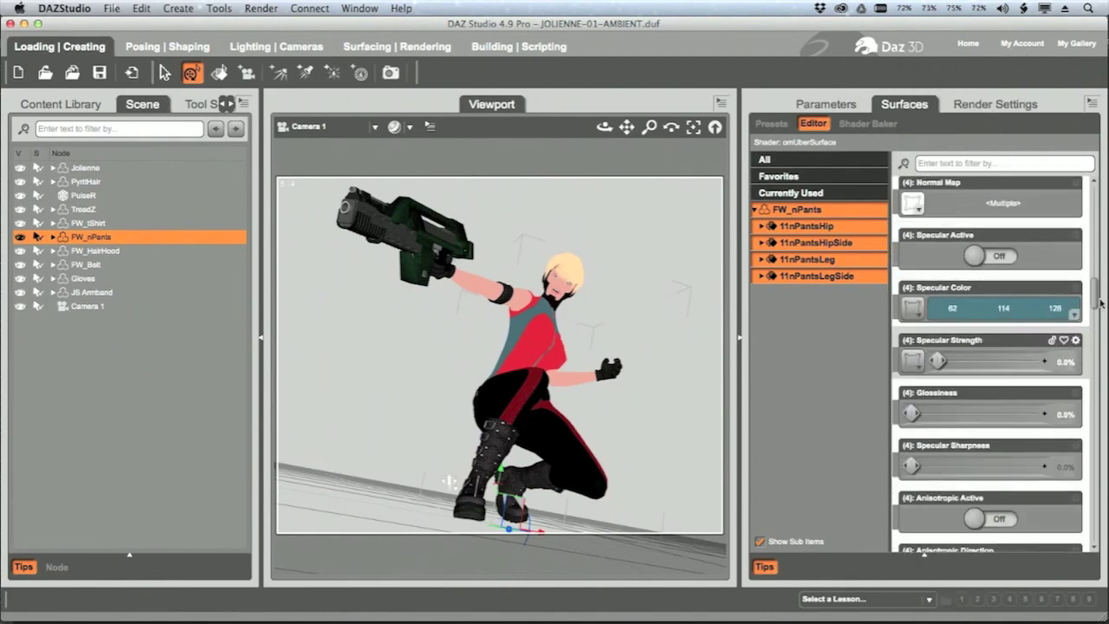
scroll(1100, 302, "down", 5)
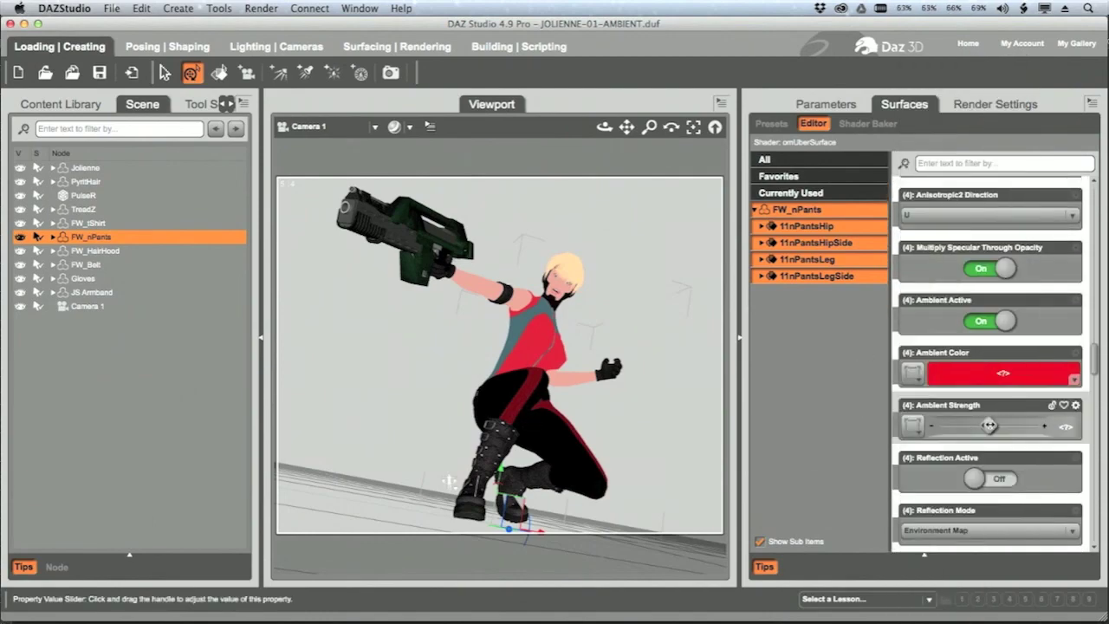
left_click(1004, 373)
left_click(913, 373)
double_click(476, 197)
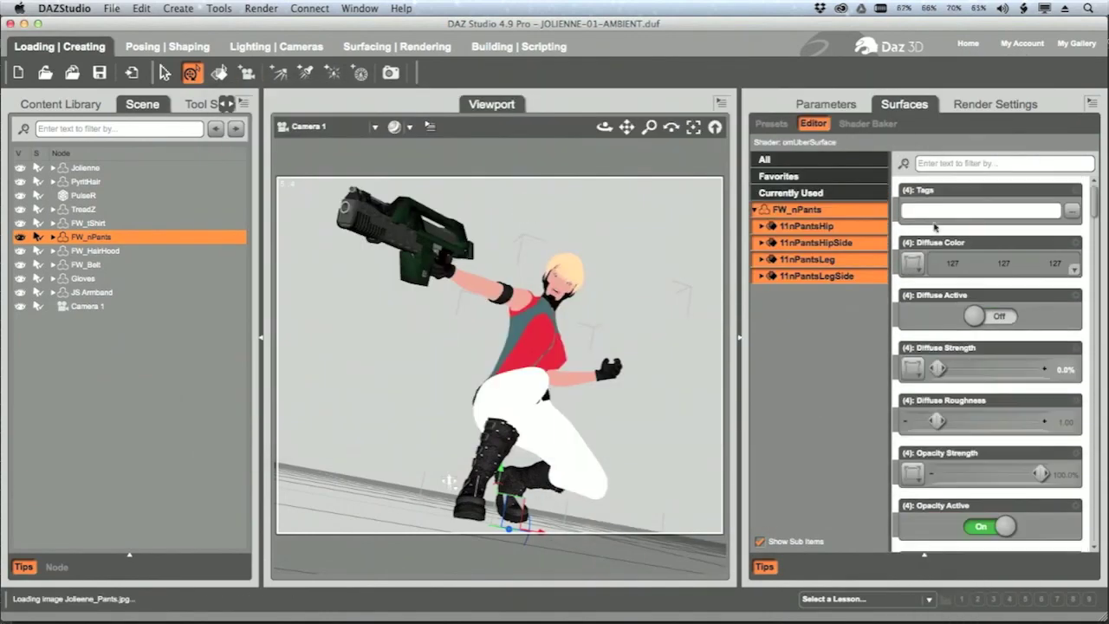
Step: Select all the TreadZ boot surfaces and apply the omUberSurface shader to them
left_click(112, 210)
left_click(797, 309)
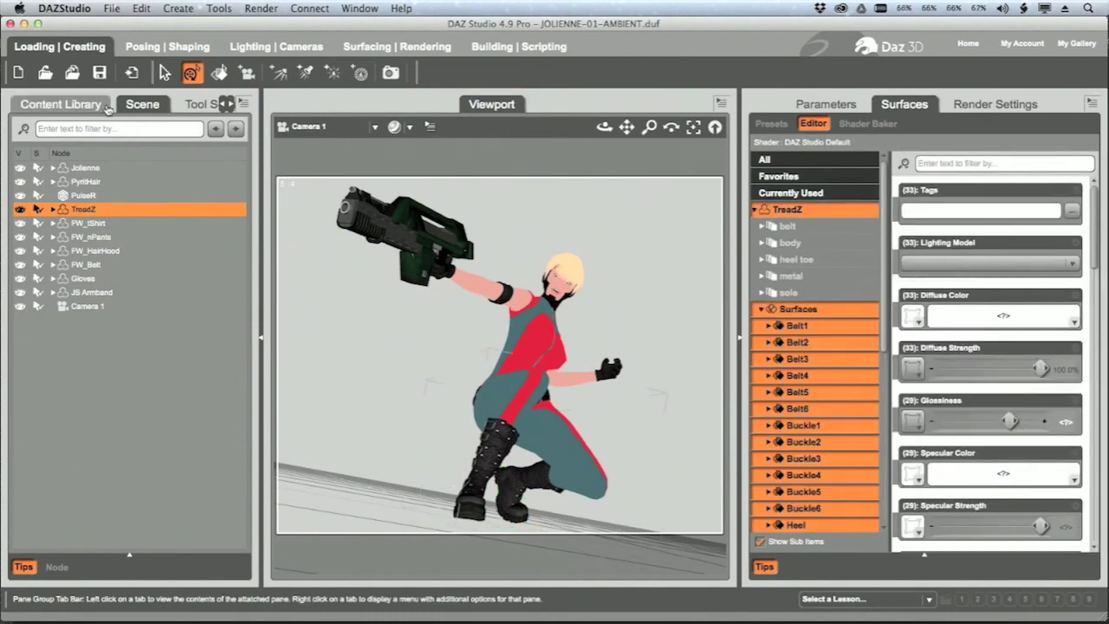
left_click(911, 305)
left_click(921, 100)
scroll(1094, 299, "down", 10)
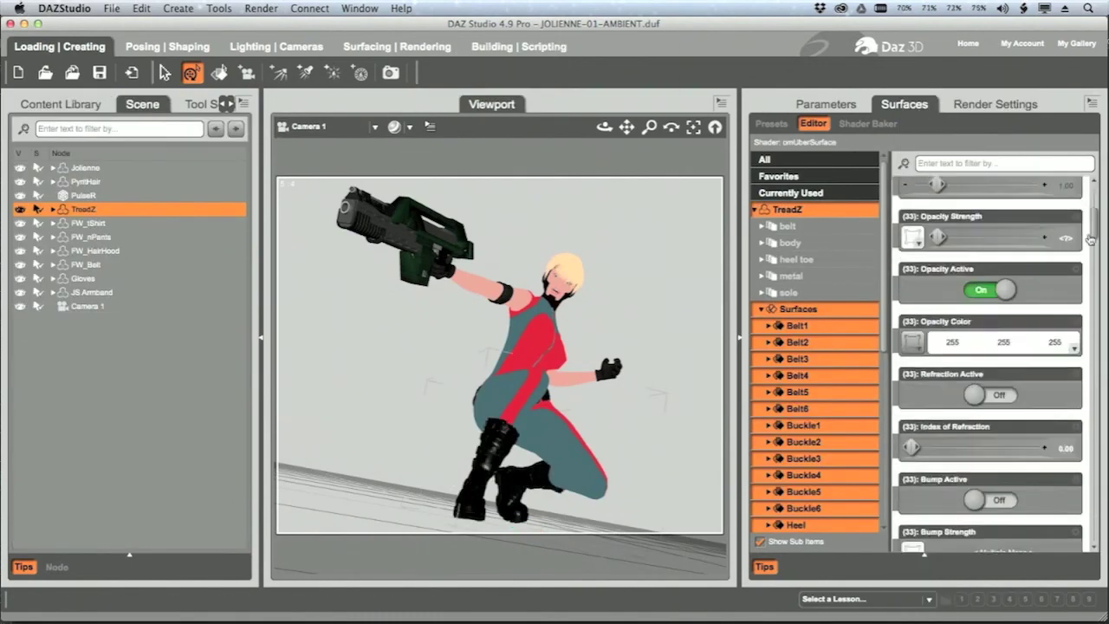
left_click_drag(1095, 299, 1094, 397)
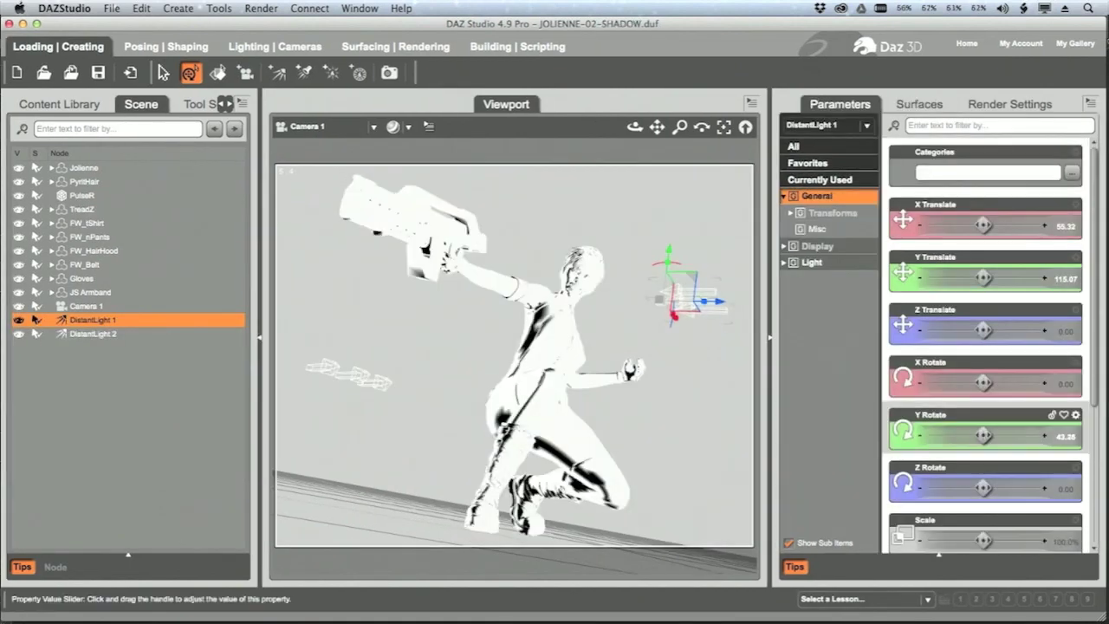
Step: In the shadow scene, rotate DistantLight 1 around its Y axis and set its intensity to 20%
left_click_drag(984, 436, 959, 436)
left_click(812, 262)
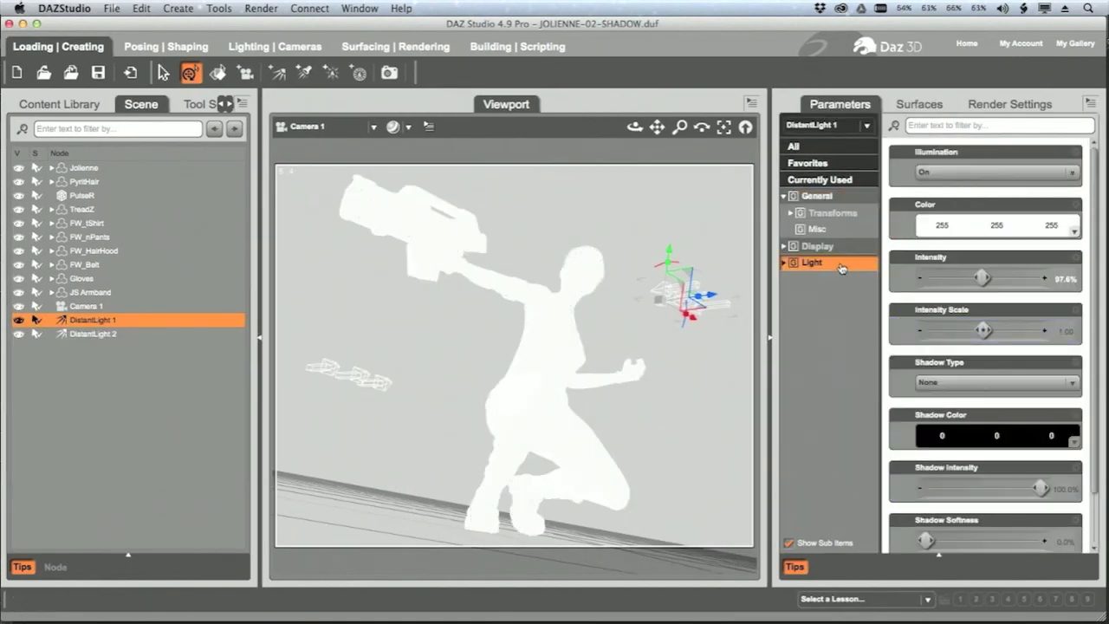
left_click(1061, 279)
type("20")
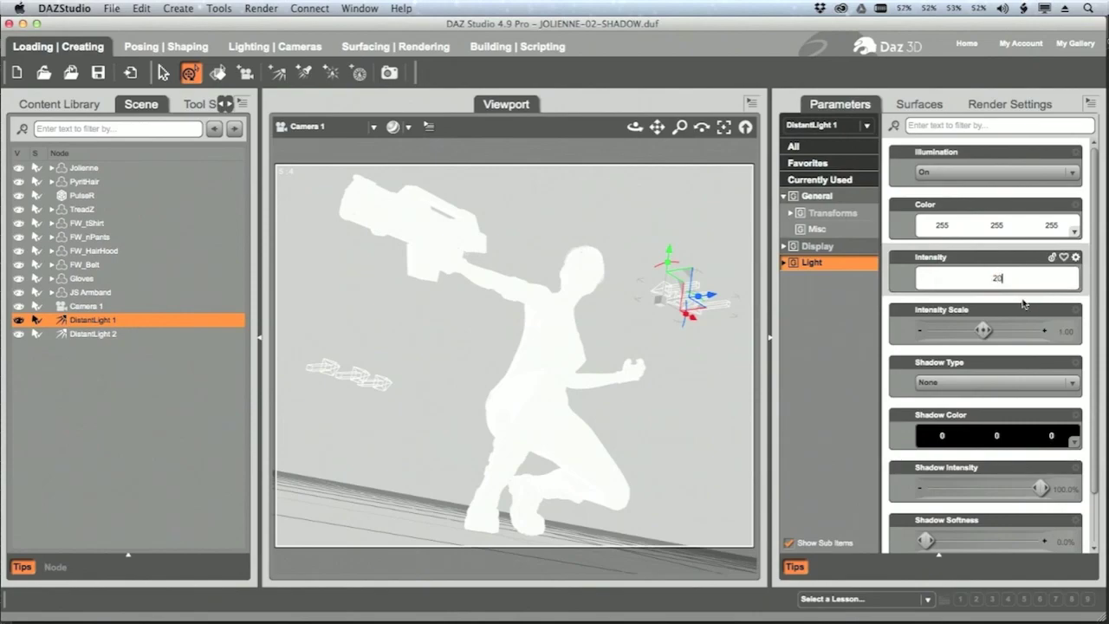
key("Return")
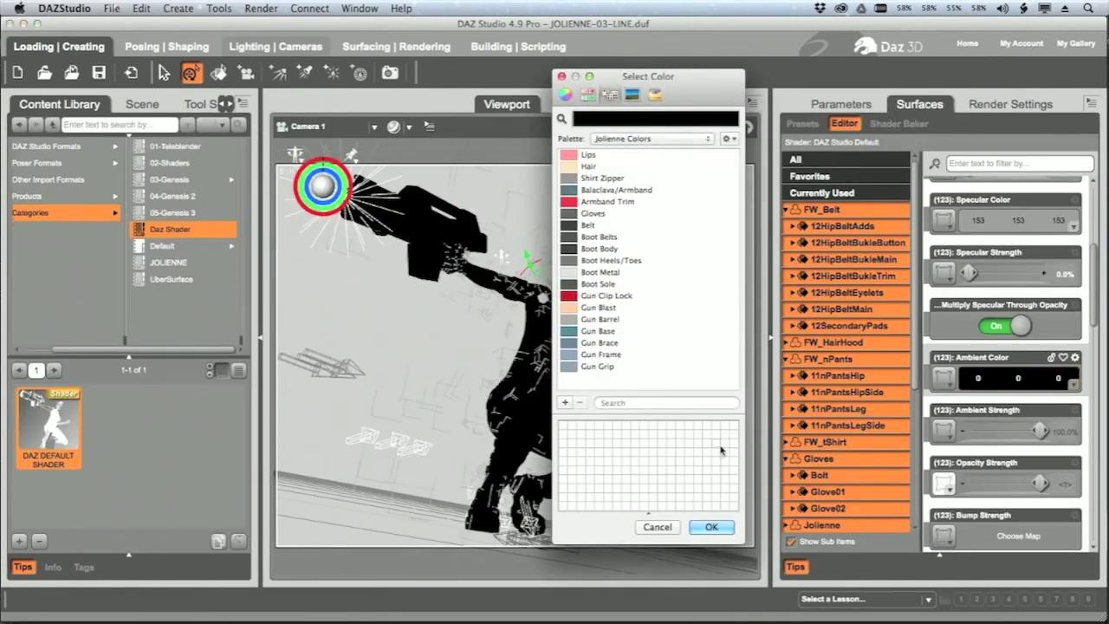
Step: In the line scene, set the ambient color of the selected surfaces to black
left_click(718, 529)
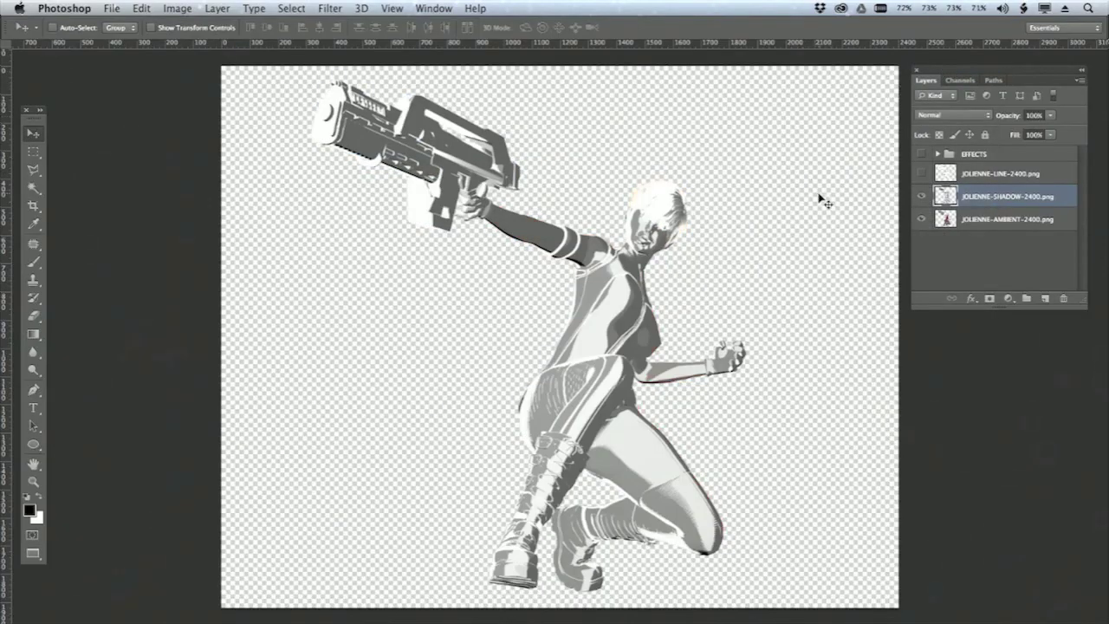
Step: Switch to Photoshop and change the blend mode of the JOLIENNE-SHADOW layer from Normal
left_click(953, 115)
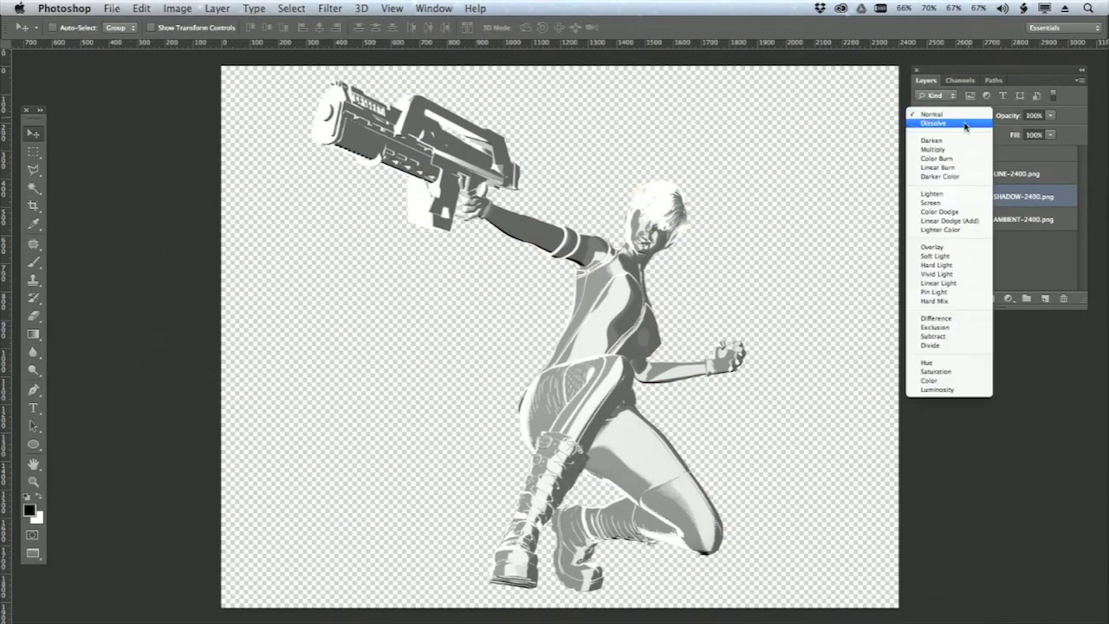
left_click(940, 161)
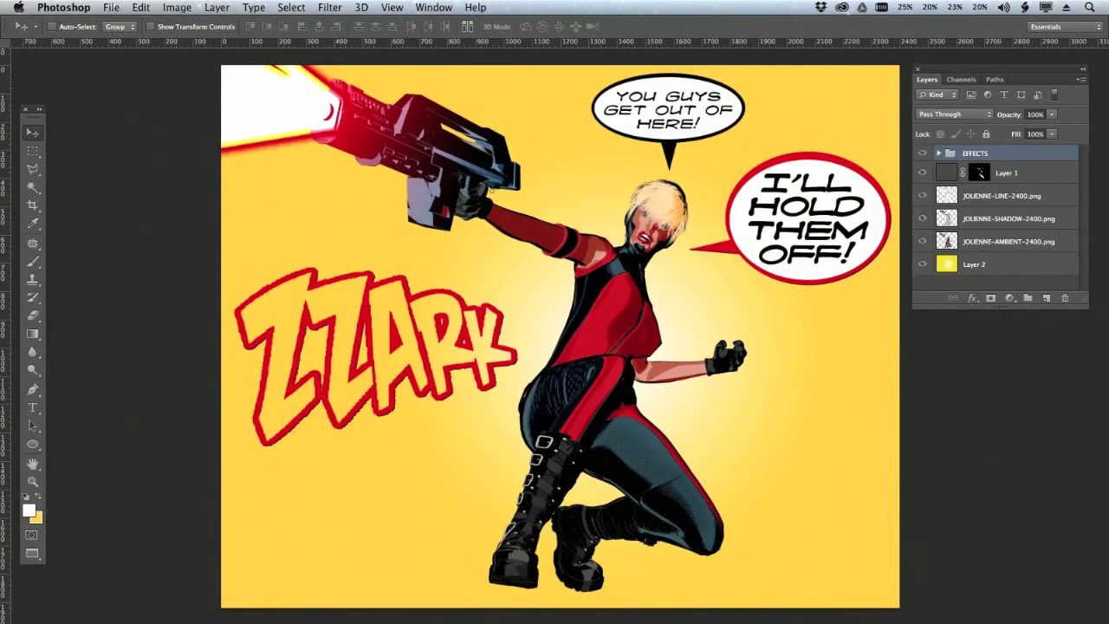